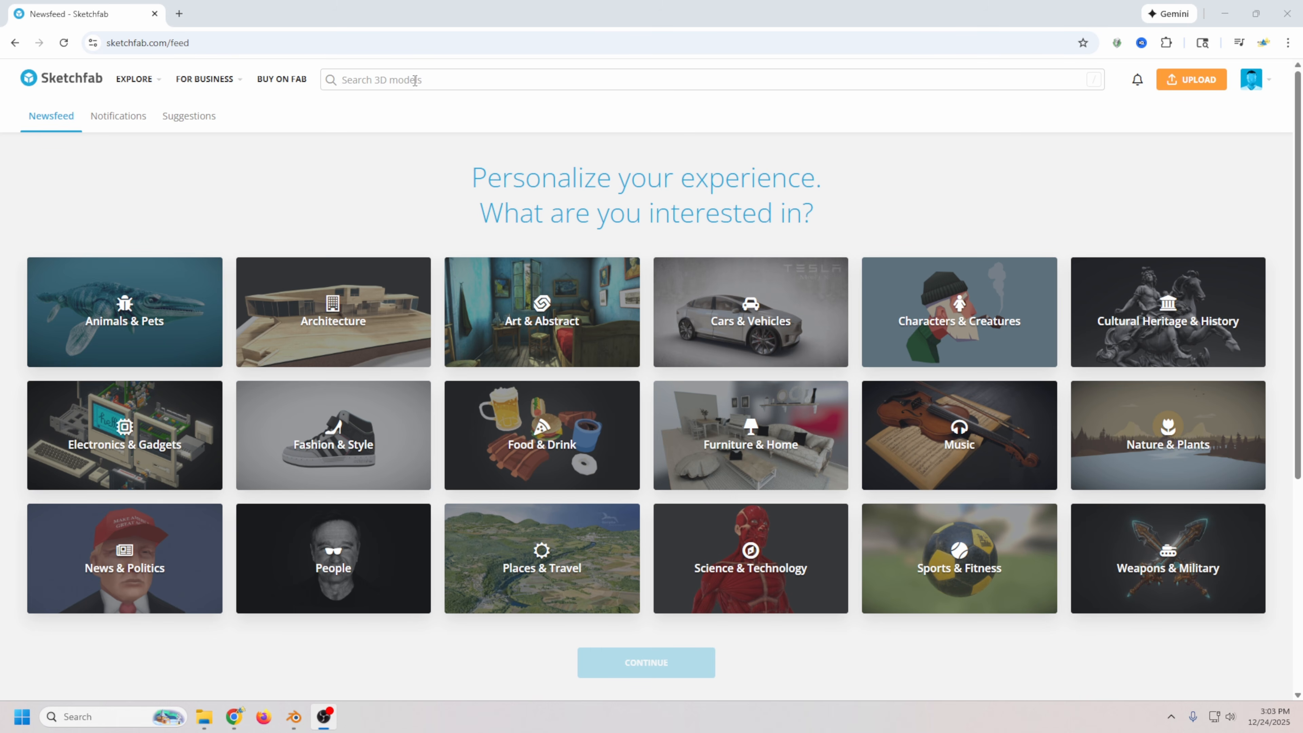
# Search the Sketchfab 3D models for "peanut" and look through the results.
pyautogui.click(412, 81)
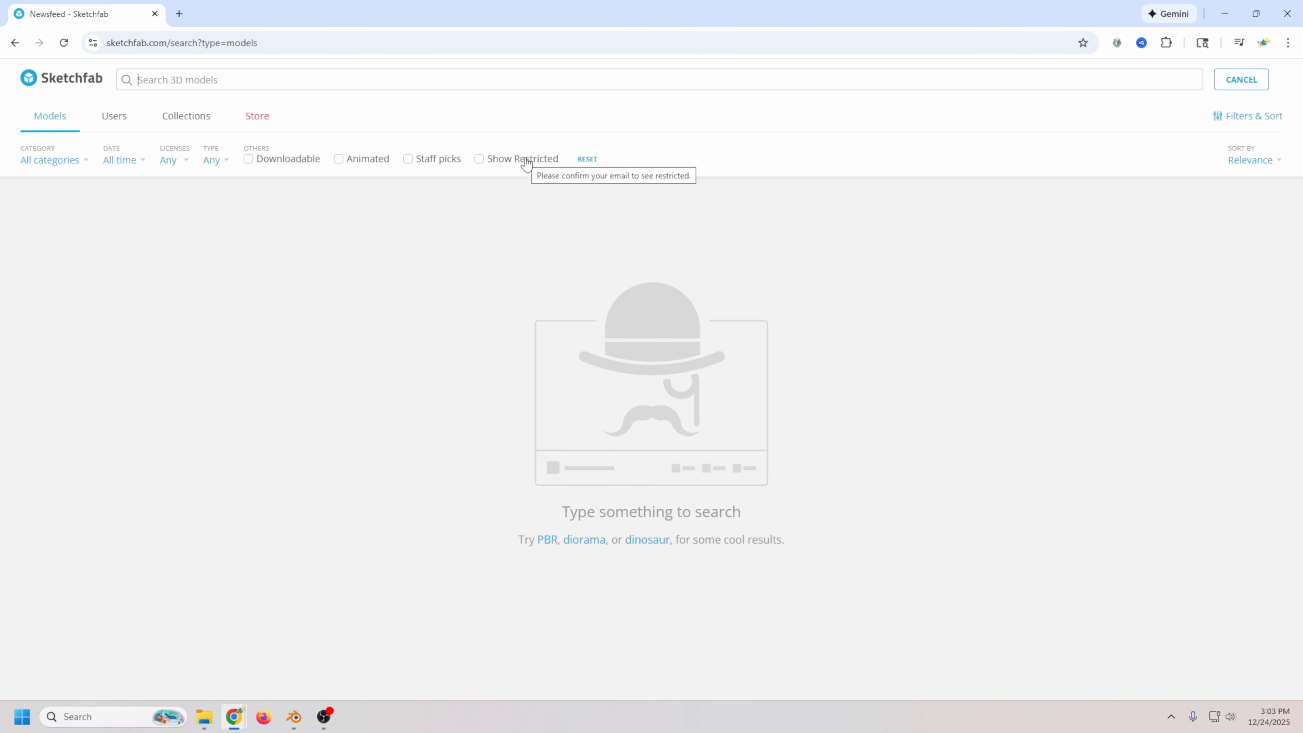
pyautogui.write('peanut')
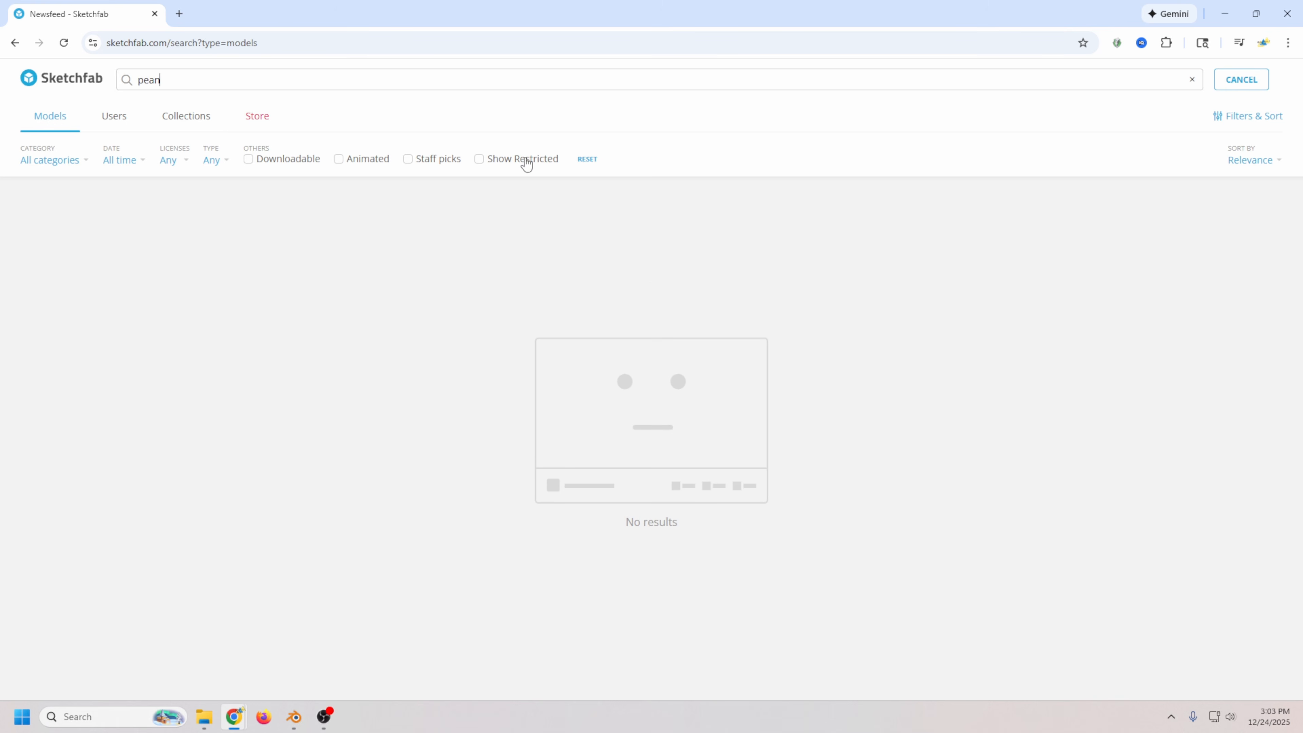
pyautogui.scroll(-10, 561, 396)
pyautogui.scroll(1, 561, 396)
pyautogui.scroll(15, 561, 396)
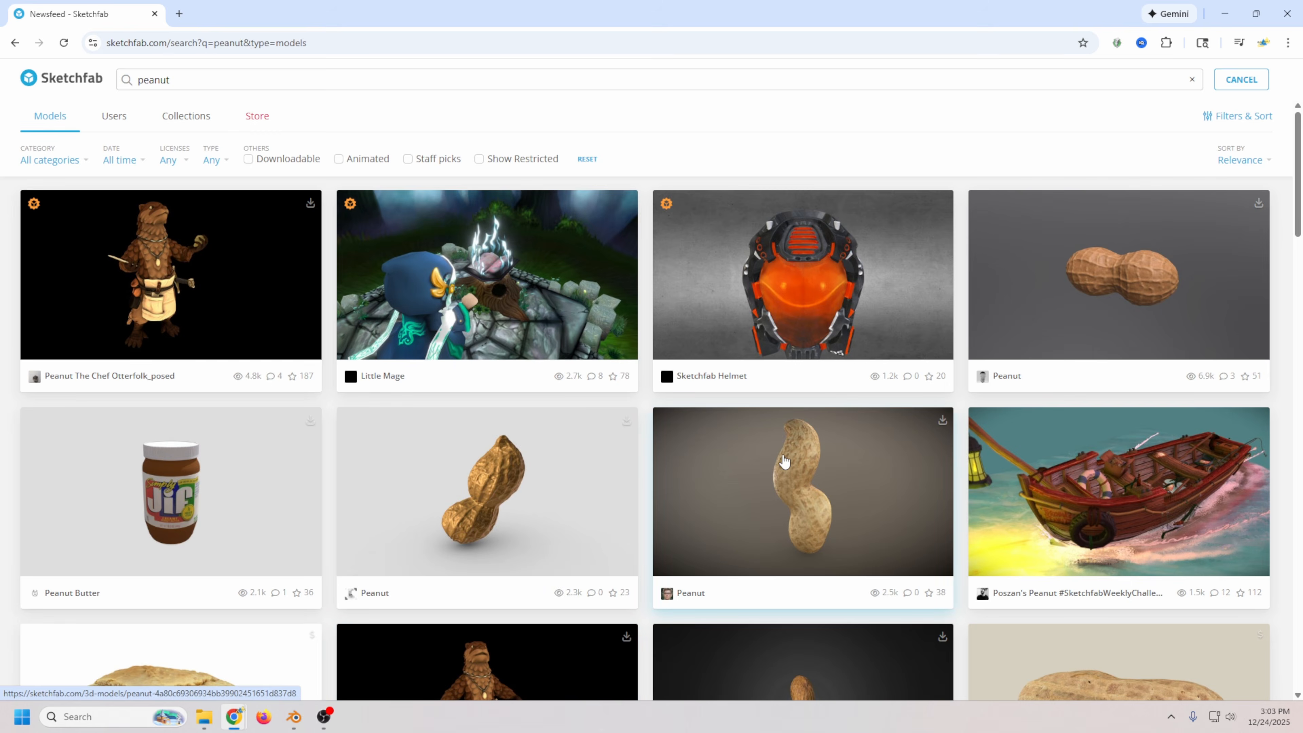
# Open the curved upright peanut model from the results and examine its 3D preview, licence and download information.
pyautogui.click(572, 410)
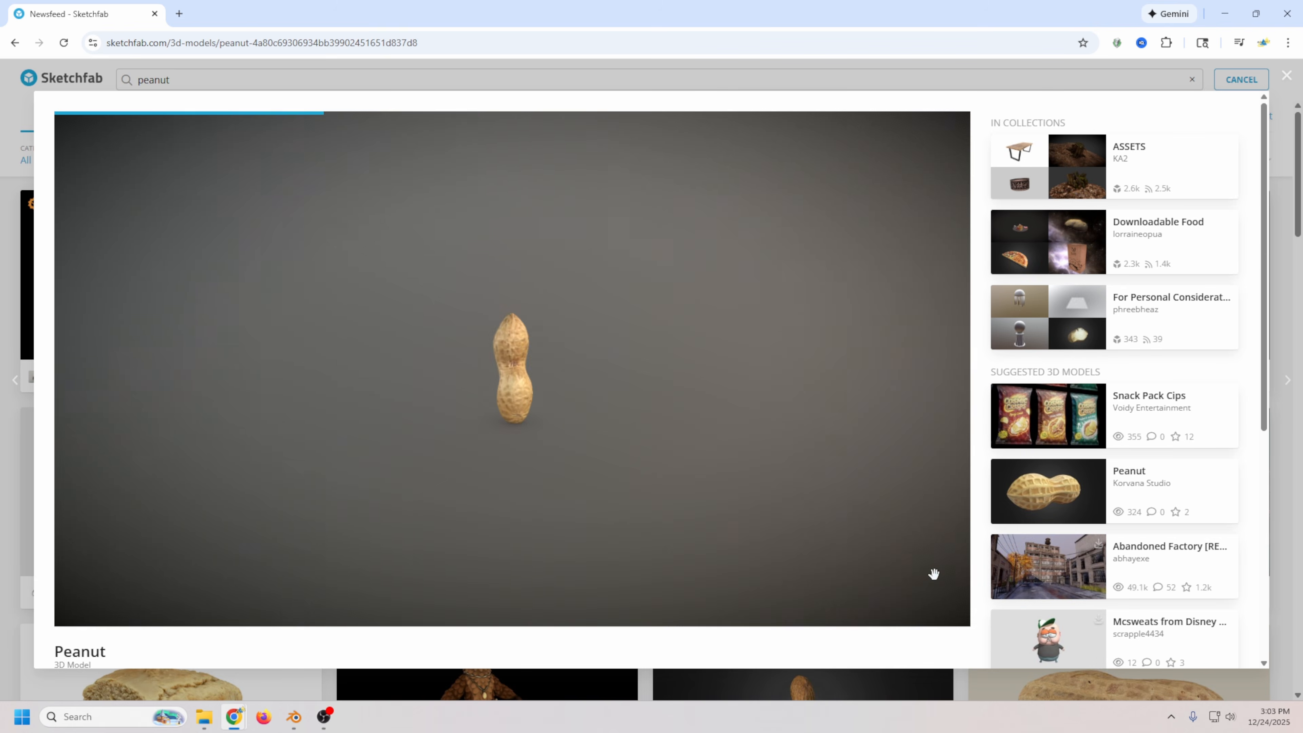
pyautogui.scroll(-2, 977, 585)
pyautogui.scroll(-3, 978, 585)
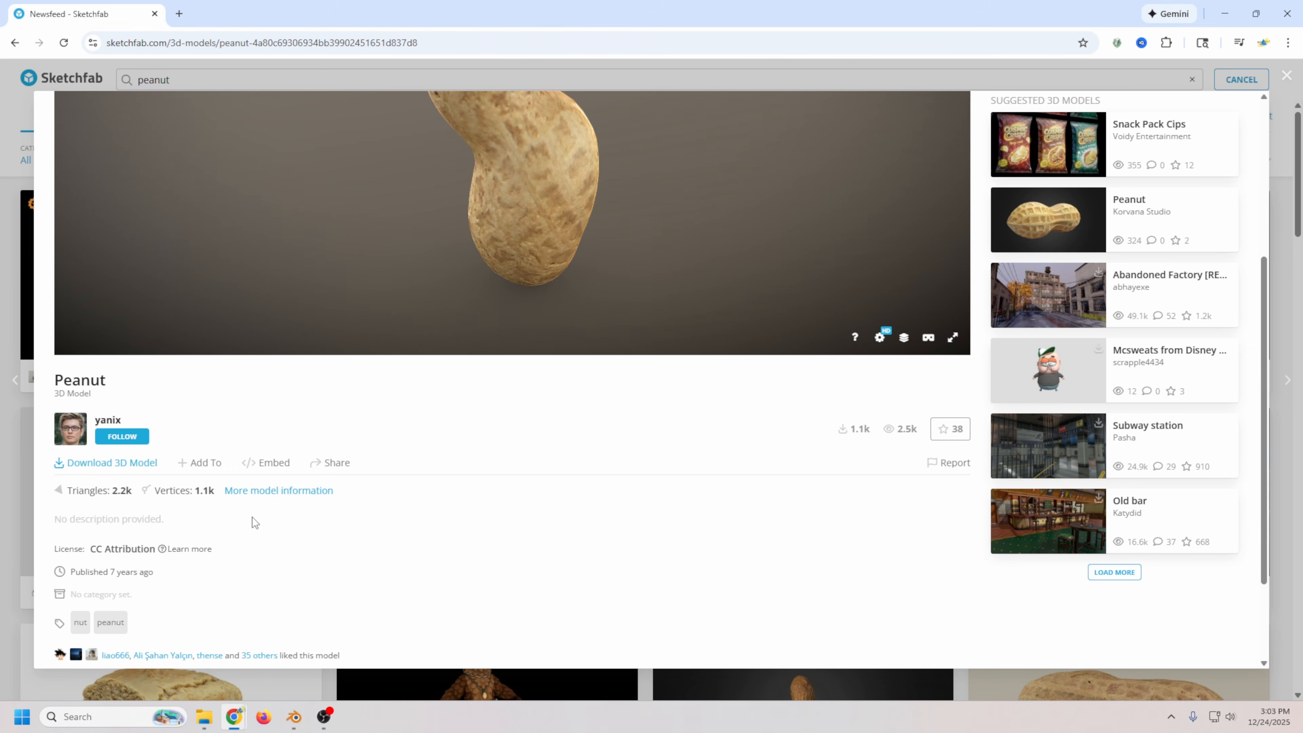
pyautogui.scroll(1, 516, 506)
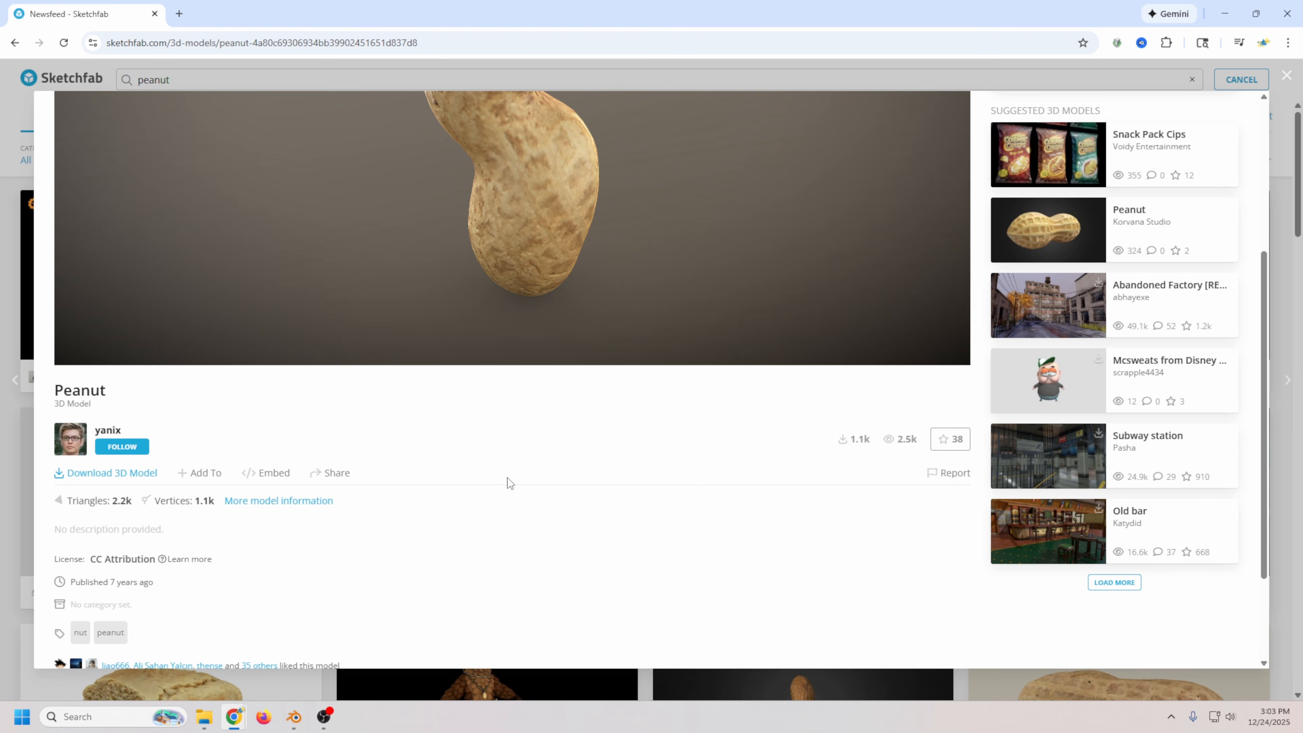
pyautogui.scroll(1, 529, 501)
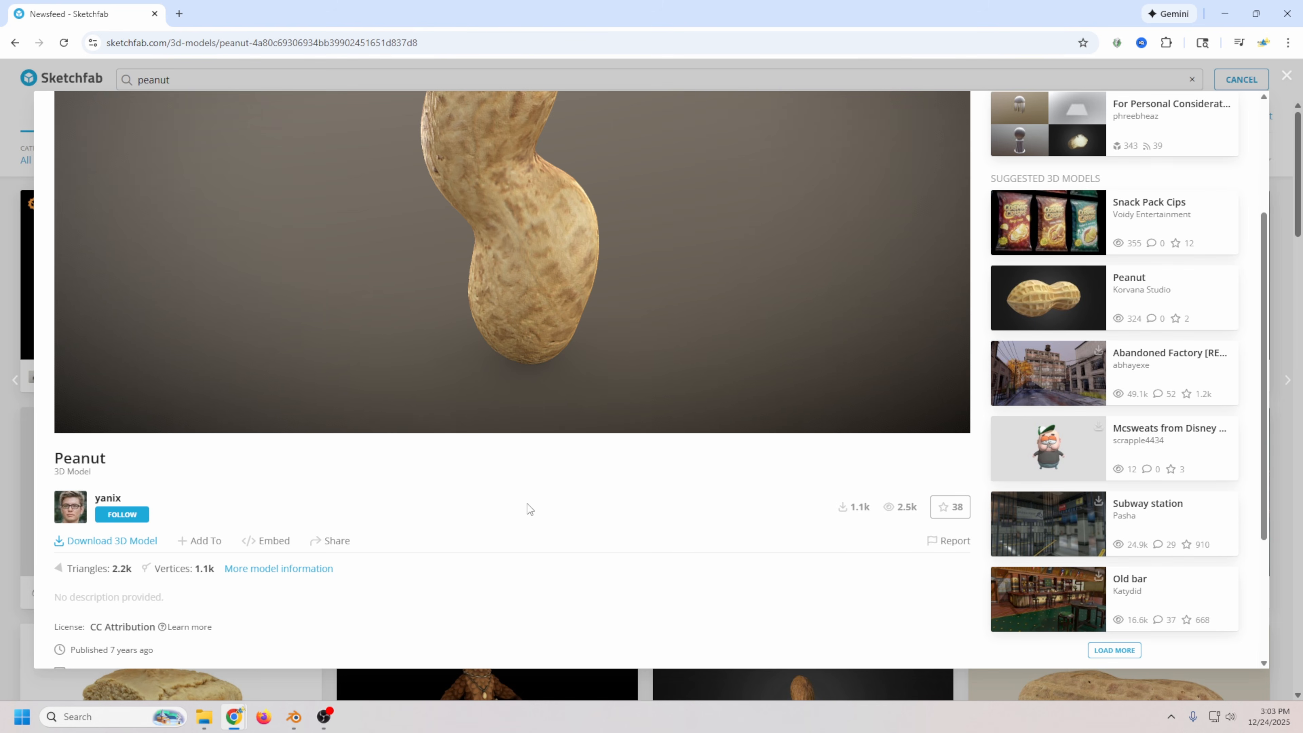
pyautogui.scroll(3, 528, 521)
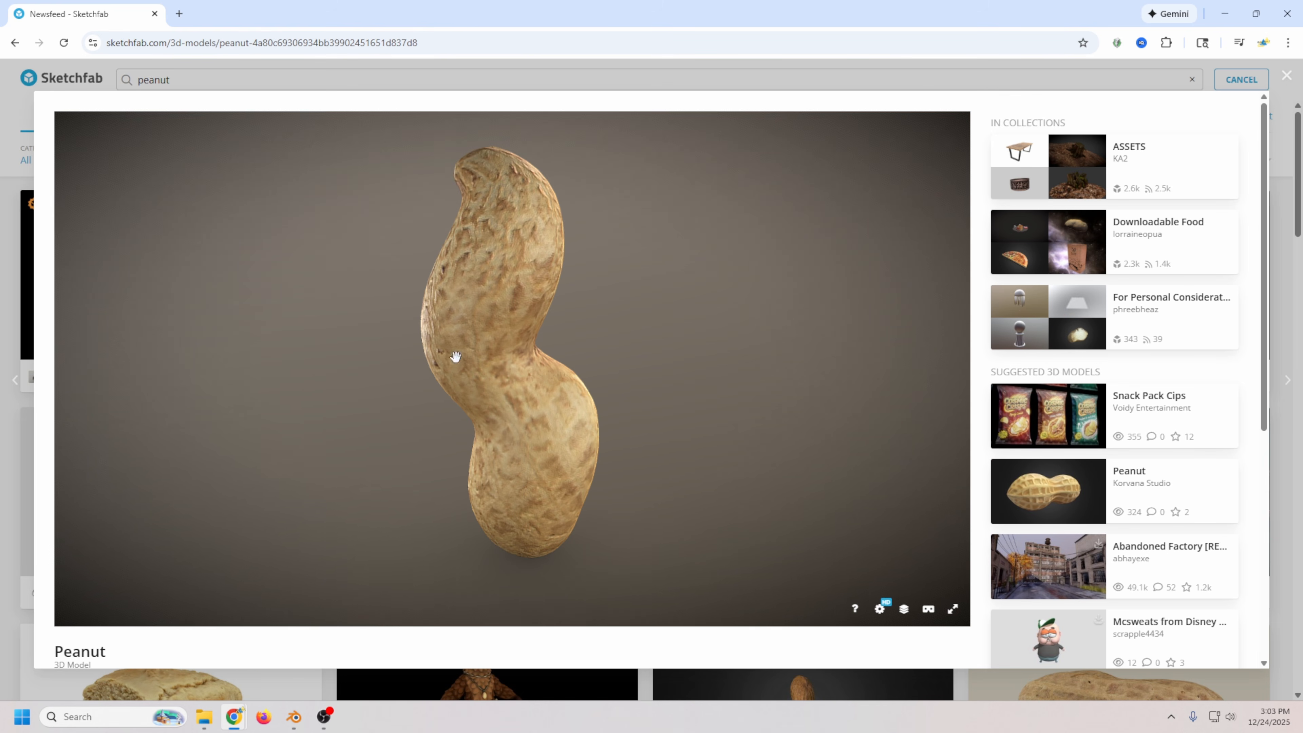
pyautogui.moveTo(497, 375); pyautogui.dragTo(444, 534)
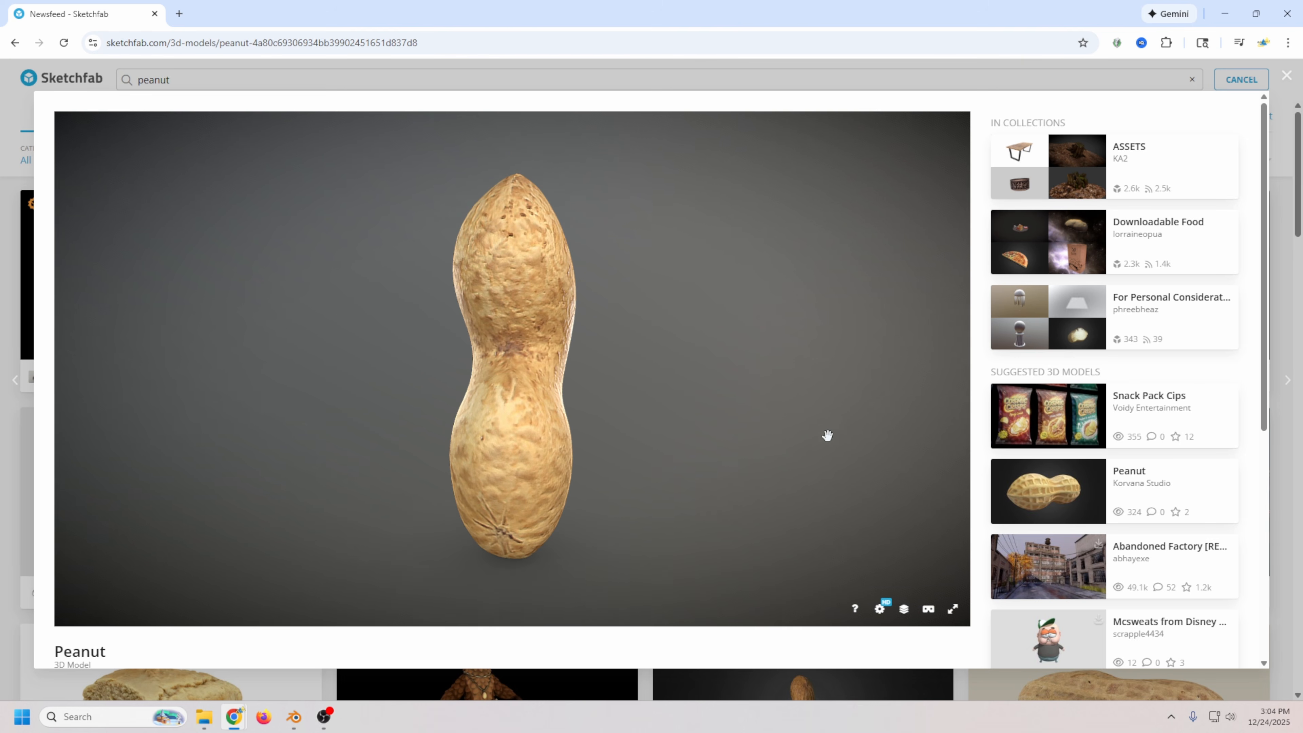
pyautogui.scroll(-5, 974, 589)
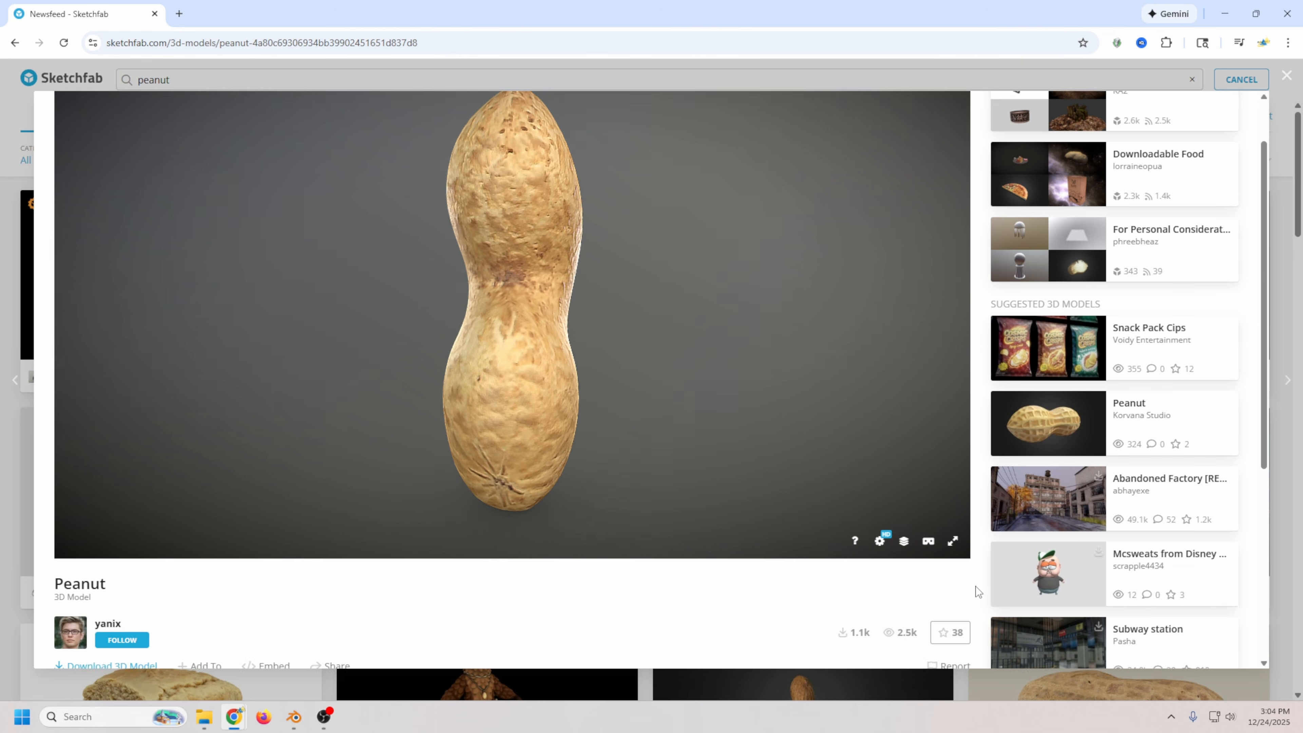
pyautogui.scroll(-2, 971, 581)
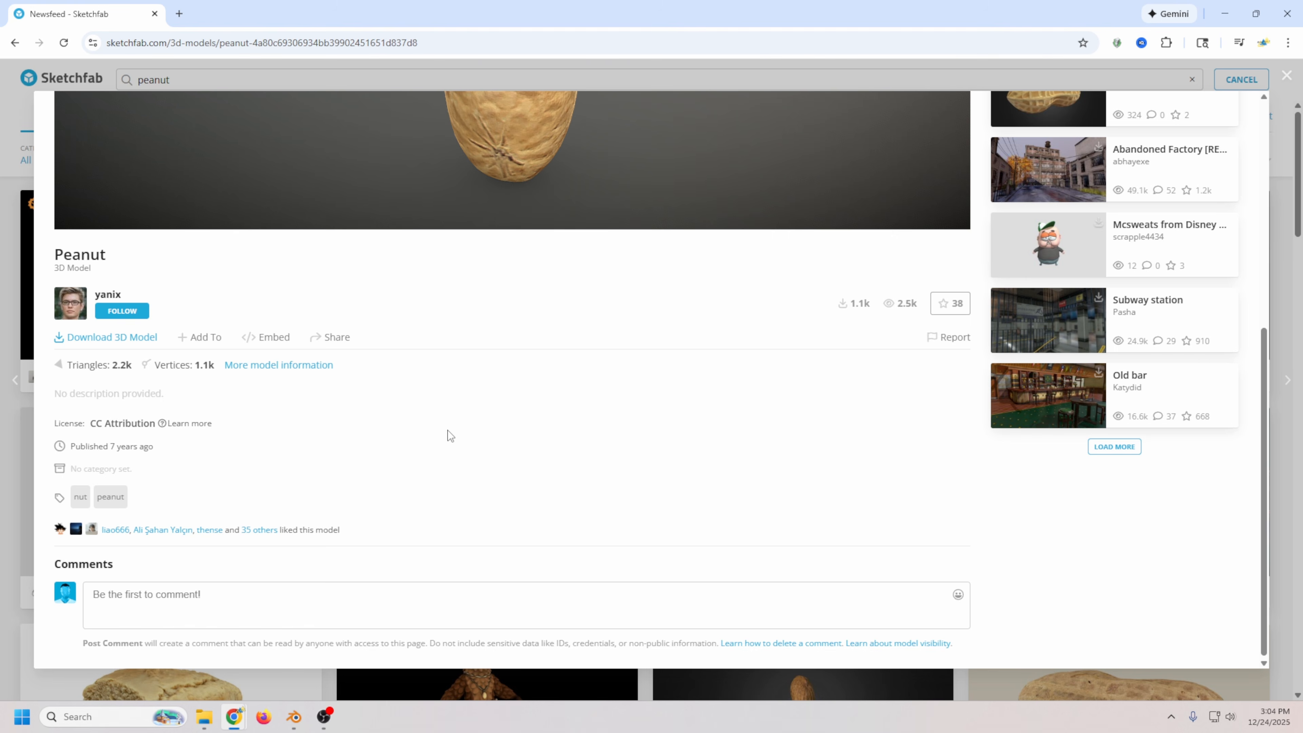
pyautogui.scroll(6, 449, 436)
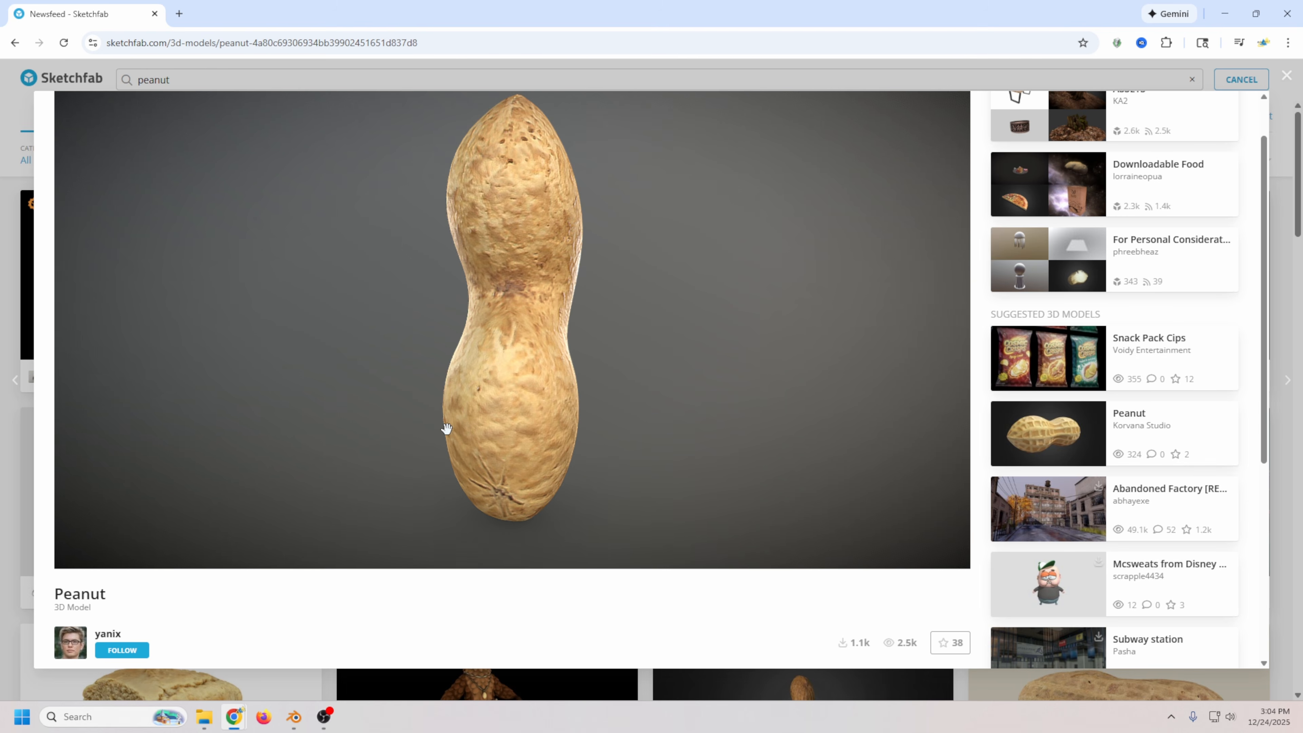
pyautogui.scroll(-3, 446, 429)
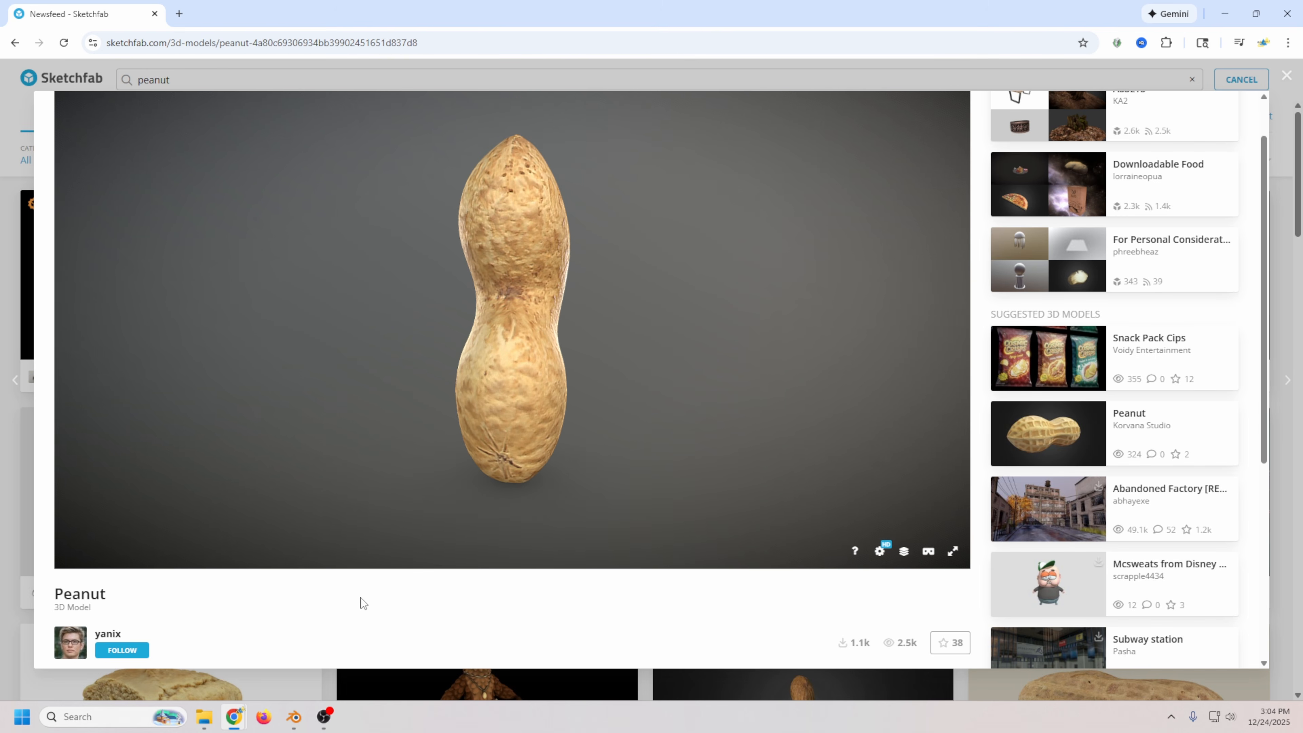
pyautogui.scroll(-2, 362, 593)
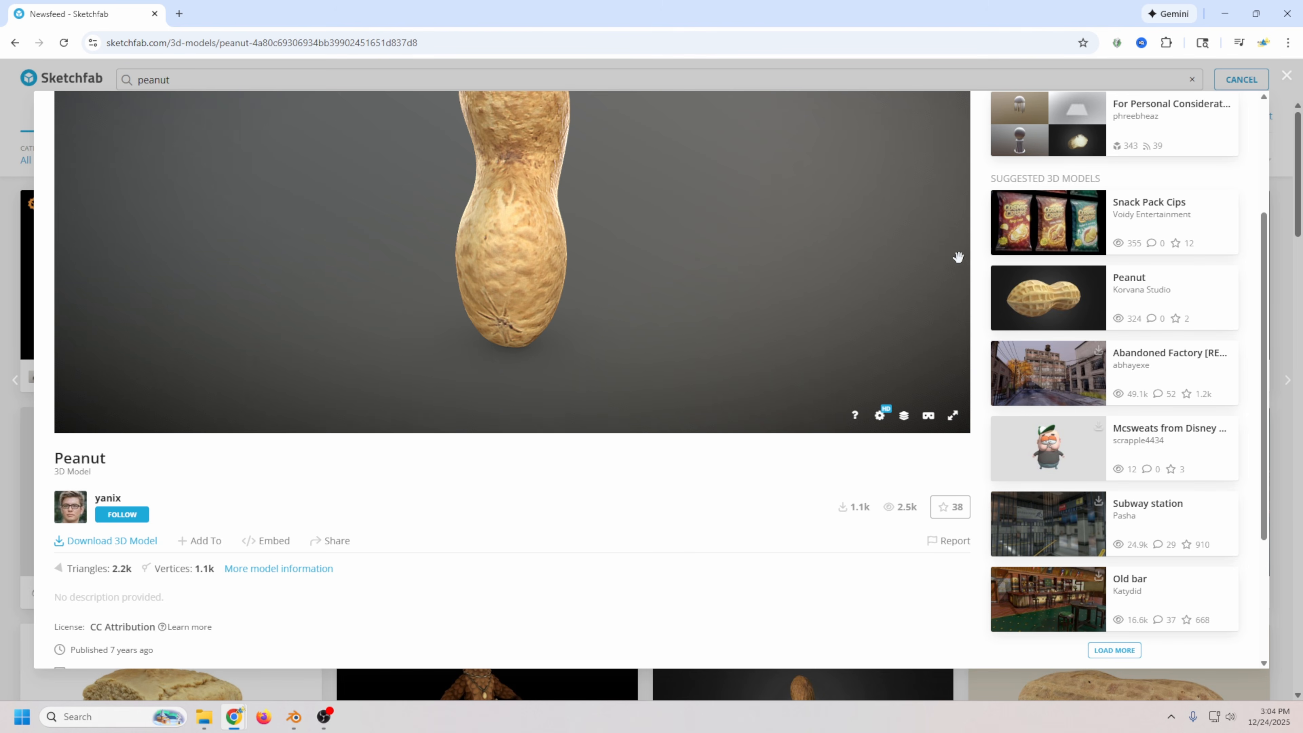
pyautogui.click(1287, 77)
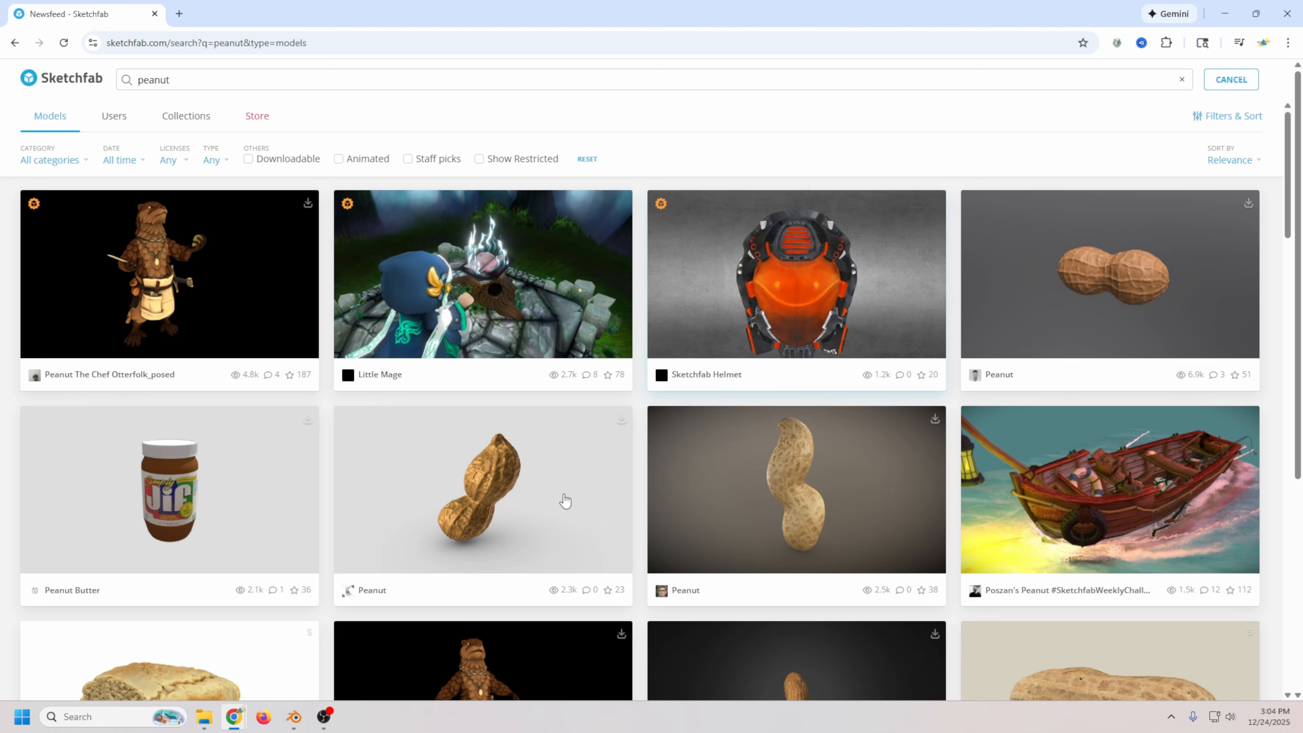
# Switch to File Explorer and extract peanut.zip in the Downloads folder.
pyautogui.click(204, 717)
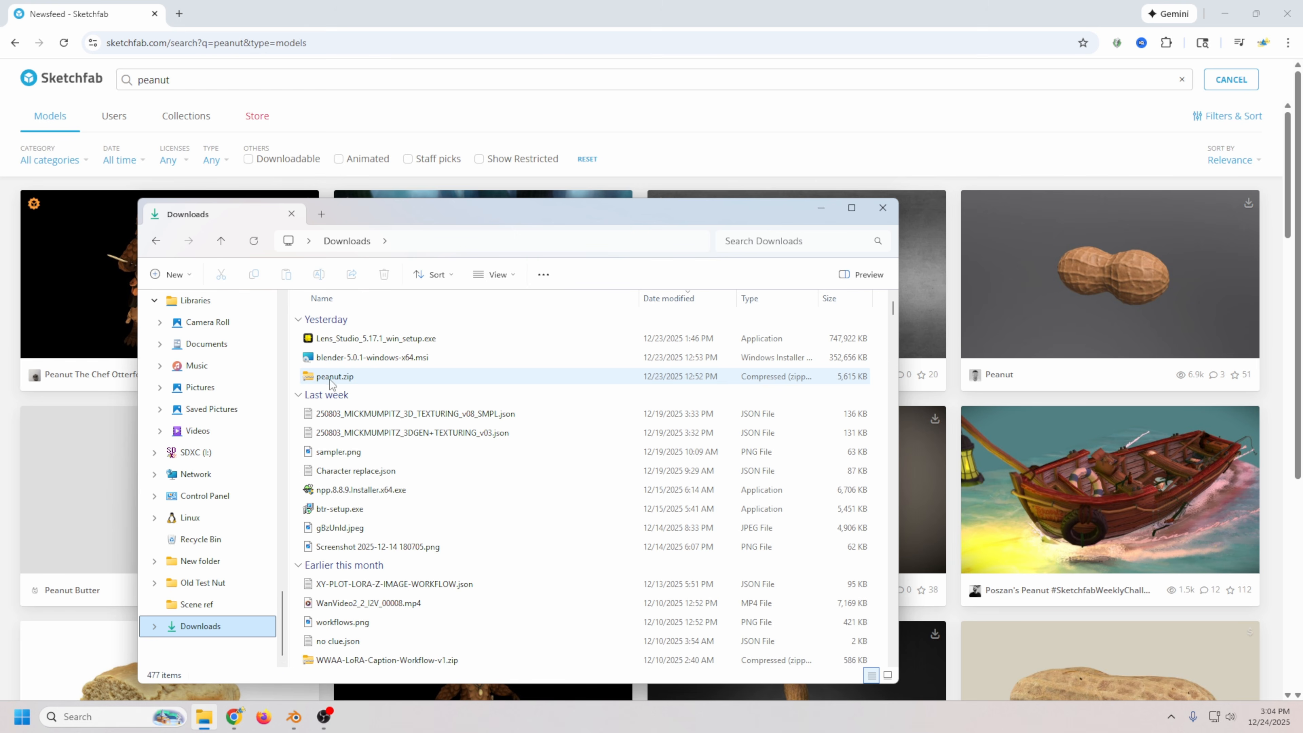
pyautogui.click(329, 381)
pyautogui.rightClick(329, 381)
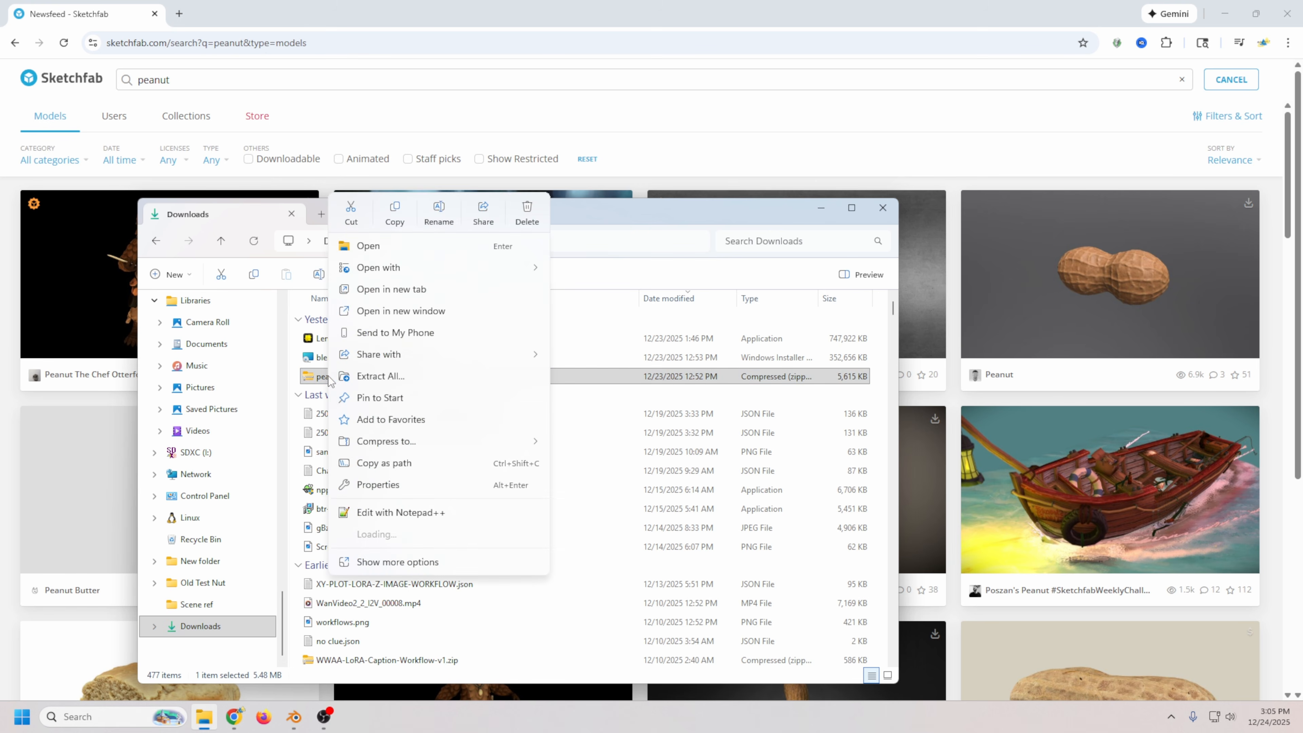
pyautogui.click(370, 377)
pyautogui.click(767, 487)
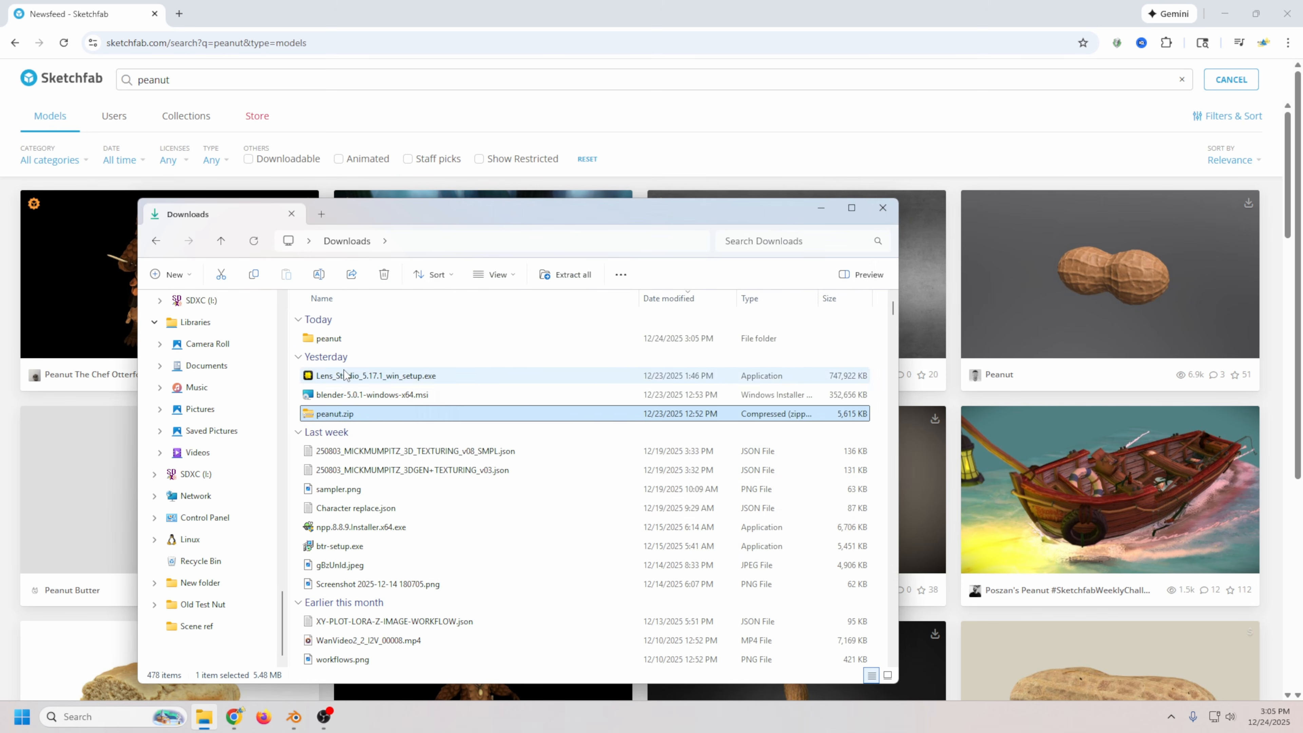
# Inspect the contents of the source and textures subfolders inside the extracted peanut folder.
pyautogui.doubleClick(328, 340)
pyautogui.click(324, 343)
pyautogui.doubleClick(324, 340)
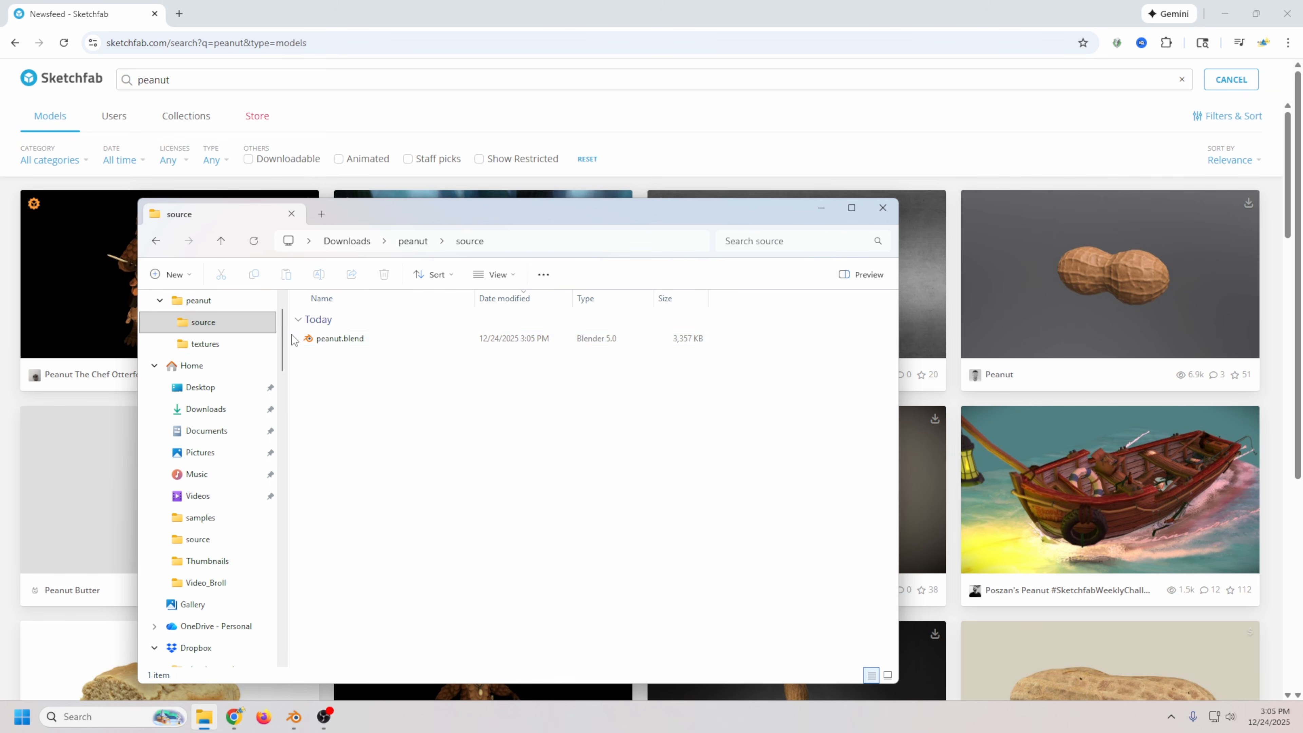
pyautogui.press('BackSpace')
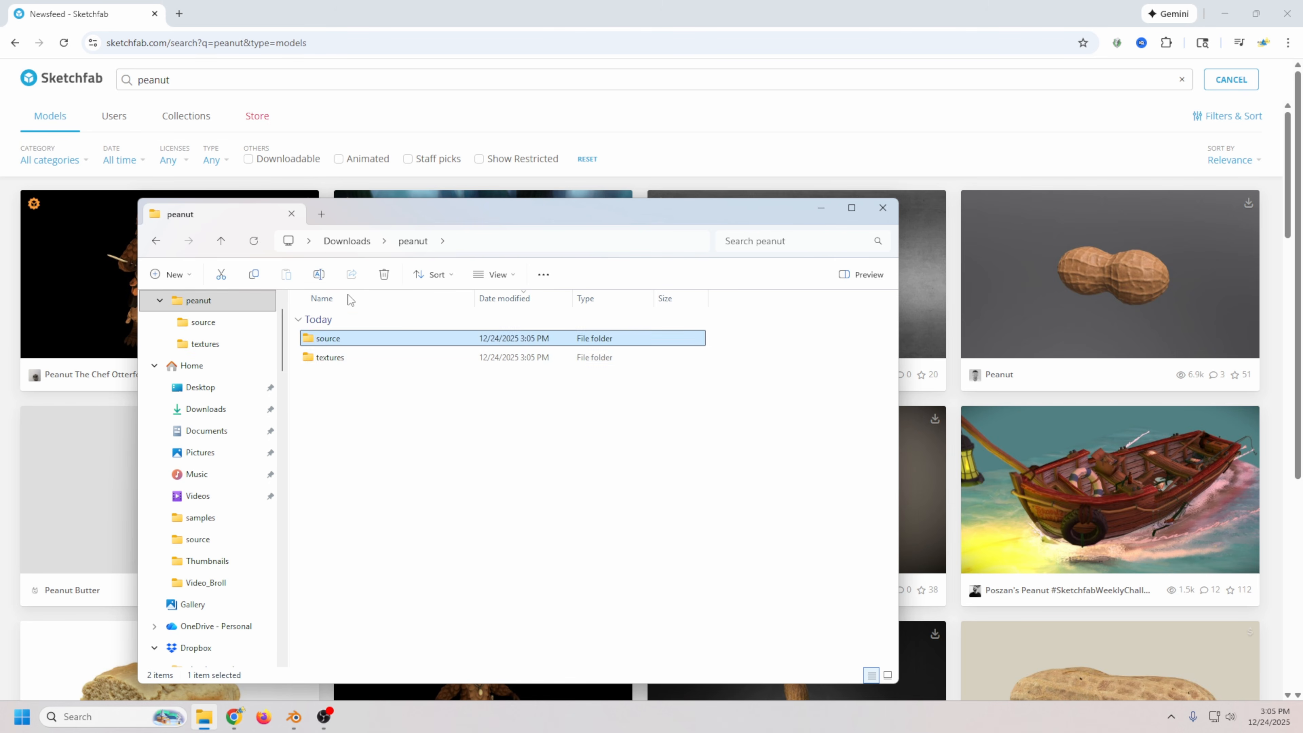
pyautogui.doubleClick(326, 357)
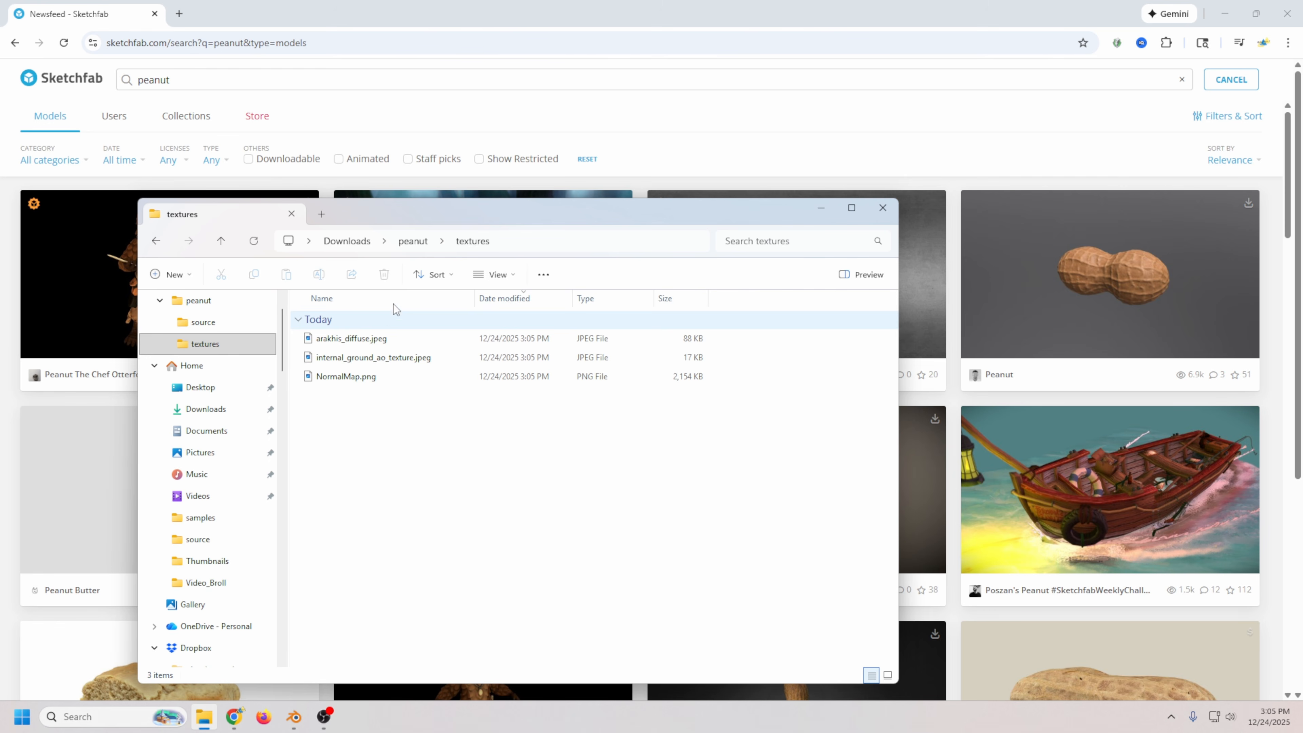
pyautogui.click(413, 241)
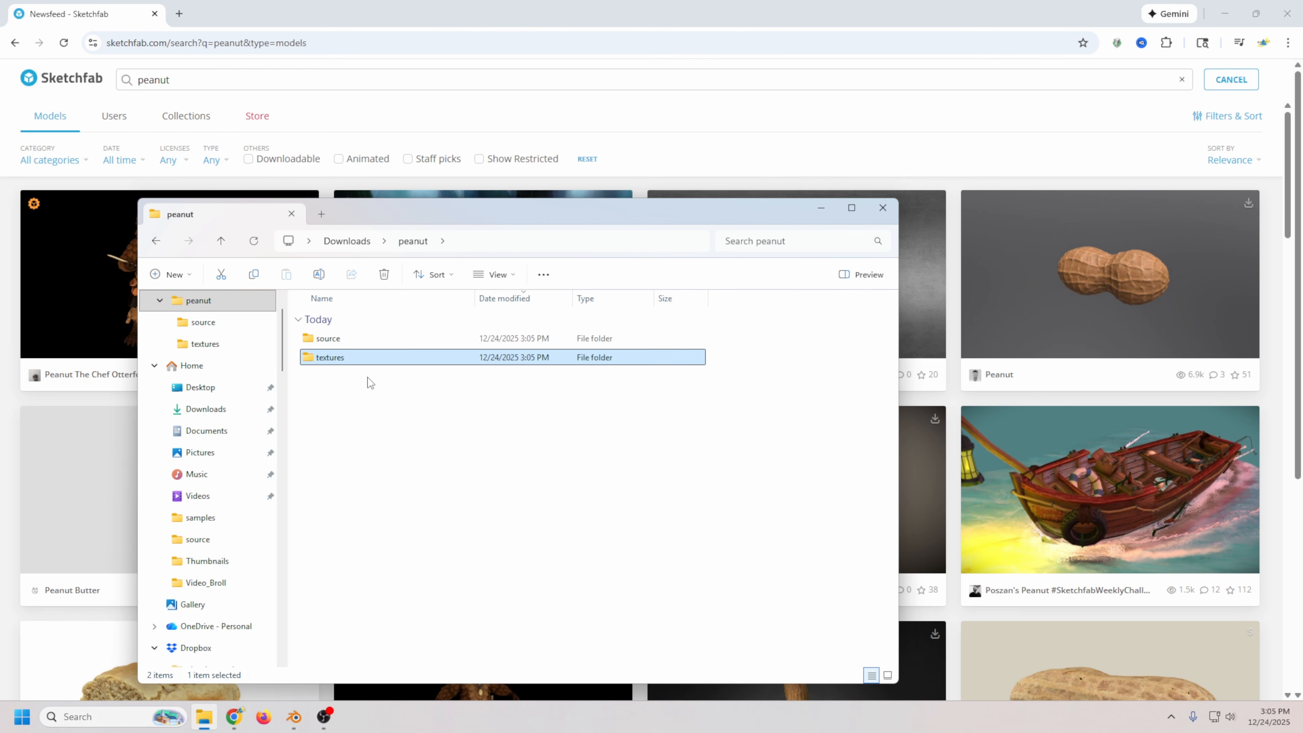
# Copy the extracted peanut folder from Downloads to the desktop and reposition the copy in a free area.
pyautogui.click(351, 241)
pyautogui.rightClick(319, 341)
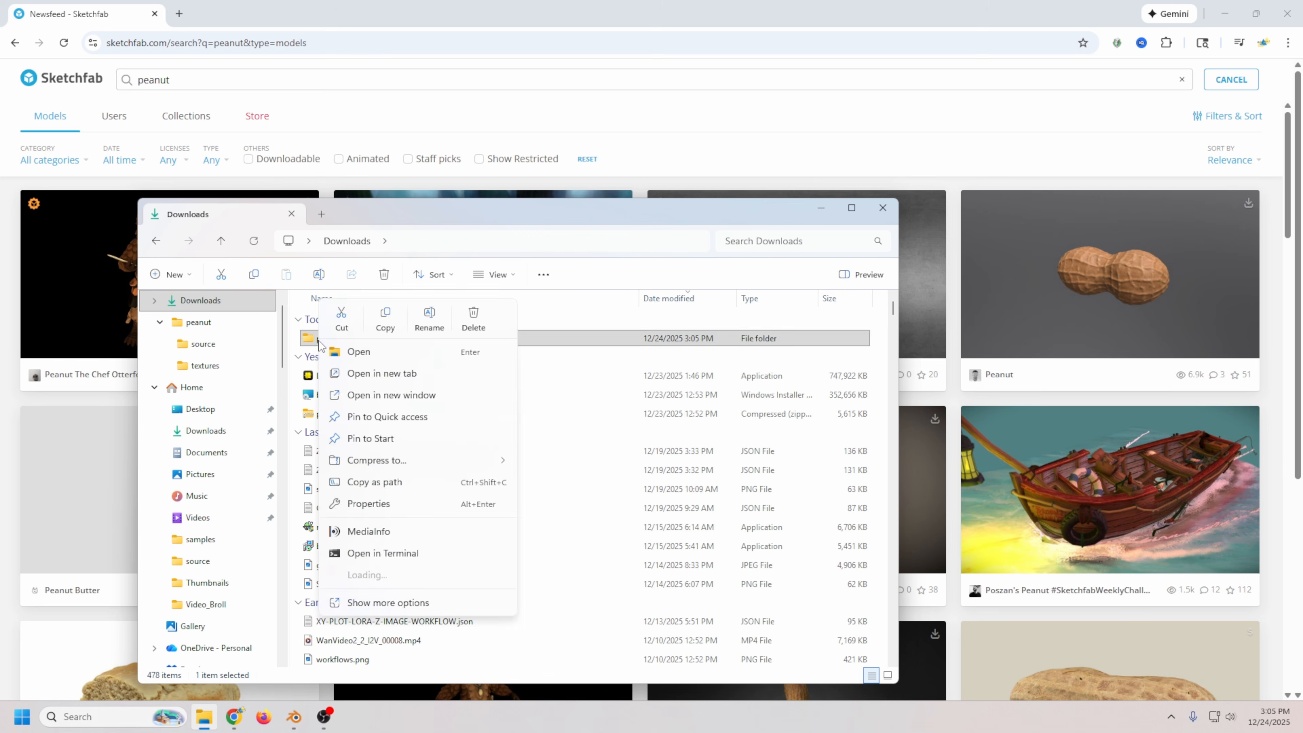
pyautogui.press('Escape')
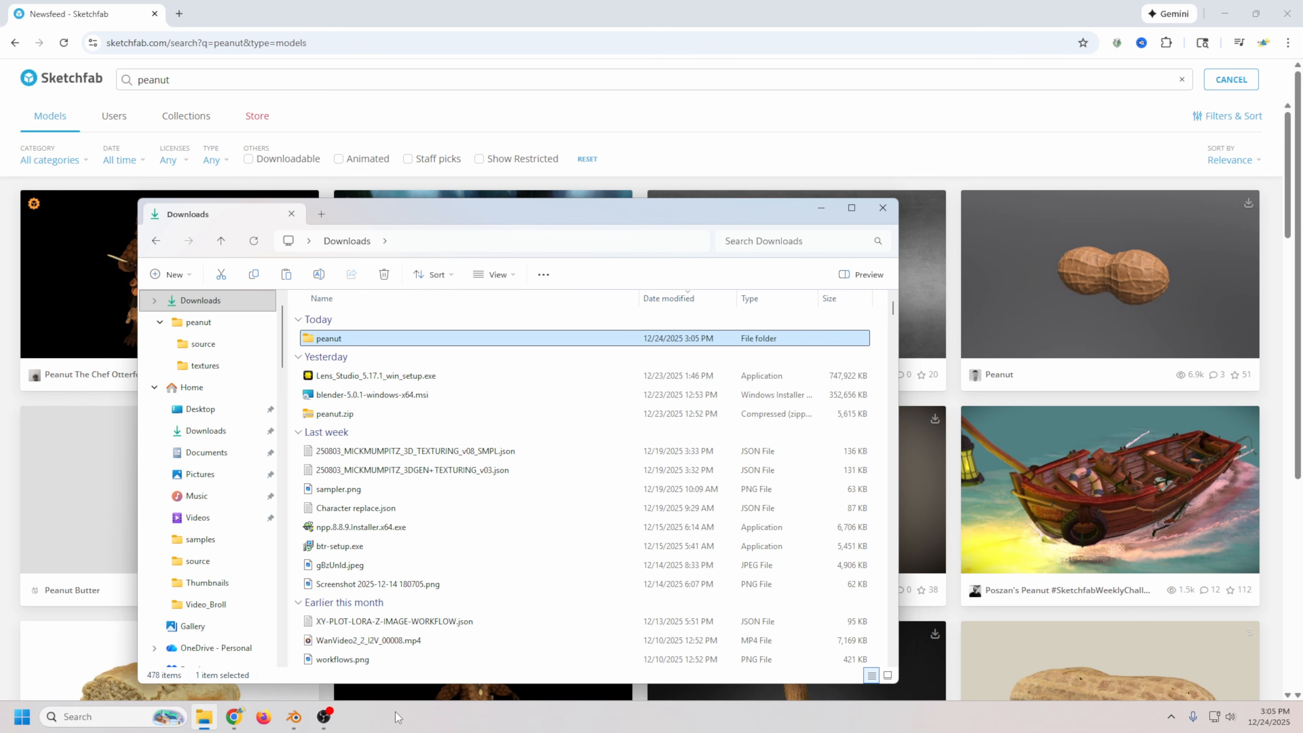
pyautogui.rightClick(672, 151)
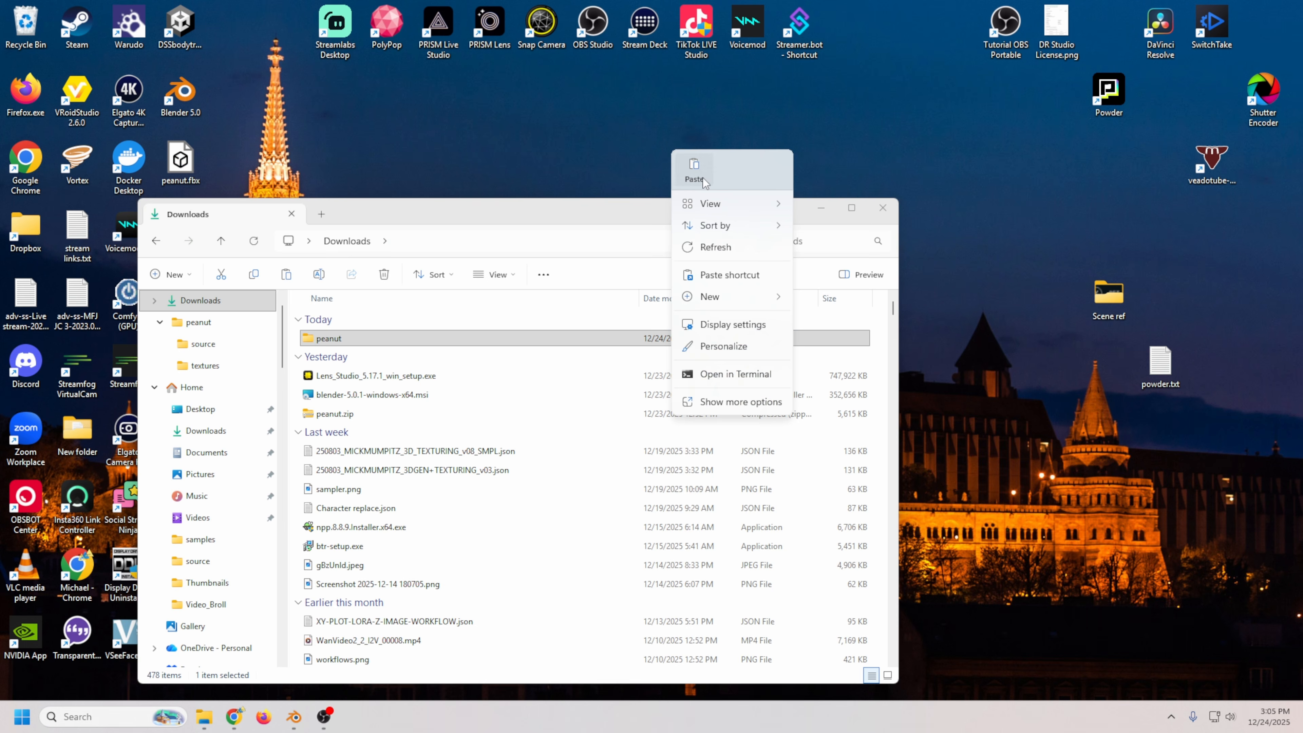
pyautogui.click(701, 178)
pyautogui.moveTo(506, 215); pyautogui.dragTo(825, 176)
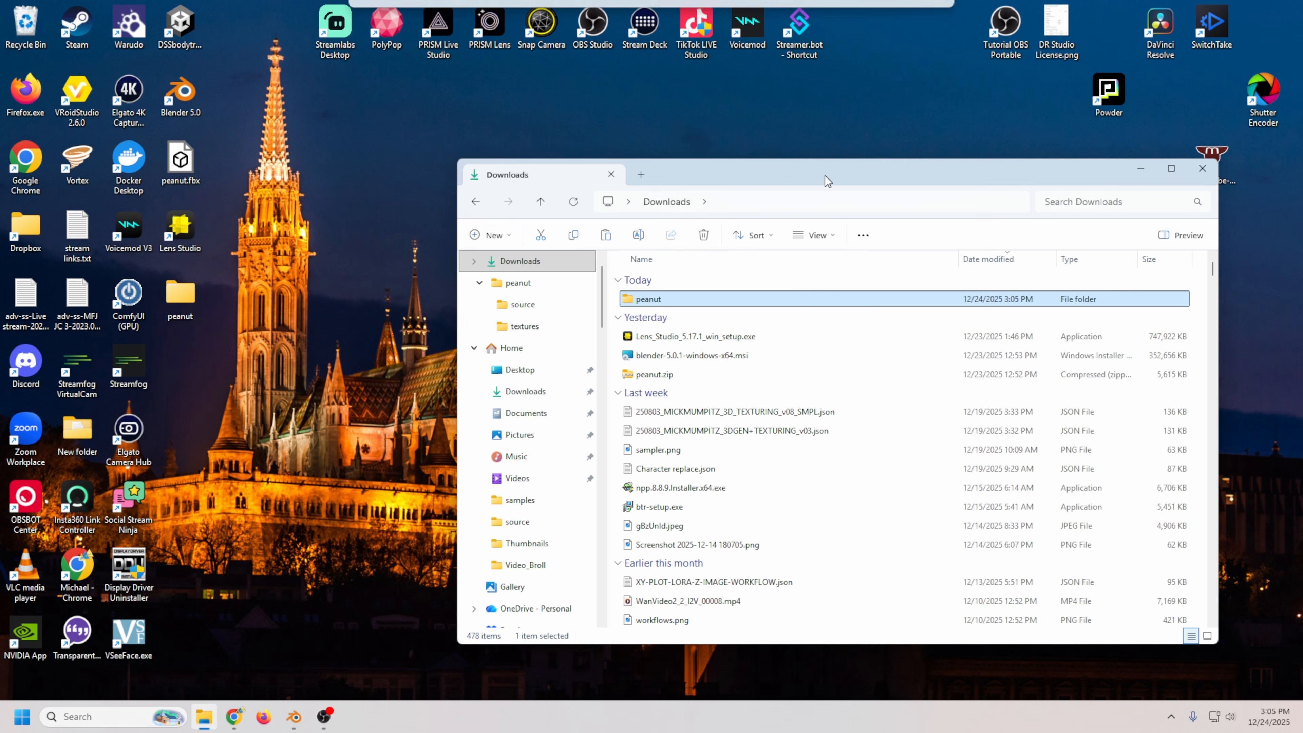
pyautogui.moveTo(186, 302); pyautogui.dragTo(341, 291)
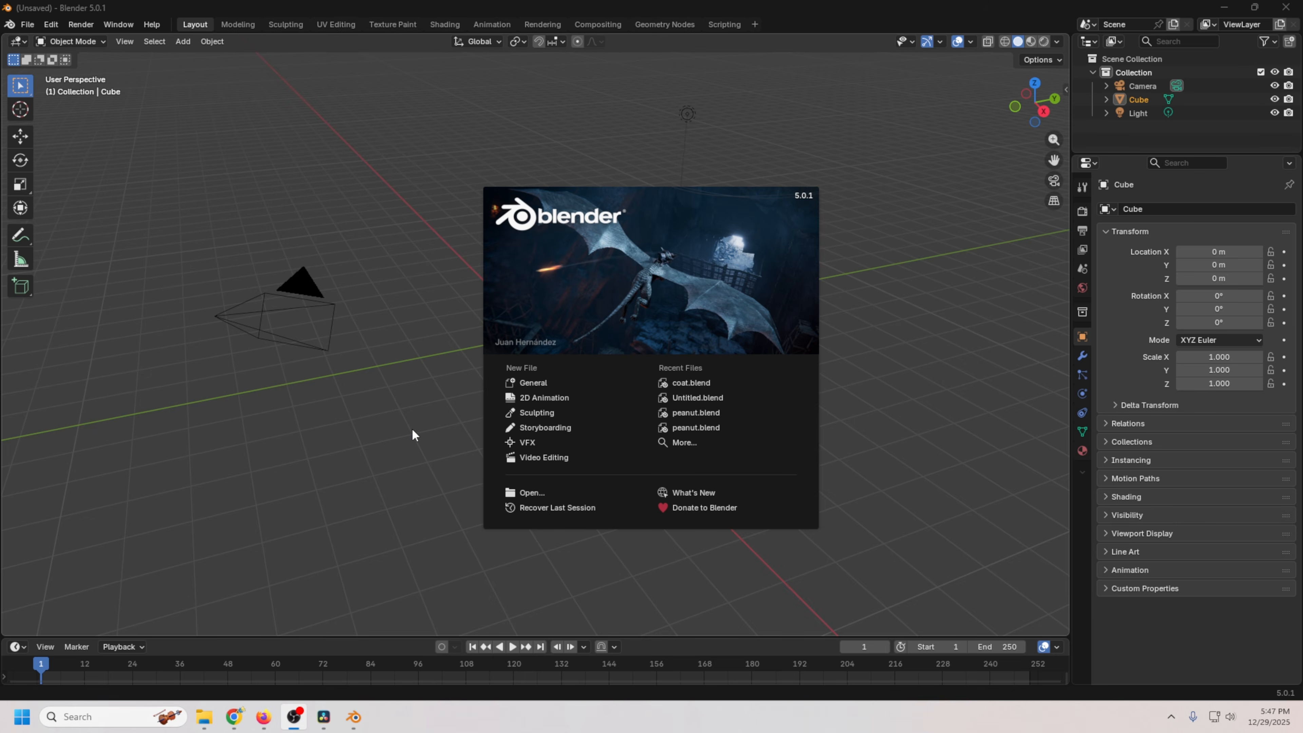
# Switch to Blender, dismiss the splash screen and delete the default cube.
pyautogui.click(413, 435)
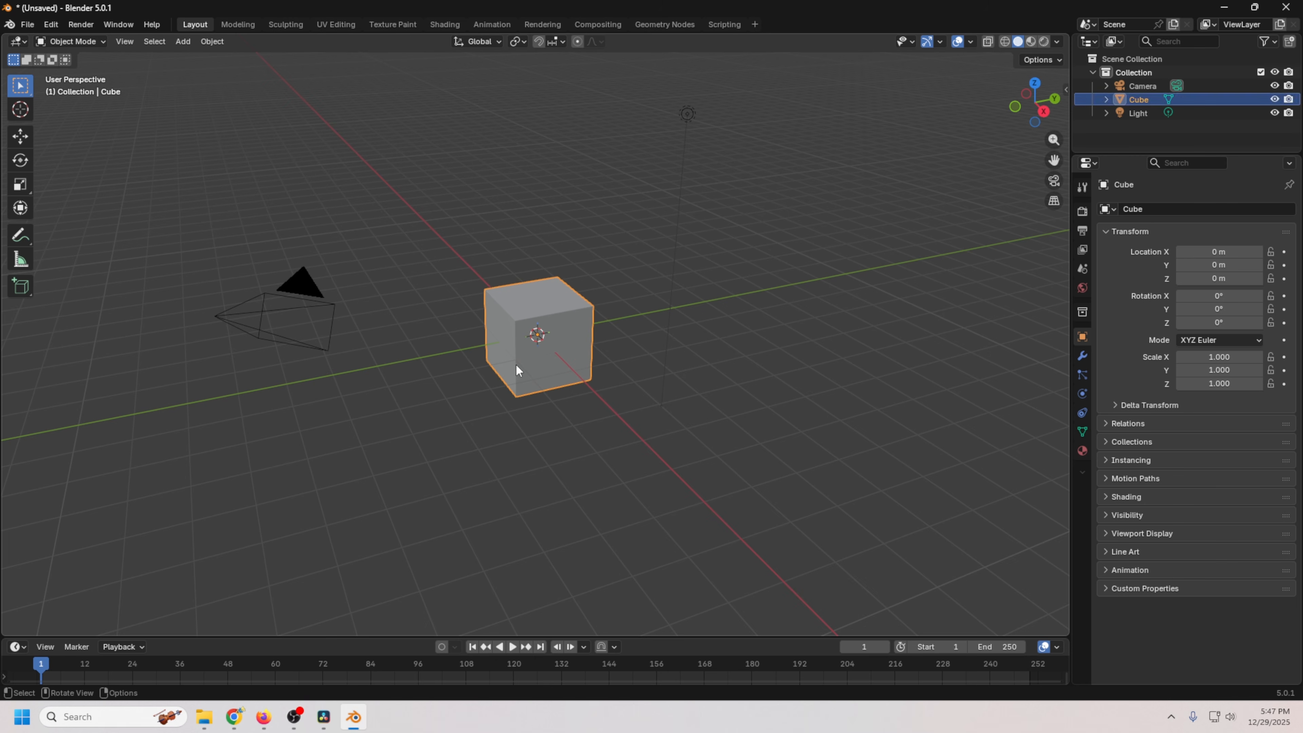
pyautogui.press('Delete')
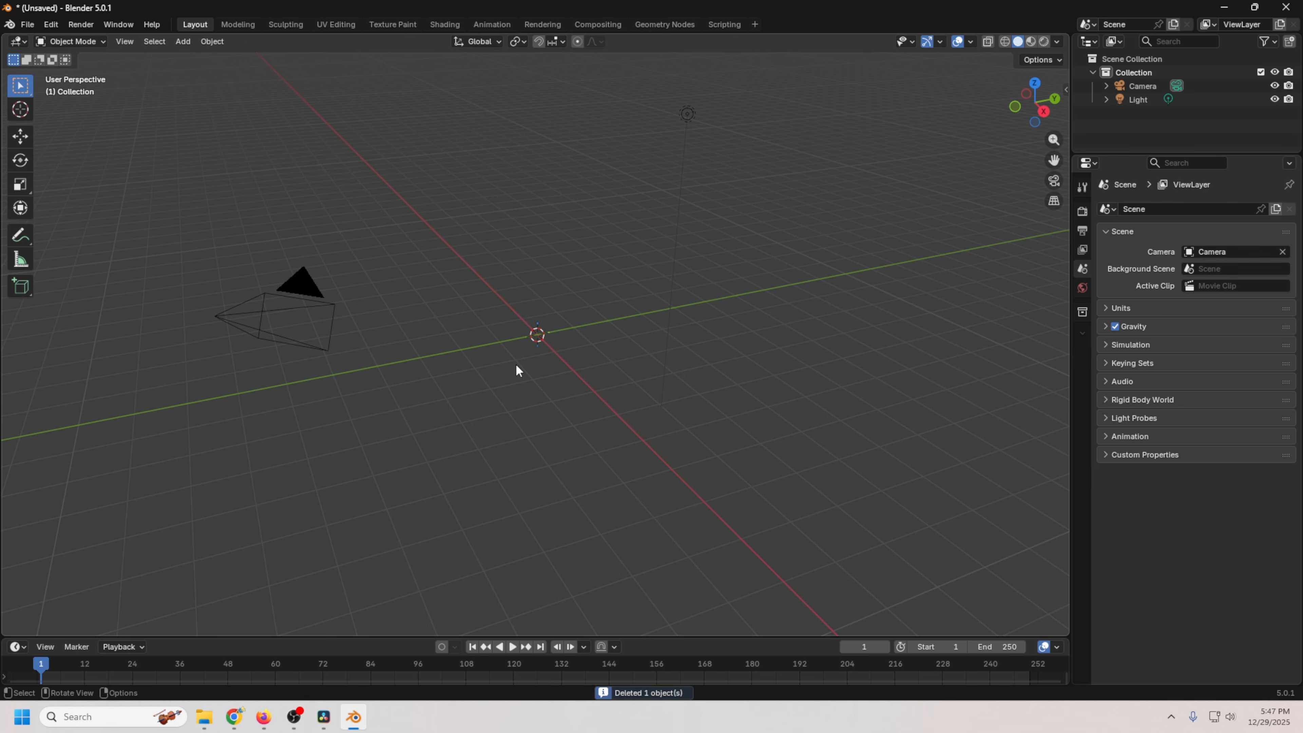
# Open peanut.blend from the source subfolder of the desktop Peanut folder, discarding the changes to the unsaved scene.
pyautogui.click(28, 27)
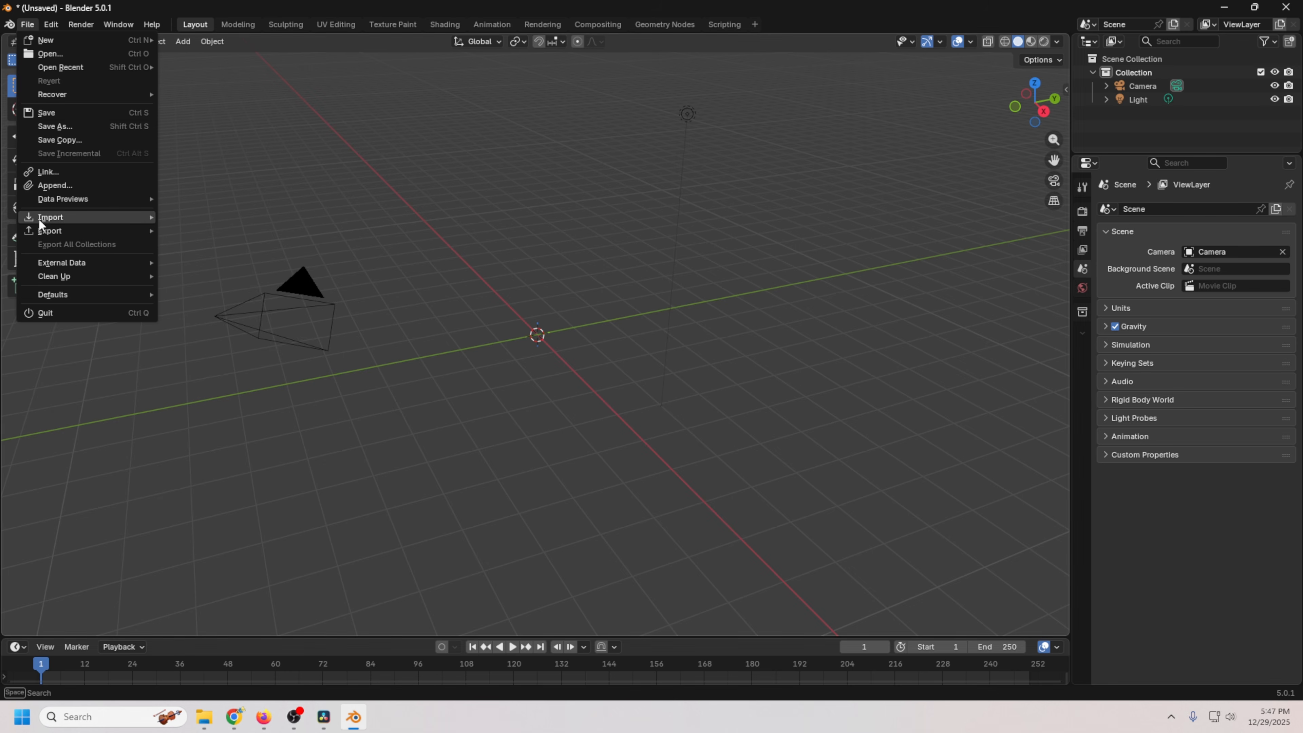
pyautogui.moveTo(51, 220)
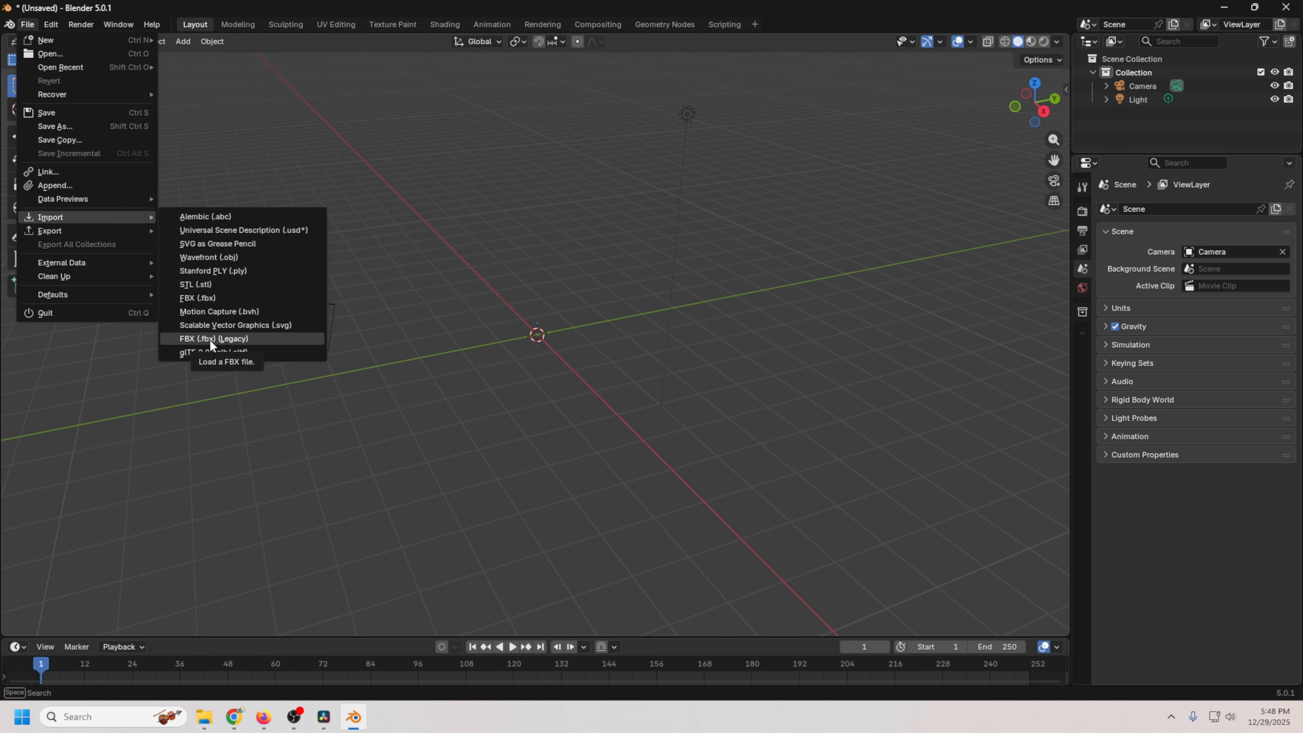
pyautogui.click(44, 54)
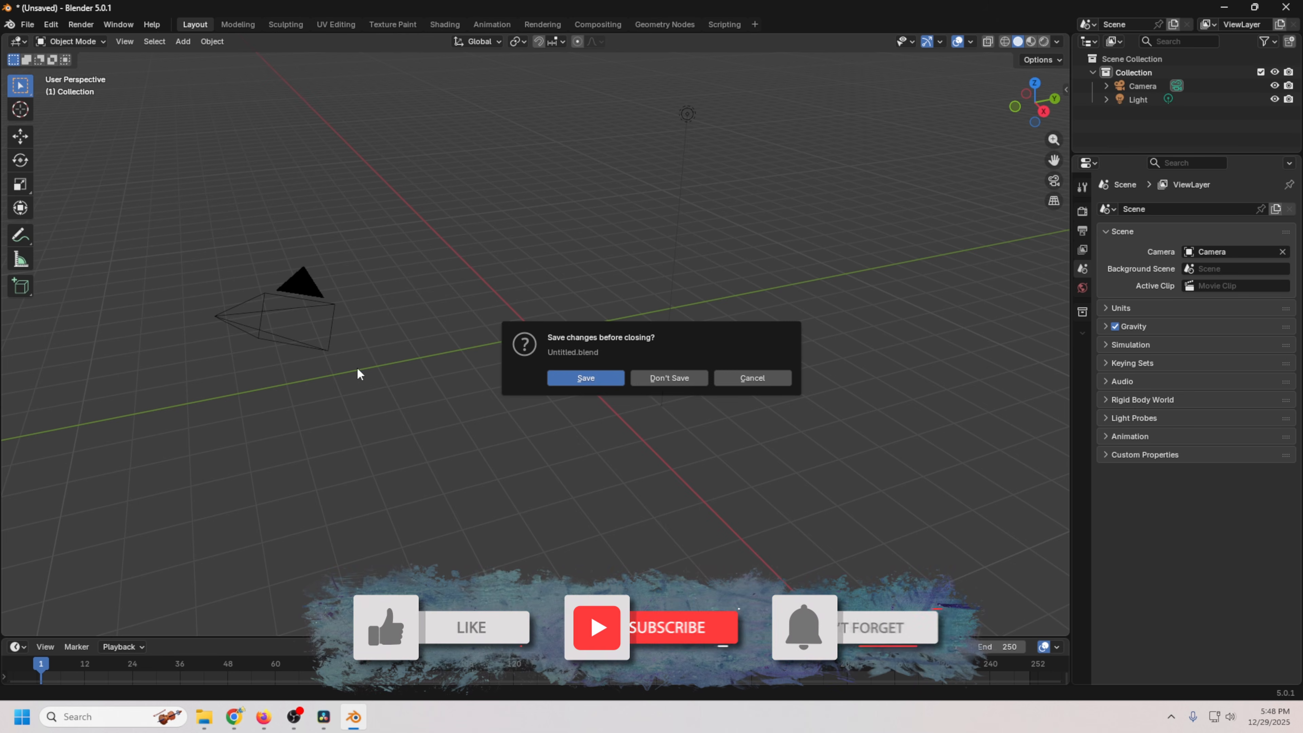
pyautogui.press('d')
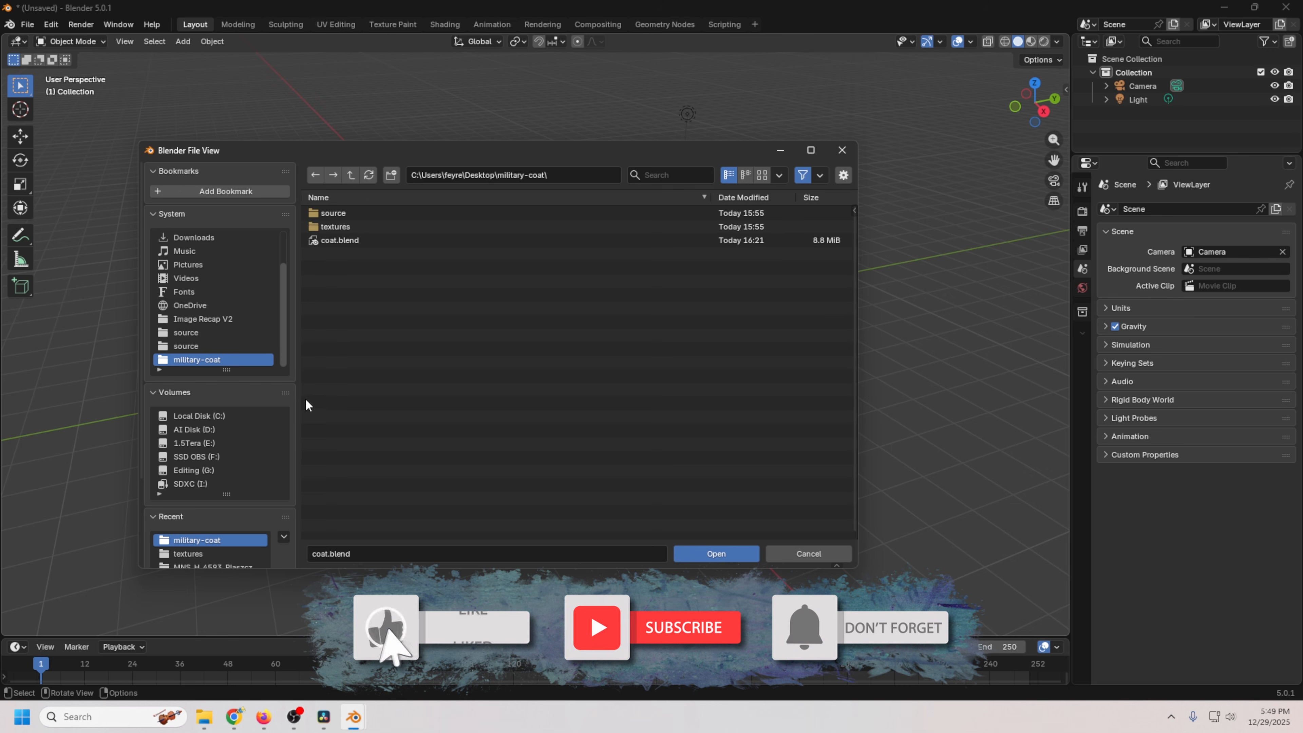
pyautogui.scroll(1, 230, 318)
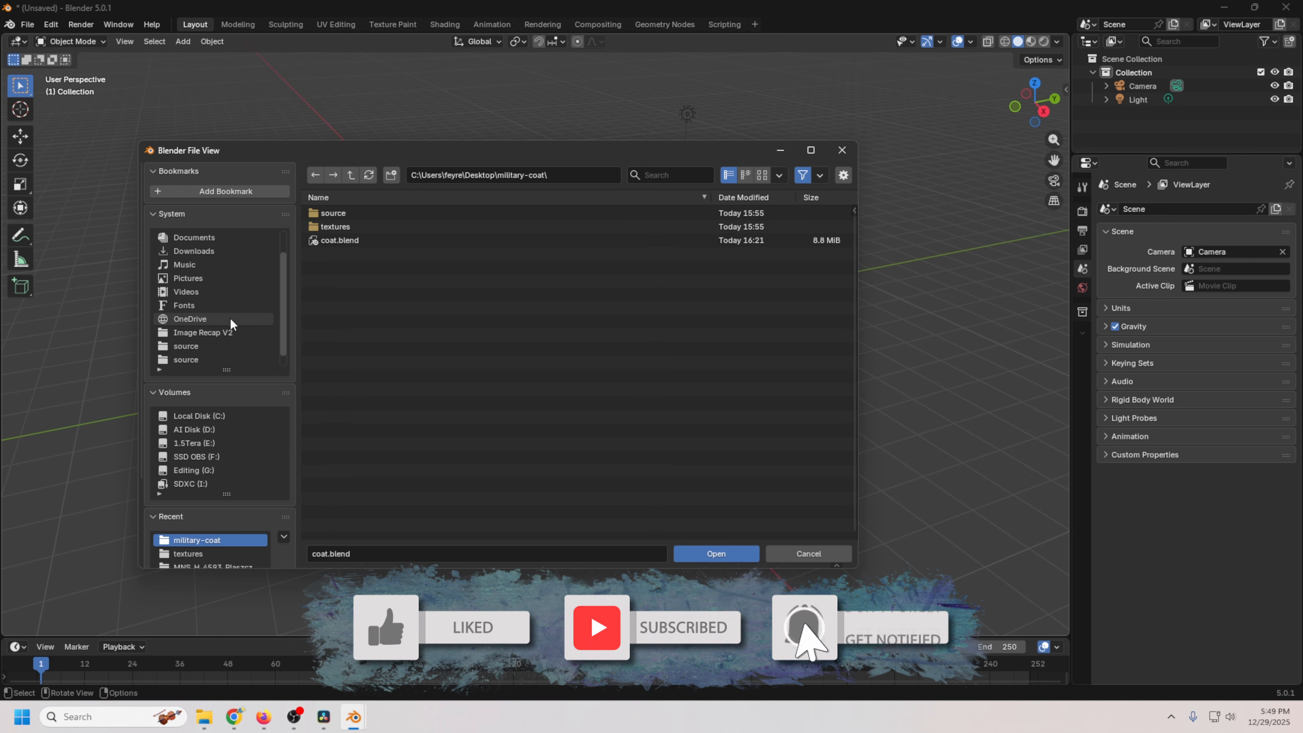
pyautogui.scroll(2, 231, 318)
pyautogui.click(189, 251)
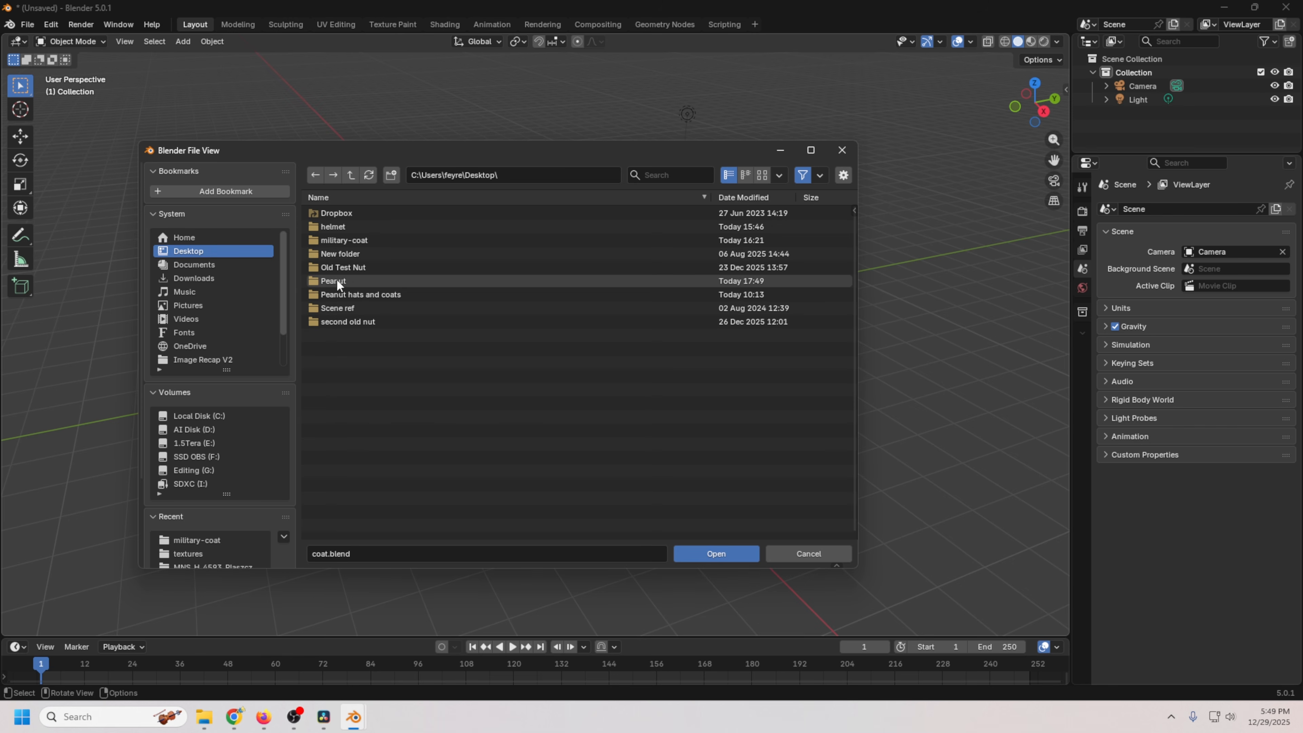
pyautogui.doubleClick(336, 279)
pyautogui.doubleClick(339, 213)
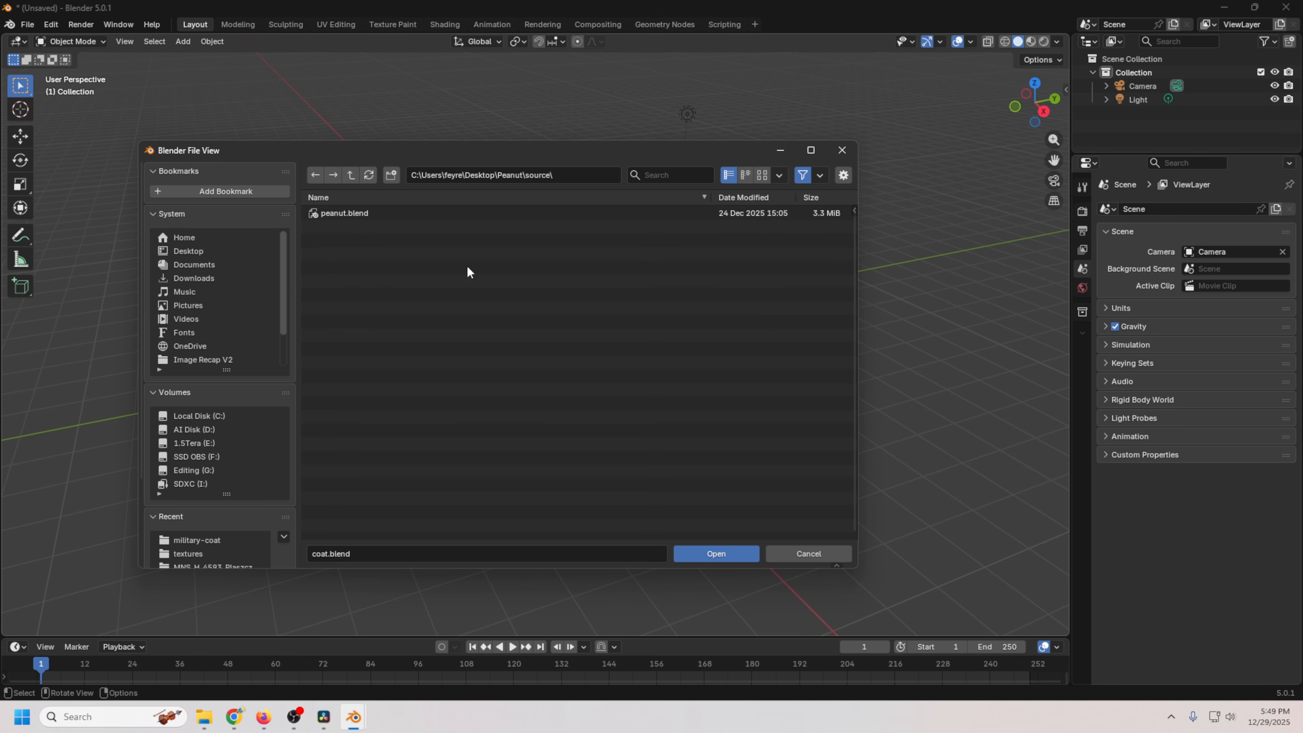
pyautogui.click(322, 215)
pyautogui.click(696, 552)
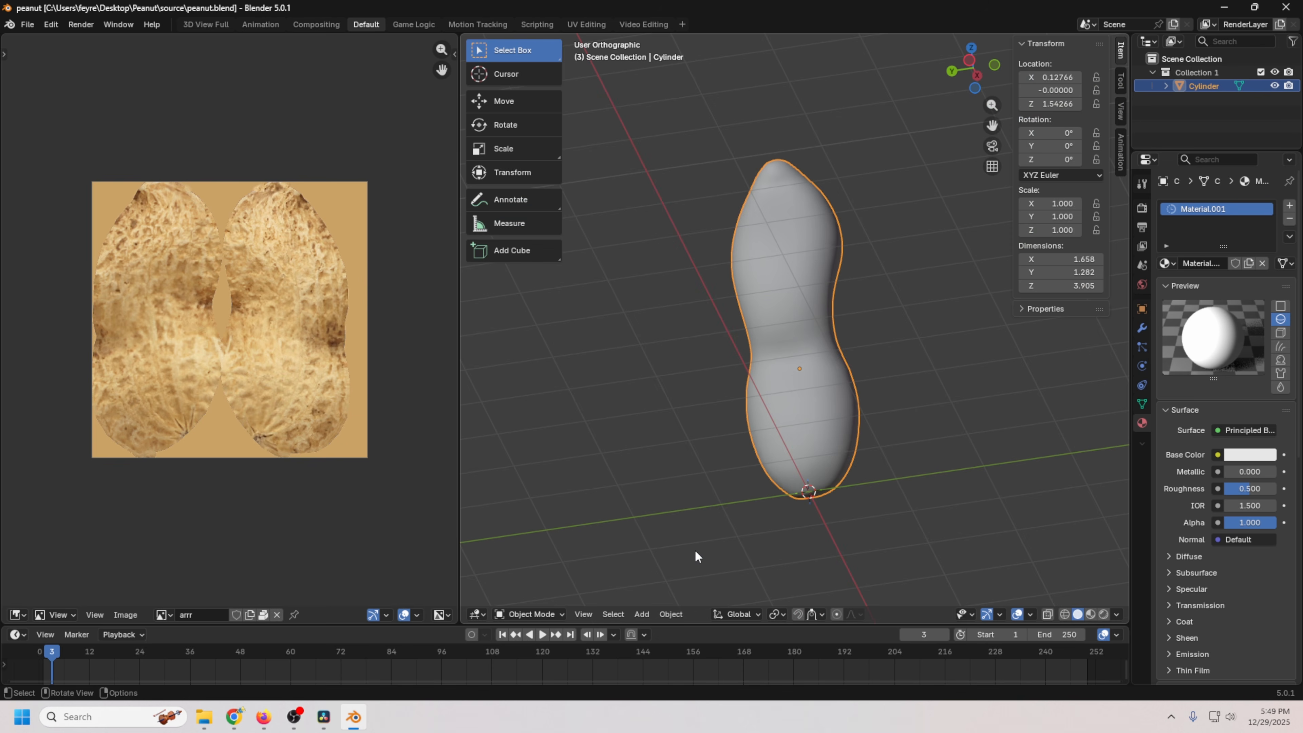
# View the peanut model from several sides and switch the viewport shading to Material Preview.
pyautogui.moveTo(878, 407); pyautogui.dragTo(656, 478, button='middle')
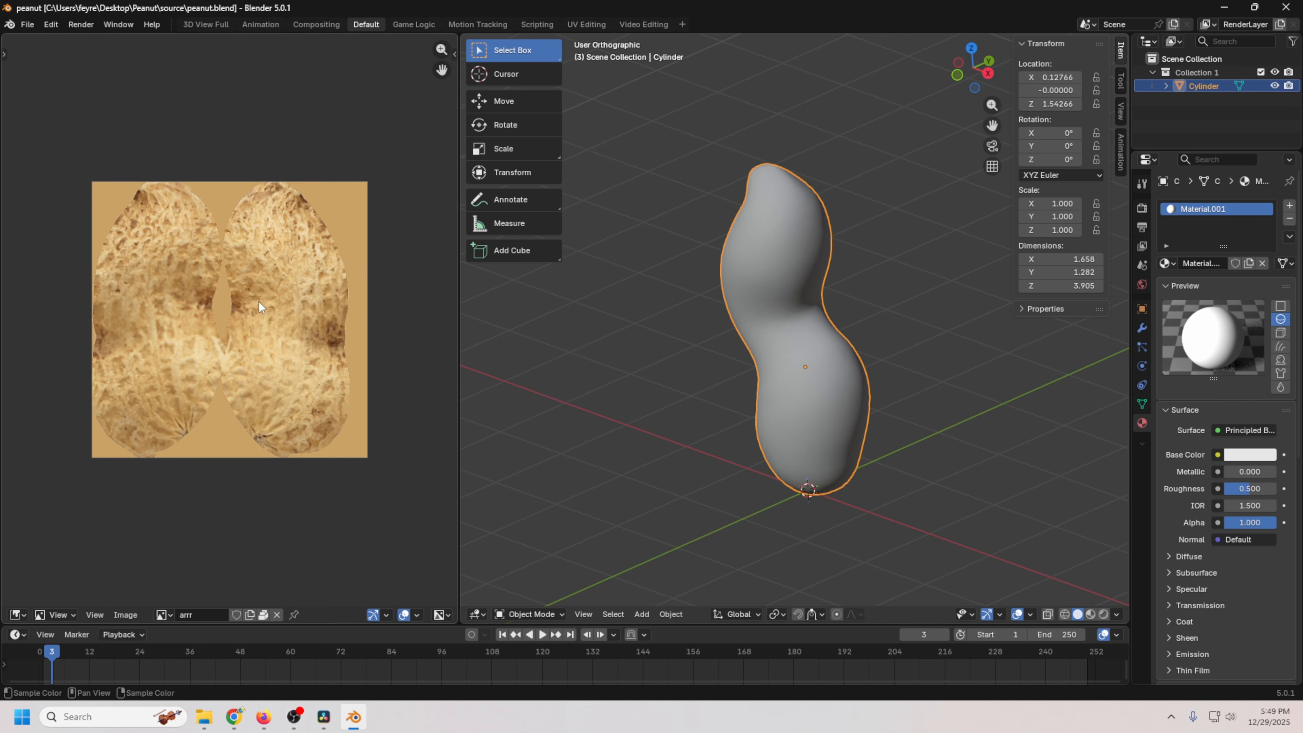
pyautogui.moveTo(971, 484); pyautogui.dragTo(778, 398, button='middle')
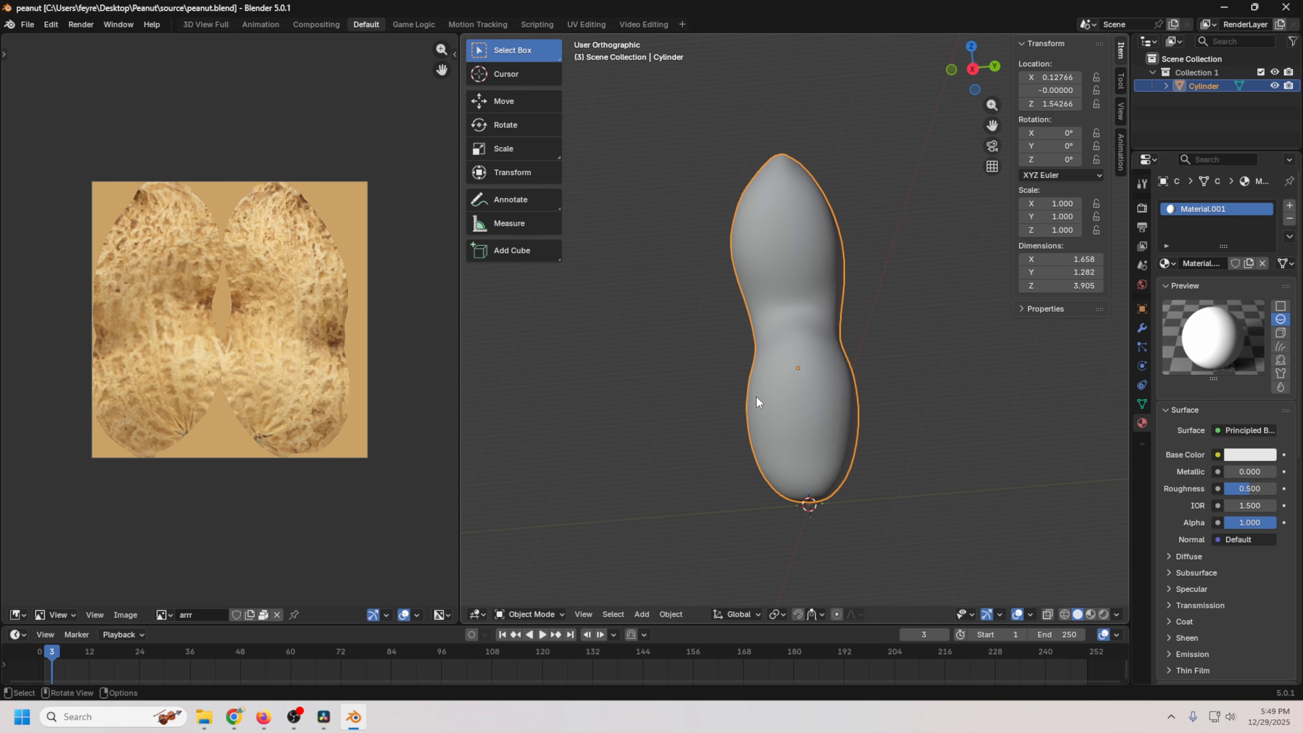
pyautogui.press('z')
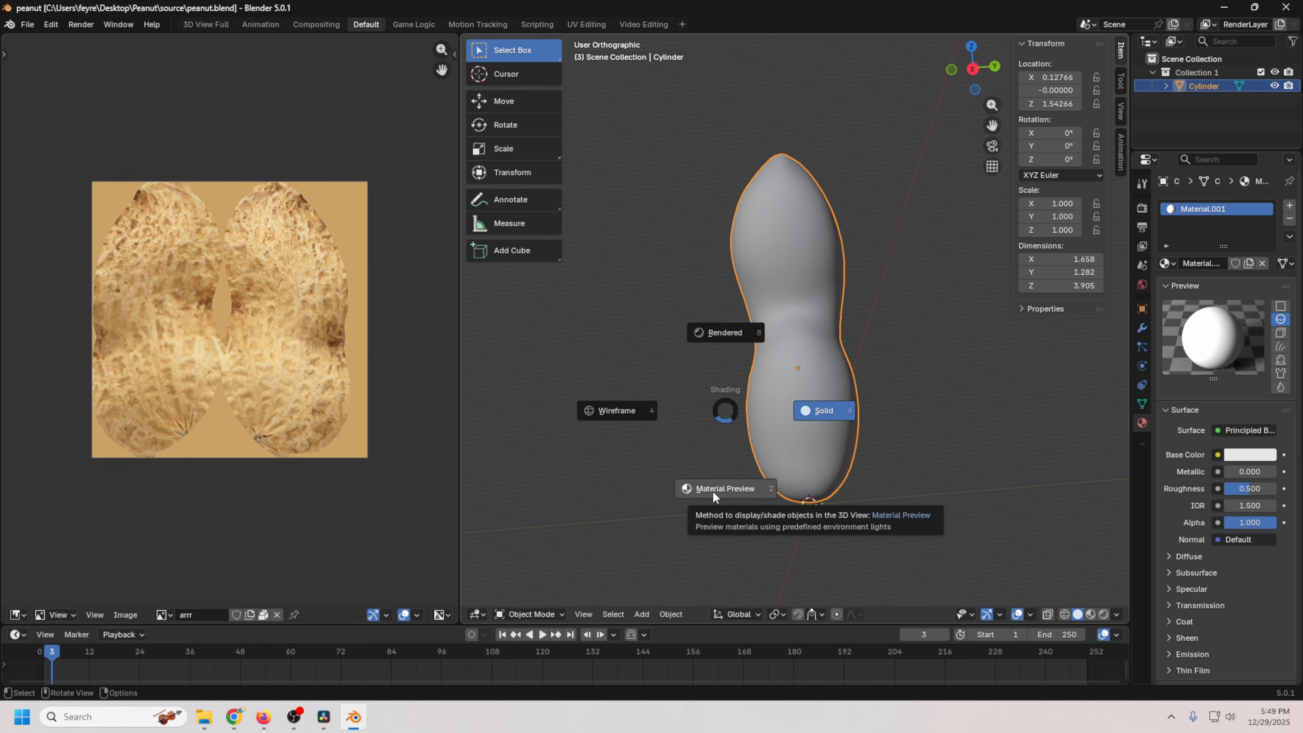
pyautogui.click(724, 498)
pyautogui.moveTo(724, 496)
pyautogui.mouseDown(button='middle')
pyautogui.moveTo(810, 468)
pyautogui.moveTo(691, 423)
pyautogui.moveTo(832, 434)
pyautogui.moveTo(796, 498)
pyautogui.moveTo(747, 453)
pyautogui.mouseUp(button='middle')
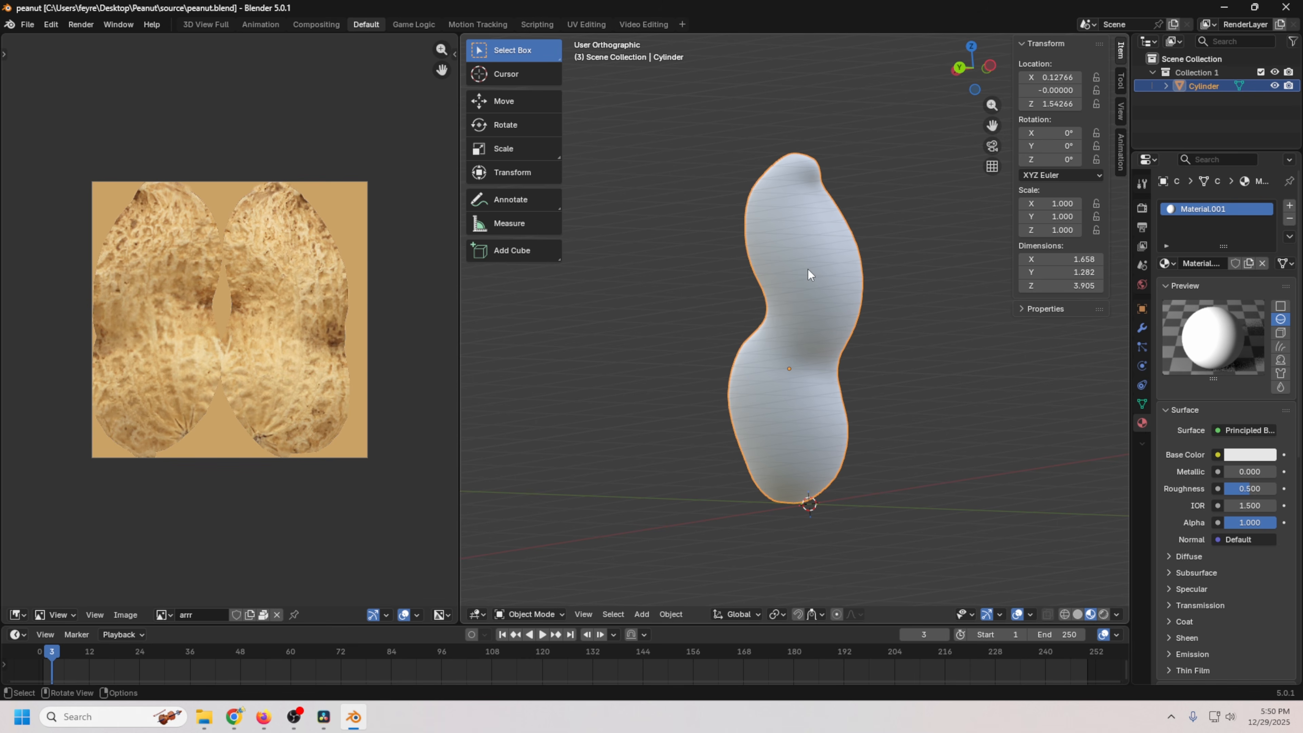
# Assign an Image Texture to the material's Base Color and load arakhis_diffuse.jpeg from the Peanut textures folder.
pyautogui.click(1218, 454)
pyautogui.click(922, 544)
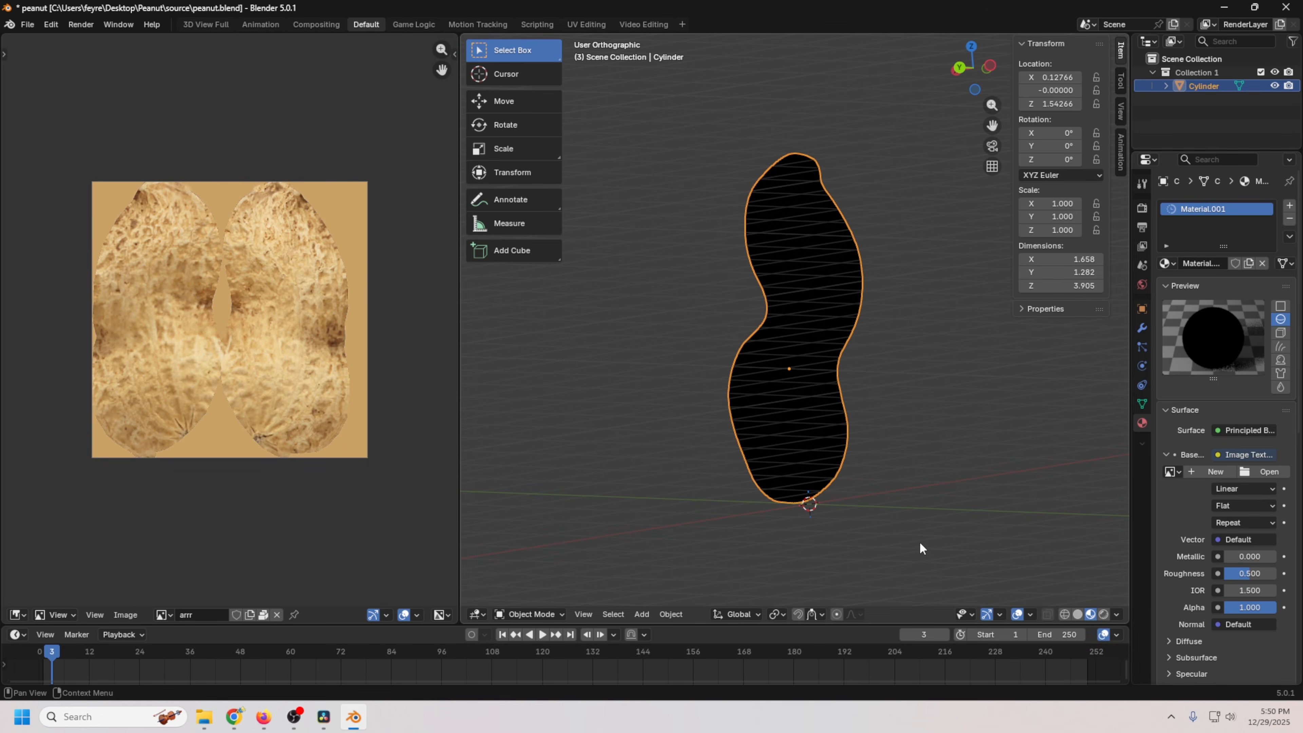
pyautogui.click(1268, 472)
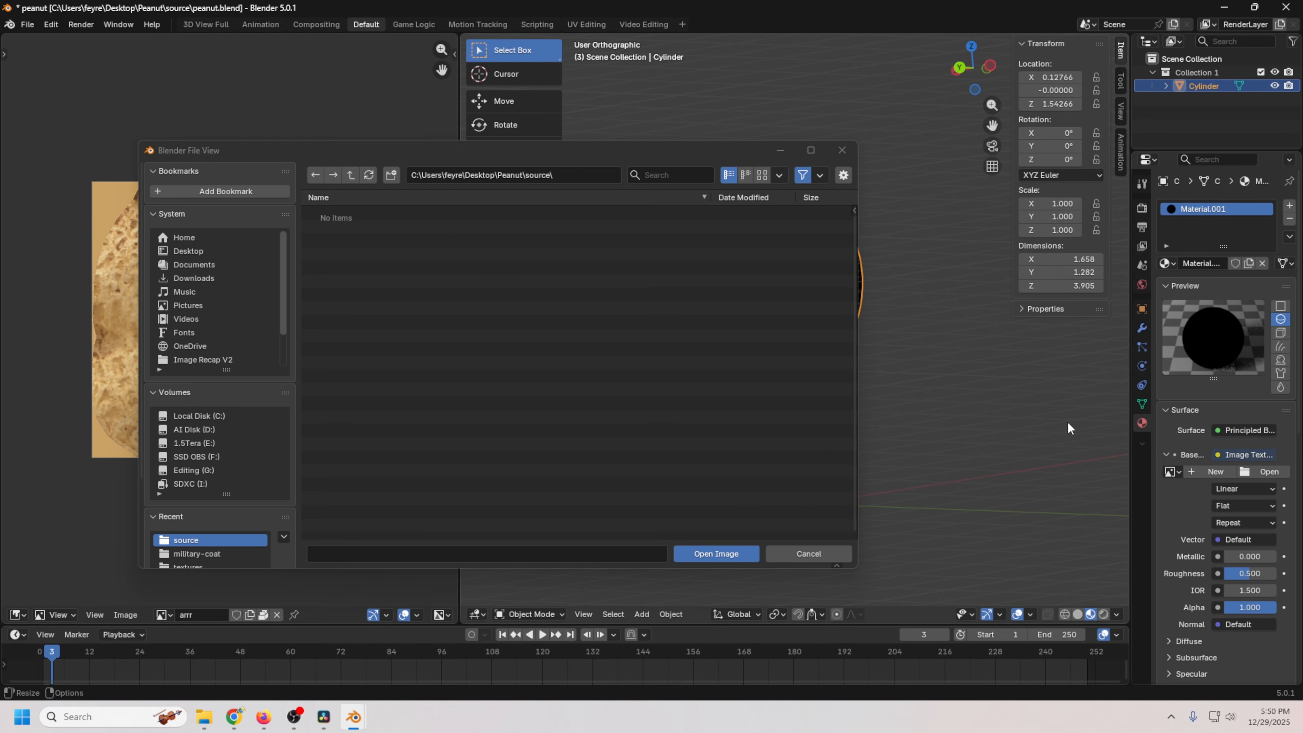
pyautogui.click(351, 177)
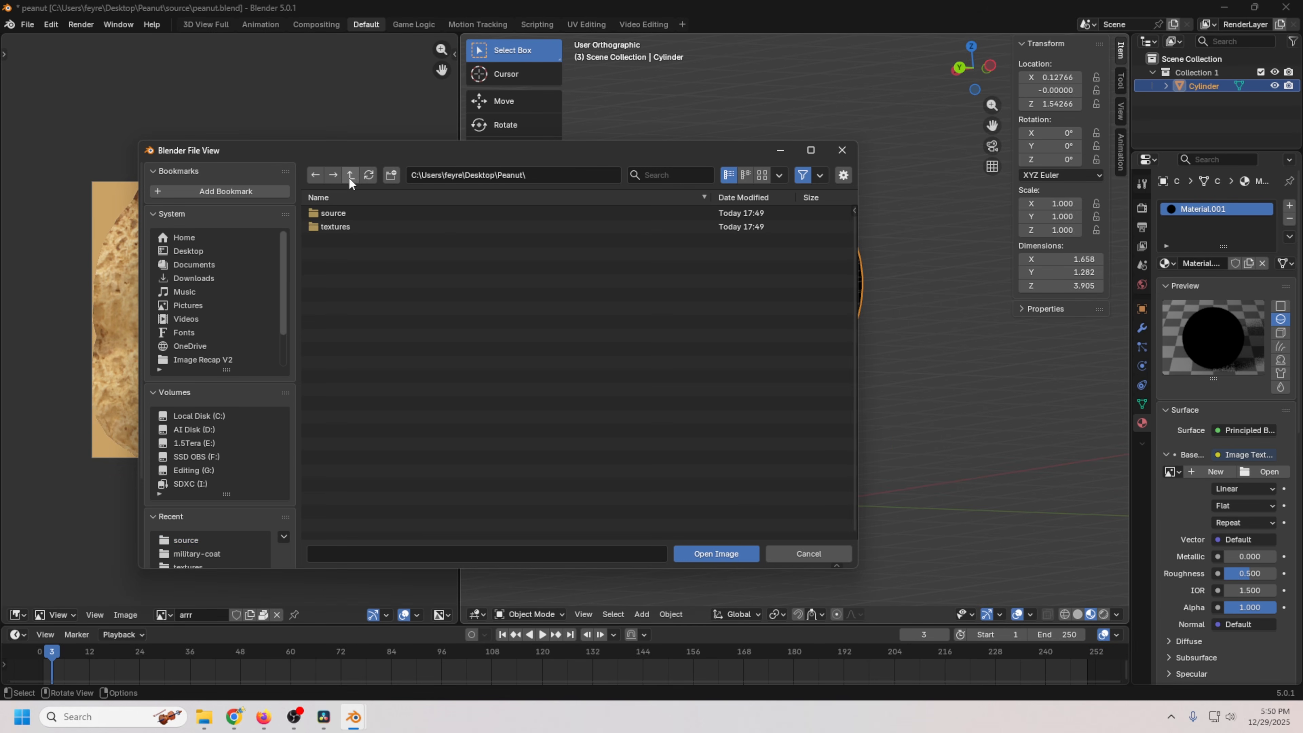
pyautogui.click(336, 226)
pyautogui.click(342, 213)
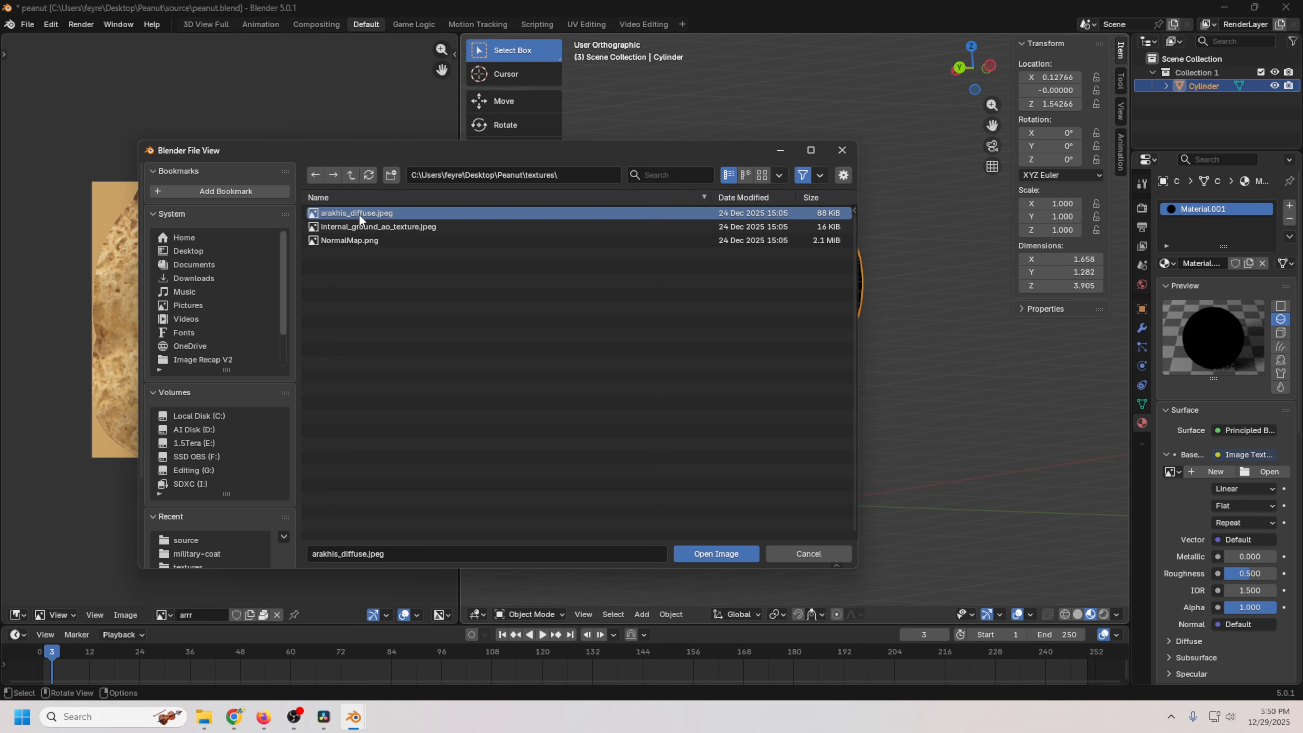
pyautogui.click(704, 557)
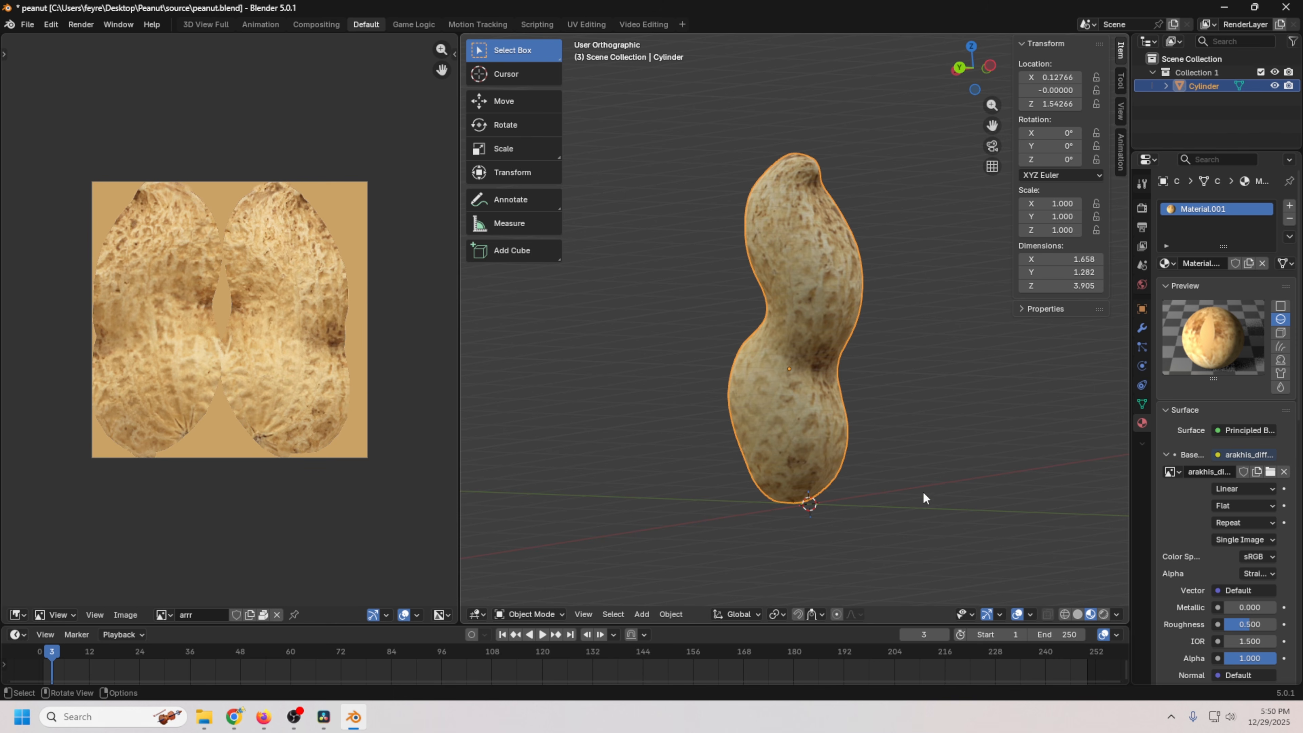
# Examine the textured peanut, its object hierarchy down to the material, and its modifier, mesh data and material properties.
pyautogui.moveTo(774, 421); pyautogui.dragTo(713, 431, button='middle')
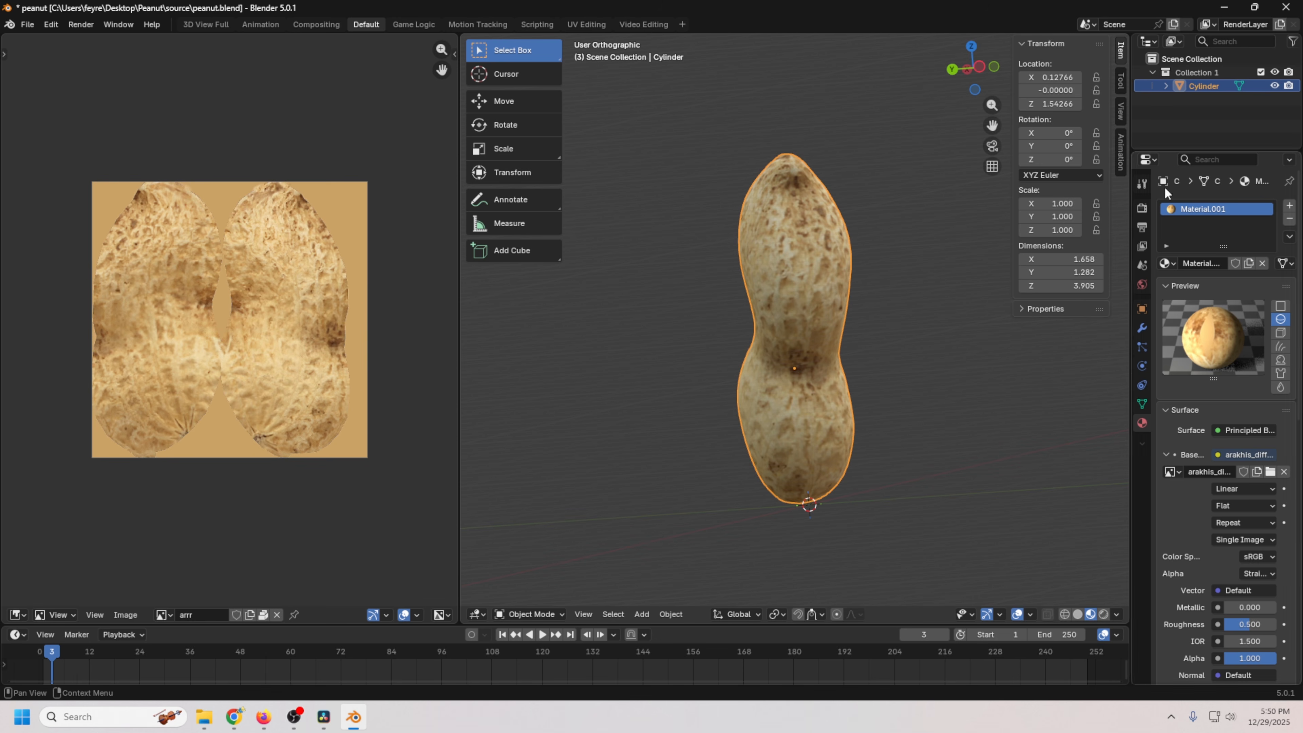
pyautogui.click(1165, 86)
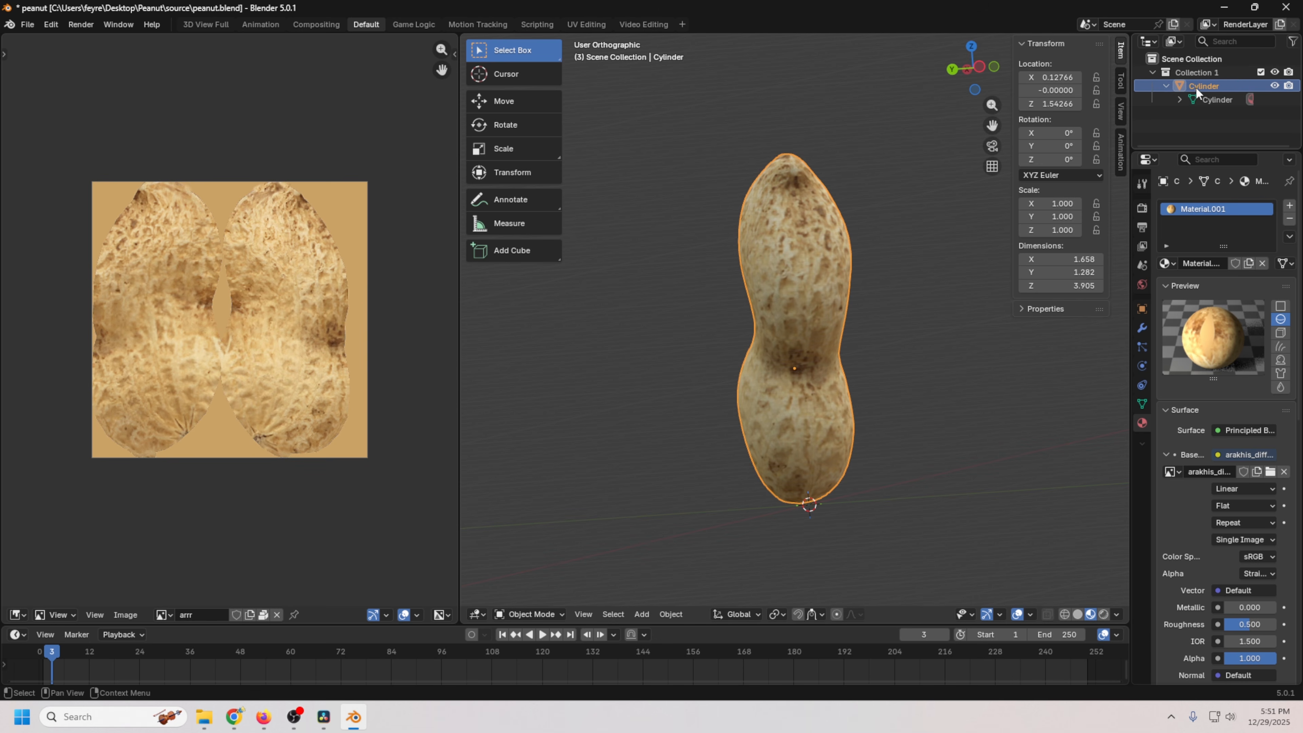
pyautogui.click(1179, 99)
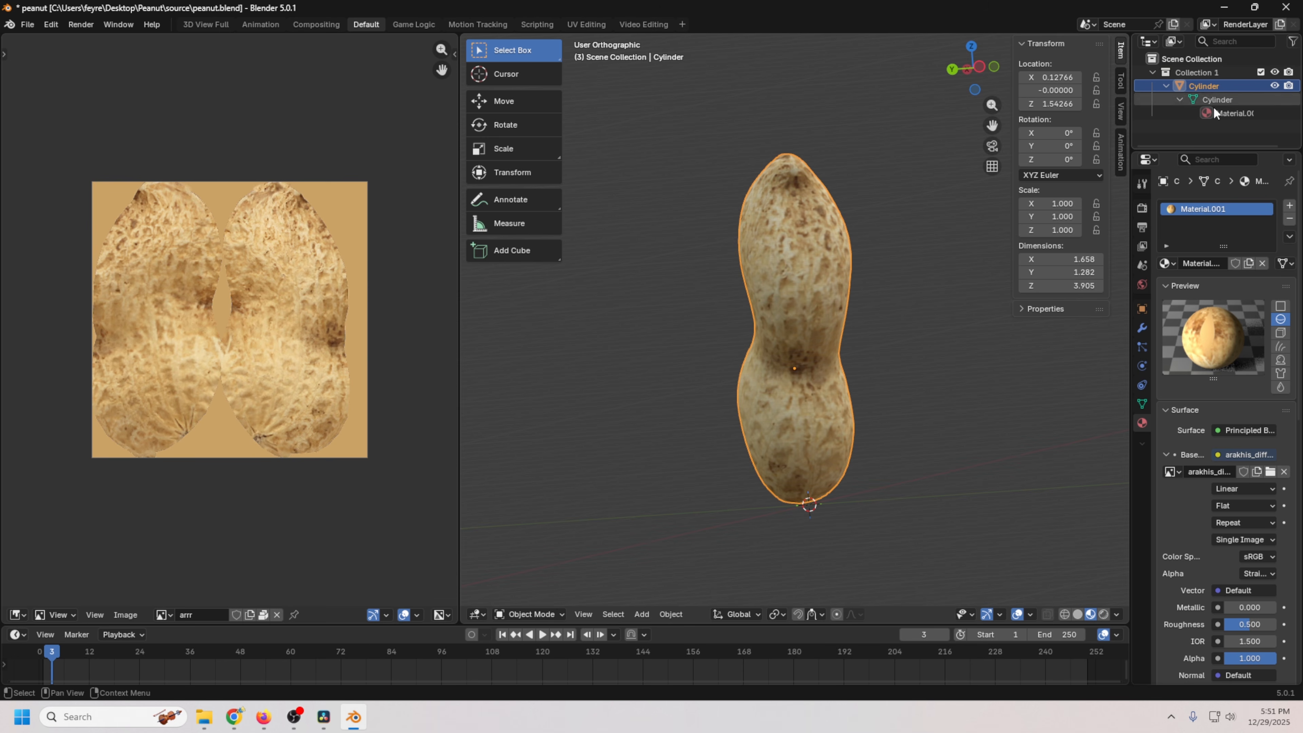
pyautogui.click(1142, 328)
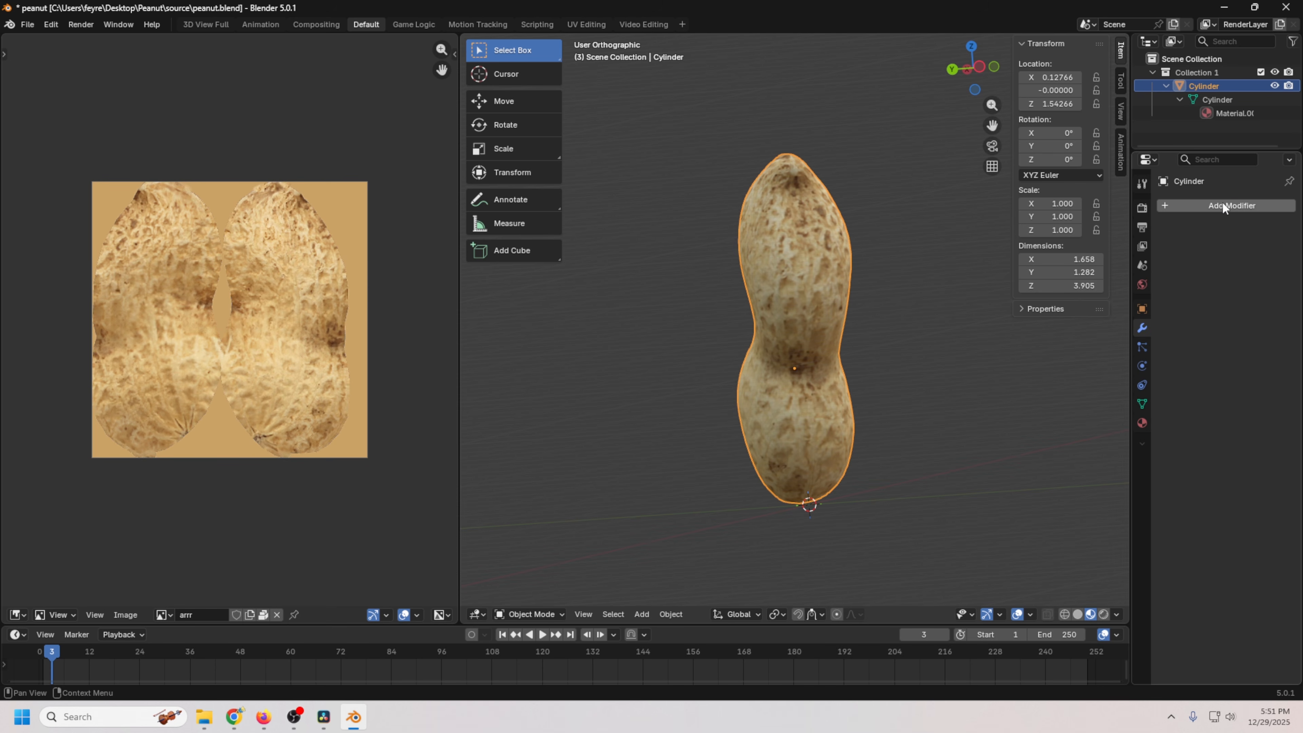
pyautogui.click(1142, 403)
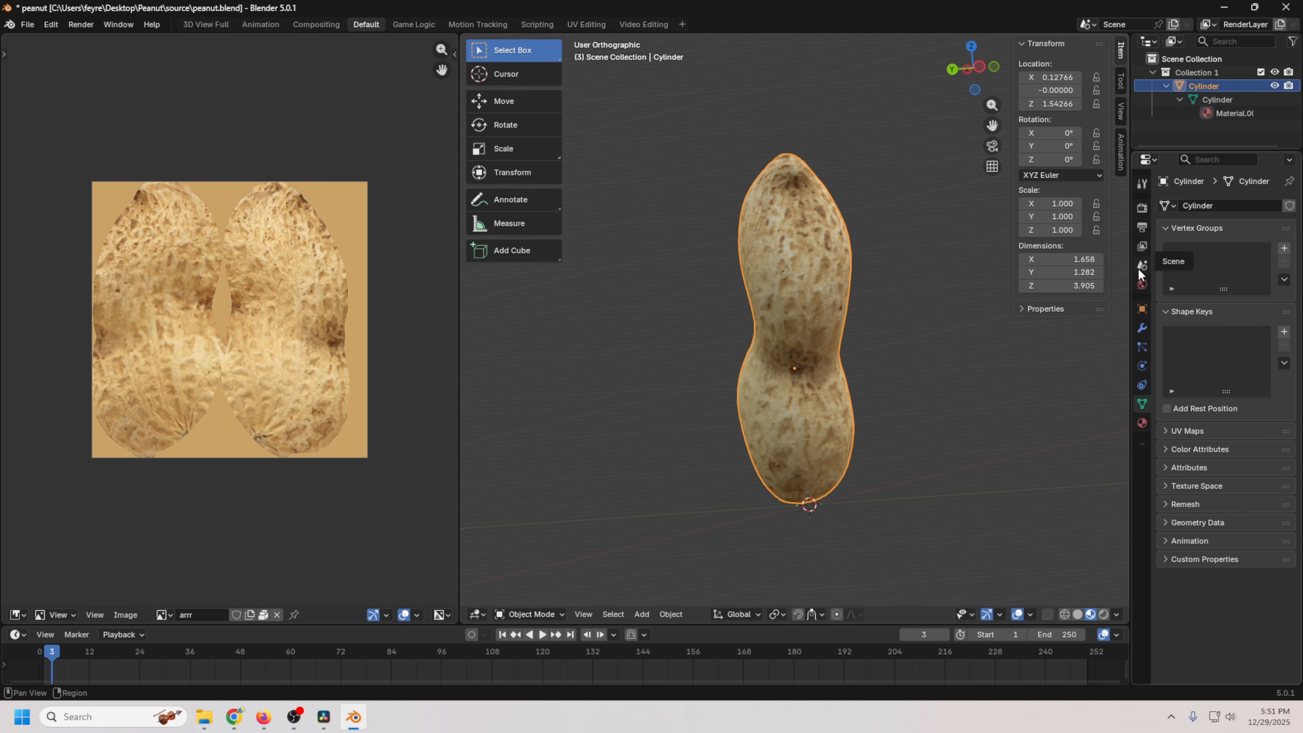
pyautogui.click(1141, 424)
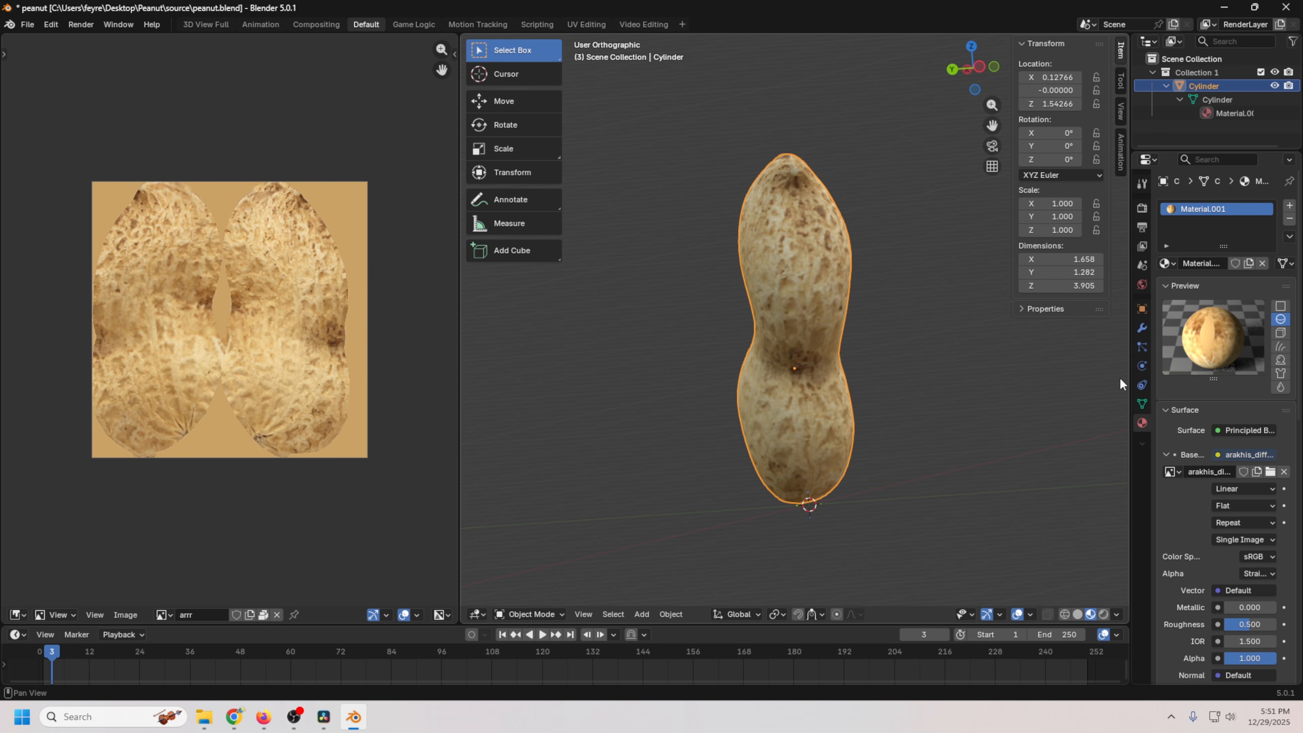
pyautogui.moveTo(968, 493); pyautogui.dragTo(920, 420, button='middle')
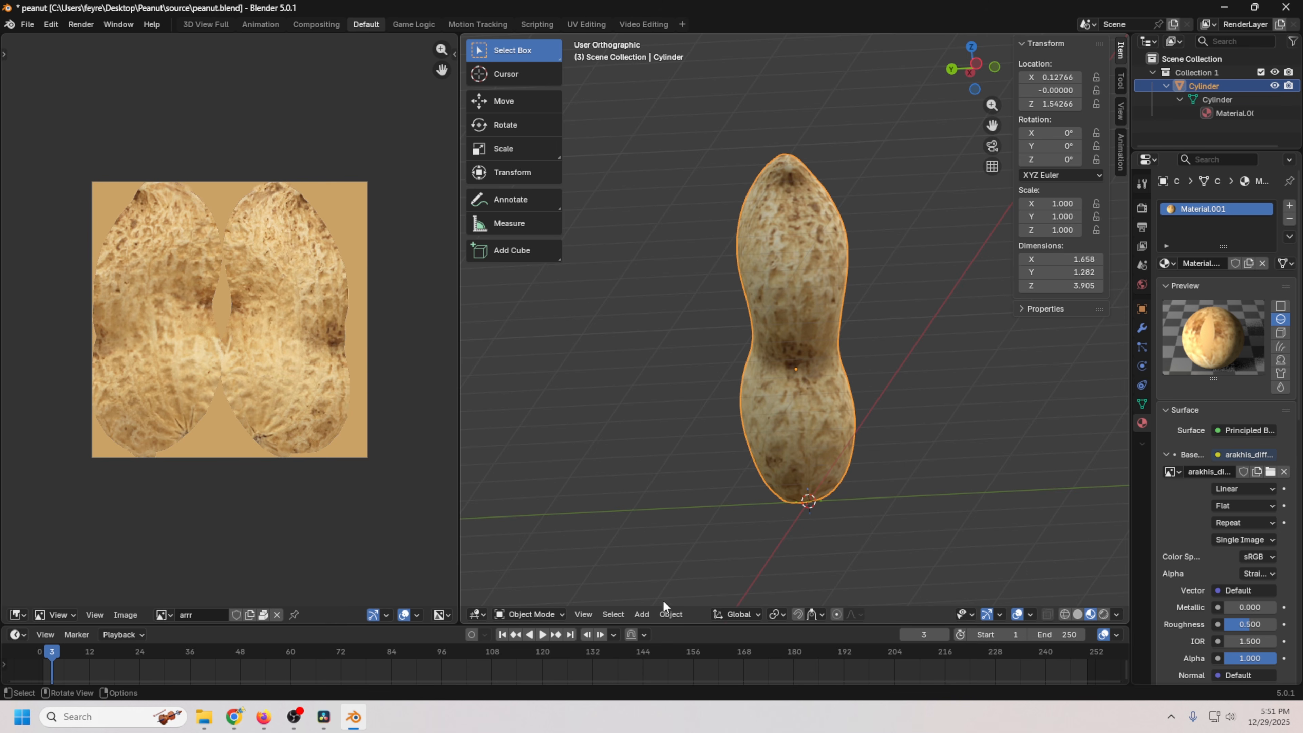
# Set the peanut's origin to the 3D cursor at the base of the model.
pyautogui.click(670, 614)
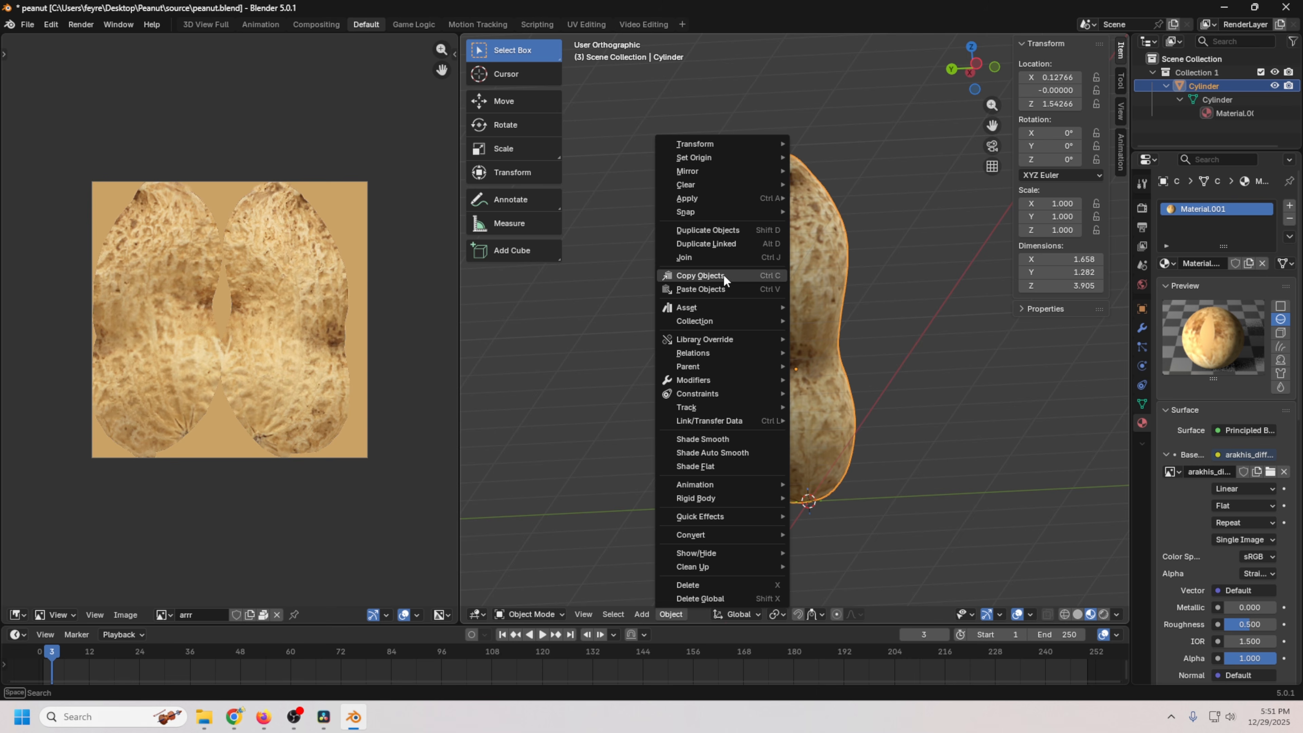
pyautogui.moveTo(695, 158)
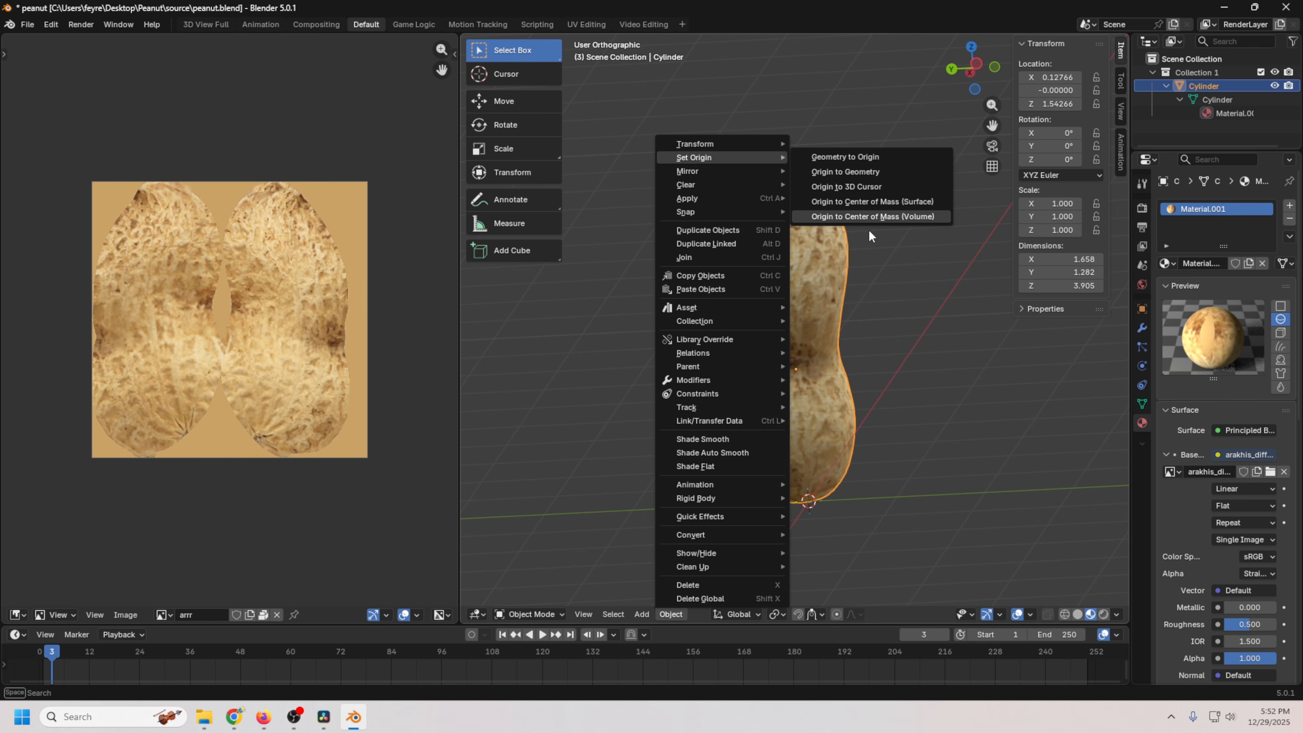
pyautogui.click(868, 218)
pyautogui.moveTo(877, 497); pyautogui.dragTo(875, 366, button='middle')
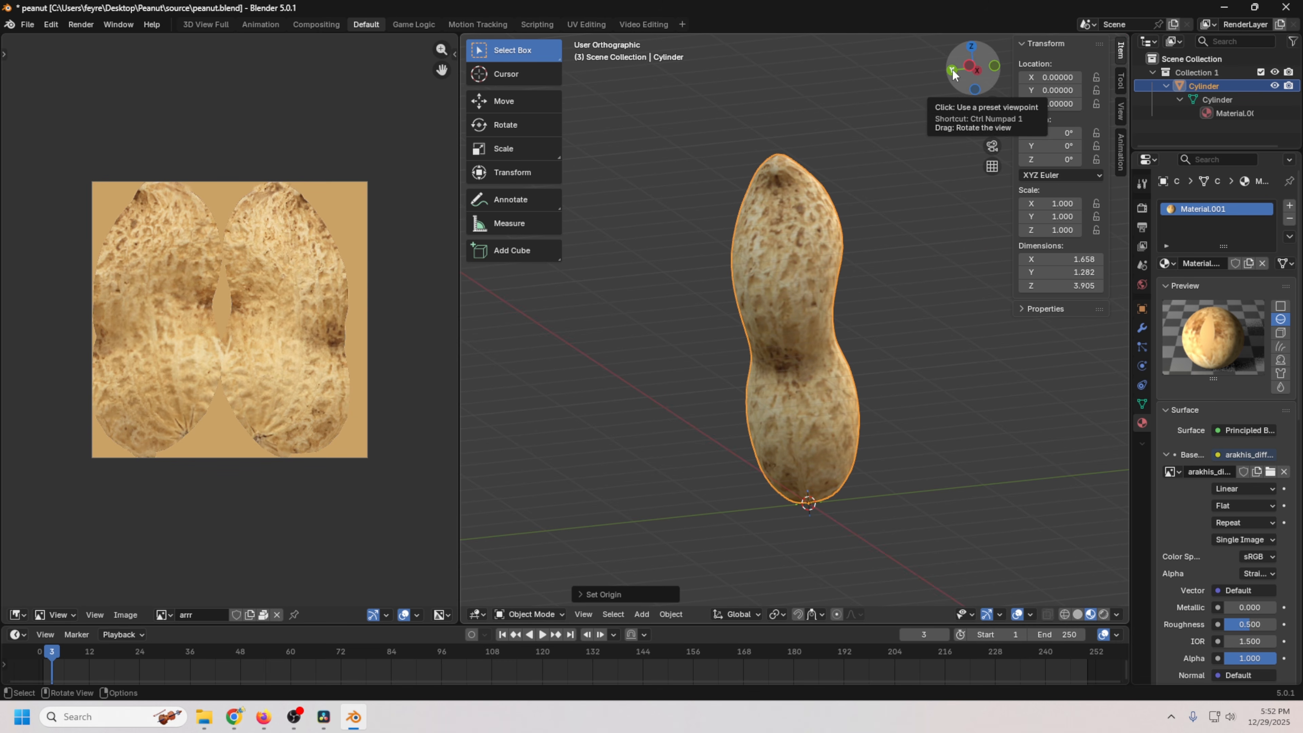
# Rotate the peanut to -90° on the Z axis, viewing it from the front.
pyautogui.click(996, 68)
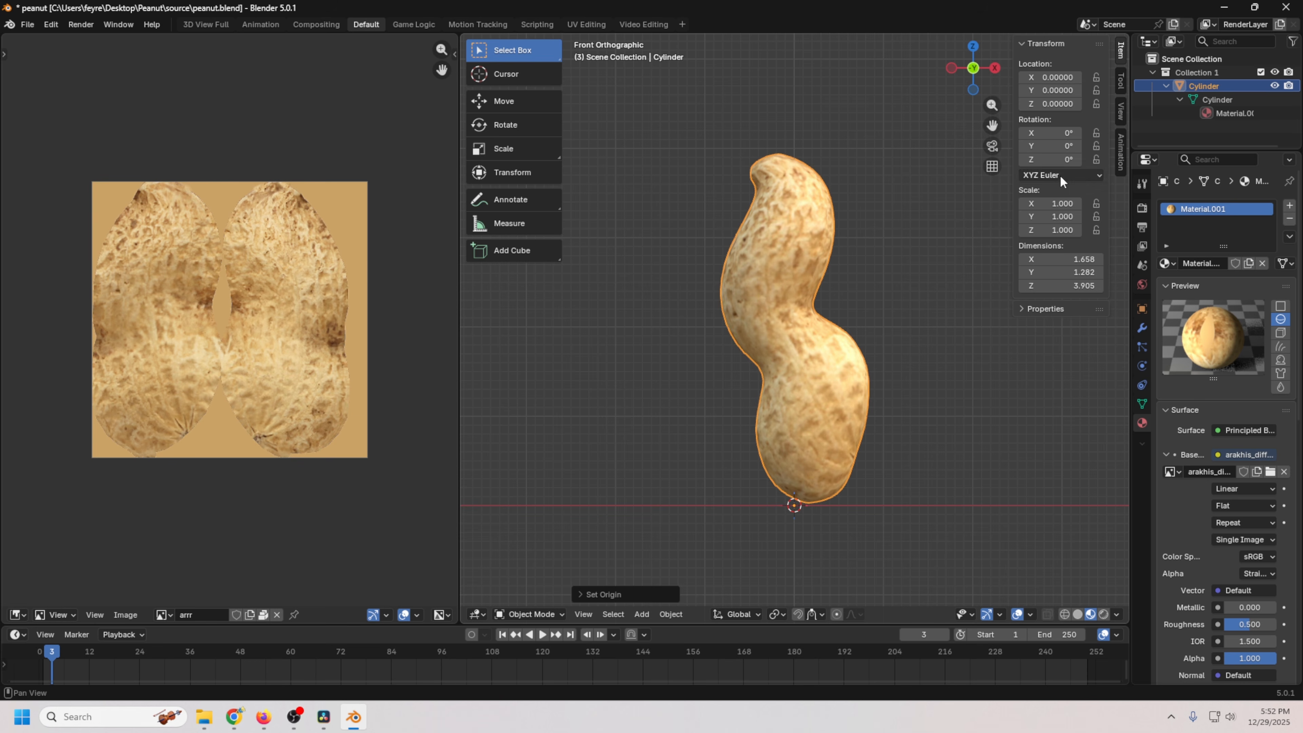
pyautogui.moveTo(1061, 159); pyautogui.dragTo(1061, 159)
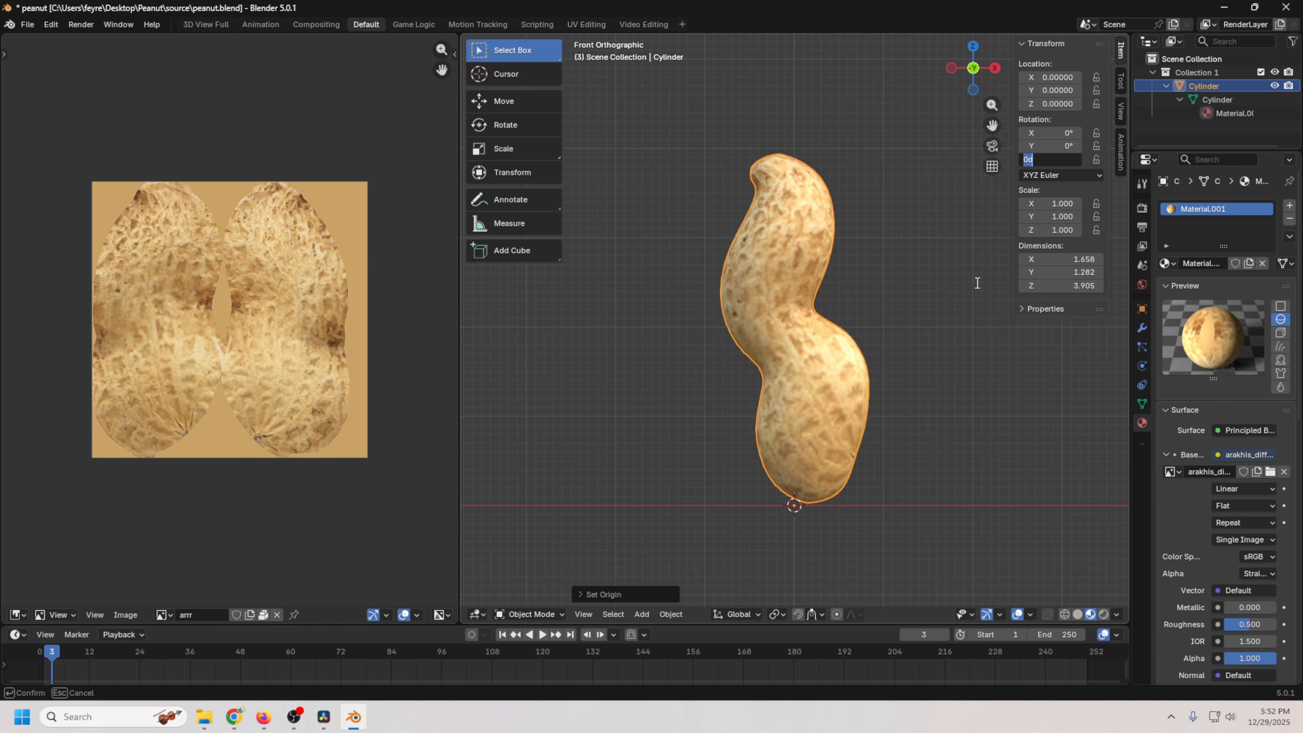
pyautogui.write('-90')
pyautogui.press('Return')
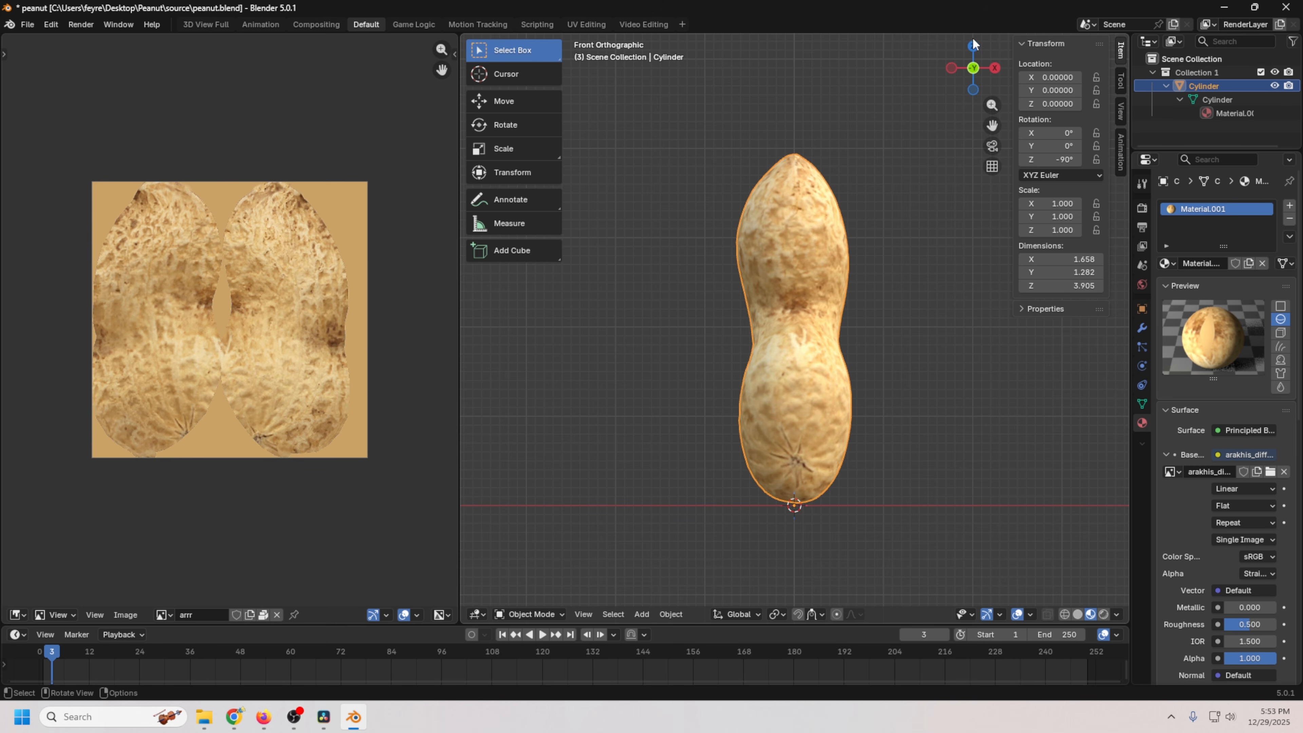
# Place the 3D cursor on the peanut's upper tip with the Cursor tool, working from the top view.
pyautogui.click(972, 46)
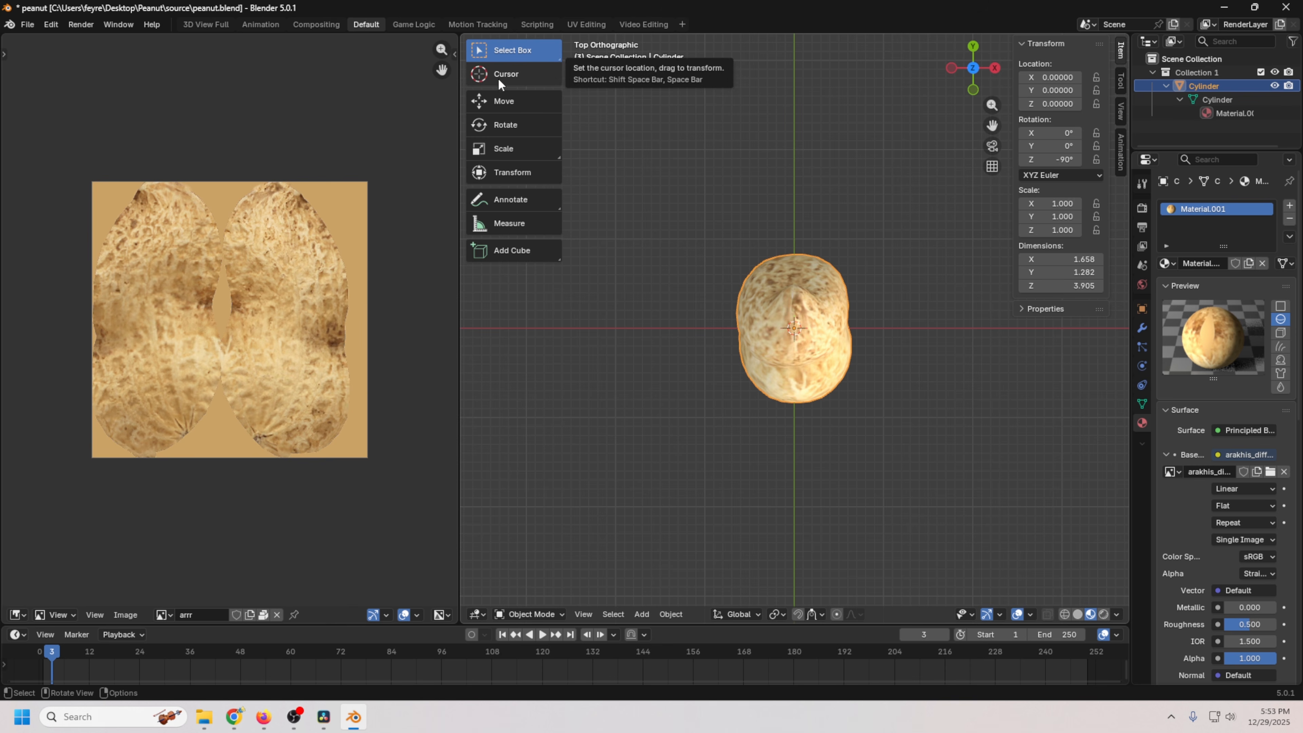
pyautogui.click(507, 74)
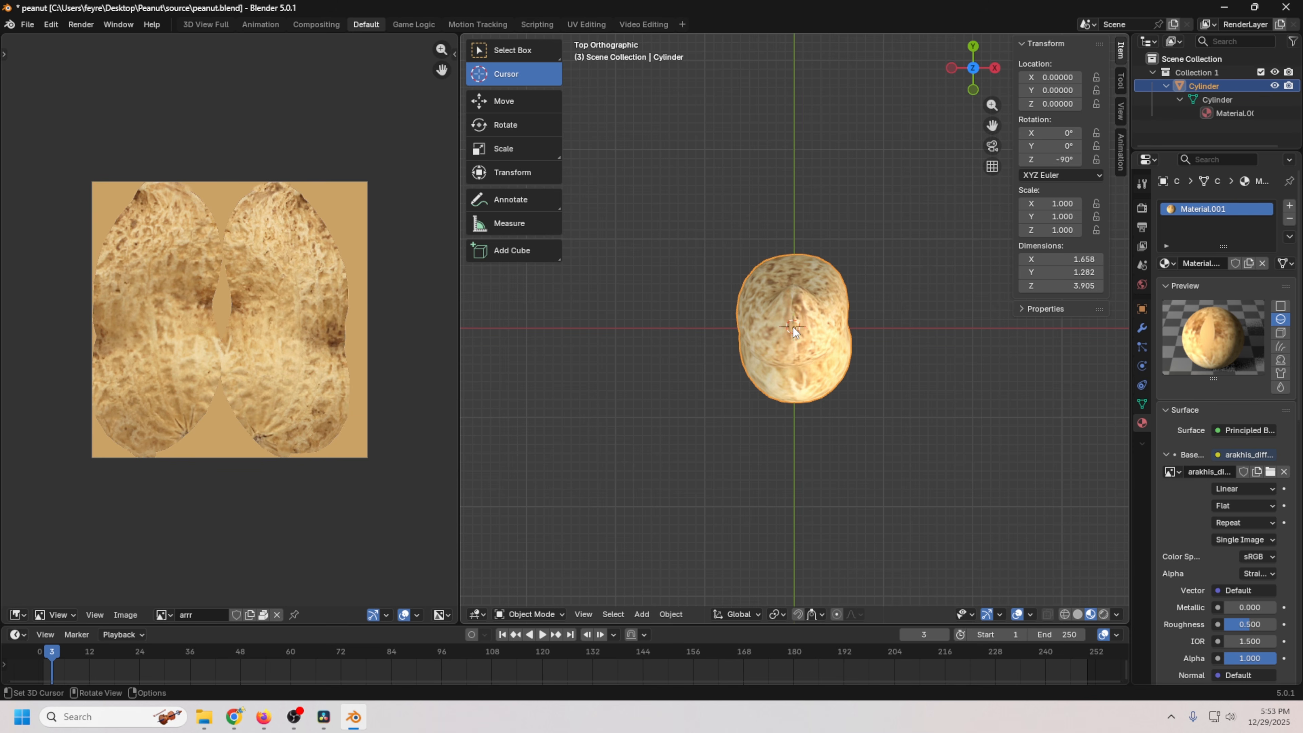
pyautogui.moveTo(839, 476); pyautogui.dragTo(817, 354, button='middle')
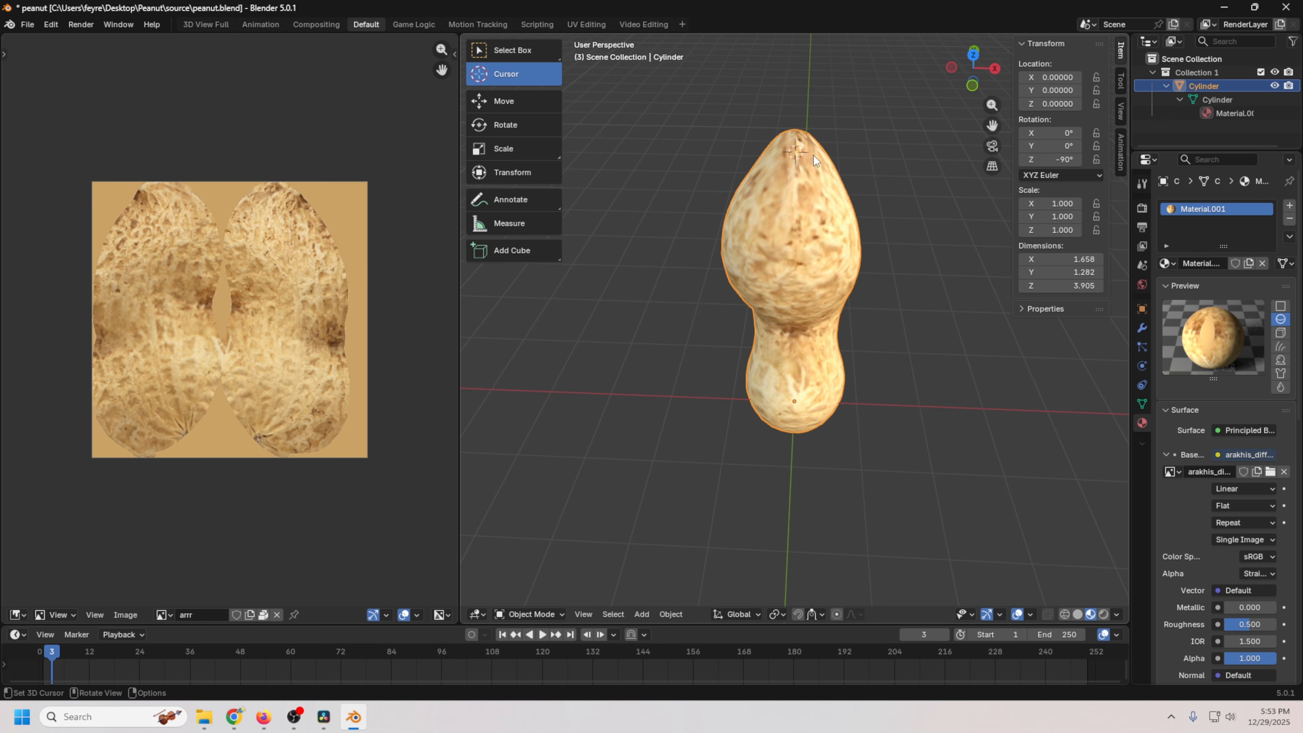
# Add an armature at the 3D cursor on the peanut's upper tip, working from the front view.
pyautogui.click(974, 85)
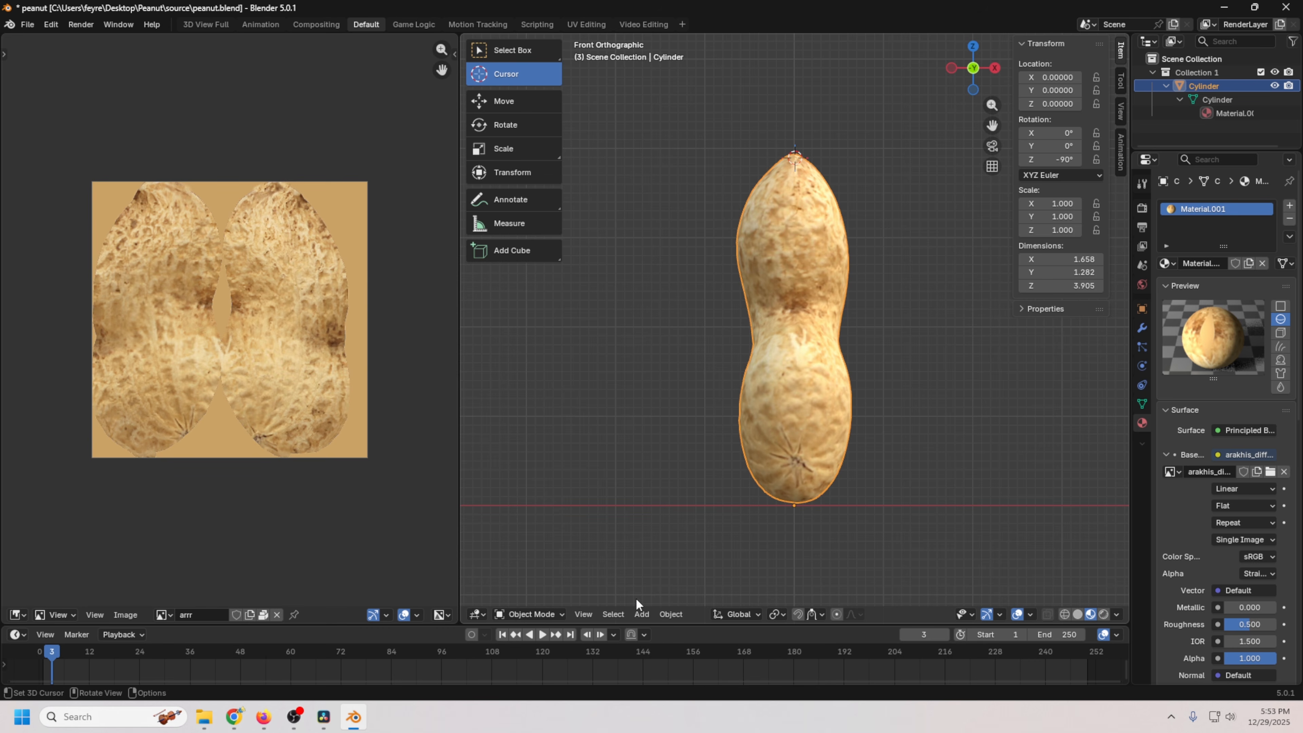
pyautogui.click(640, 614)
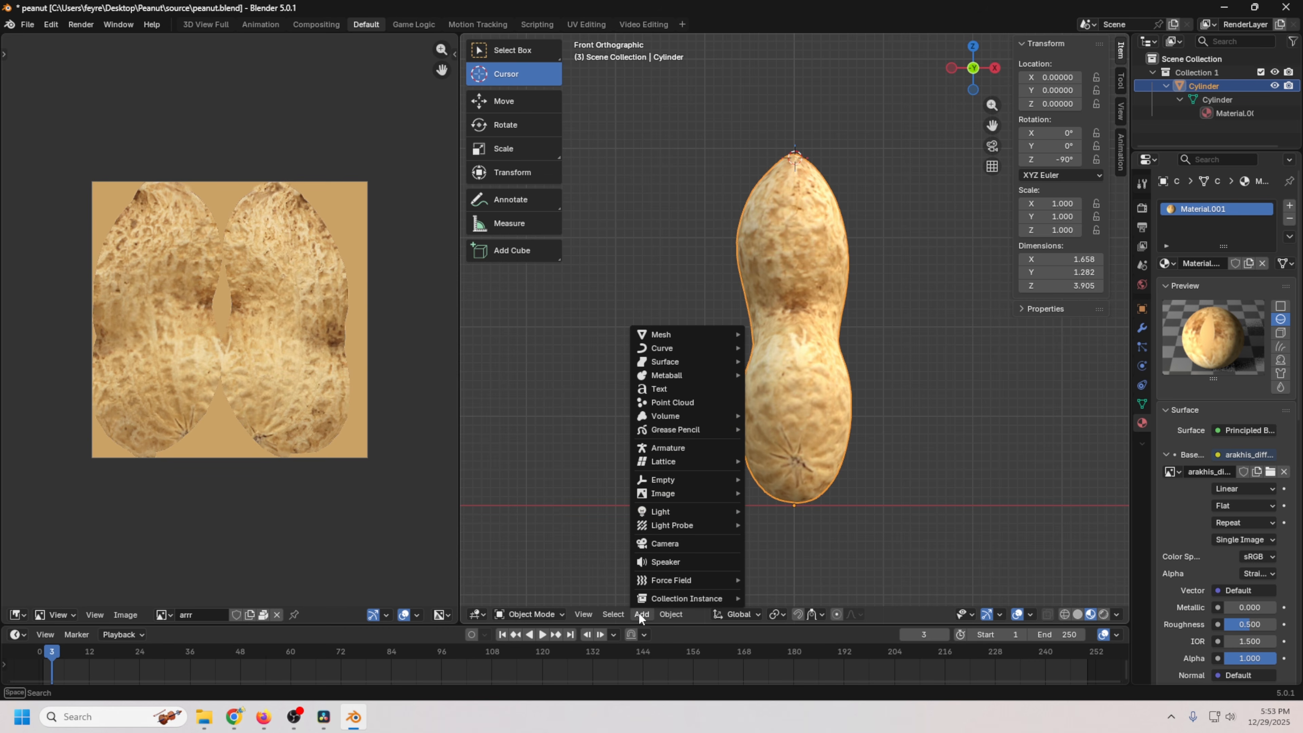
pyautogui.click(662, 448)
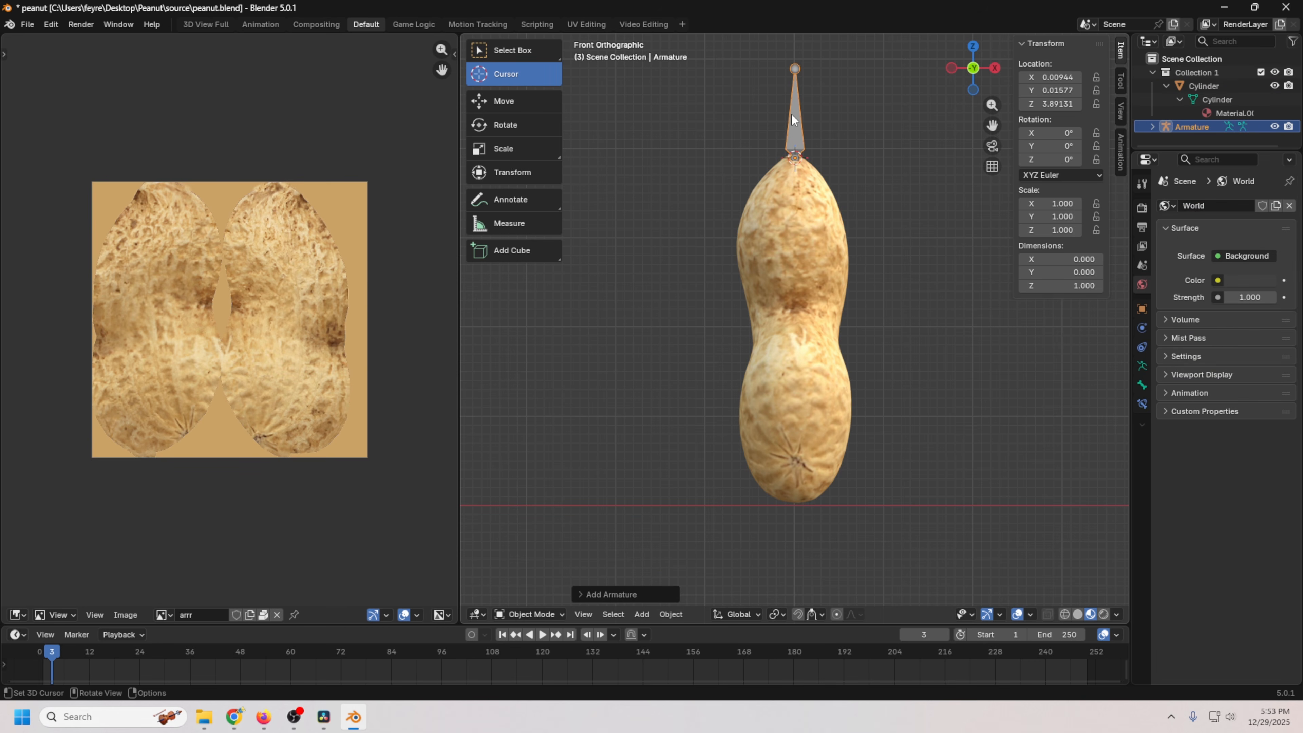
# Rotate the armature to about 180° on the Y axis so its bone points down into the peanut, and display it In Front.
pyautogui.click(1141, 366)
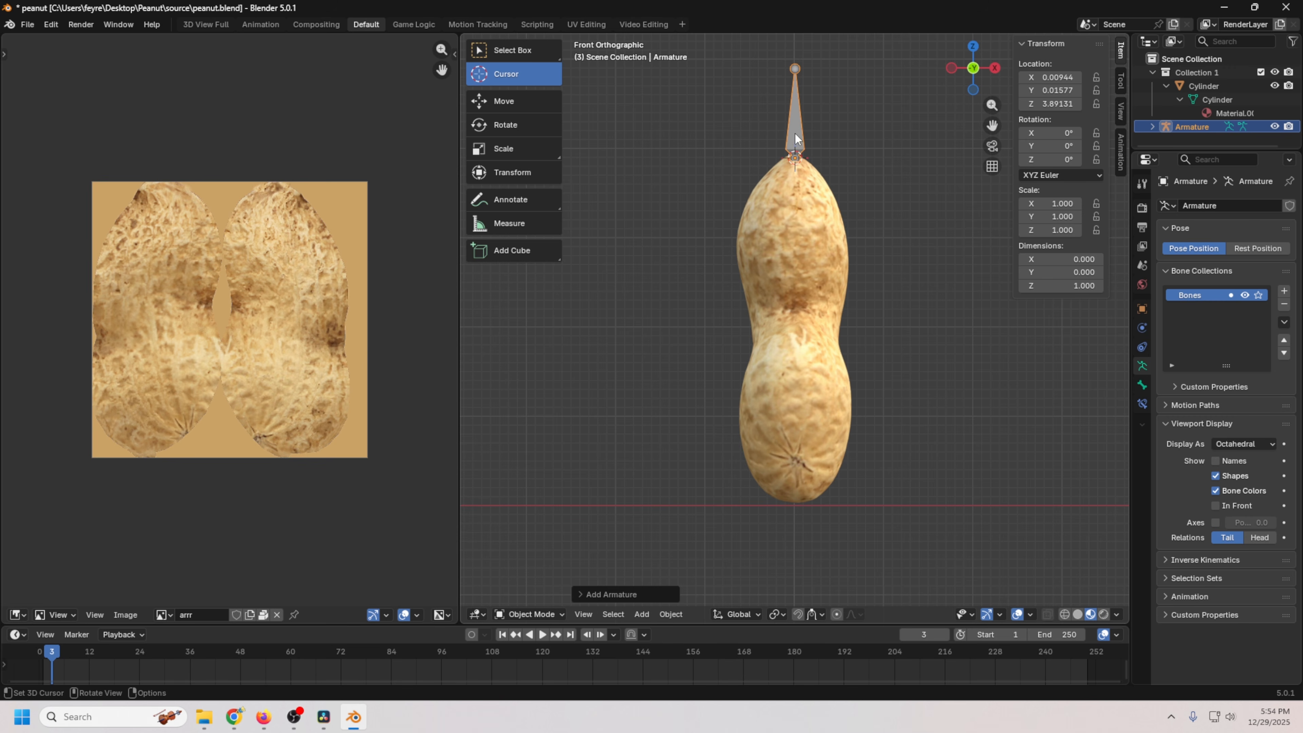
pyautogui.press('r')
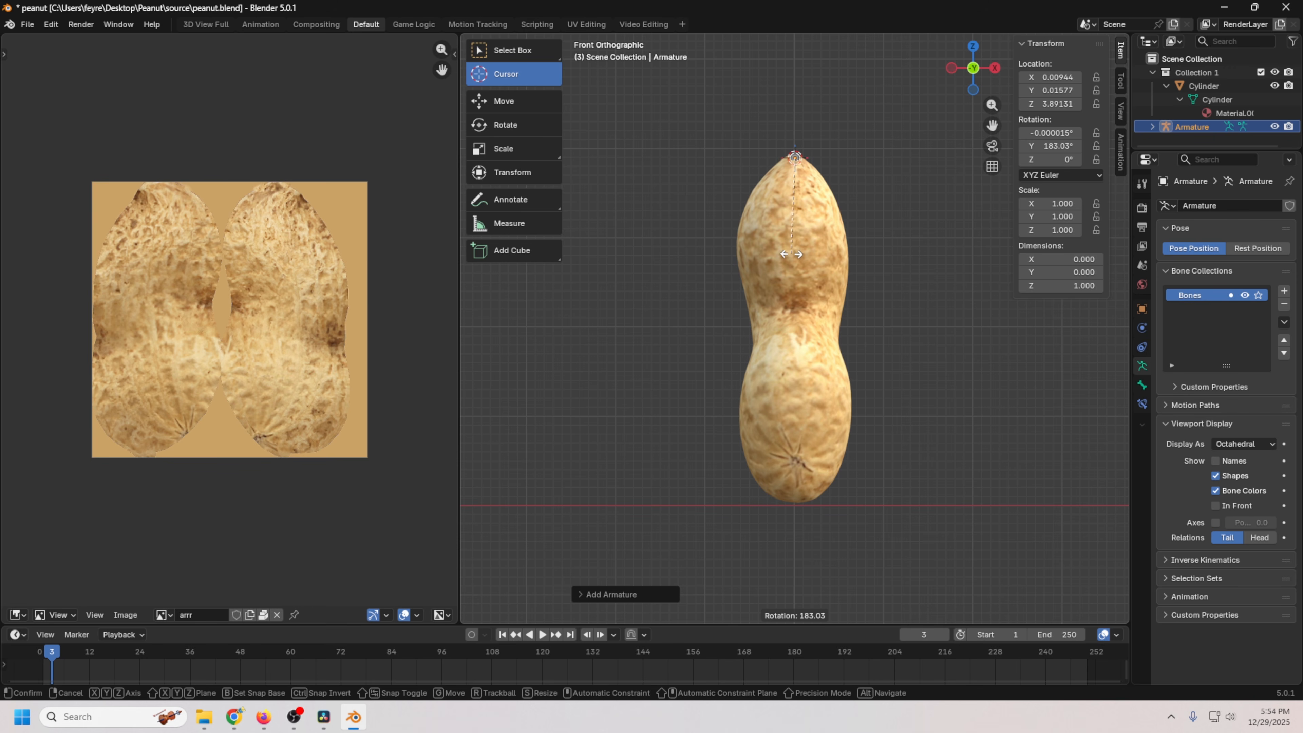
pyautogui.click(796, 252)
pyautogui.click(1216, 506)
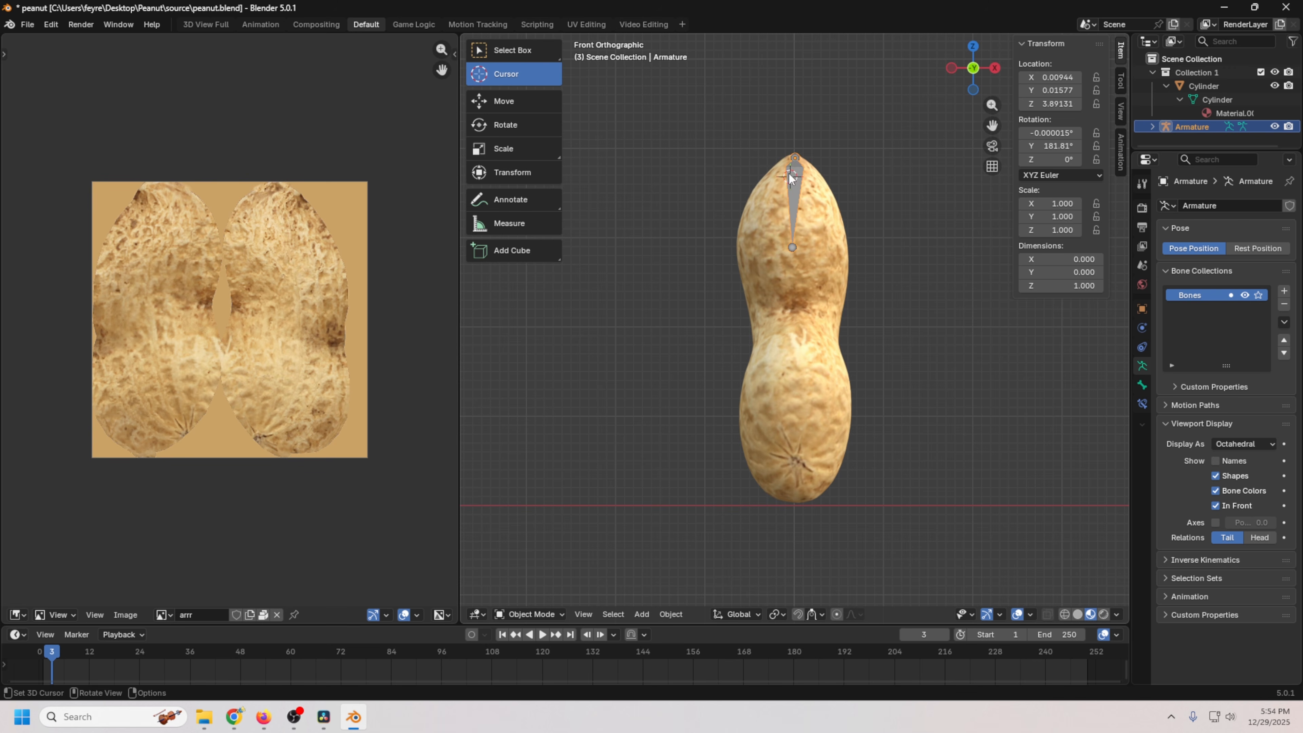
pyautogui.press('r')
pyautogui.click(836, 136)
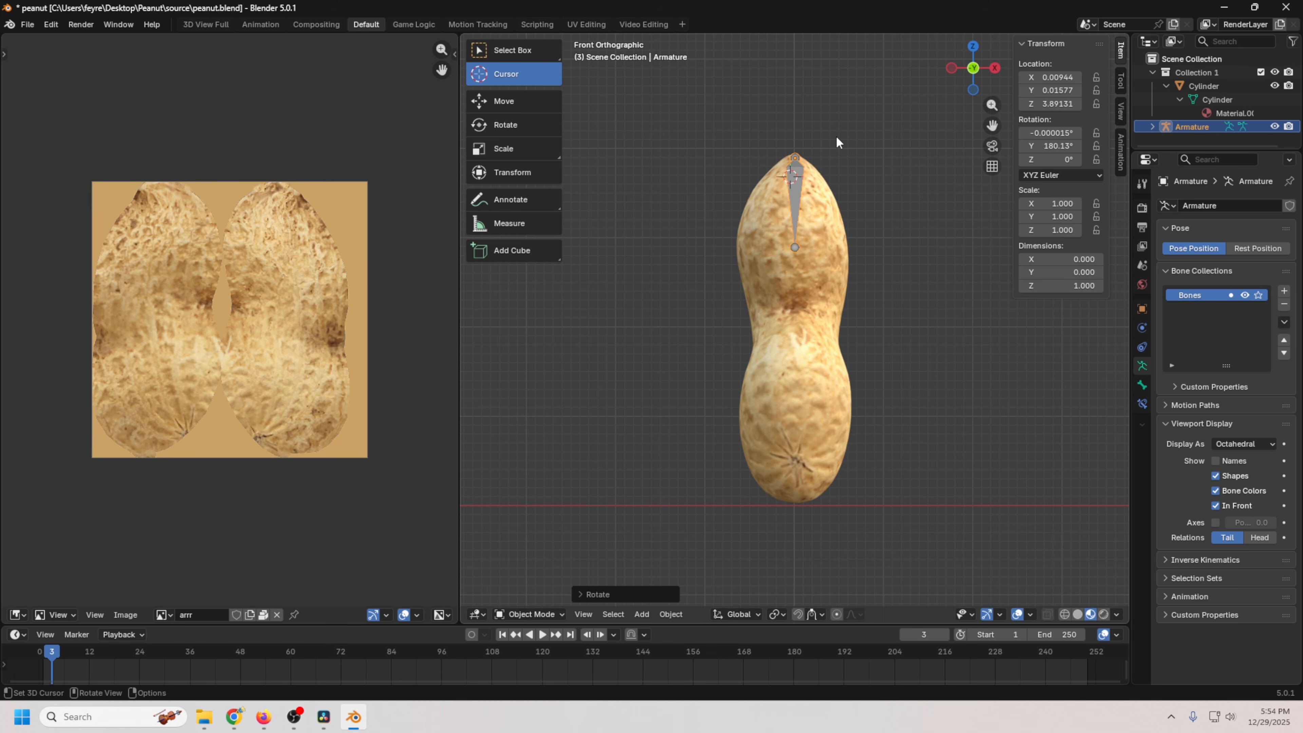
# Scale the armature uniformly to about 1.95 so its bone reaches the peanut's narrow waist.
pyautogui.press('s')
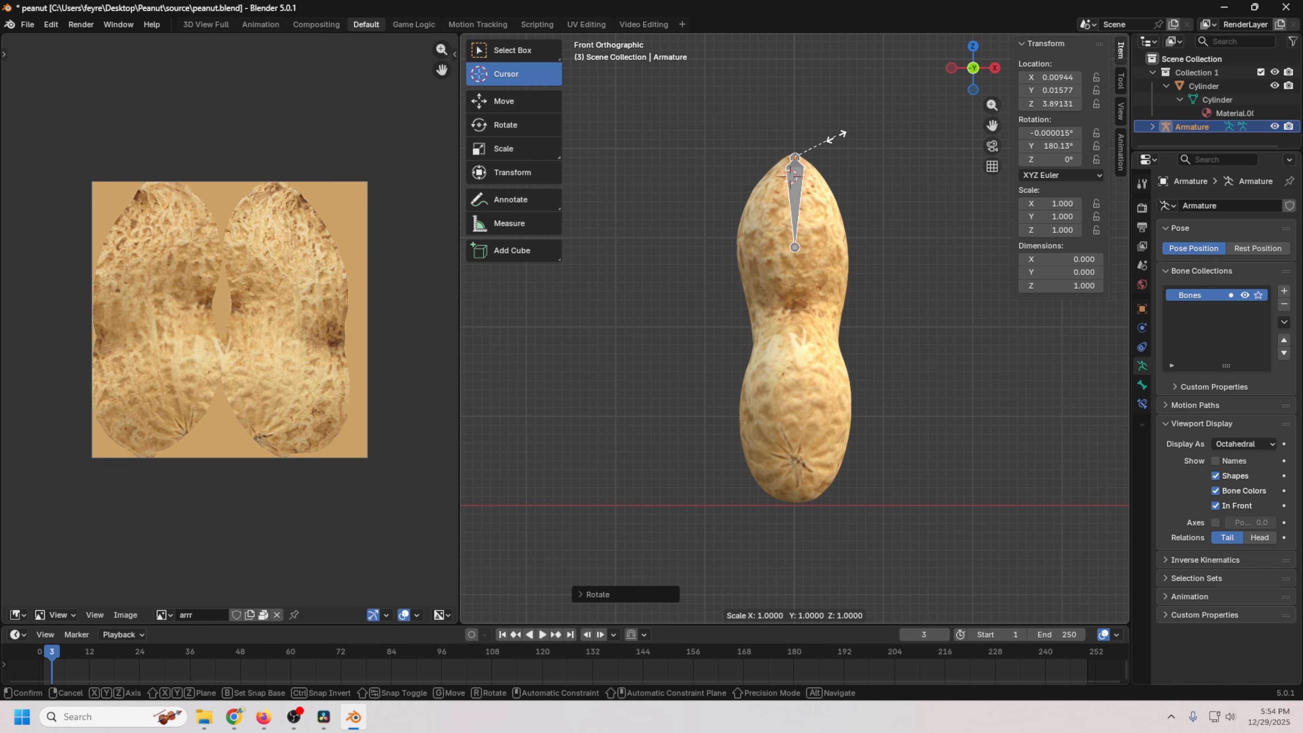
pyautogui.click(879, 123)
pyautogui.moveTo(967, 389); pyautogui.dragTo(882, 410, button='middle')
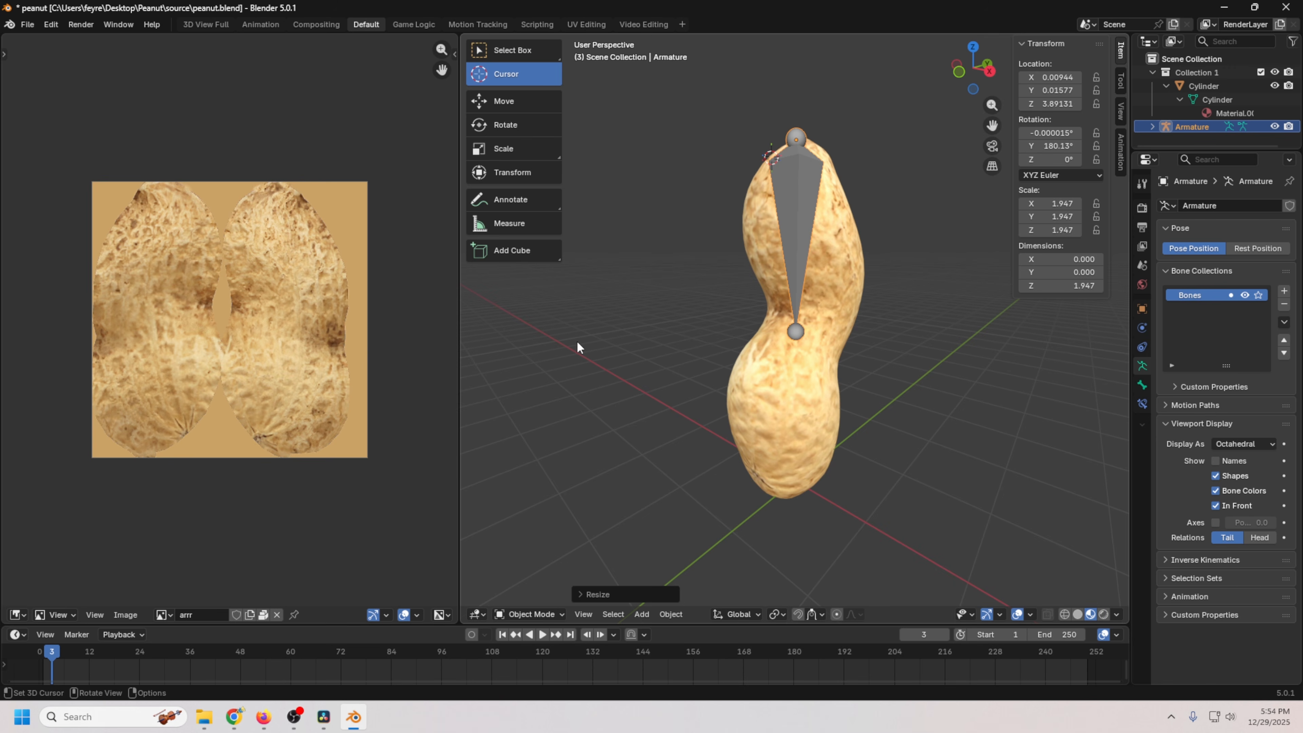
# Snap the 3D cursor to the world origin and switch to the Select Box tool.
pyautogui.click(667, 613)
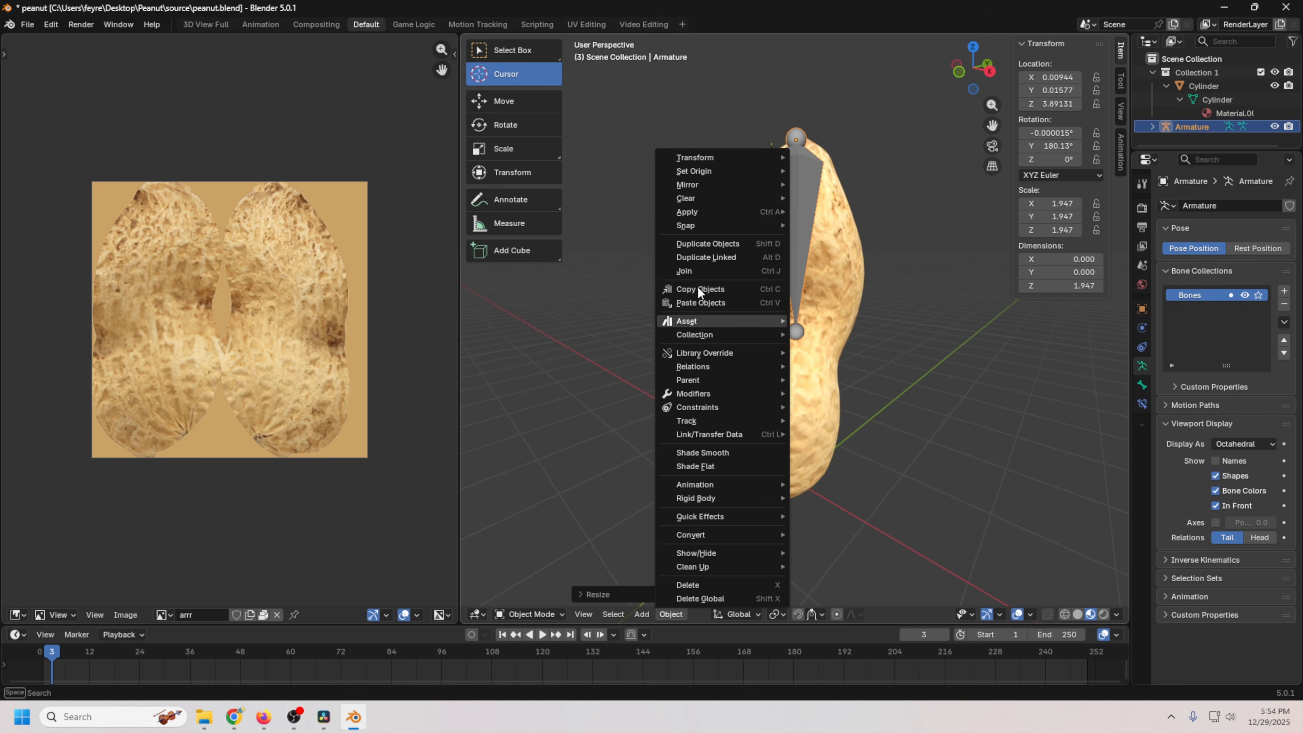
pyautogui.moveTo(691, 225)
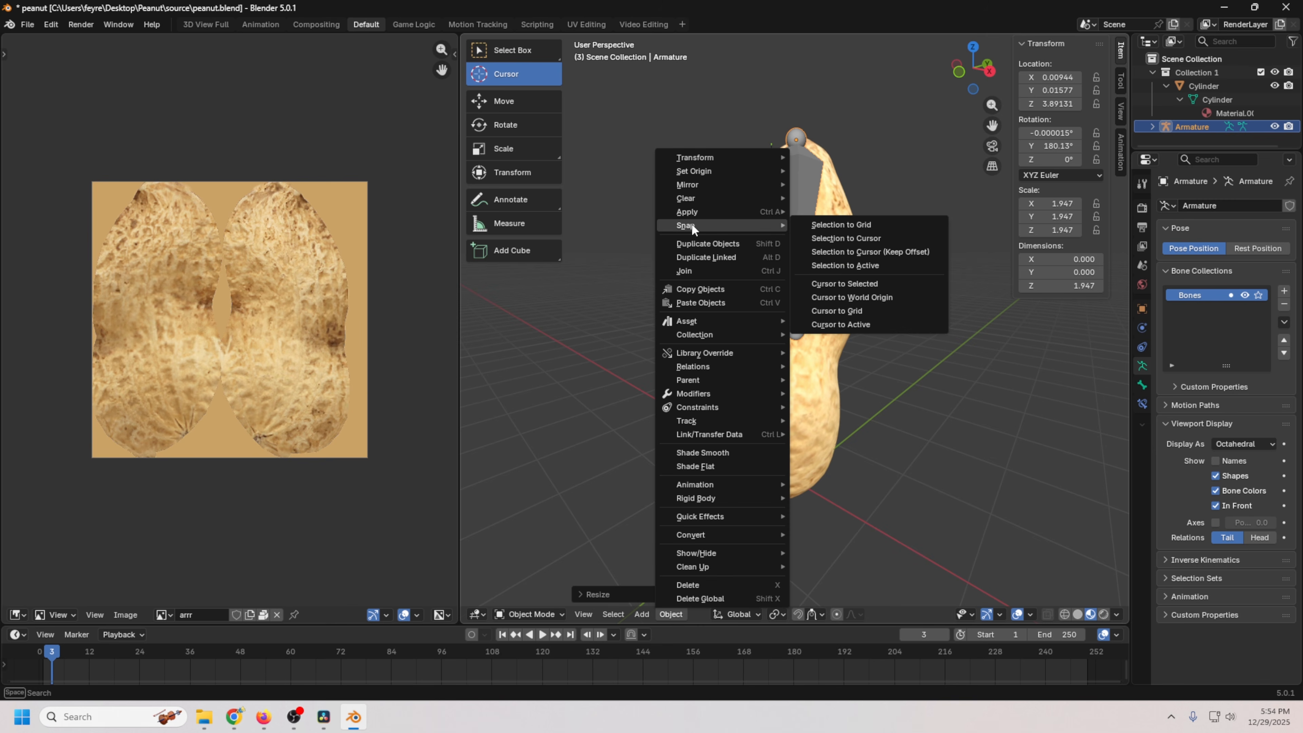
pyautogui.click(844, 296)
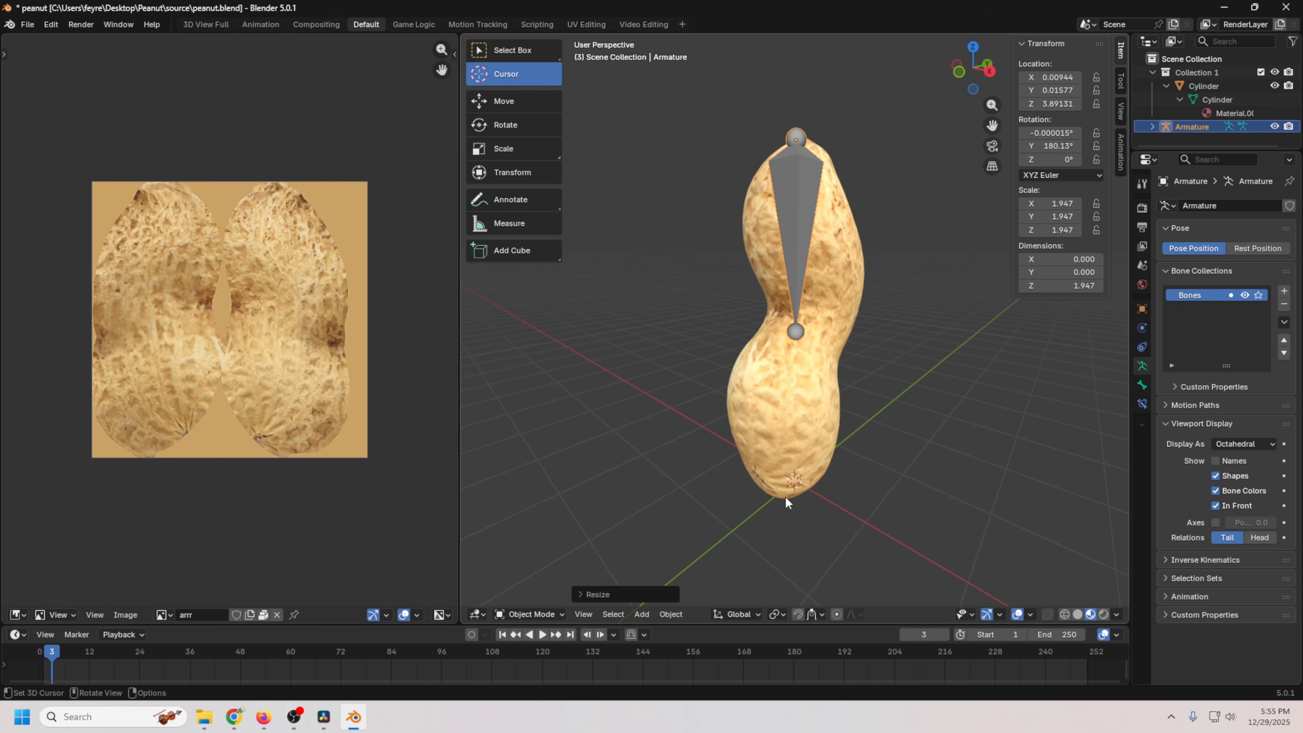
pyautogui.click(501, 51)
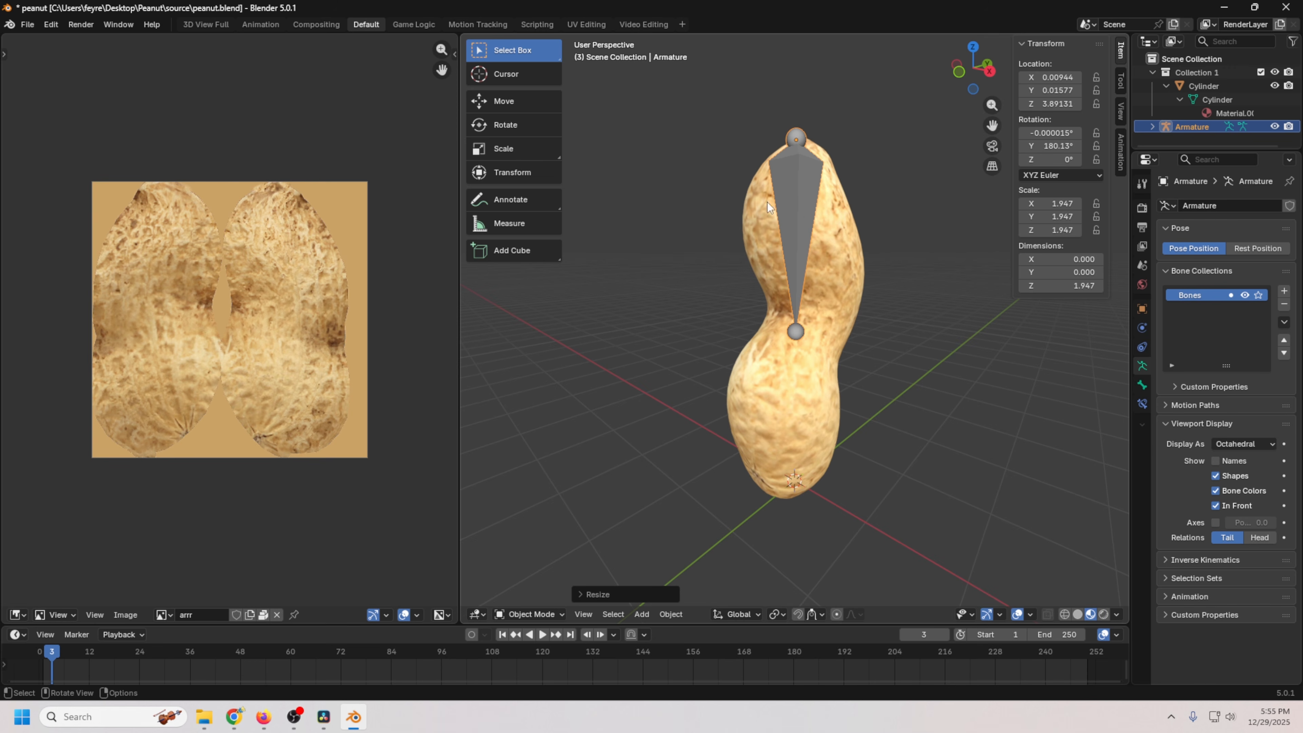
# In Edit Mode, extrude a second bone about 1.9 units down along Z from the first bone's lower end to the peanut's base.
pyautogui.press('Tab')
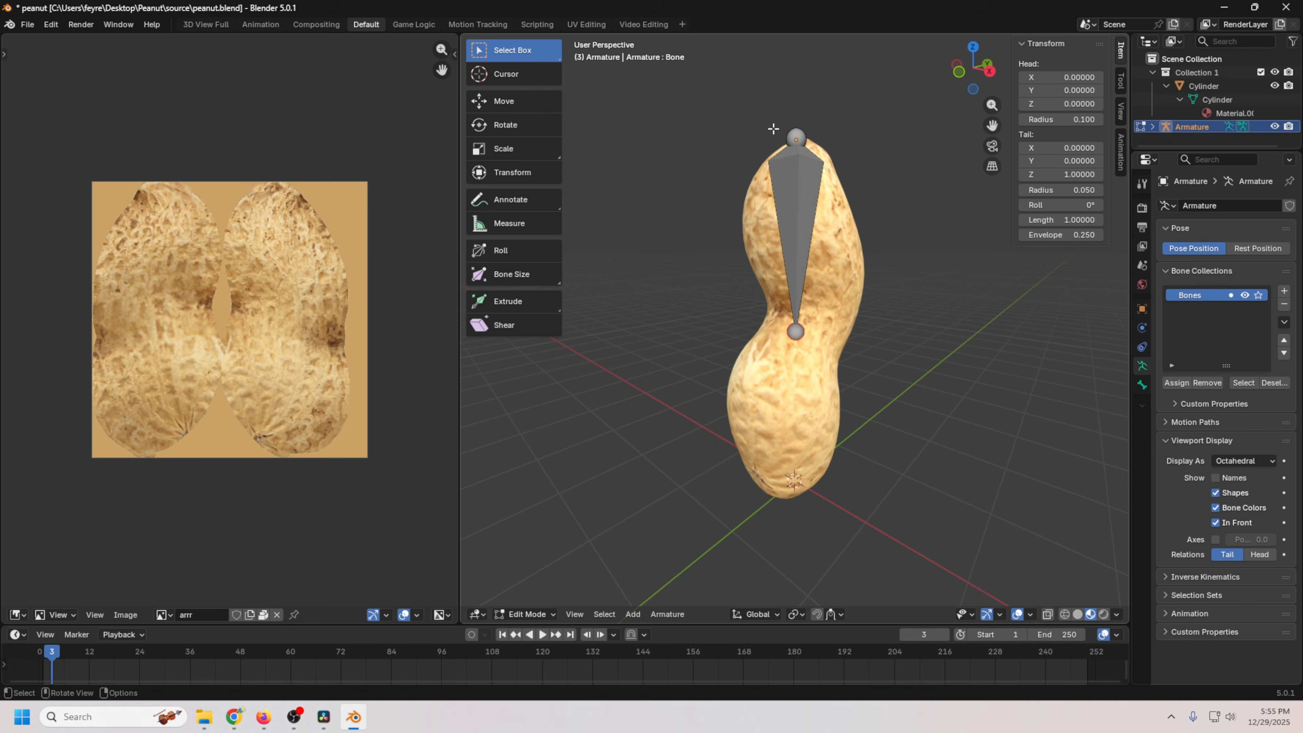
pyautogui.press('Tab')
pyautogui.click(534, 614)
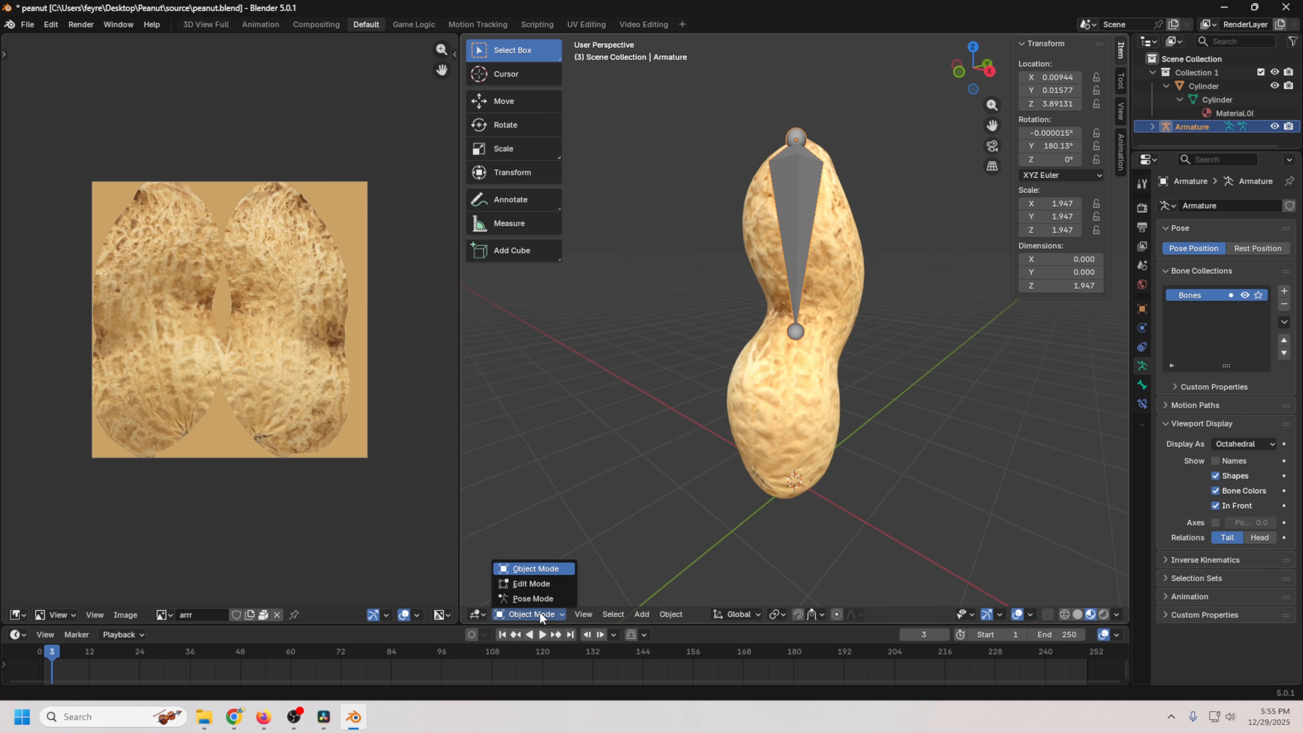
pyautogui.click(531, 584)
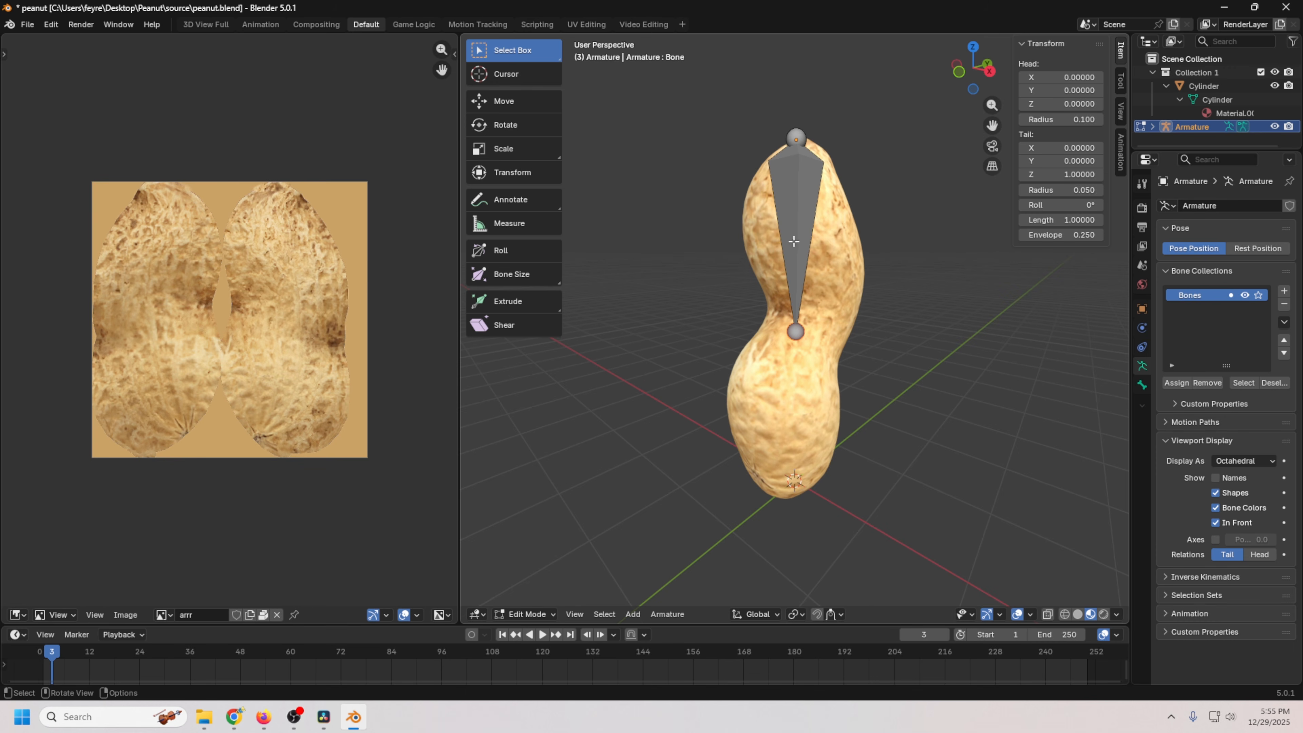
pyautogui.press('e')
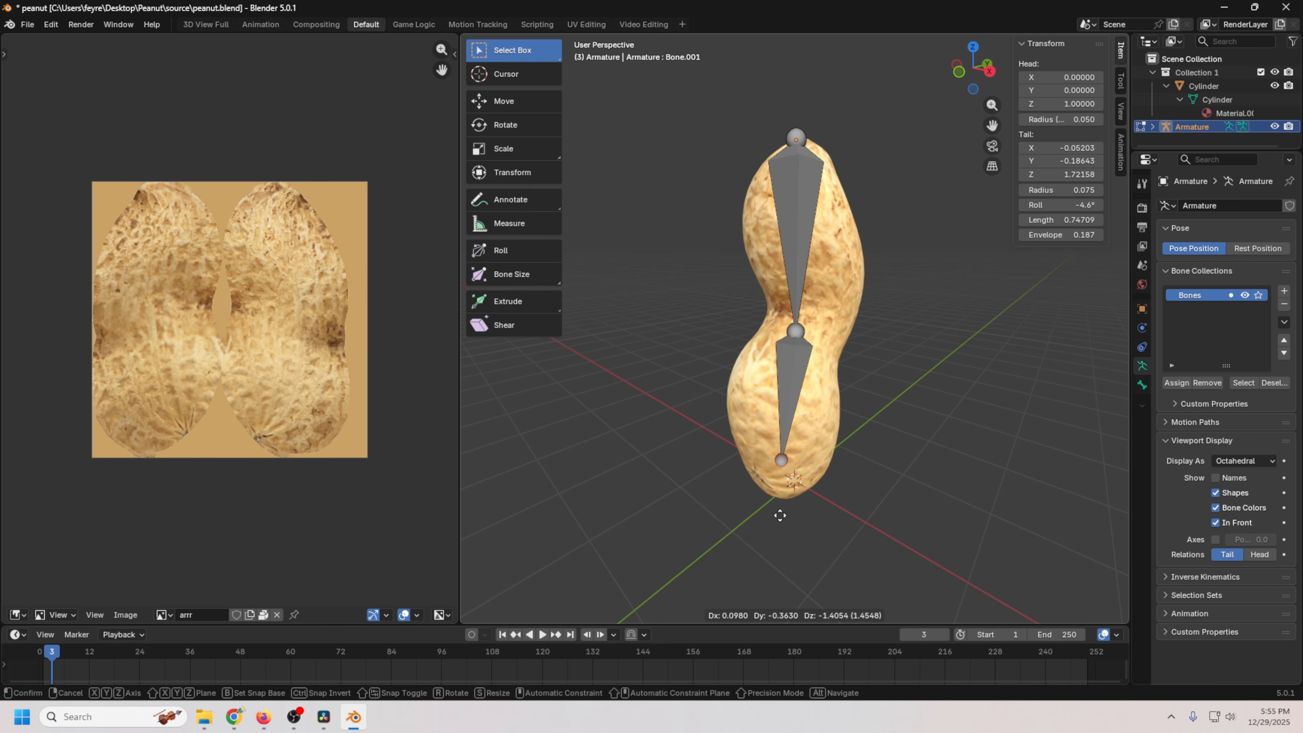
pyautogui.press('z')
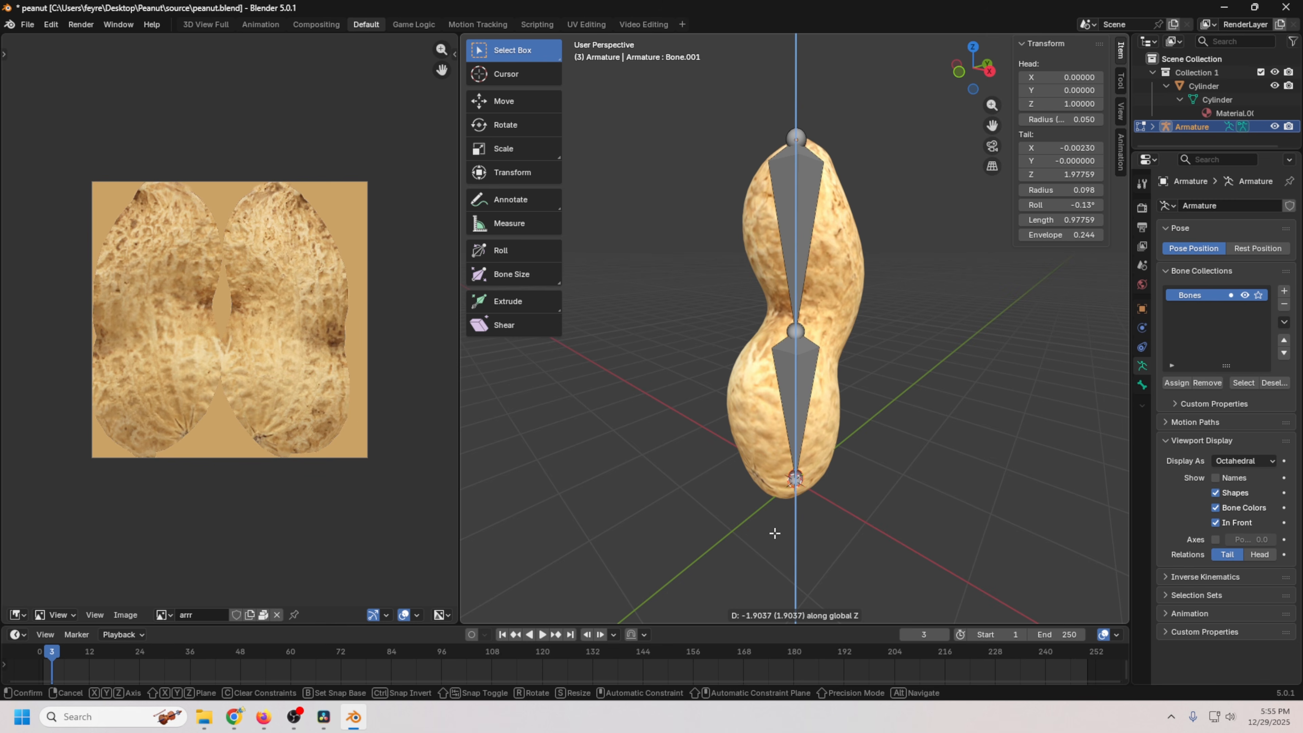
pyautogui.click(775, 533)
# Move the second bone's tail to about X -0.011, Y -0.112, Z 1.943, centring it in the peanut's base as seen from the side.
pyautogui.moveTo(780, 509); pyautogui.dragTo(694, 468, button='middle')
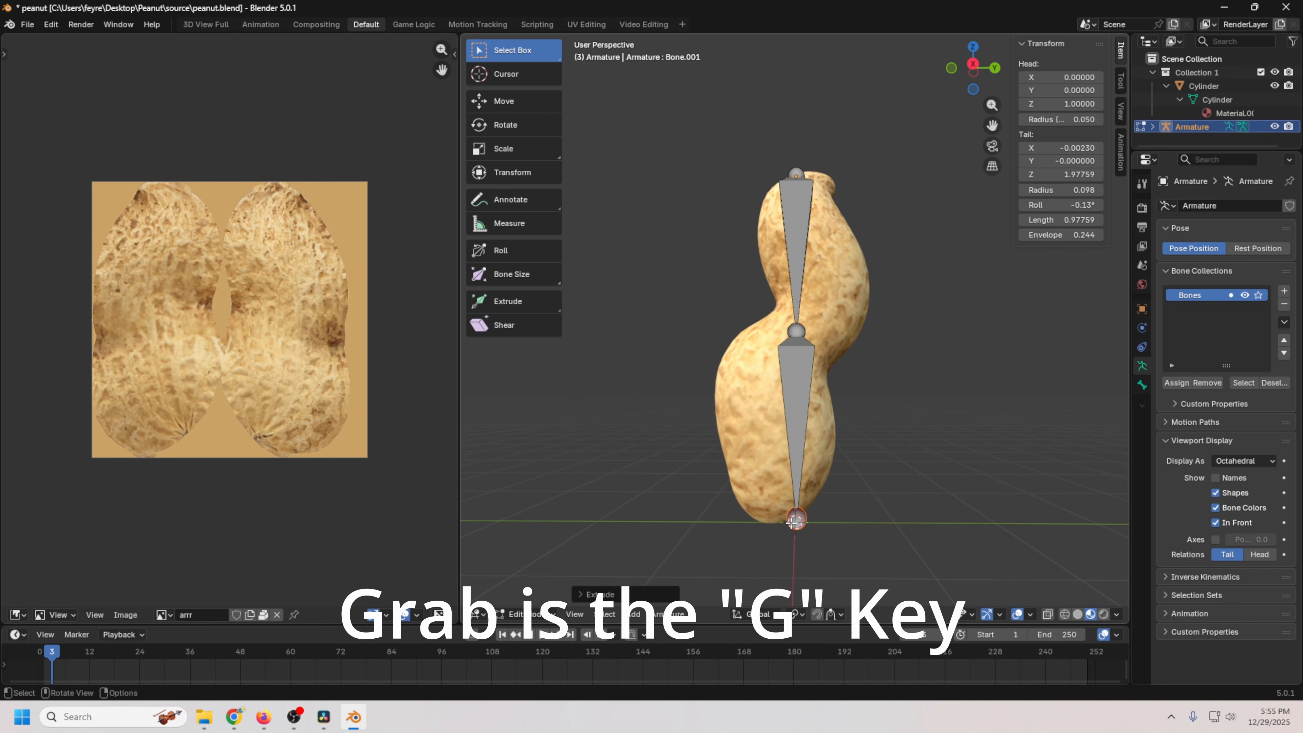
pyautogui.press('g')
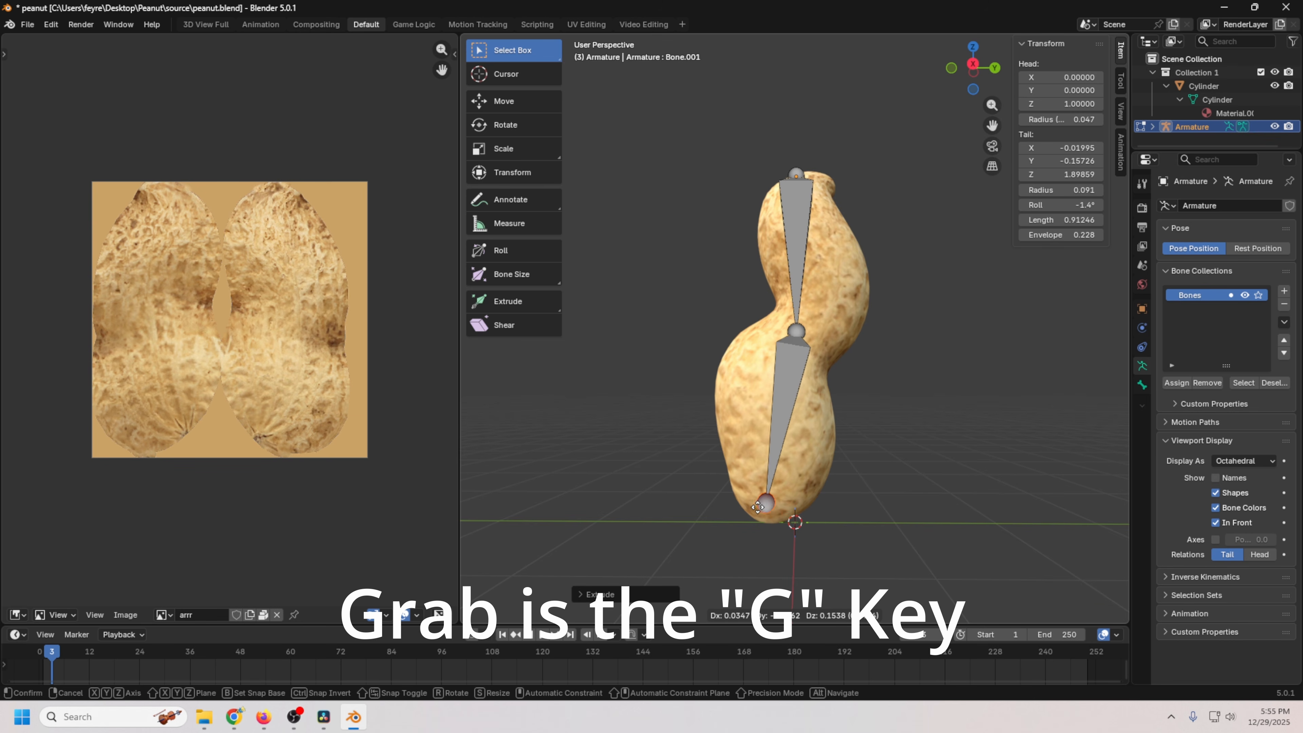
pyautogui.click(768, 515)
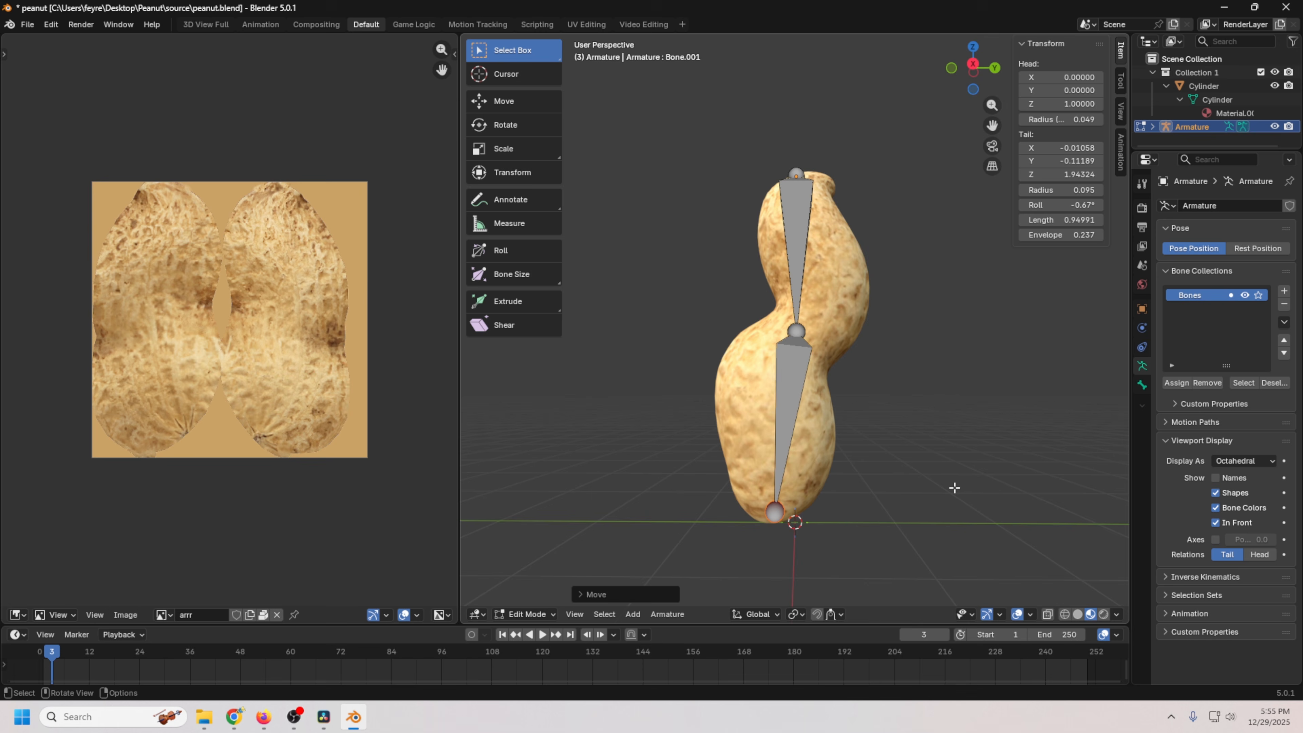
pyautogui.moveTo(990, 484)
pyautogui.mouseDown(button='middle')
pyautogui.moveTo(832, 472)
pyautogui.moveTo(960, 489)
pyautogui.moveTo(1124, 543)
pyautogui.moveTo(975, 503)
pyautogui.mouseUp(button='middle')
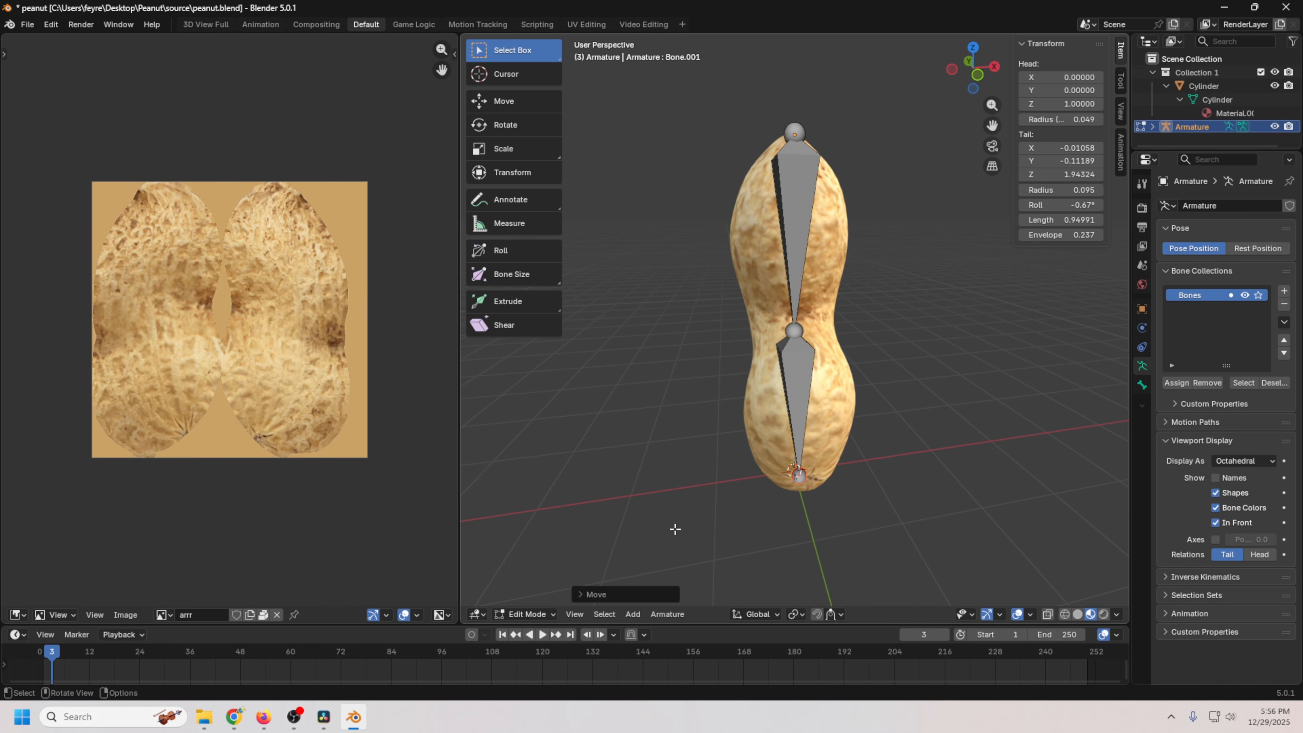
# Return to Object Mode and parent the peanut mesh to the armature with automatic weights.
pyautogui.press('Tab')
pyautogui.press('Tab')
pyautogui.click(536, 613)
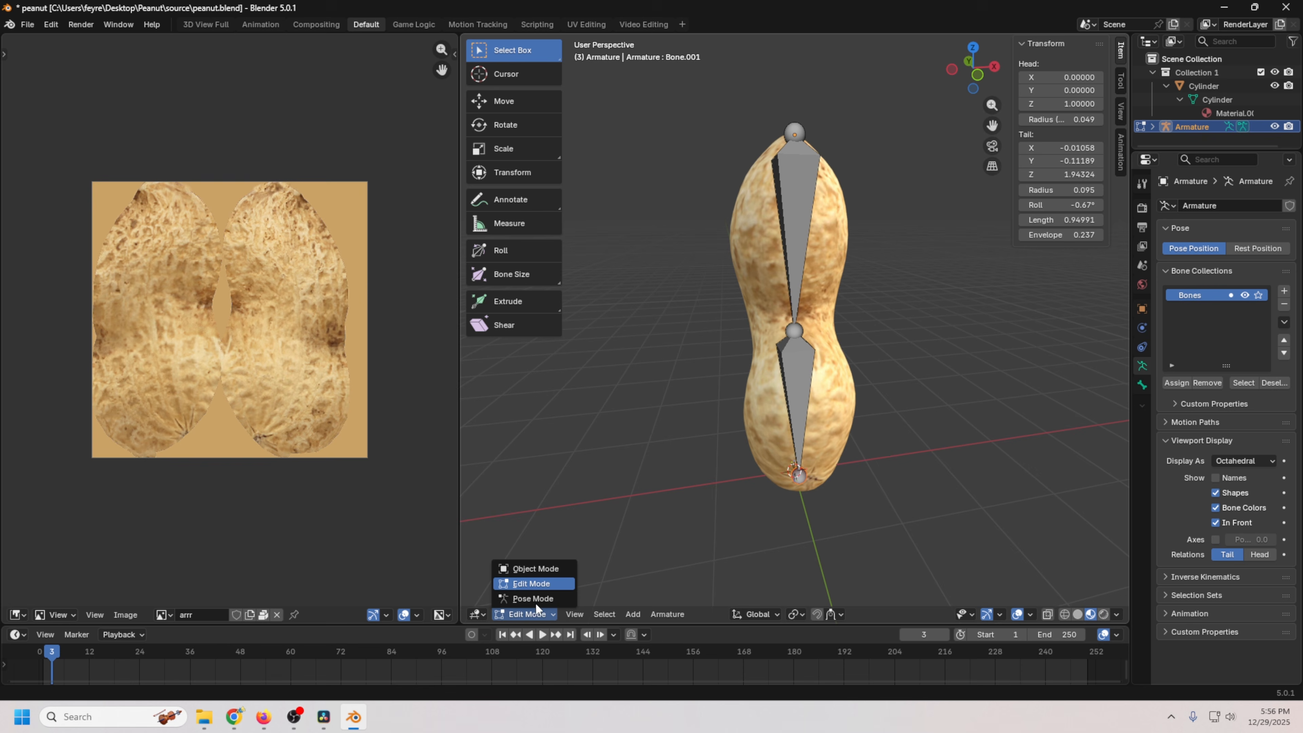
pyautogui.click(538, 565)
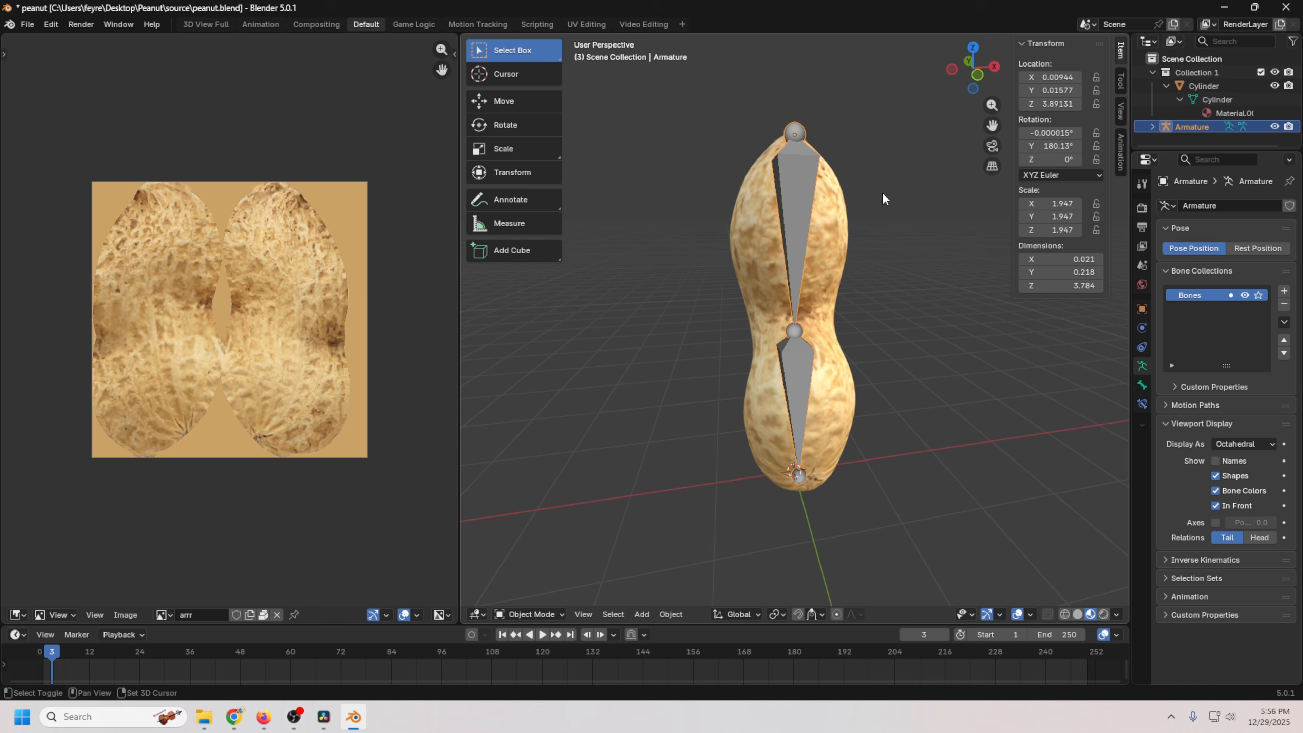
pyautogui.keyDown('ctrl'); pyautogui.click(1258, 86); pyautogui.keyUp('ctrl')
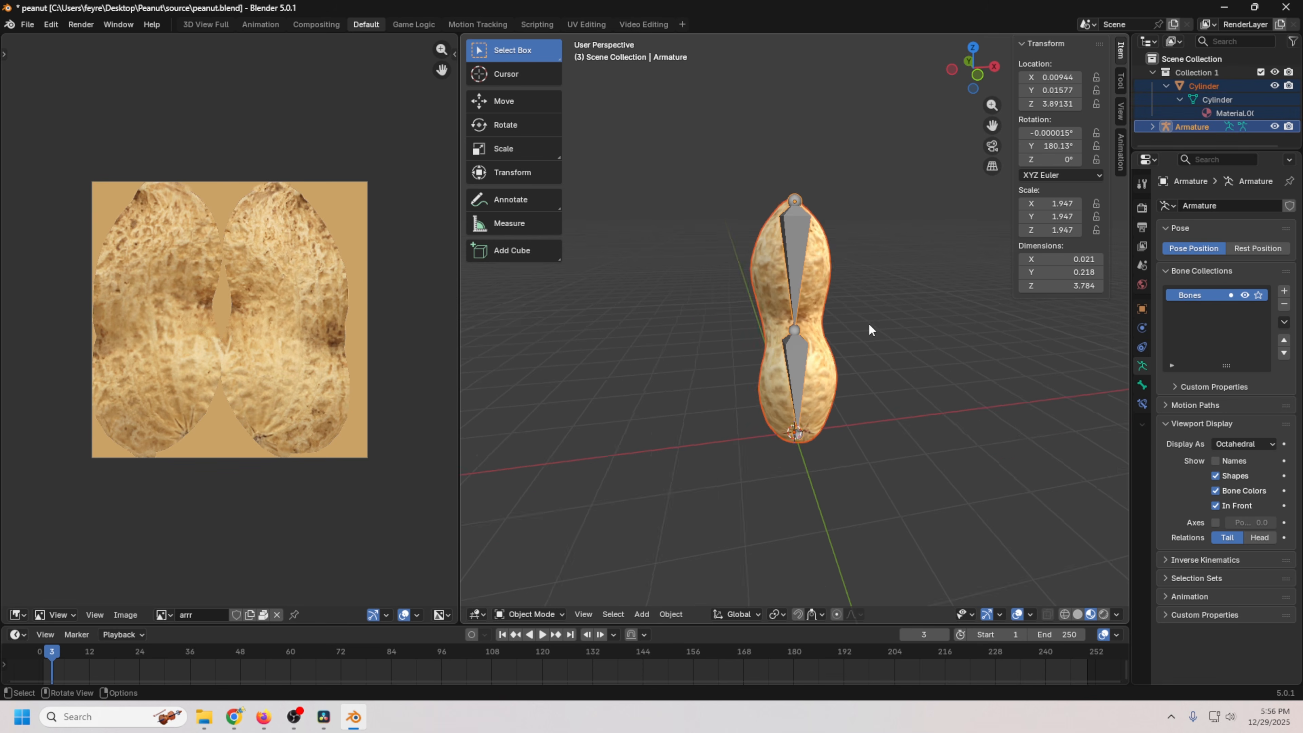
pyautogui.scroll(2, 868, 323)
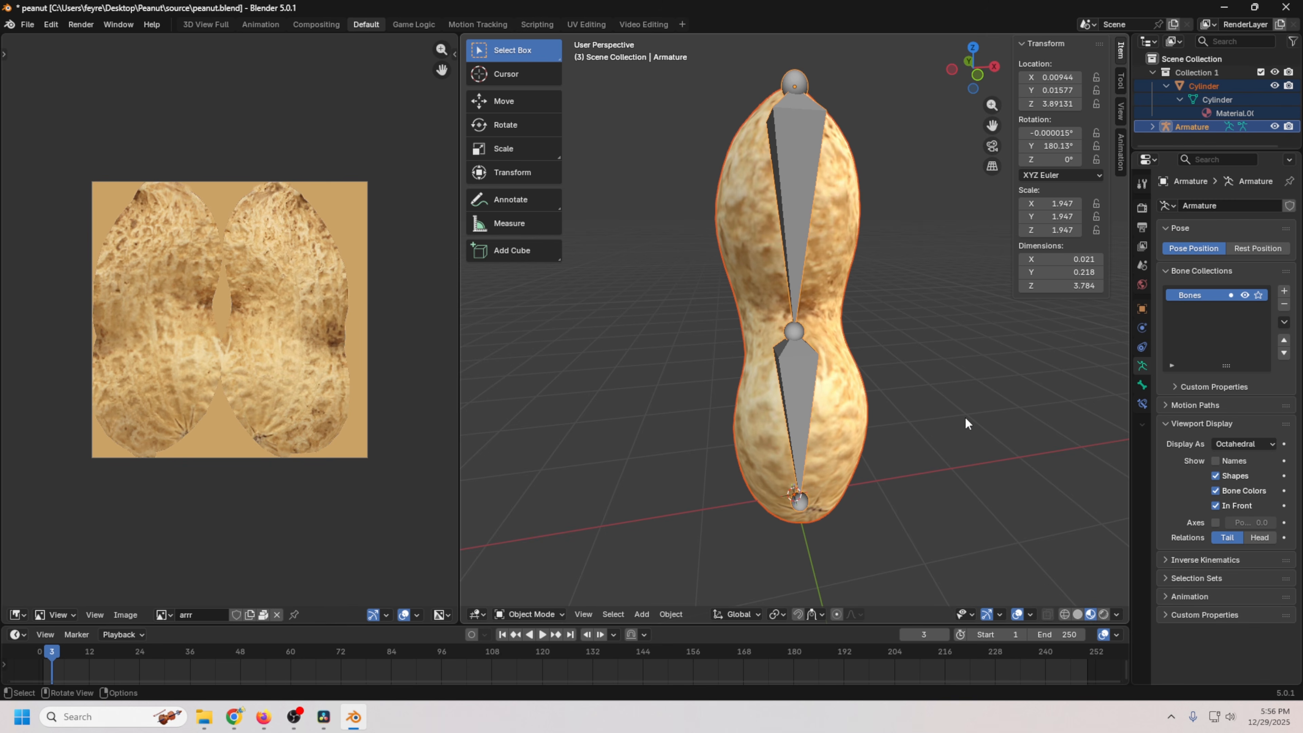
pyautogui.hotkey('ctrl', 'p')
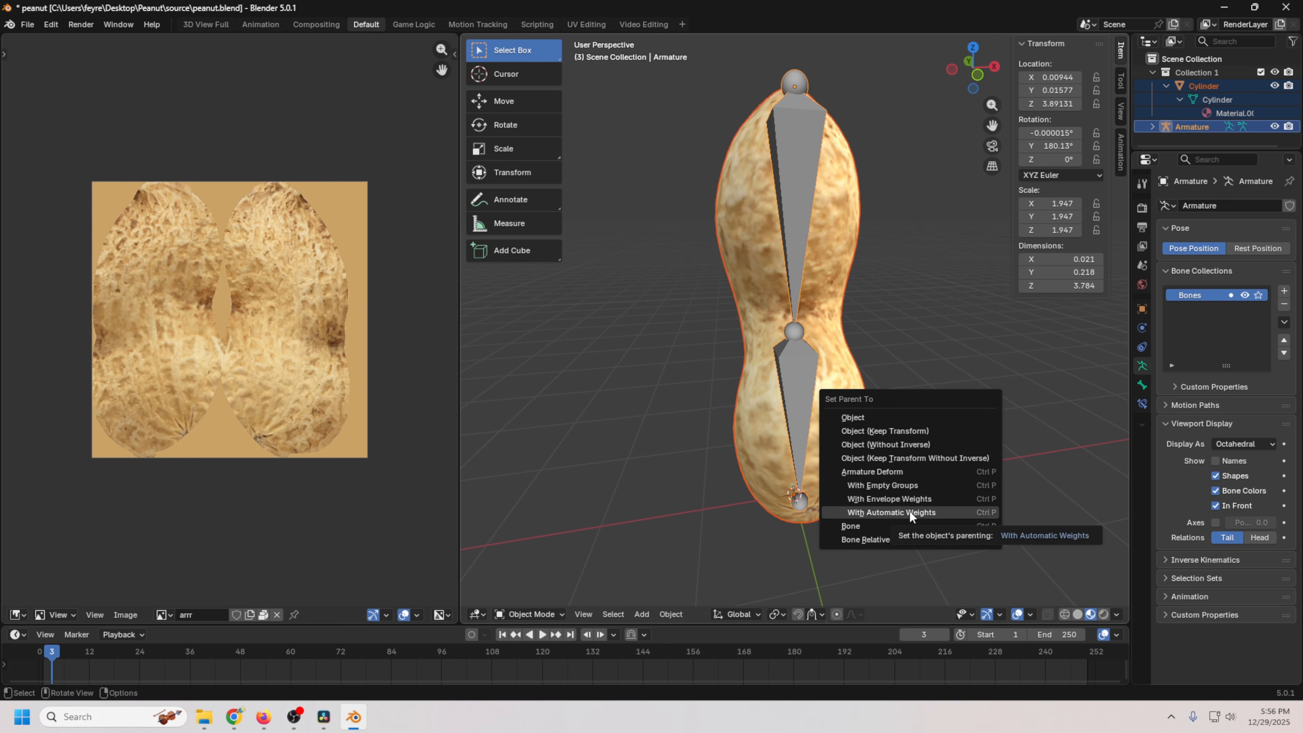
pyautogui.click(892, 512)
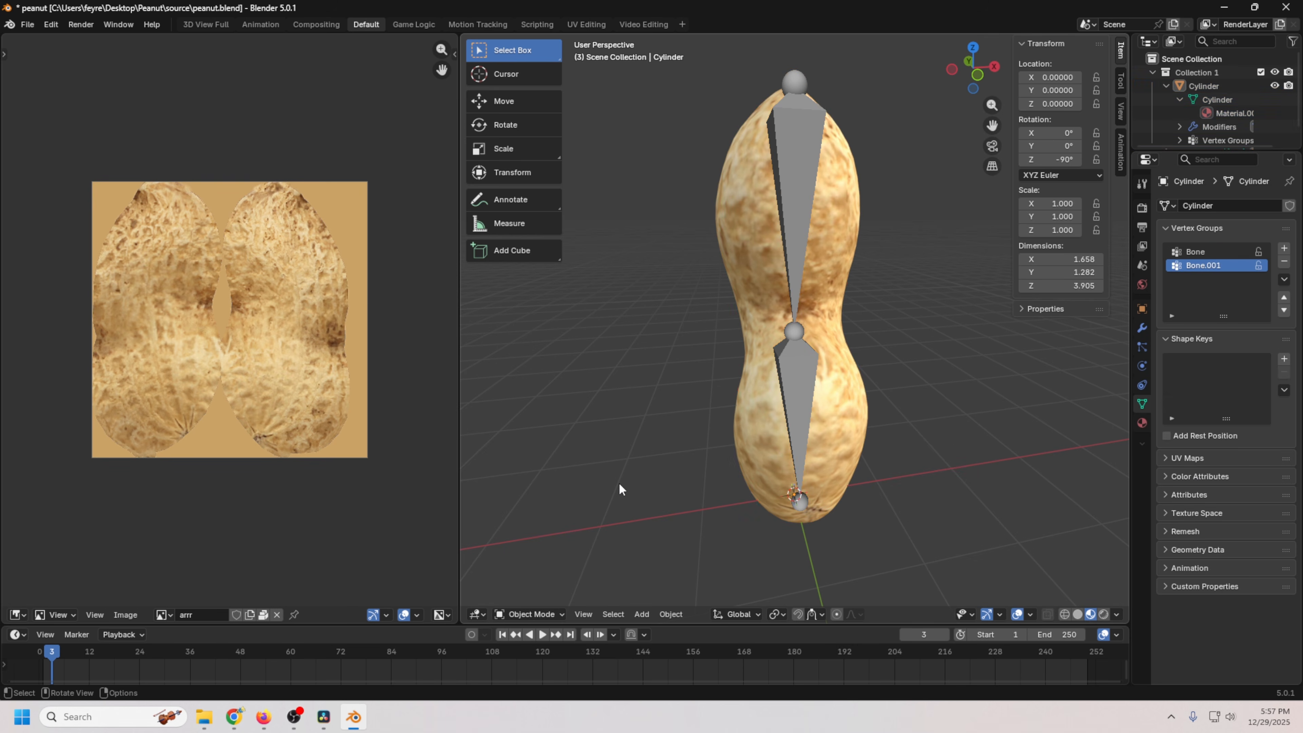
# Test the rig by trial-rotating the armature's lower bone in Pose Mode, and cancel the rotation.
pyautogui.click(790, 368)
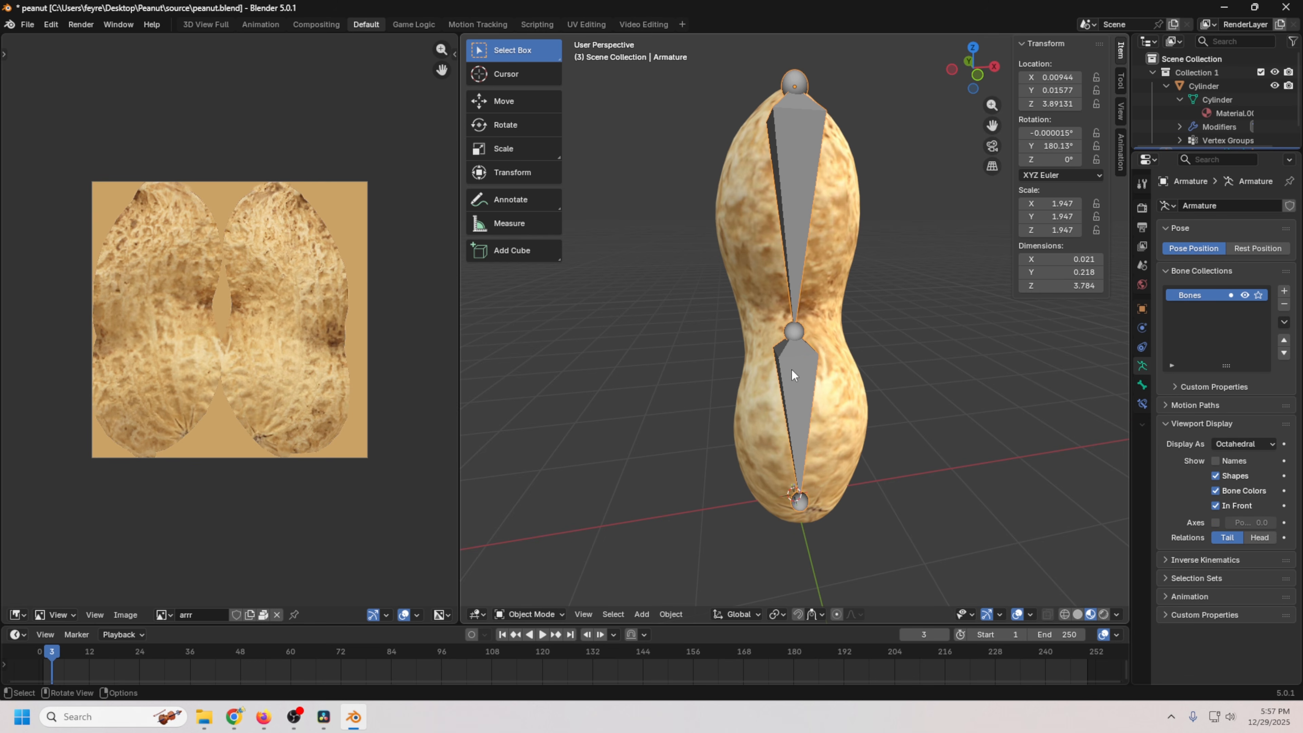
pyautogui.click(545, 612)
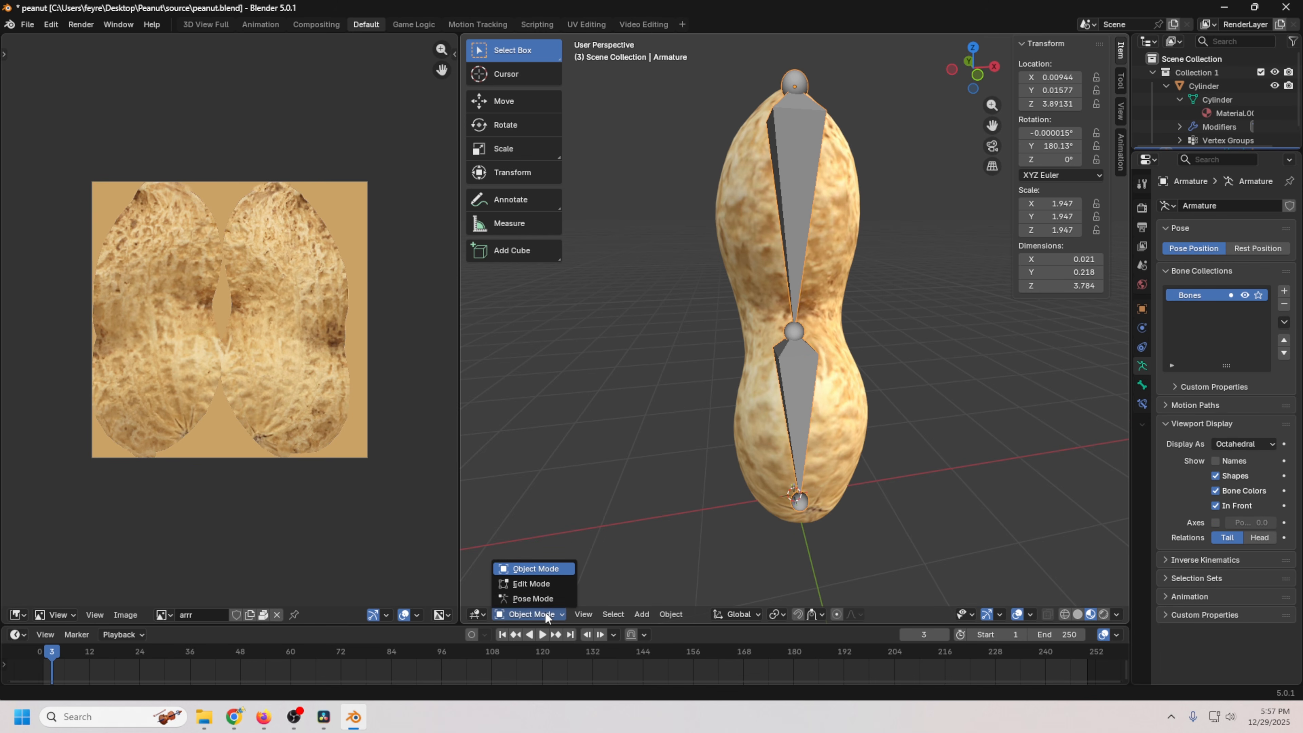
pyautogui.click(531, 599)
pyautogui.click(802, 503)
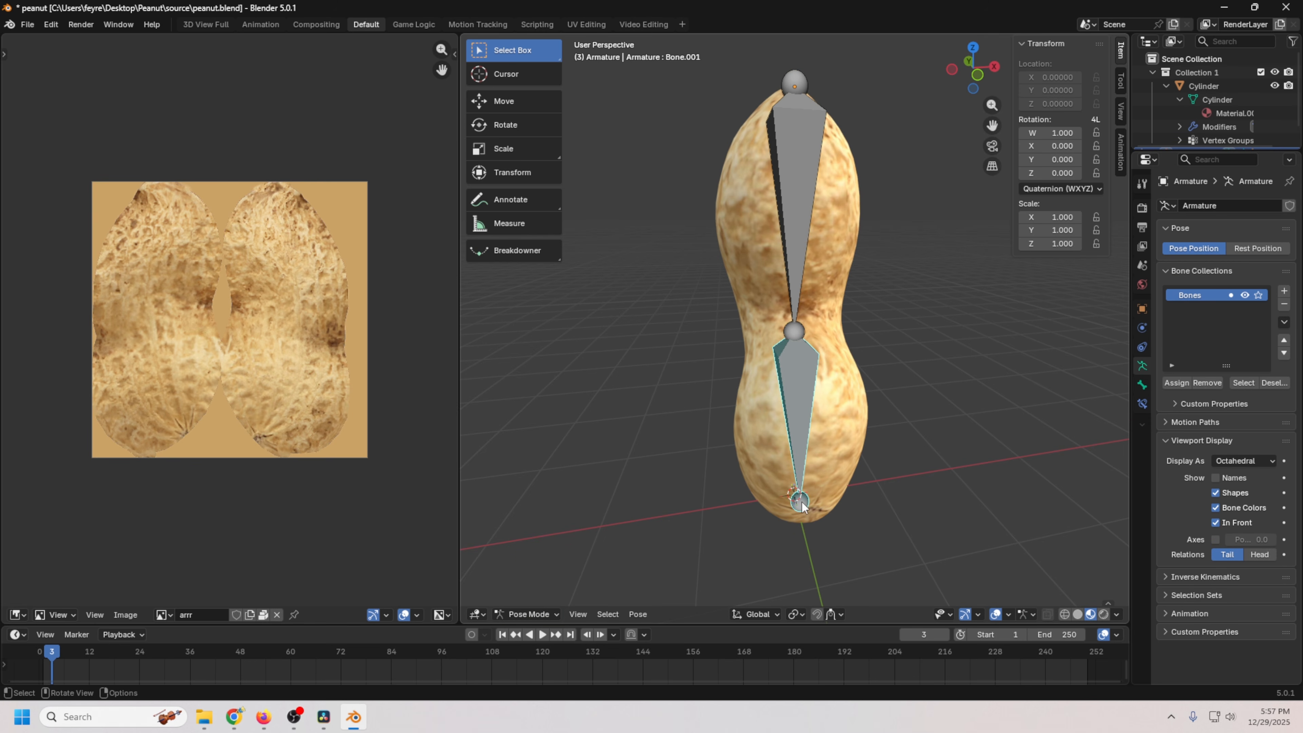
pyautogui.press('r')
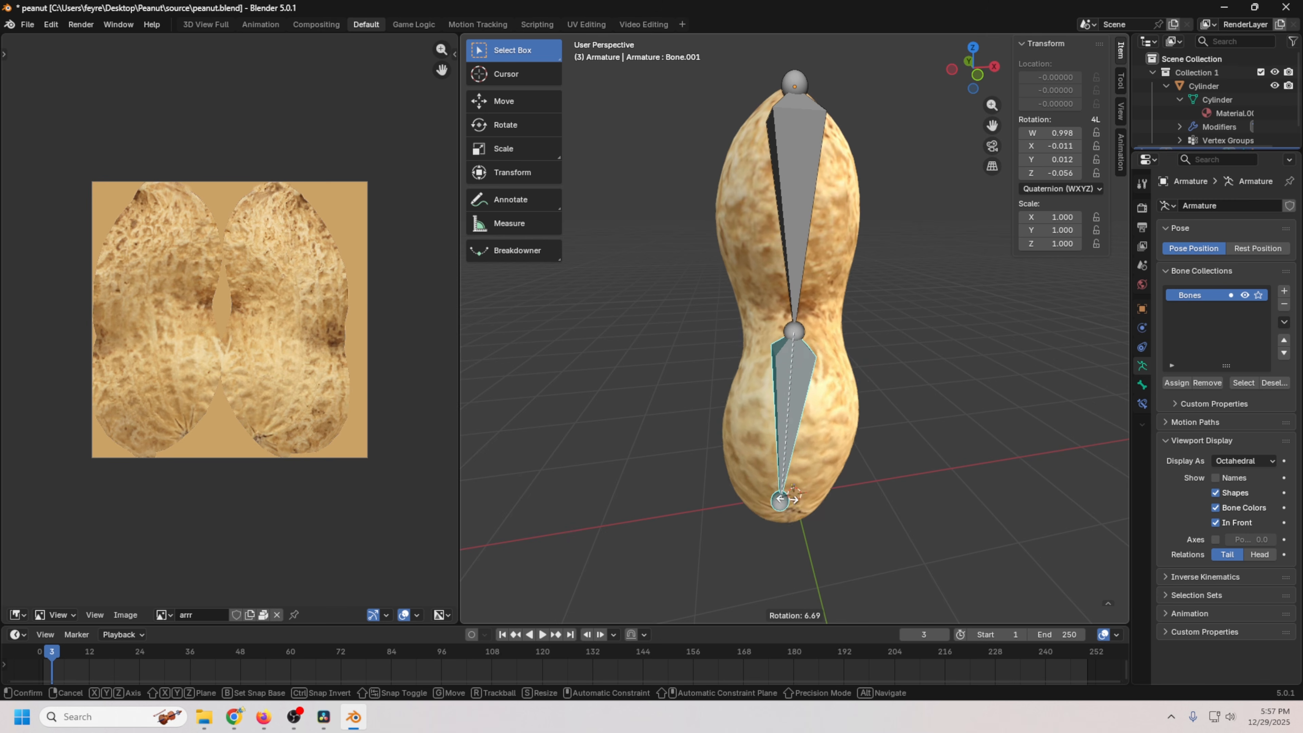
pyautogui.press('Escape')
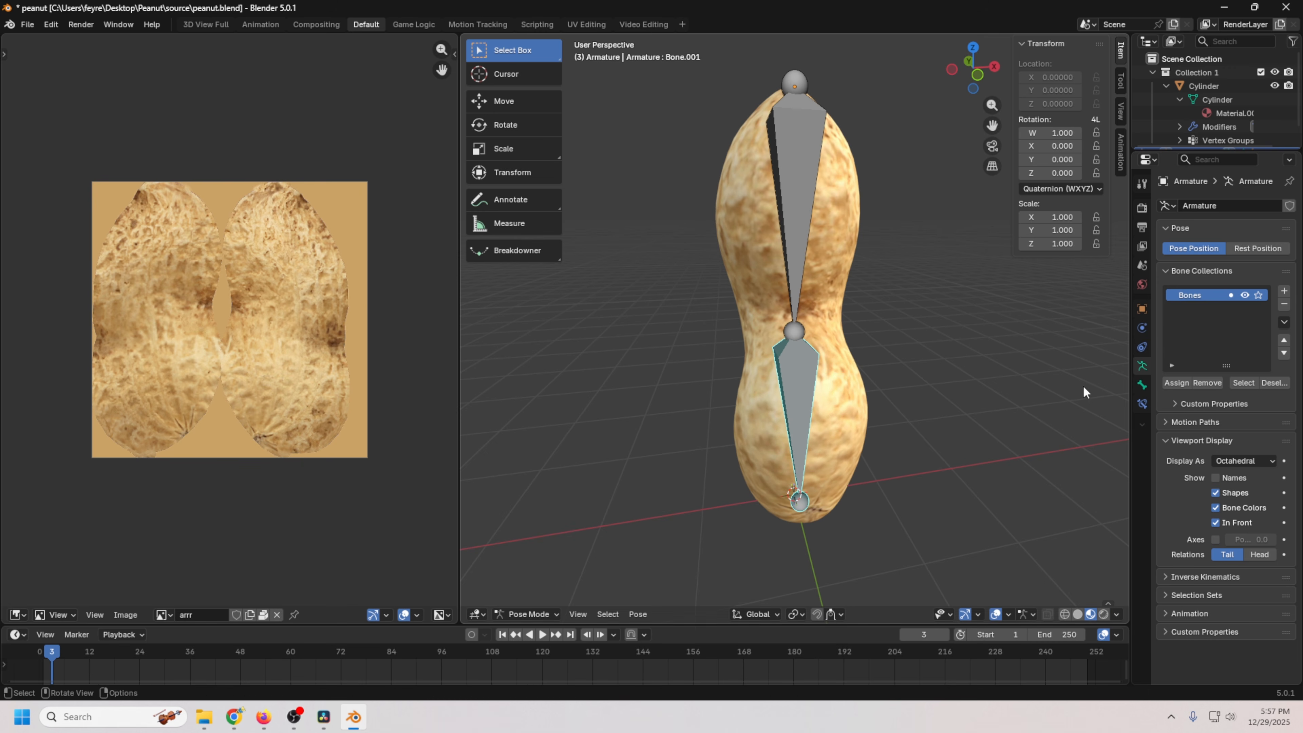
# Select the peanut mesh and make its Bone vertex group active.
pyautogui.click(1200, 86)
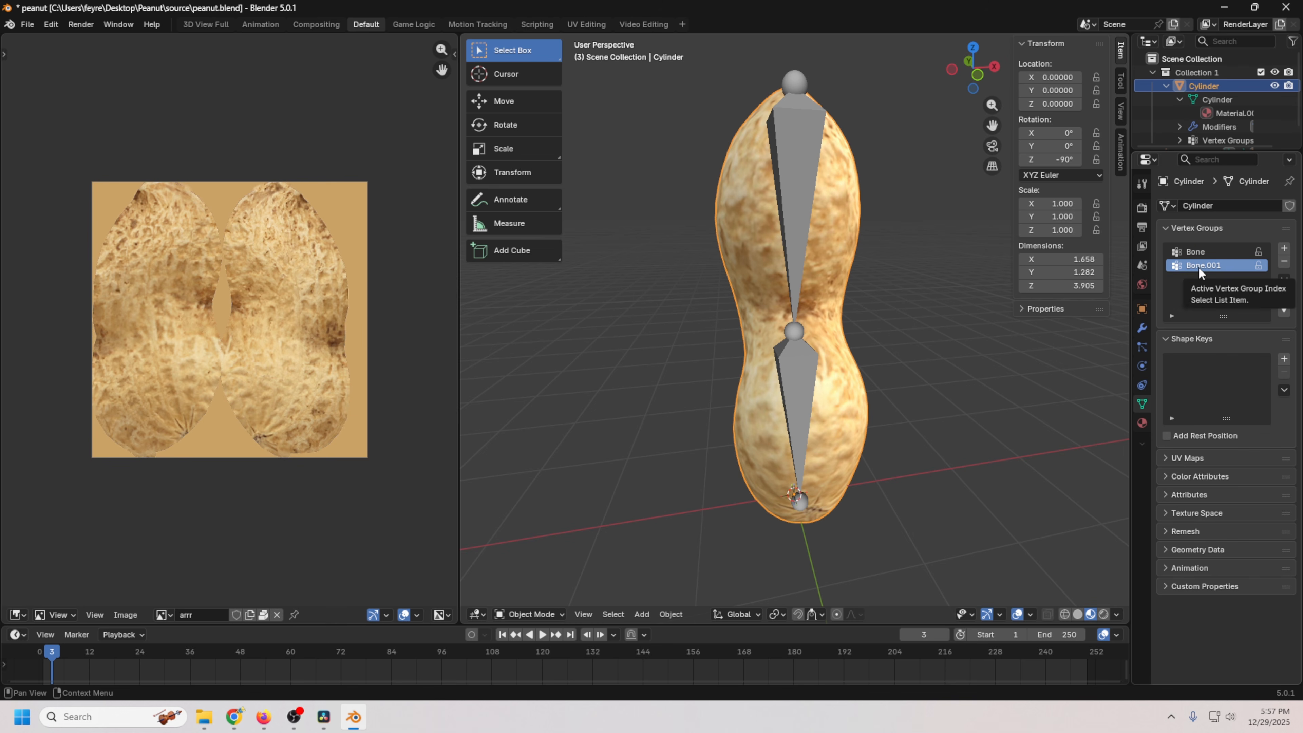
pyautogui.click(1193, 250)
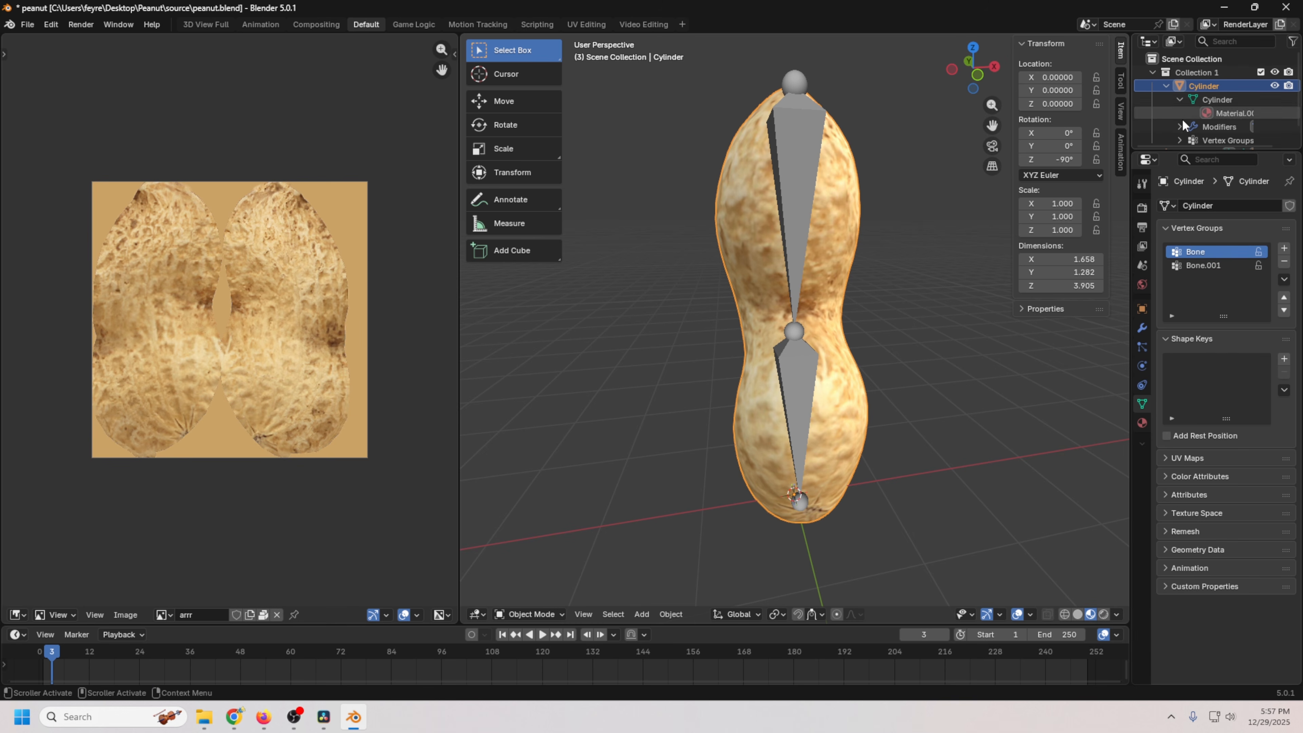
# Expand the armature's pose bones in the scene hierarchy and rename the upper bone as Head.
pyautogui.scroll(-1, 1179, 122)
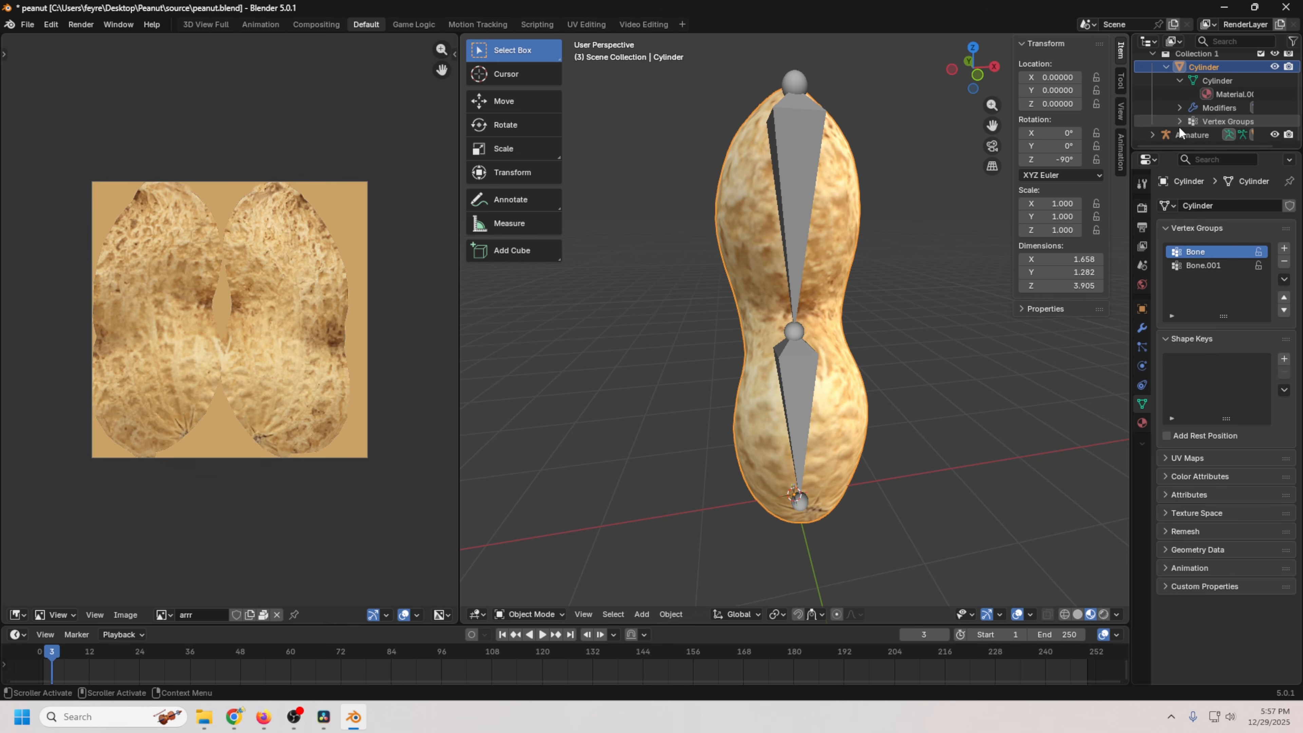
pyautogui.click(1154, 135)
pyautogui.scroll(-3, 1174, 126)
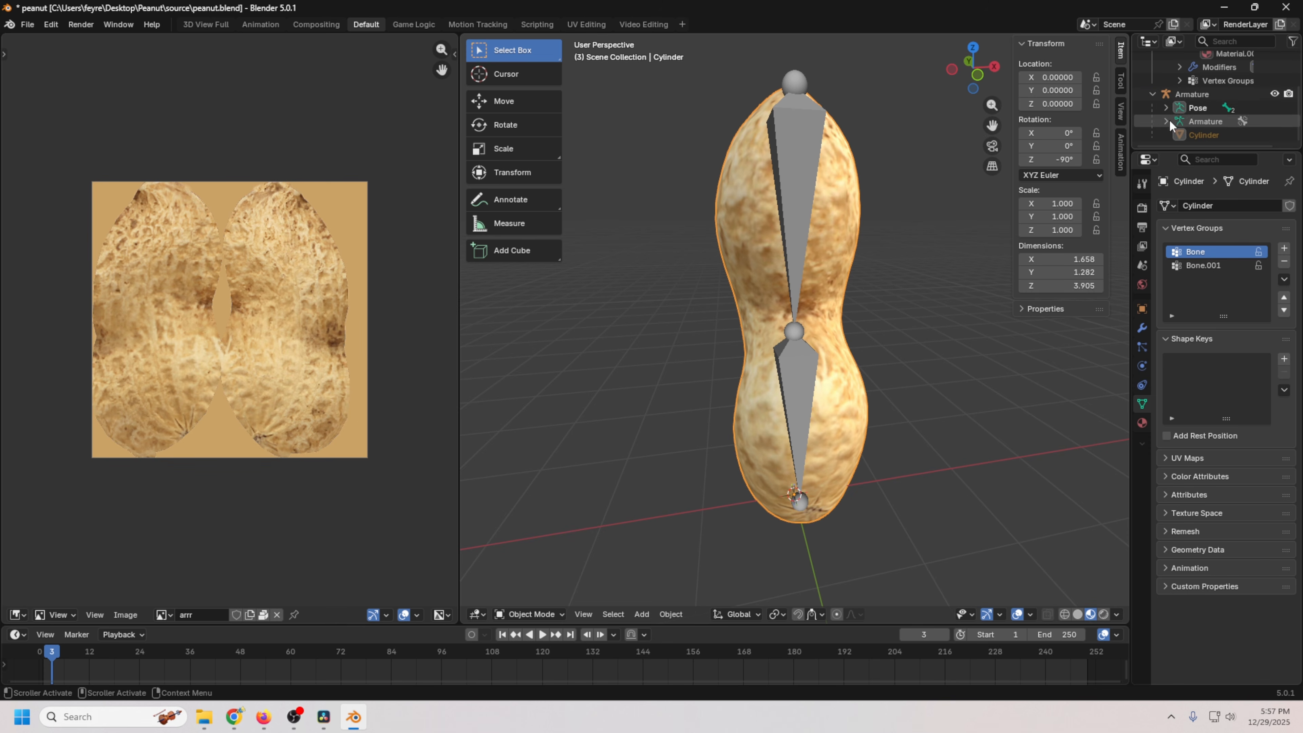
pyautogui.click(1168, 108)
pyautogui.scroll(-1, 1172, 109)
pyautogui.click(1180, 108)
pyautogui.scroll(-1, 1206, 97)
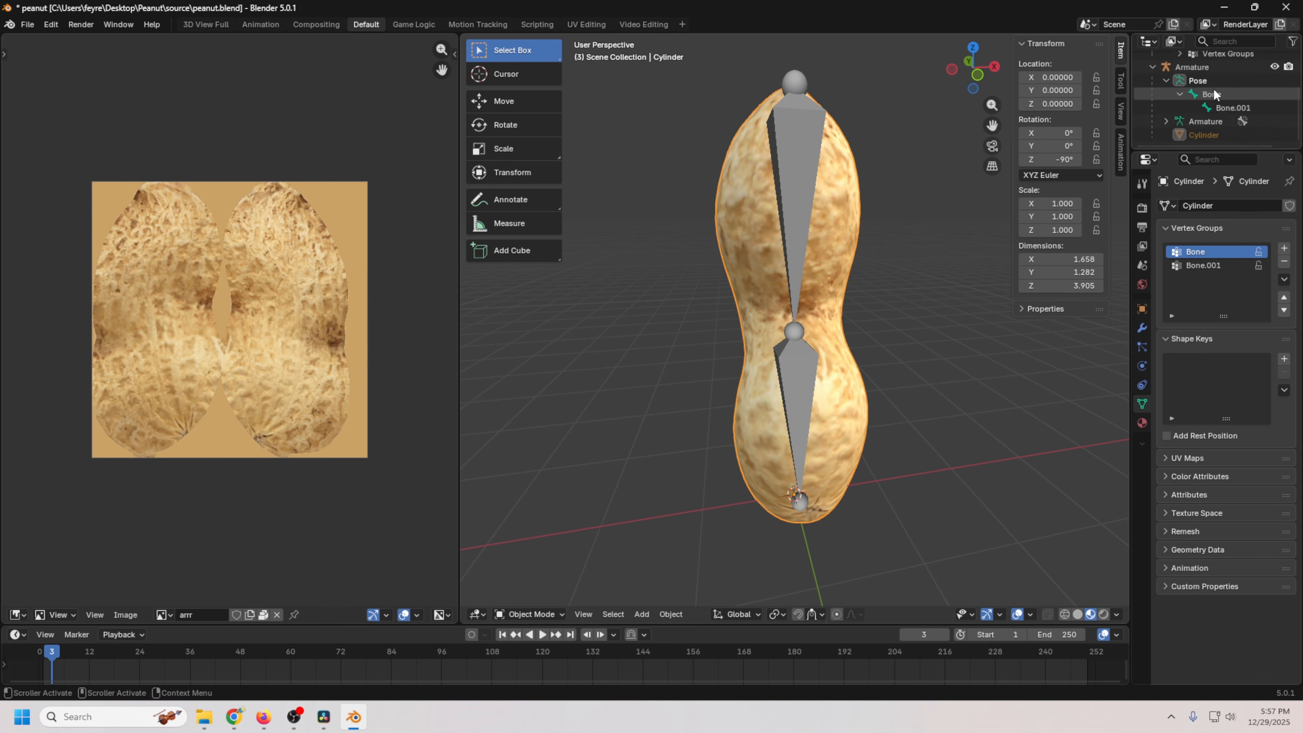
pyautogui.click(1212, 95)
pyautogui.doubleClick(1212, 94)
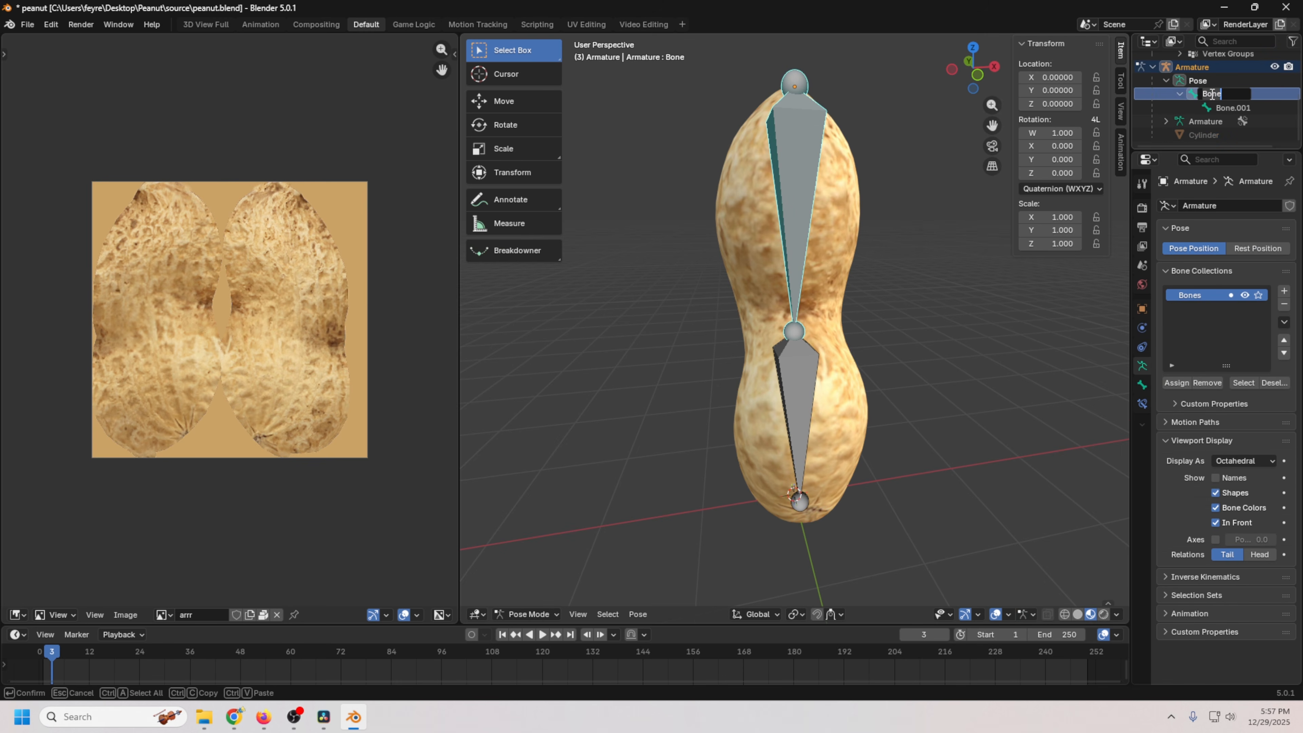
pyautogui.write('Head')
pyautogui.press('Return')
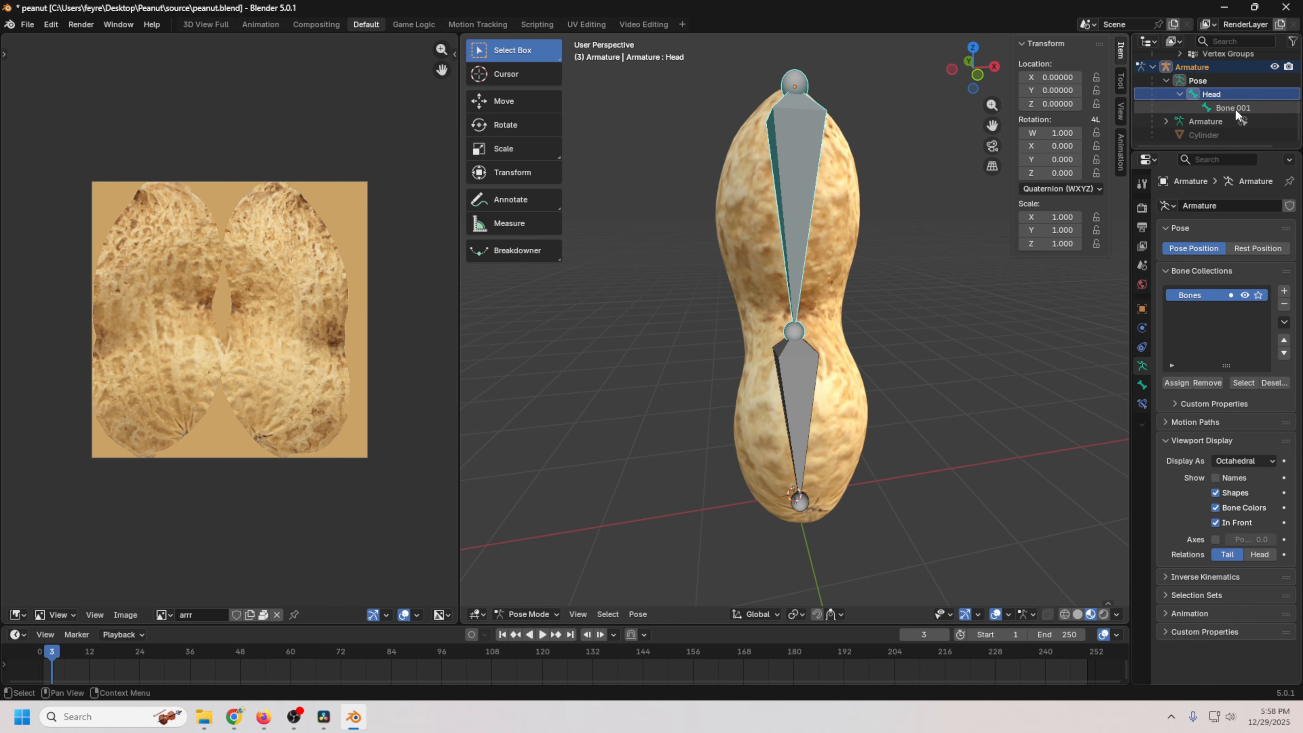
# Rename the lower bone, Bone.001, as Body.
pyautogui.doubleClick(1231, 107)
pyautogui.write('Body')
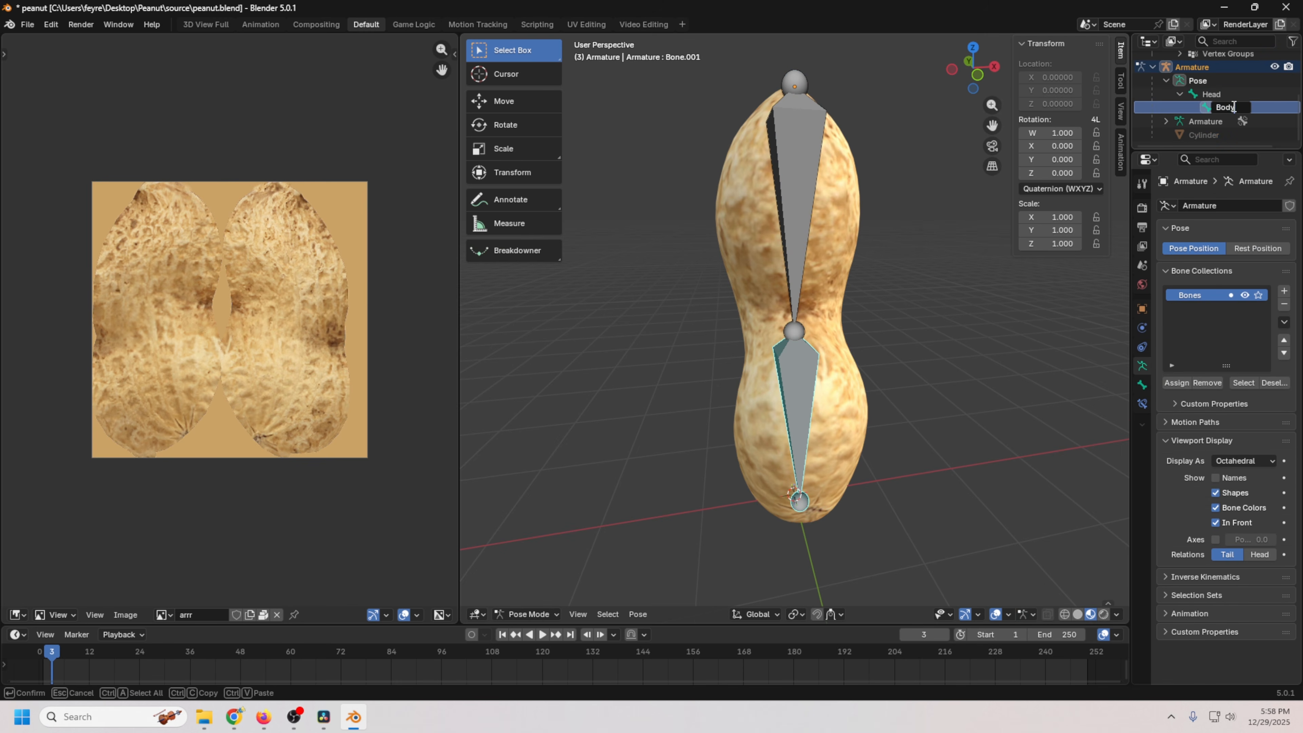
pyautogui.press('Return')
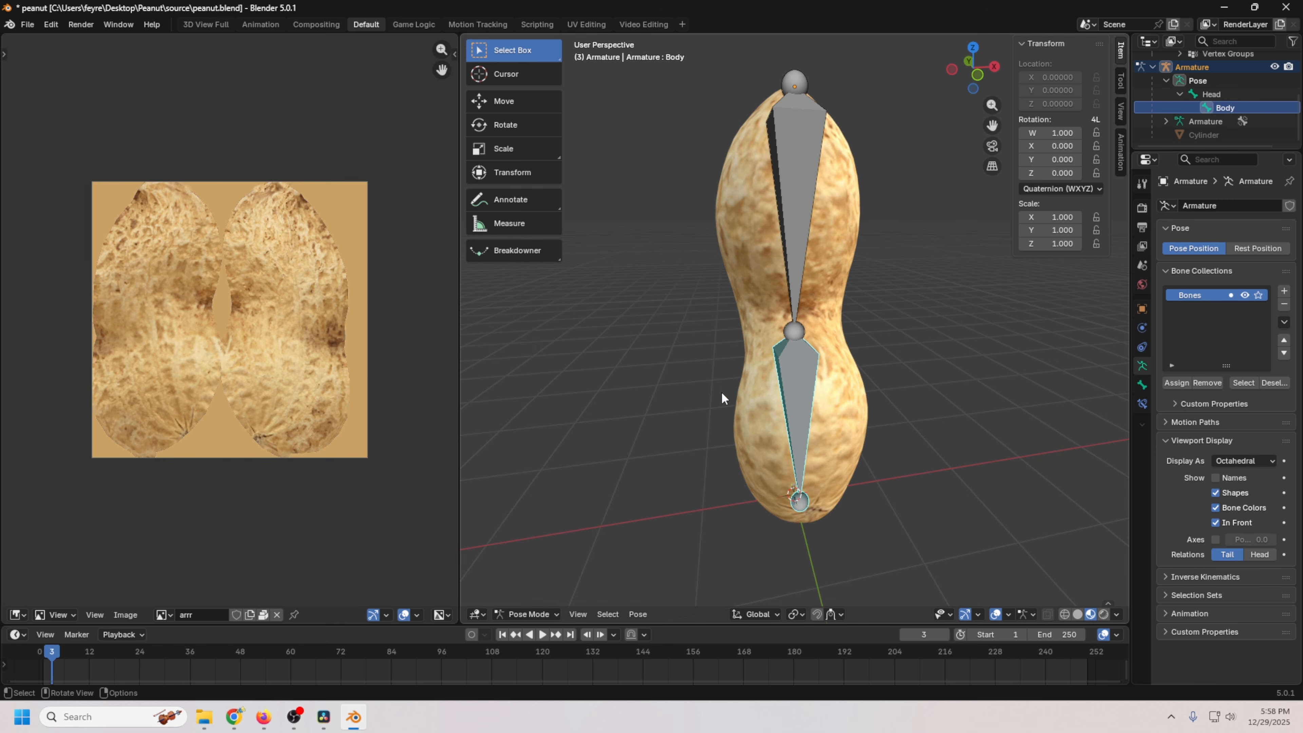
# Return to Object Mode, select the peanut mesh and switch it to Weight Paint mode.
pyautogui.click(542, 609)
pyautogui.click(548, 569)
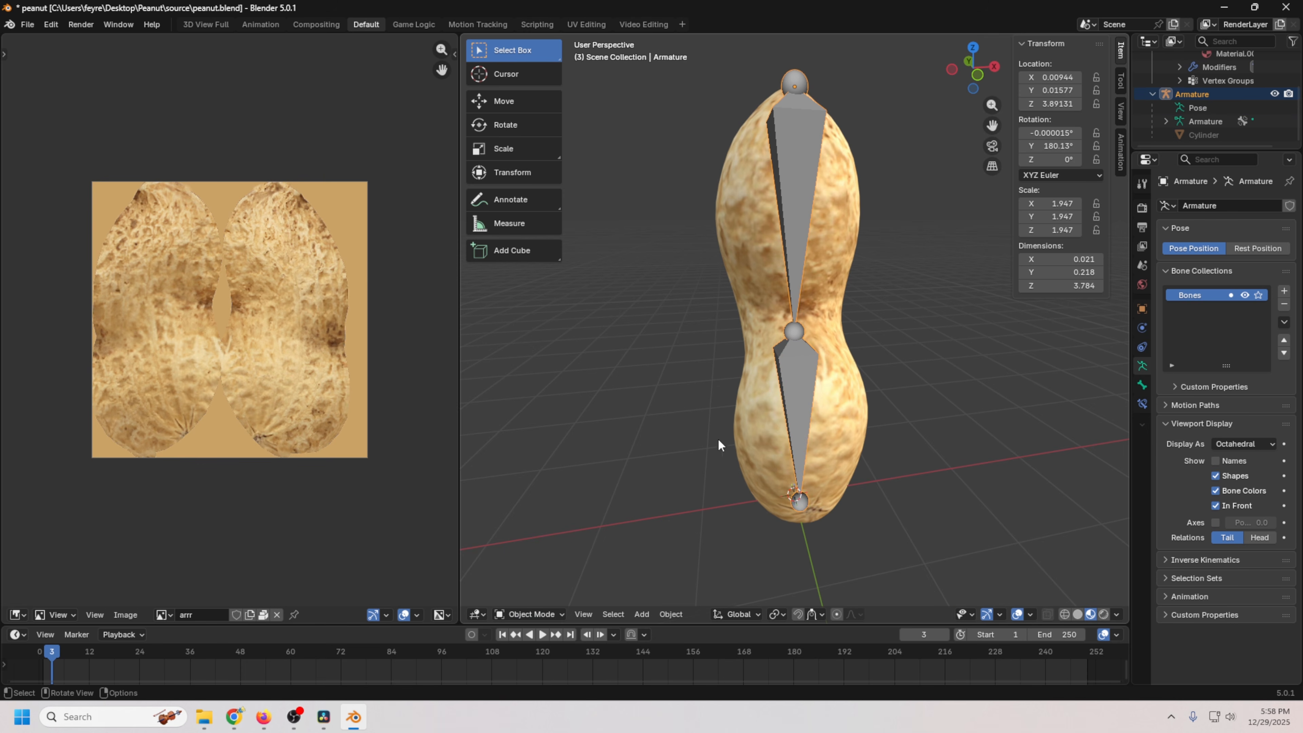
pyautogui.press('Tab')
pyautogui.click(546, 614)
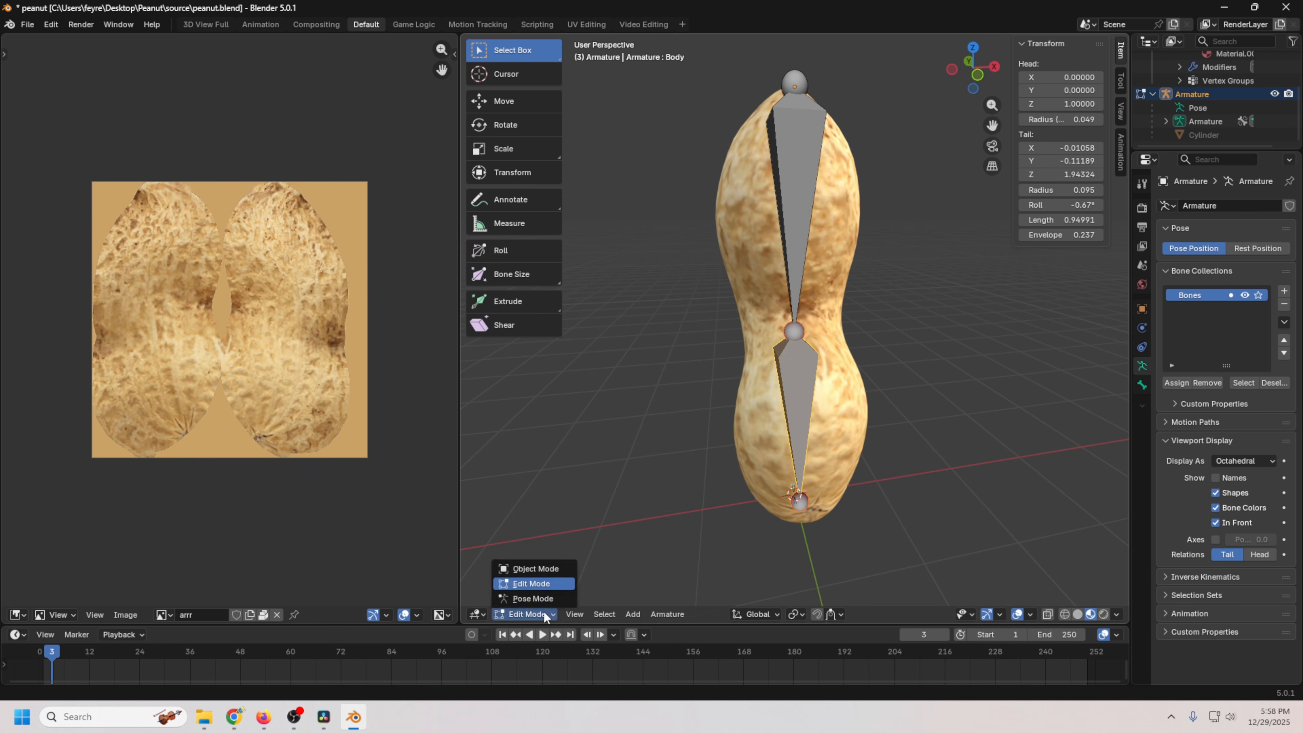
pyautogui.click(547, 569)
pyautogui.click(844, 419)
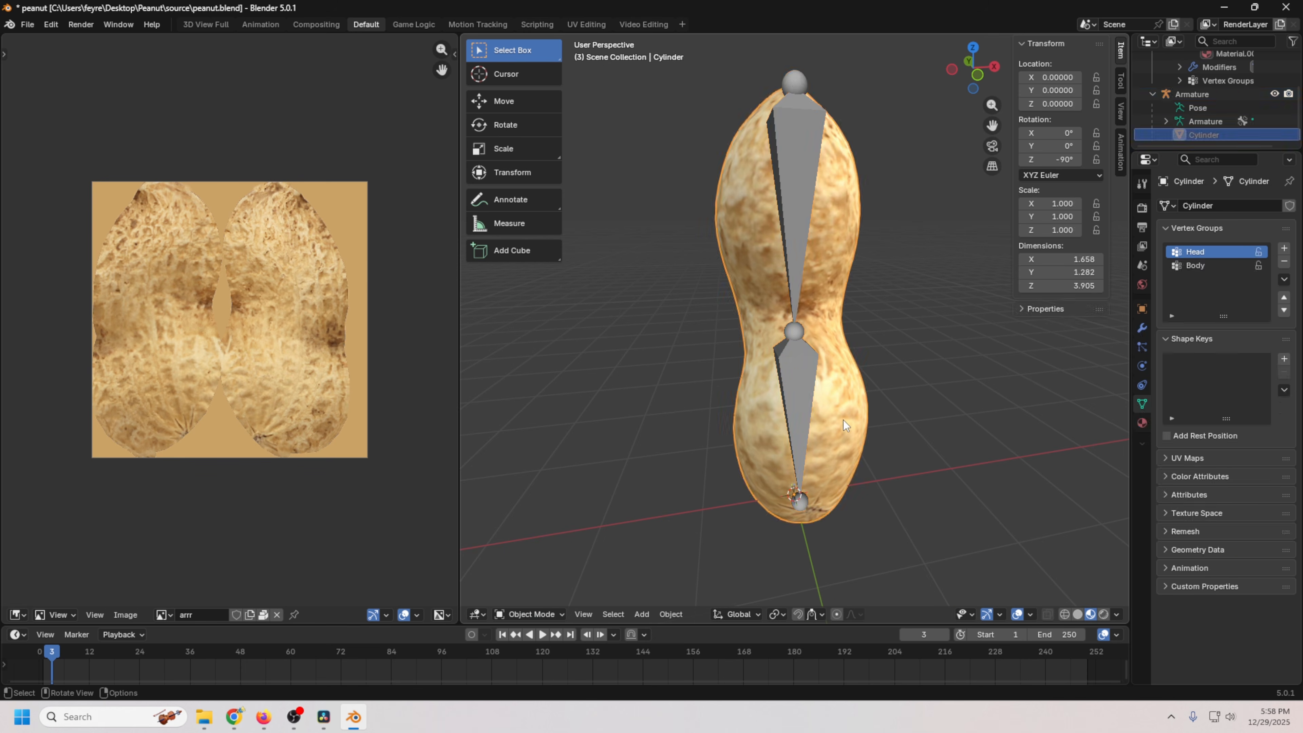
pyautogui.click(534, 614)
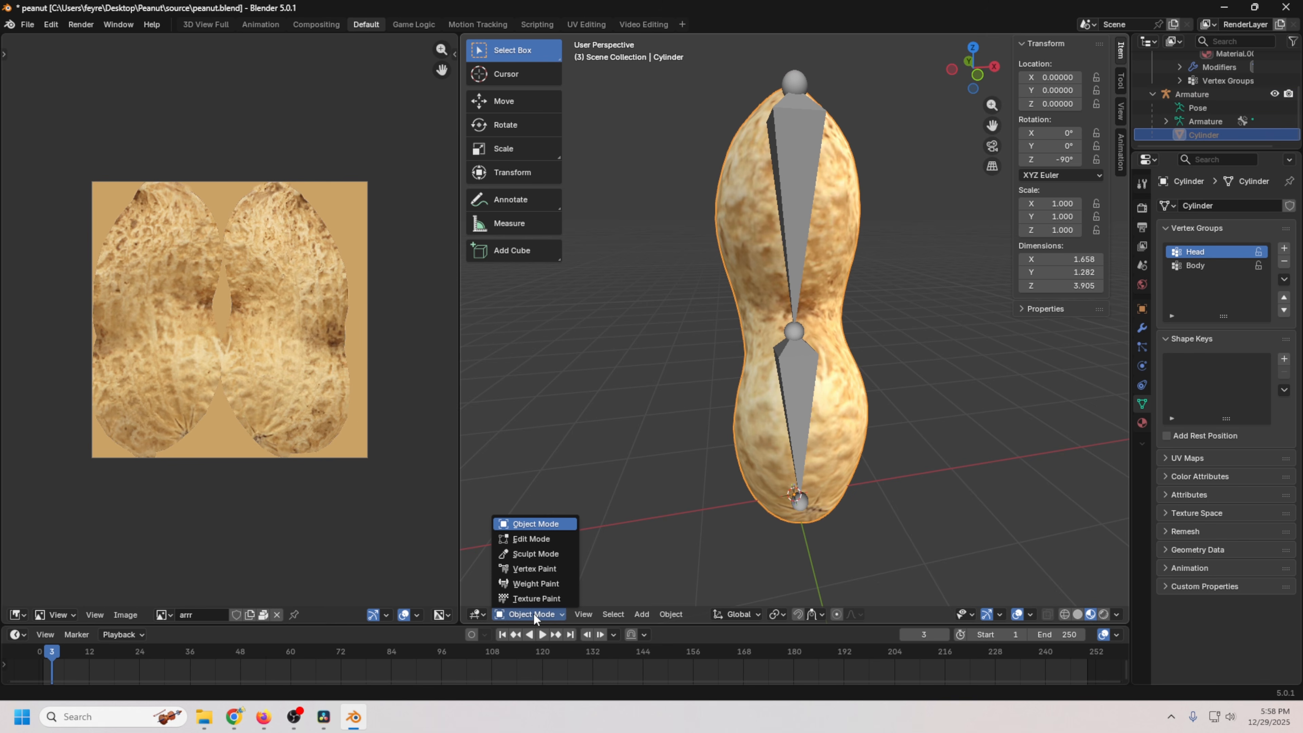
pyautogui.click(541, 582)
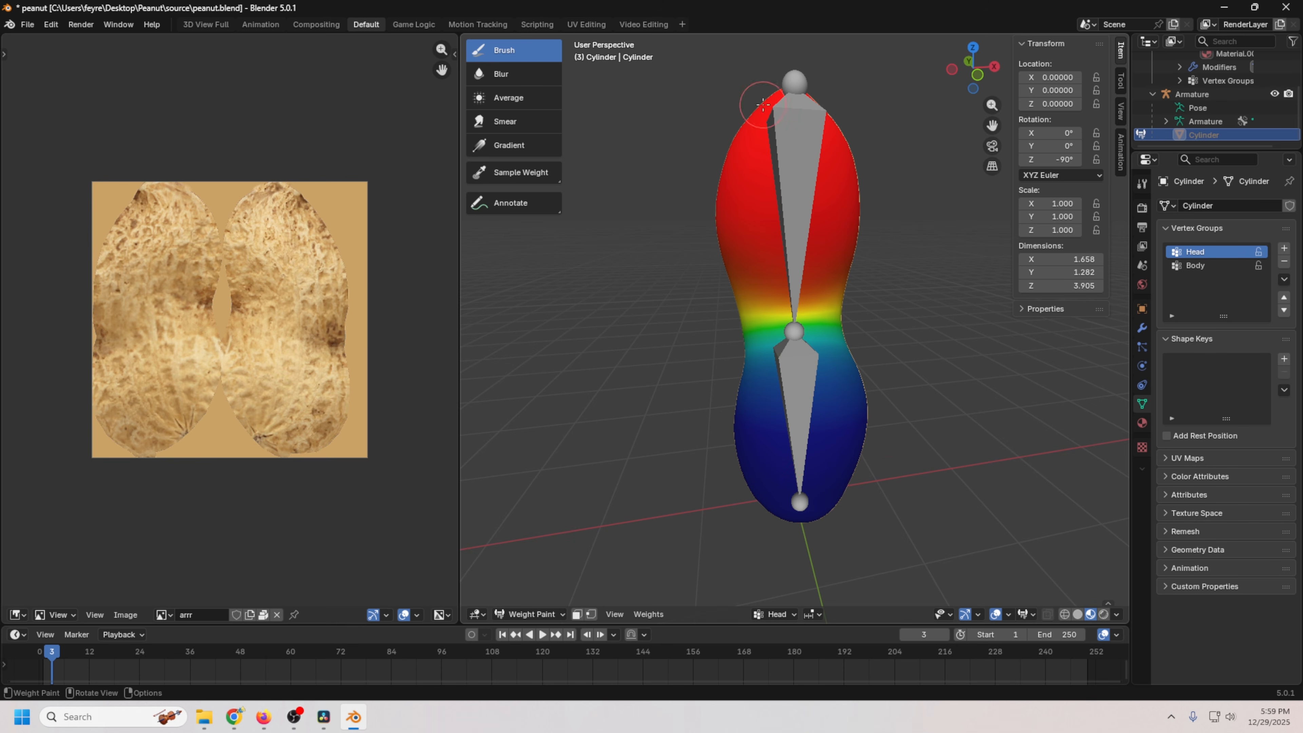
# Set the weight brush to weight 0 and size 386 px, and erase the Head group's weights over the whole peanut.
pyautogui.moveTo(1032, 508)
pyautogui.mouseDown(button='middle')
pyautogui.moveTo(977, 466)
pyautogui.moveTo(660, 445)
pyautogui.moveTo(1011, 533)
pyautogui.moveTo(1009, 519)
pyautogui.mouseUp(button='middle')
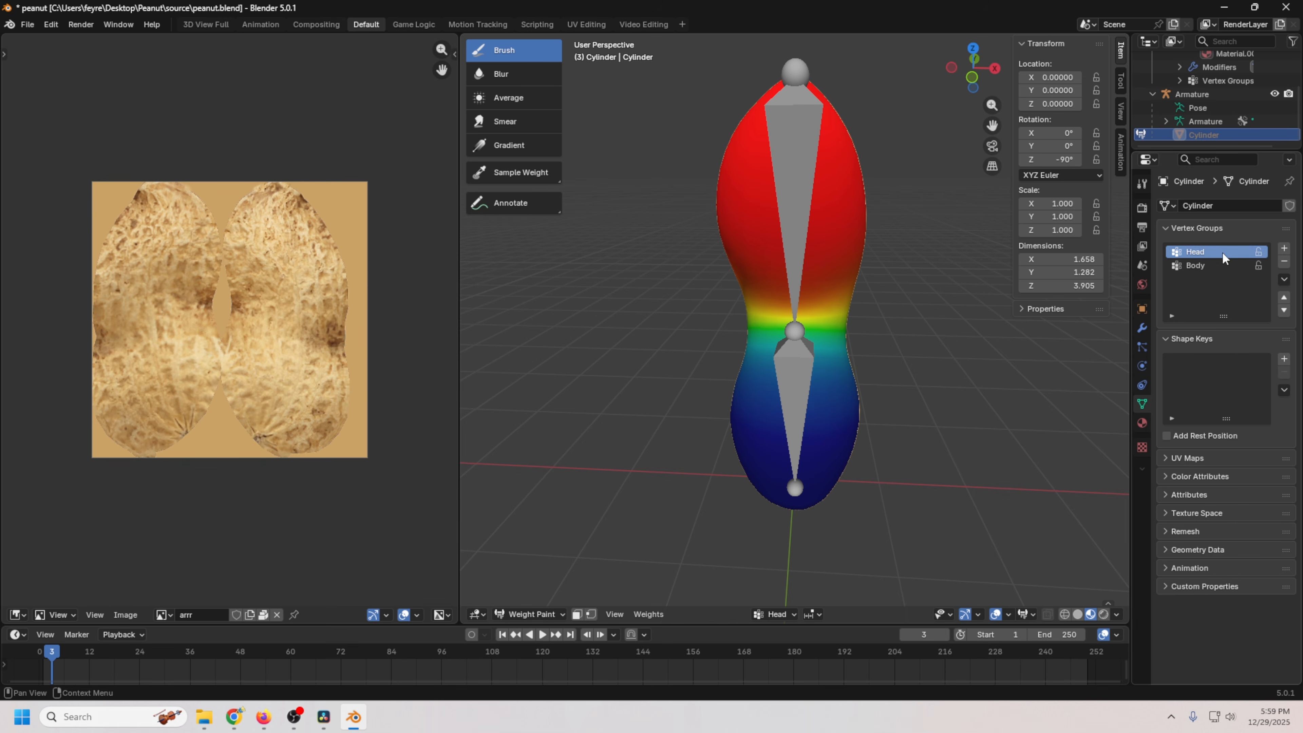
pyautogui.rightClick(568, 328)
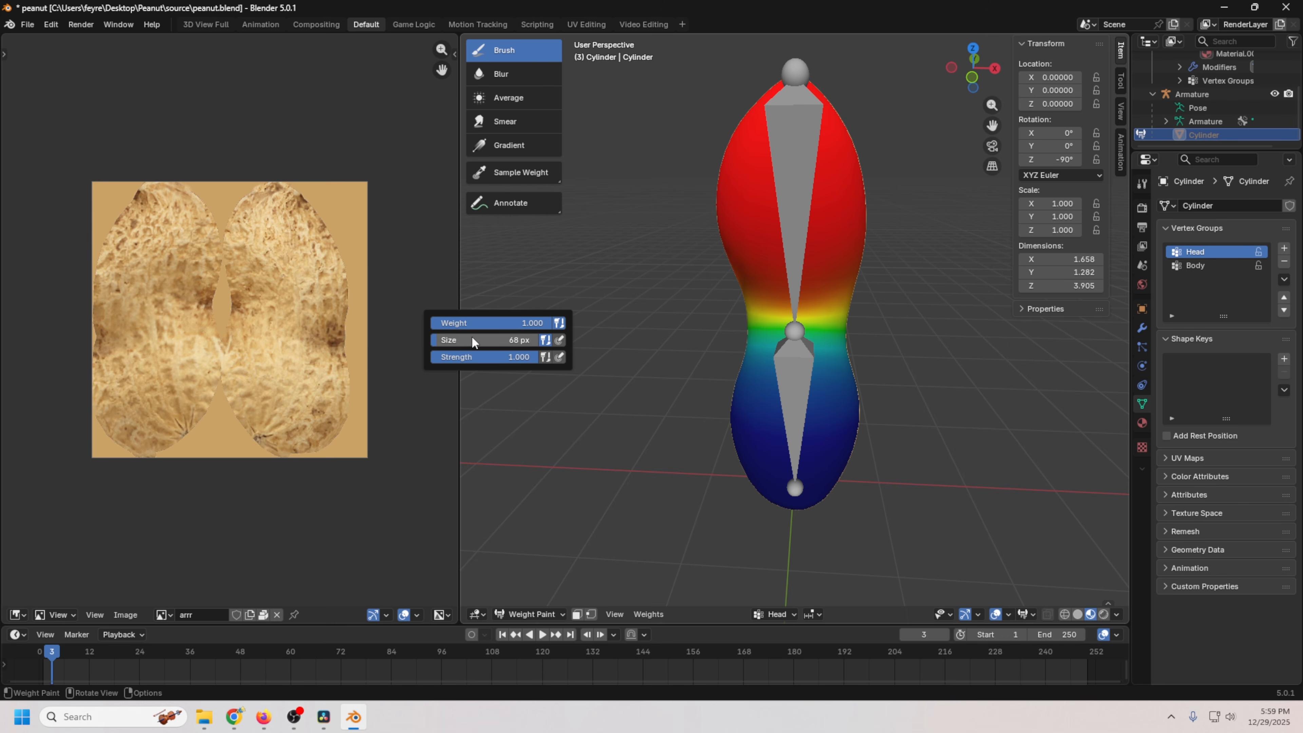
pyautogui.moveTo(508, 340)
pyautogui.mouseDown()
pyautogui.moveTo(562, 327)
pyautogui.moveTo(531, 329)
pyautogui.mouseUp()
pyautogui.moveTo(841, 391)
pyautogui.mouseDown()
pyautogui.moveTo(759, 113)
pyautogui.moveTo(777, 225)
pyautogui.moveTo(774, 73)
pyautogui.moveTo(735, 330)
pyautogui.mouseUp()
pyautogui.moveTo(976, 434); pyautogui.dragTo(667, 408, button='middle')
pyautogui.moveTo(904, 334)
pyautogui.mouseDown()
pyautogui.moveTo(783, 251)
pyautogui.moveTo(555, 395)
pyautogui.moveTo(932, 416)
pyautogui.mouseUp()
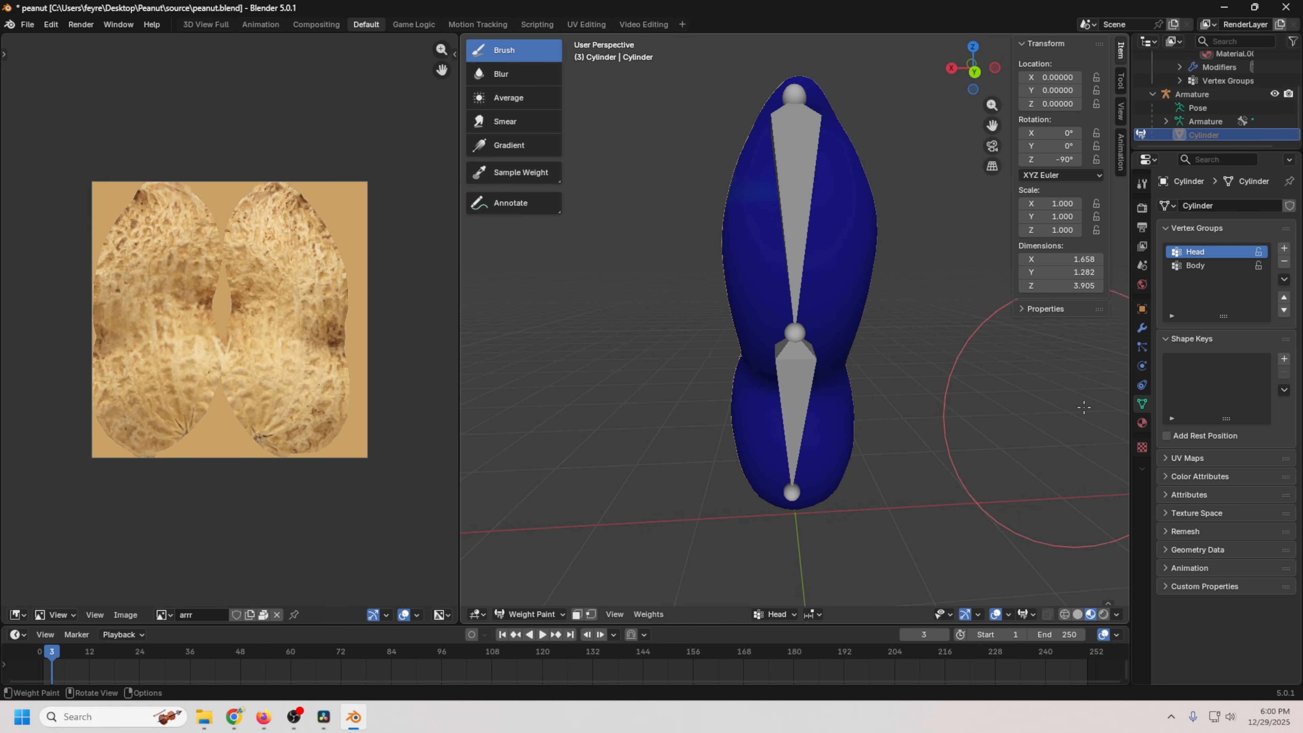
# Erase the Body group's weights over the whole peanut with the zero-weight brush, and check both vertex groups from several sides for leftovers.
pyautogui.click(1196, 265)
pyautogui.moveTo(995, 393)
pyautogui.mouseDown()
pyautogui.moveTo(539, 408)
pyautogui.moveTo(882, 524)
pyautogui.moveTo(902, 460)
pyautogui.mouseUp()
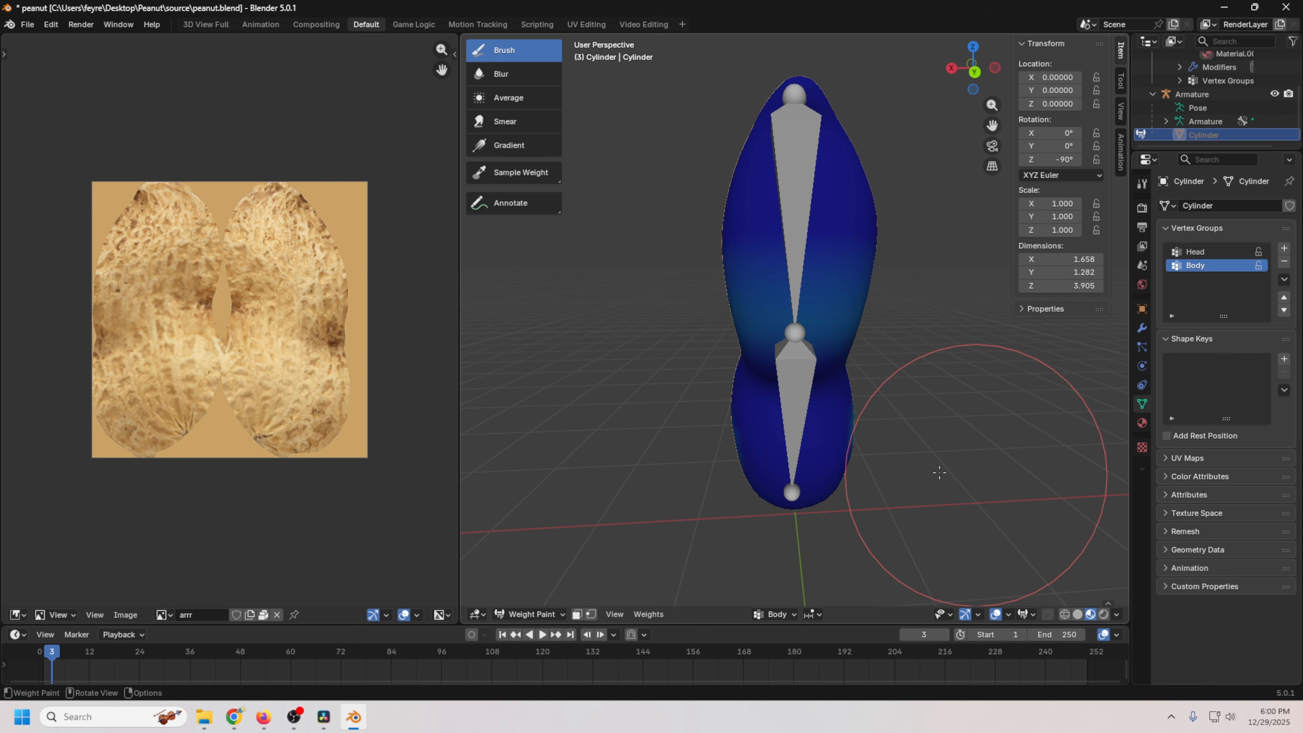
pyautogui.moveTo(1006, 457)
pyautogui.mouseDown(button='middle')
pyautogui.moveTo(1015, 438)
pyautogui.moveTo(850, 434)
pyautogui.mouseUp(button='middle')
pyautogui.scroll(2, 790, 448)
pyautogui.moveTo(782, 455)
pyautogui.mouseDown()
pyautogui.moveTo(934, 515)
pyautogui.moveTo(832, 312)
pyautogui.moveTo(914, 370)
pyautogui.moveTo(965, 358)
pyautogui.moveTo(1078, 441)
pyautogui.mouseUp()
pyautogui.scroll(2, 1078, 441)
pyautogui.scroll(-5, 1077, 441)
pyautogui.scroll(-1, 1077, 440)
pyautogui.moveTo(993, 426)
pyautogui.mouseDown()
pyautogui.moveTo(762, 320)
pyautogui.moveTo(876, 294)
pyautogui.mouseUp()
pyautogui.moveTo(891, 342); pyautogui.dragTo(684, 343, button='middle')
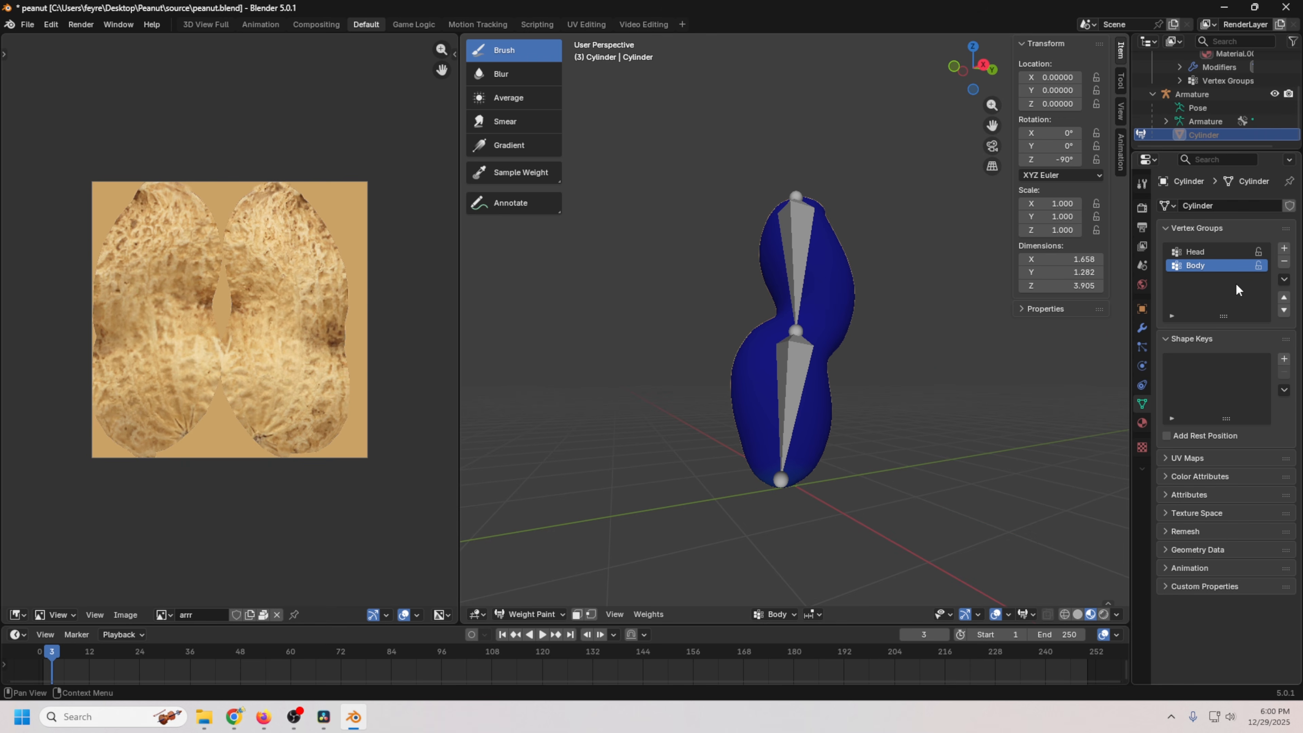
pyautogui.click(1201, 253)
pyautogui.moveTo(945, 256); pyautogui.dragTo(893, 262, button='middle')
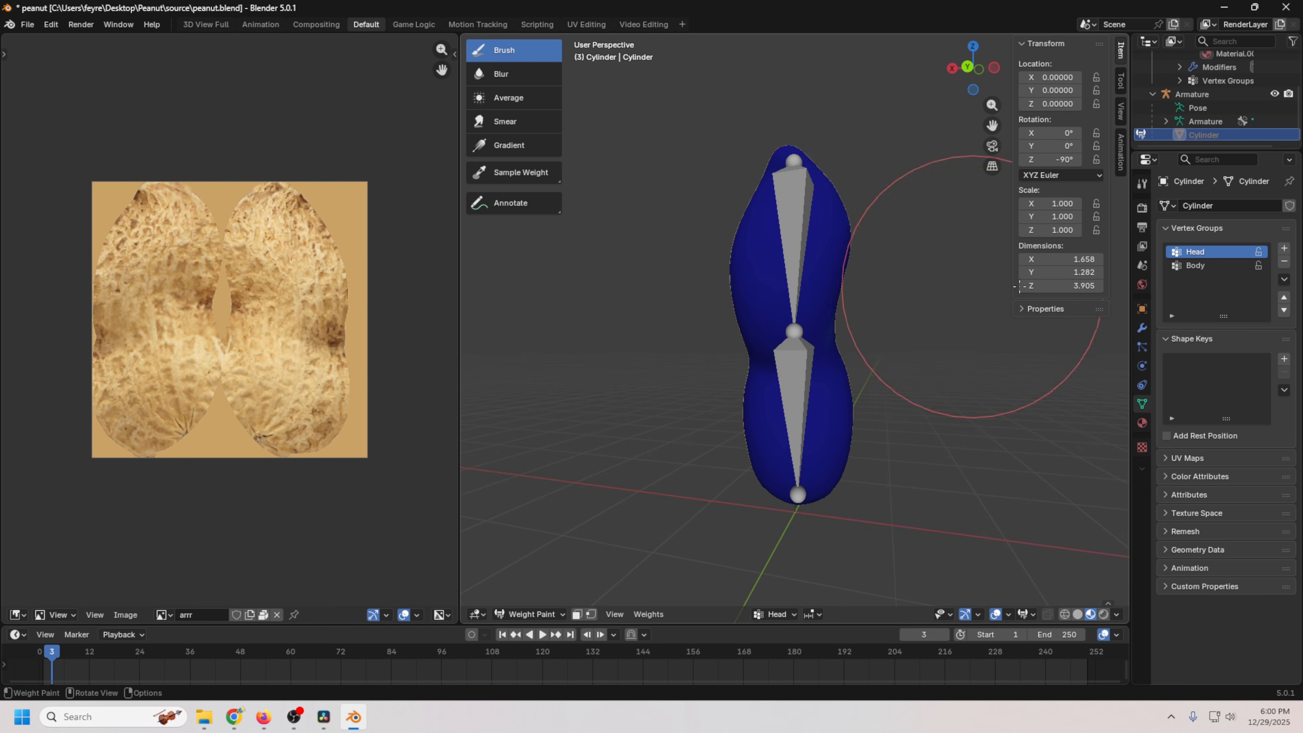
pyautogui.click(1199, 264)
pyautogui.moveTo(902, 431); pyautogui.dragTo(759, 429, button='middle')
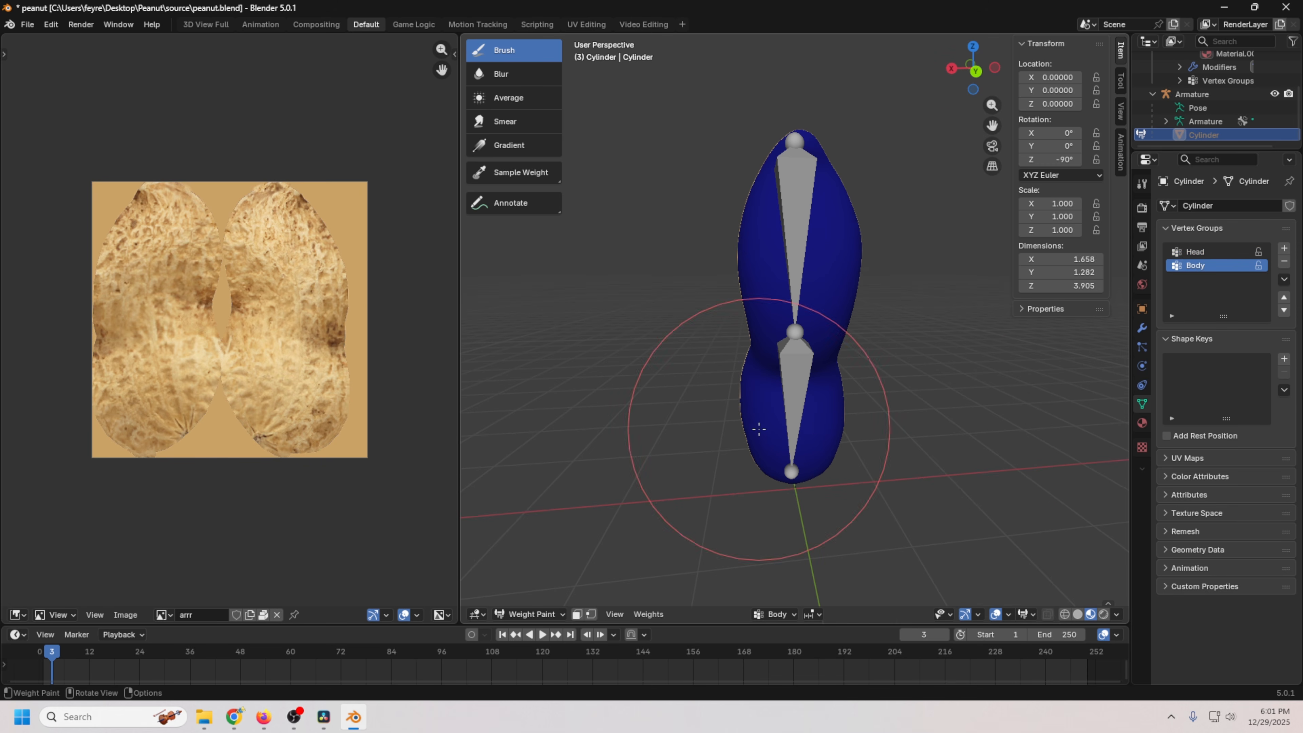
# Make the Head group active, set the brush weight to 1 and paint the peanut's upper lobe with full weight.
pyautogui.click(1211, 252)
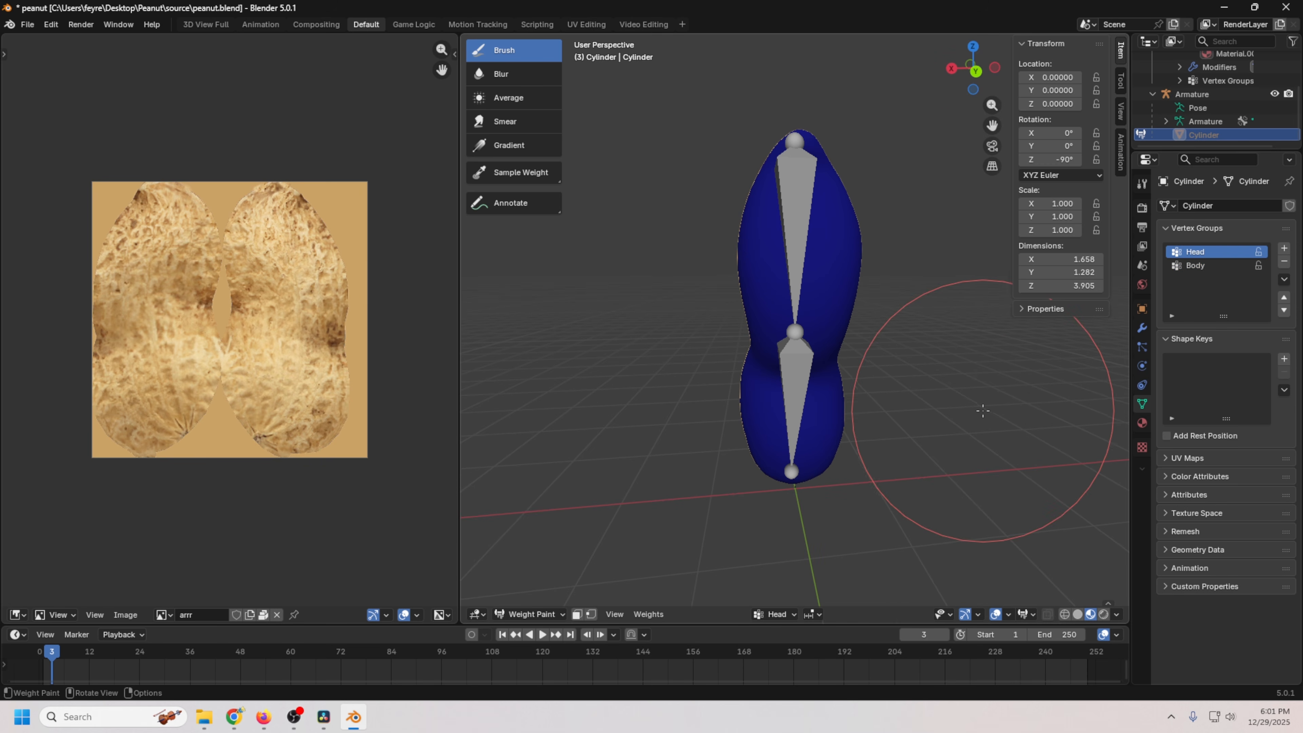
pyautogui.moveTo(1018, 431); pyautogui.dragTo(1004, 443, button='middle')
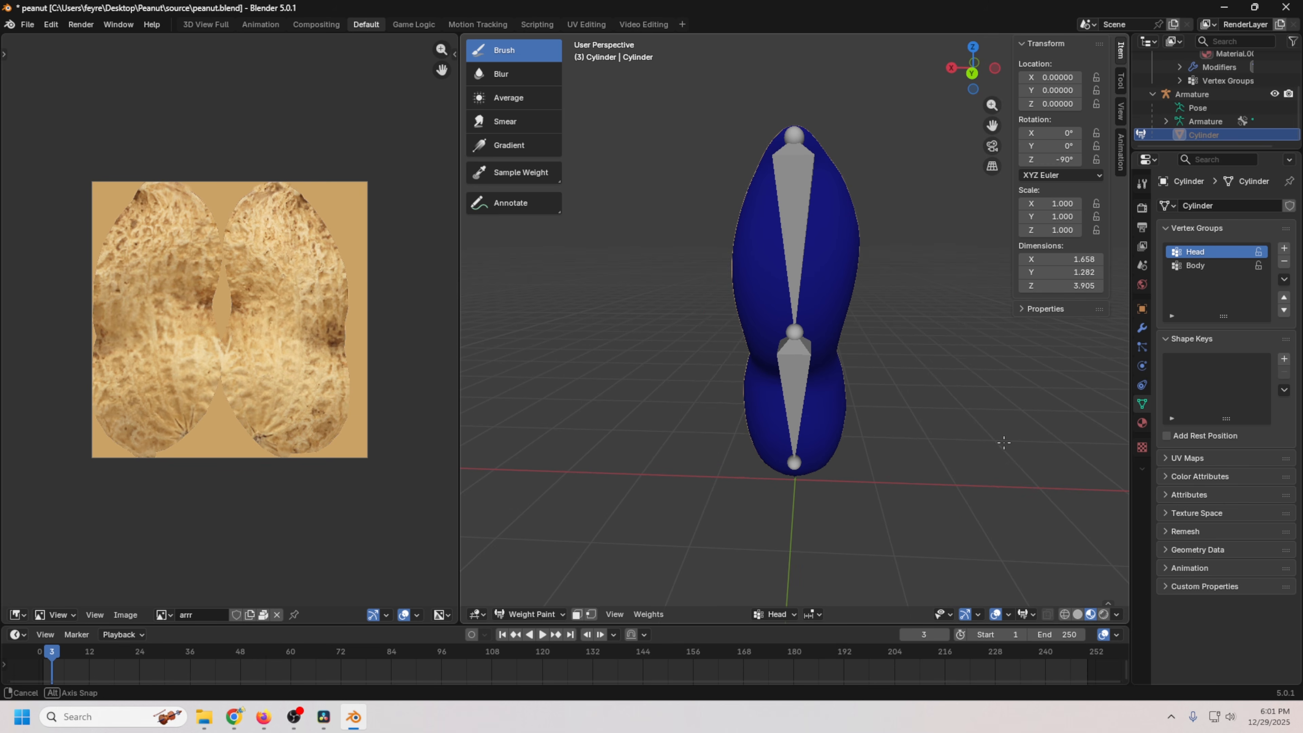
pyautogui.moveTo(839, 341); pyautogui.dragTo(844, 322, button='middle')
pyautogui.scroll(1, 843, 322)
pyautogui.rightClick(599, 342)
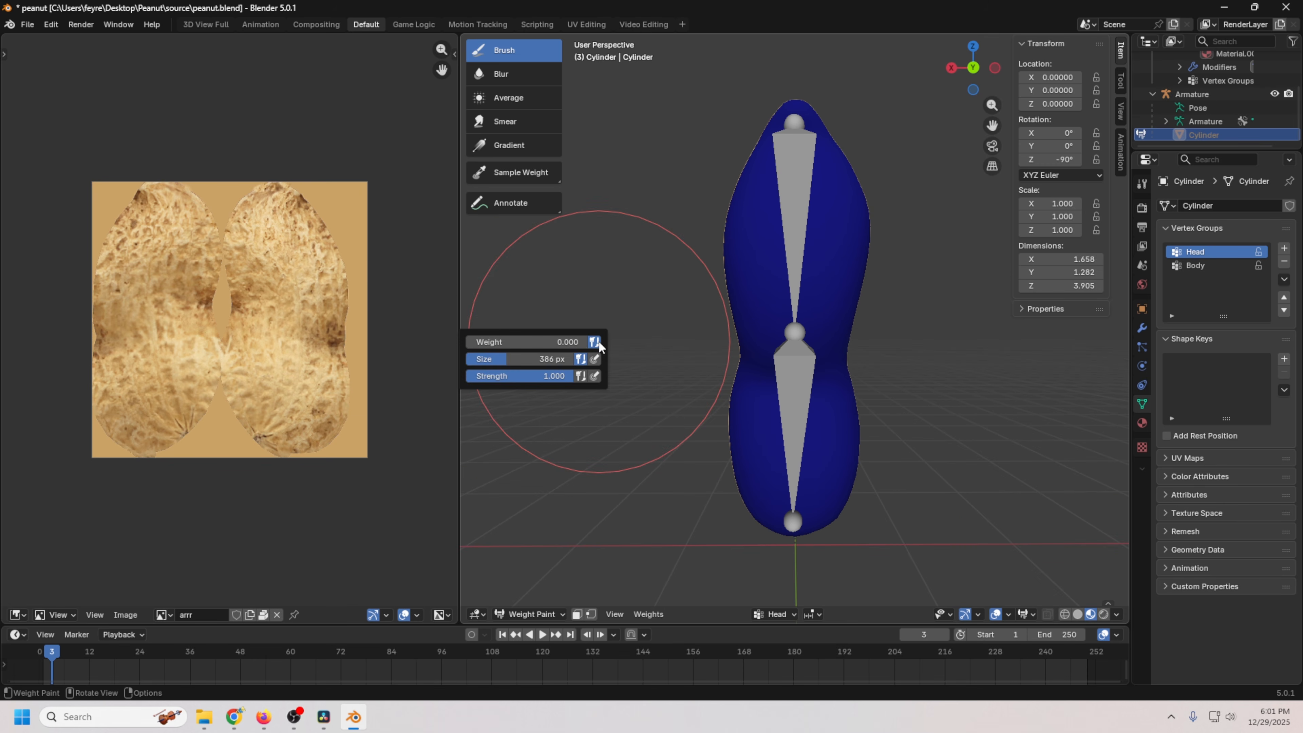
pyautogui.moveTo(479, 342)
pyautogui.mouseDown()
pyautogui.moveTo(604, 343)
pyautogui.moveTo(586, 334)
pyautogui.mouseUp()
pyautogui.moveTo(939, 174)
pyautogui.mouseDown()
pyautogui.moveTo(672, 178)
pyautogui.moveTo(709, 134)
pyautogui.moveTo(819, 139)
pyautogui.moveTo(828, 167)
pyautogui.moveTo(873, 177)
pyautogui.moveTo(882, 228)
pyautogui.moveTo(765, 234)
pyautogui.moveTo(801, 249)
pyautogui.moveTo(747, 283)
pyautogui.moveTo(867, 287)
pyautogui.moveTo(770, 279)
pyautogui.moveTo(849, 224)
pyautogui.mouseUp()
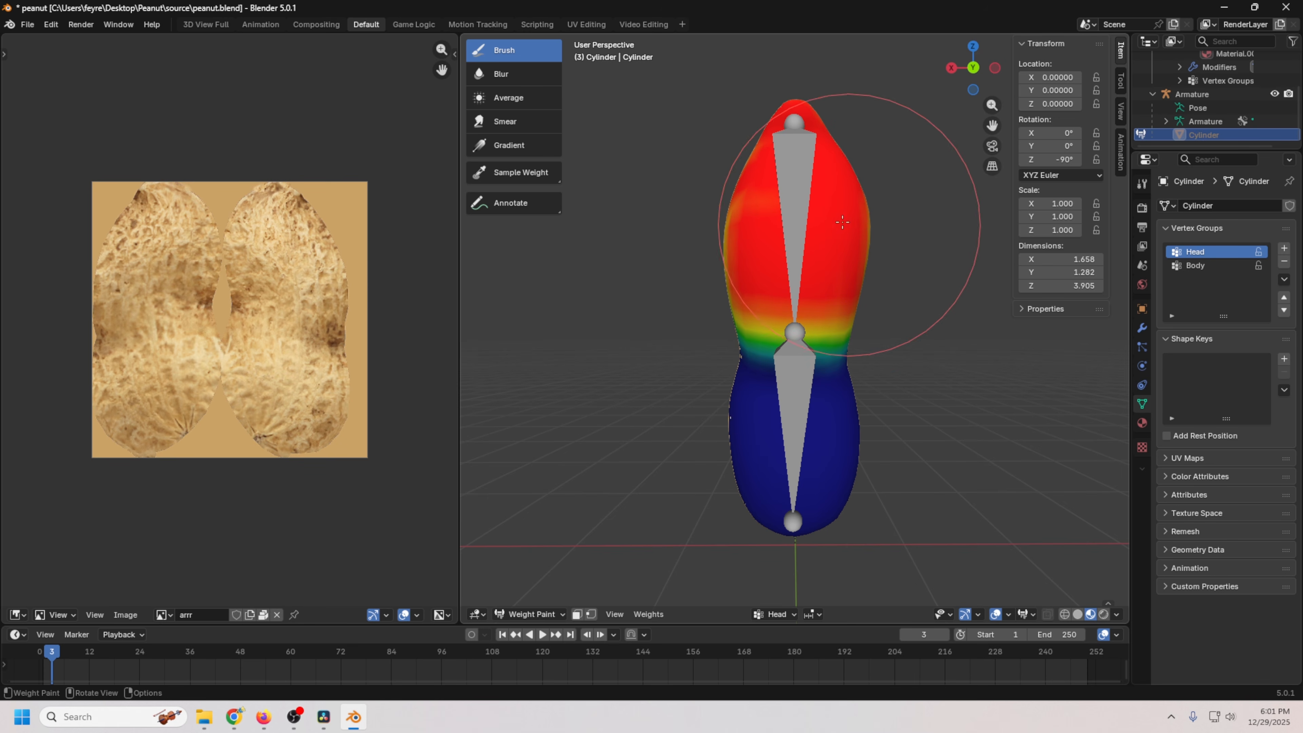
pyautogui.moveTo(677, 215); pyautogui.dragTo(770, 230, button='middle')
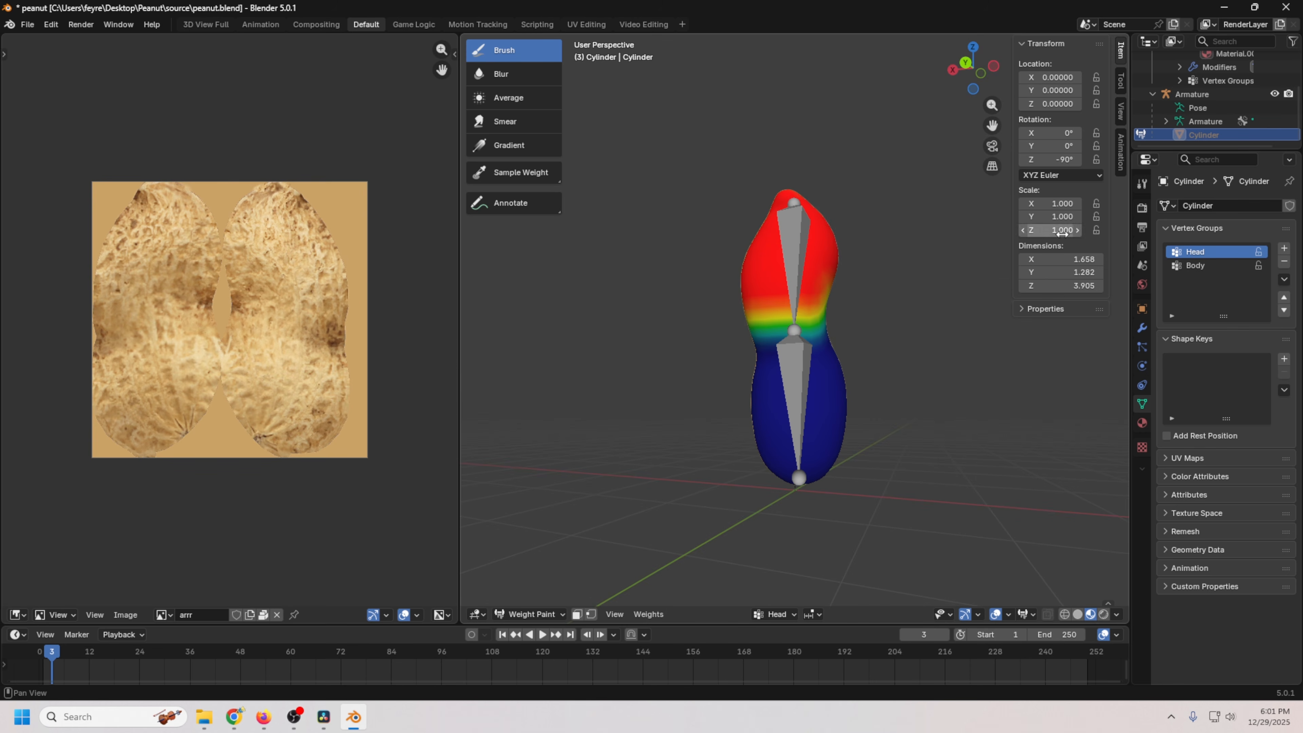
# Make the Body group active and paint the peanut's lower lobe with full weight from several sides.
pyautogui.click(1196, 265)
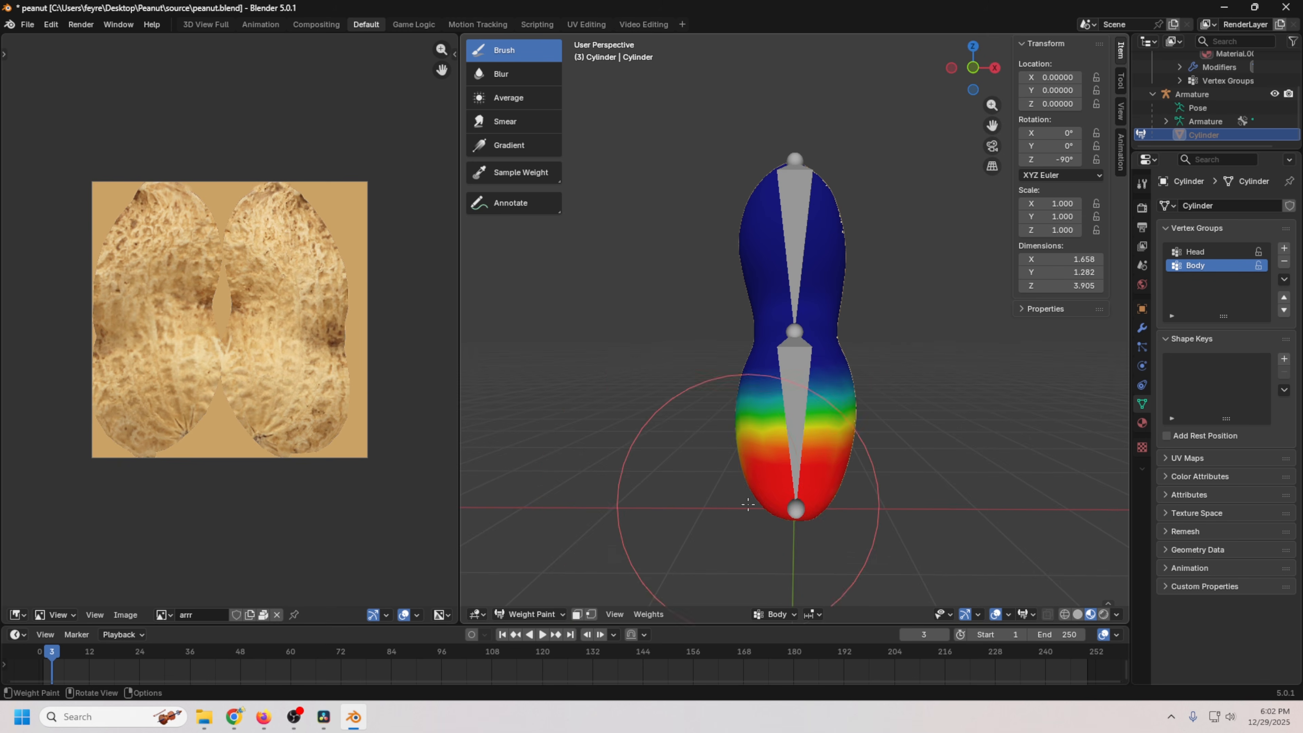
pyautogui.moveTo(747, 506); pyautogui.dragTo(724, 388)
pyautogui.moveTo(723, 388)
pyautogui.mouseDown(button='middle')
pyautogui.moveTo(634, 408)
pyautogui.moveTo(693, 513)
pyautogui.moveTo(780, 564)
pyautogui.moveTo(938, 506)
pyautogui.moveTo(731, 494)
pyautogui.mouseUp(button='middle')
pyautogui.moveTo(851, 500); pyautogui.dragTo(882, 462, button='middle')
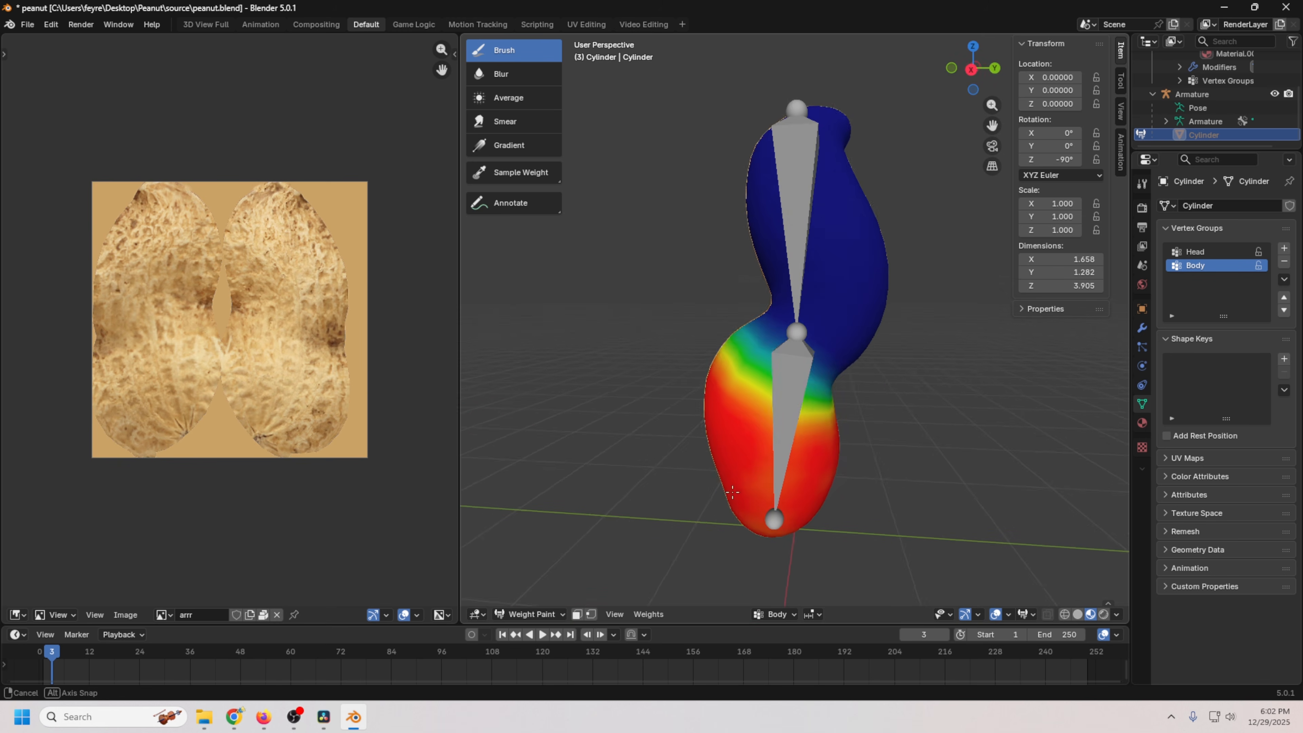
# Compare the two vertex groups, and extend the Head group's full weight down to the peanut's waist on all sides.
pyautogui.click(1201, 252)
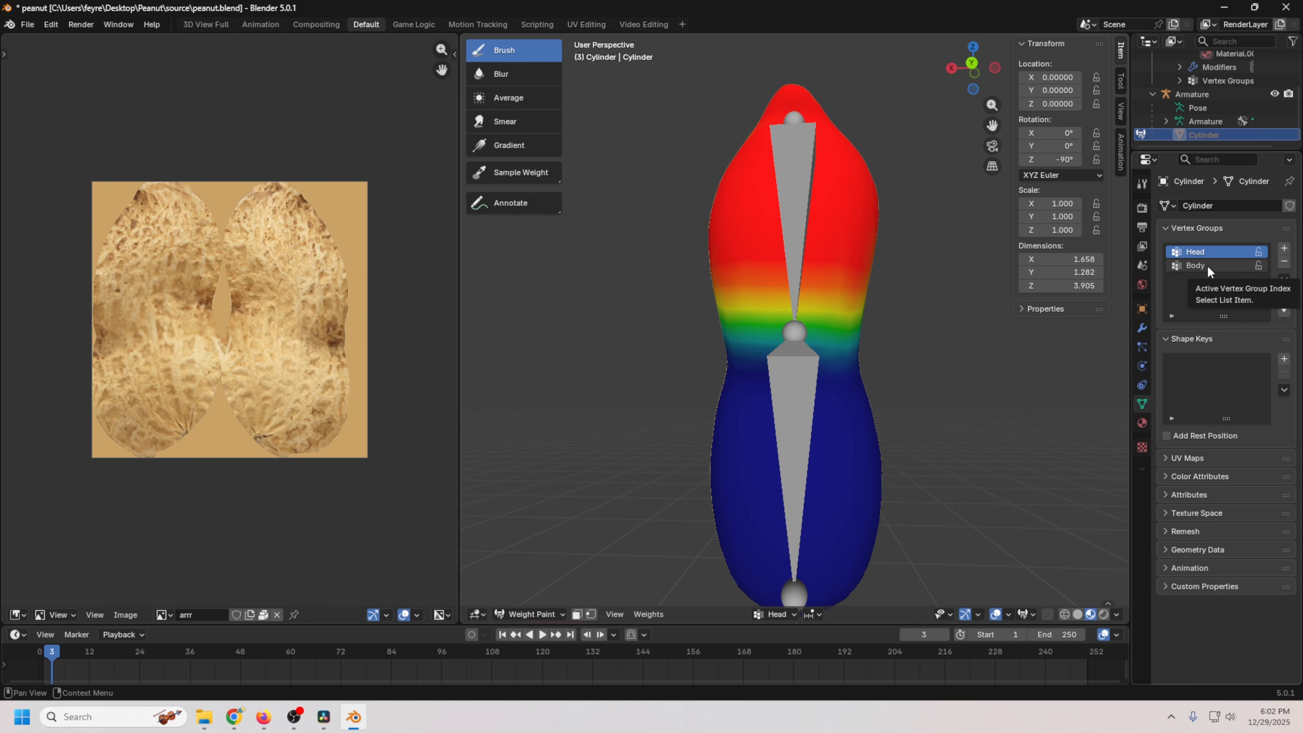
pyautogui.click(1207, 266)
pyautogui.click(1203, 254)
pyautogui.click(1206, 265)
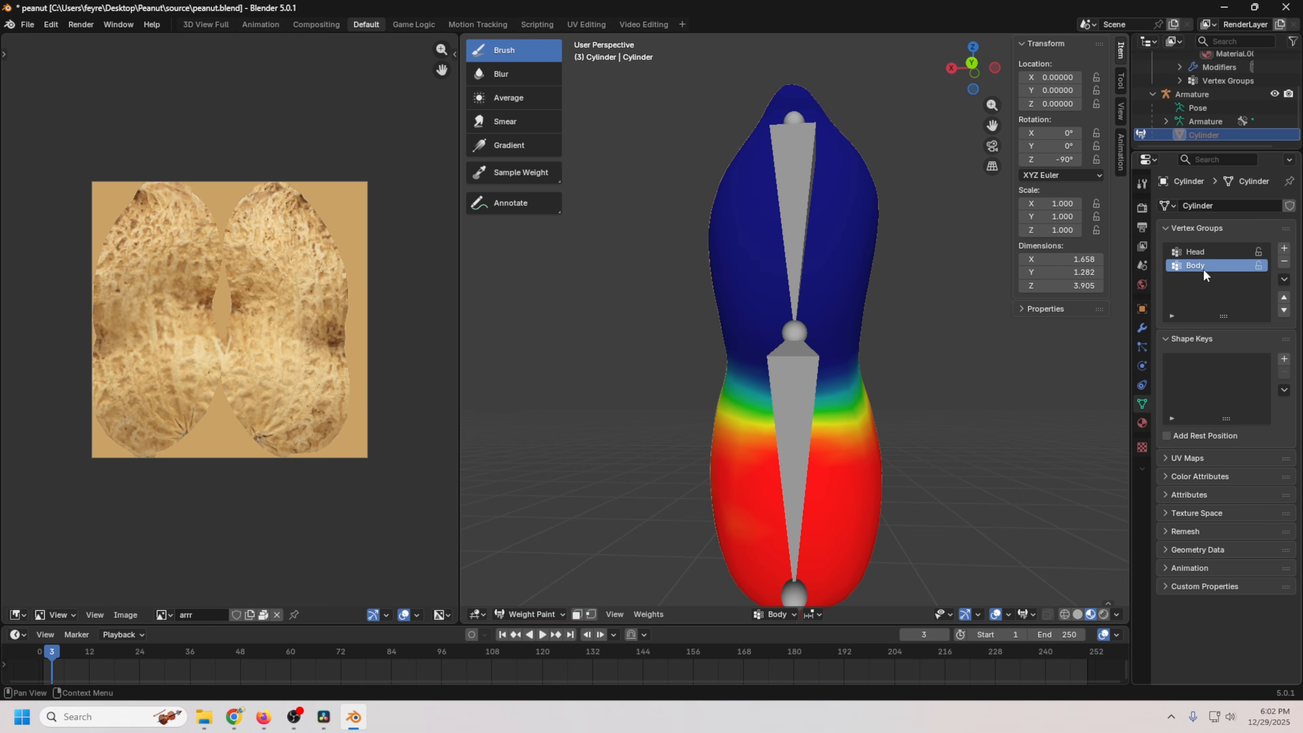
pyautogui.click(1207, 253)
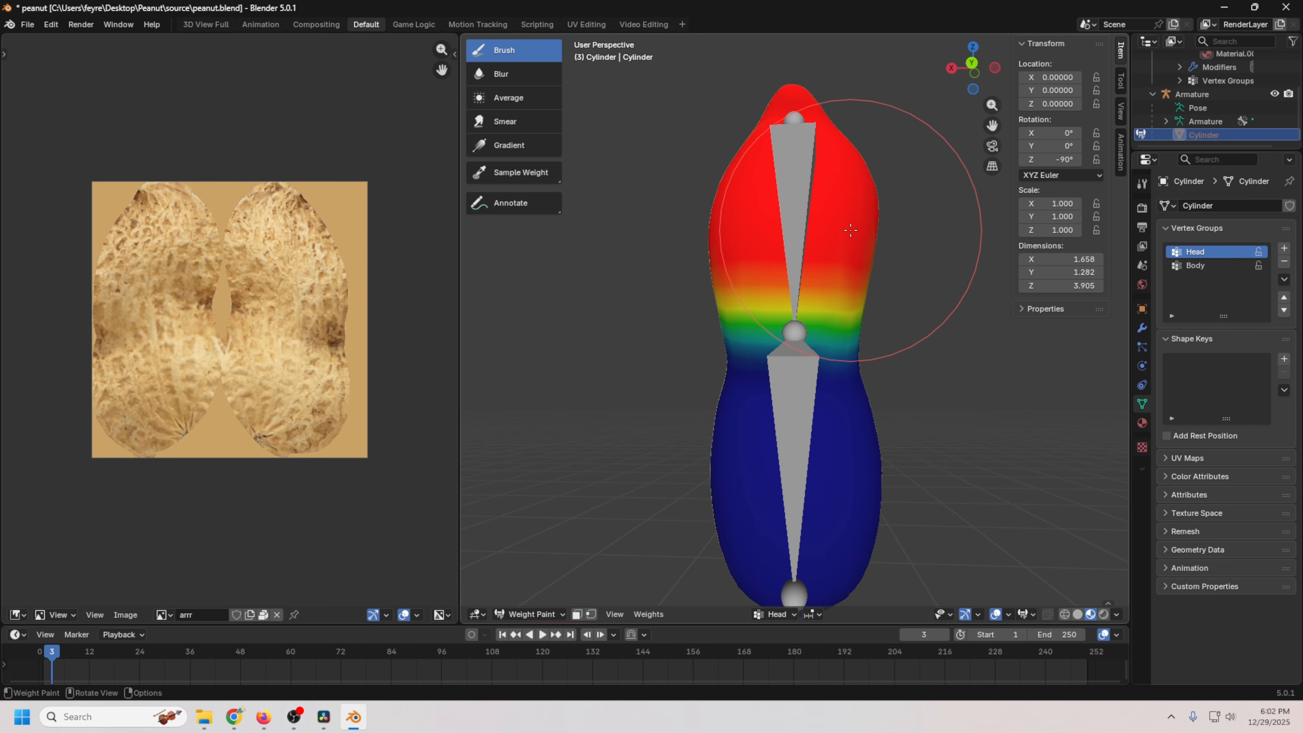
pyautogui.moveTo(850, 225); pyautogui.dragTo(820, 269)
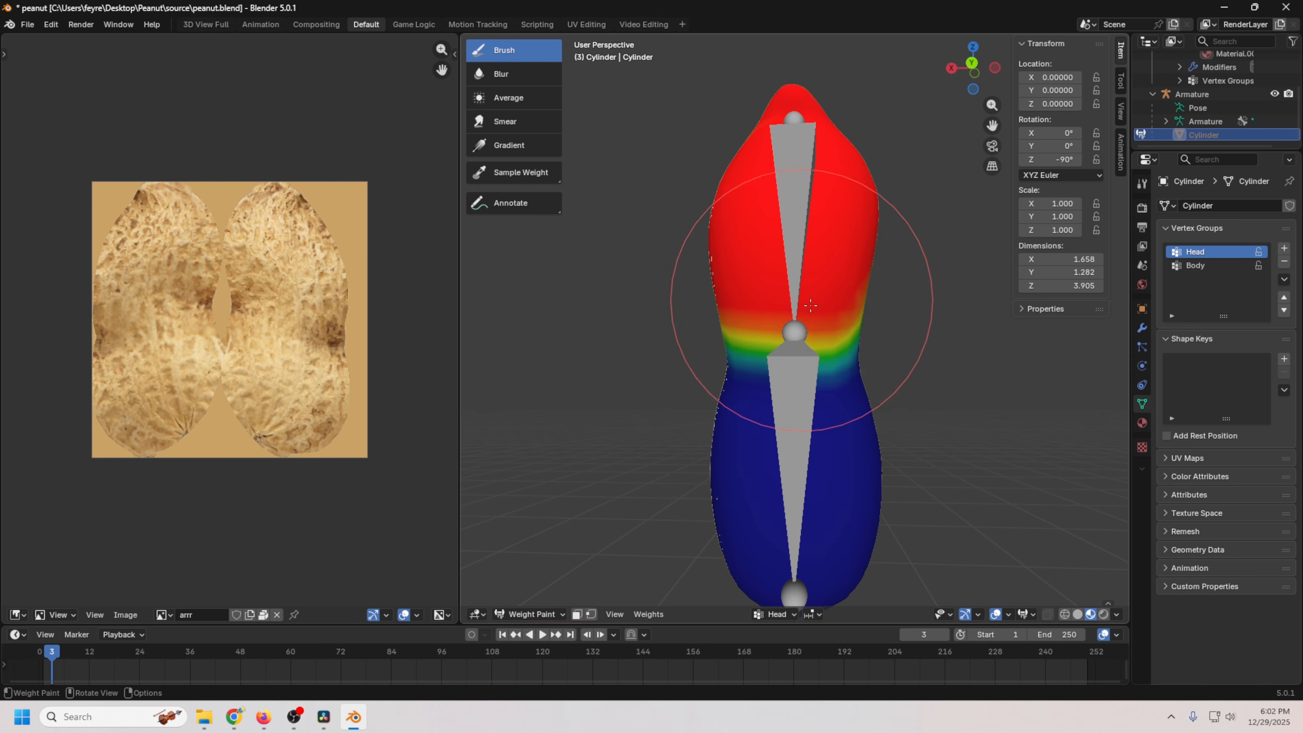
pyautogui.moveTo(784, 321); pyautogui.dragTo(755, 317)
pyautogui.moveTo(974, 373); pyautogui.dragTo(811, 386, button='middle')
pyautogui.scroll(1, 770, 367)
pyautogui.moveTo(702, 338)
pyautogui.mouseDown()
pyautogui.moveTo(694, 329)
pyautogui.moveTo(769, 222)
pyautogui.mouseUp()
pyautogui.moveTo(759, 226); pyautogui.dragTo(997, 360, button='middle')
pyautogui.scroll(-1, 1003, 388)
# Make the Body group active and extend its full weight up to the peanut's waist on all sides.
pyautogui.click(1198, 267)
pyautogui.moveTo(667, 441); pyautogui.dragTo(769, 495, button='middle')
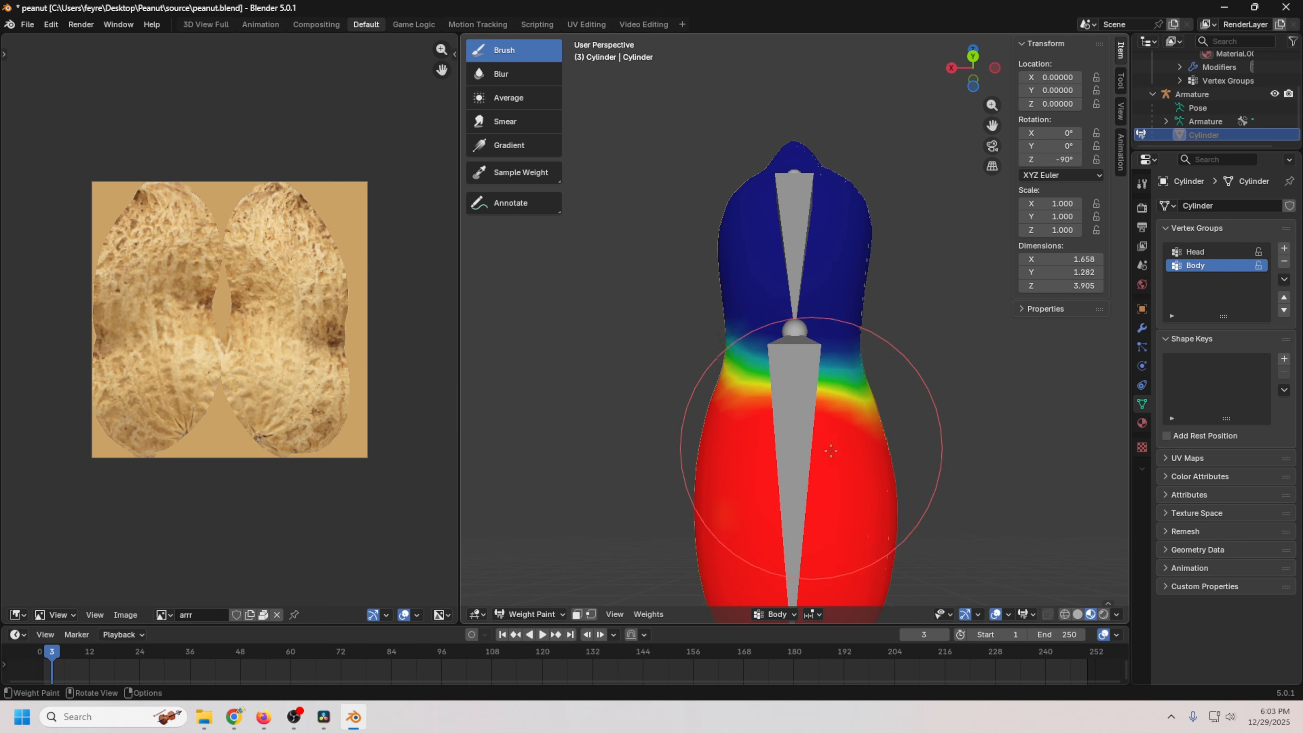
pyautogui.moveTo(1047, 518); pyautogui.dragTo(871, 550, button='middle')
pyautogui.scroll(1, 868, 547)
pyautogui.moveTo(768, 464)
pyautogui.mouseDown()
pyautogui.moveTo(922, 436)
pyautogui.moveTo(918, 397)
pyautogui.mouseUp()
pyautogui.moveTo(1011, 436); pyautogui.dragTo(936, 500, button='middle')
pyautogui.scroll(1, 873, 452)
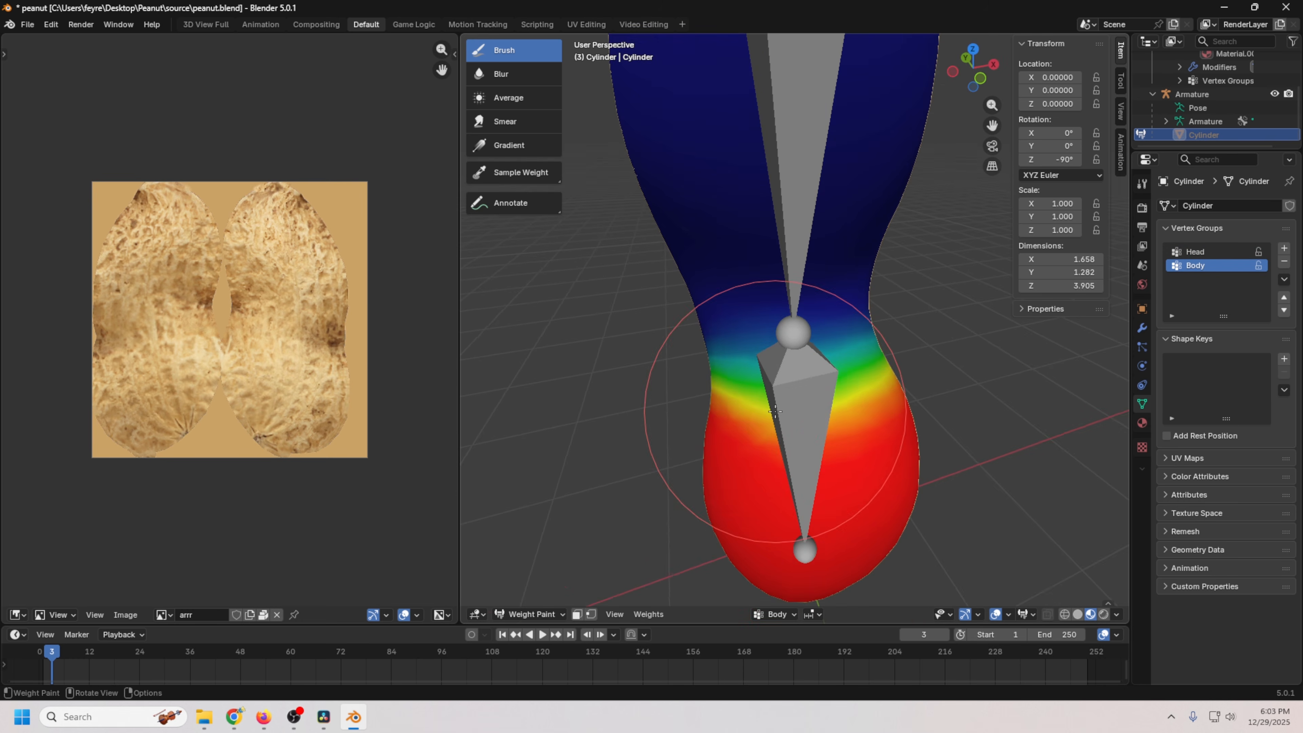
pyautogui.moveTo(774, 414); pyautogui.dragTo(713, 408)
pyautogui.moveTo(713, 407); pyautogui.dragTo(924, 421, button='middle')
pyautogui.scroll(-3, 923, 565)
pyautogui.moveTo(923, 585)
pyautogui.mouseDown(button='middle')
pyautogui.moveTo(927, 560)
pyautogui.moveTo(858, 559)
pyautogui.mouseUp(button='middle')
pyautogui.scroll(2, 858, 559)
# Check the Head and Body weights against each other at the waist, and return the peanut mesh to Object Mode.
pyautogui.click(1221, 253)
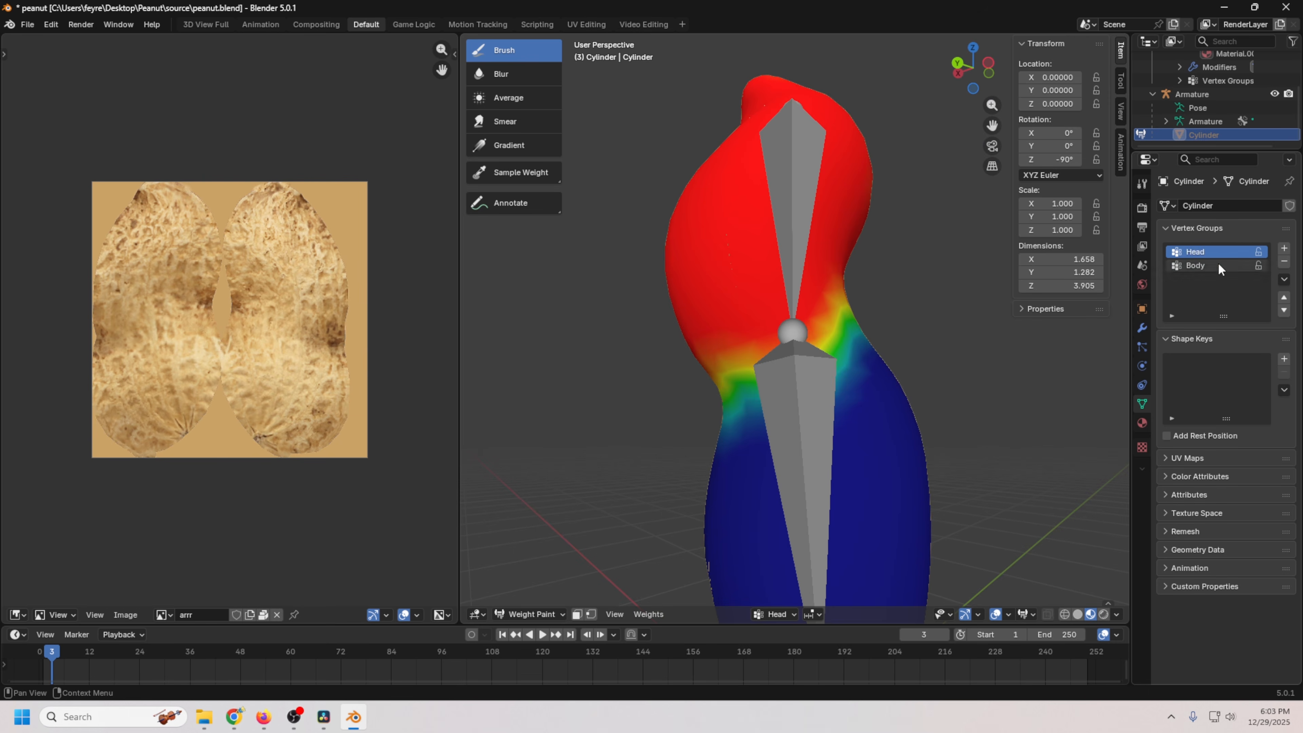
pyautogui.click(1221, 266)
pyautogui.scroll(-4, 991, 431)
pyautogui.moveTo(898, 462)
pyautogui.mouseDown(button='middle')
pyautogui.moveTo(1003, 480)
pyautogui.moveTo(963, 480)
pyautogui.mouseUp(button='middle')
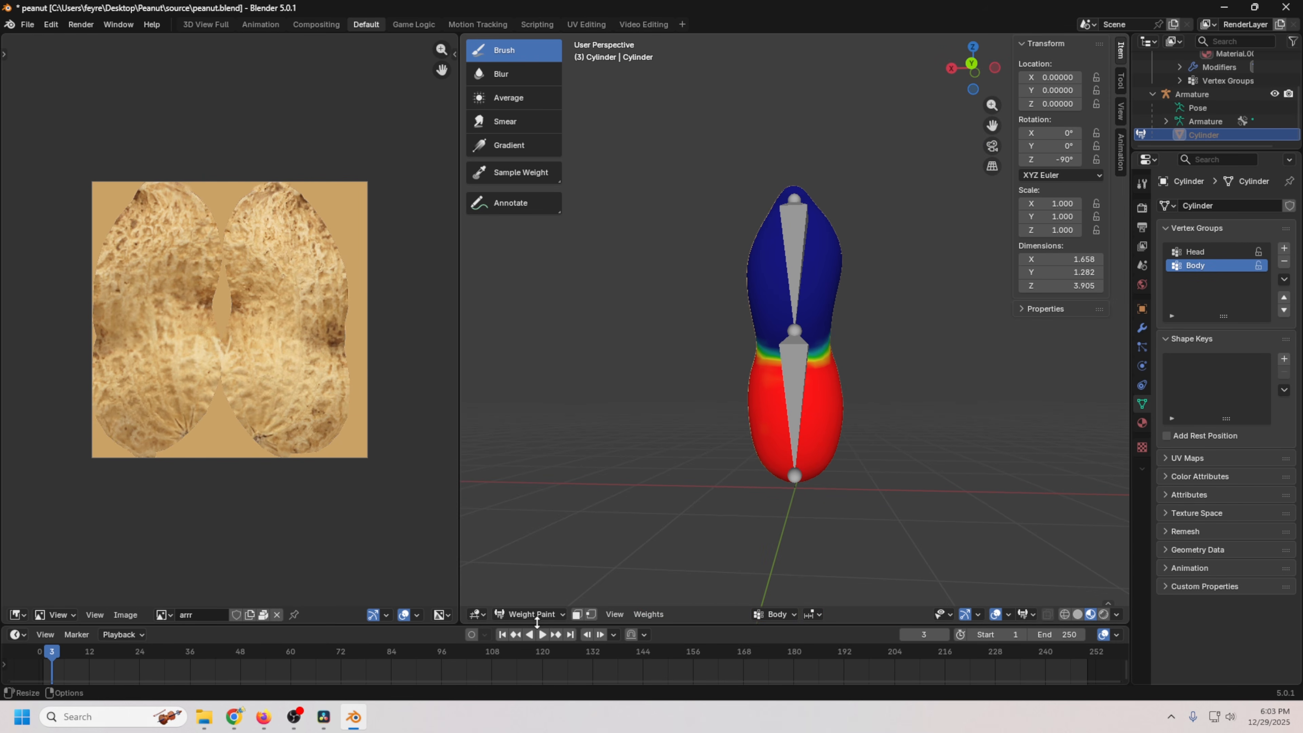
pyautogui.click(534, 614)
pyautogui.click(536, 527)
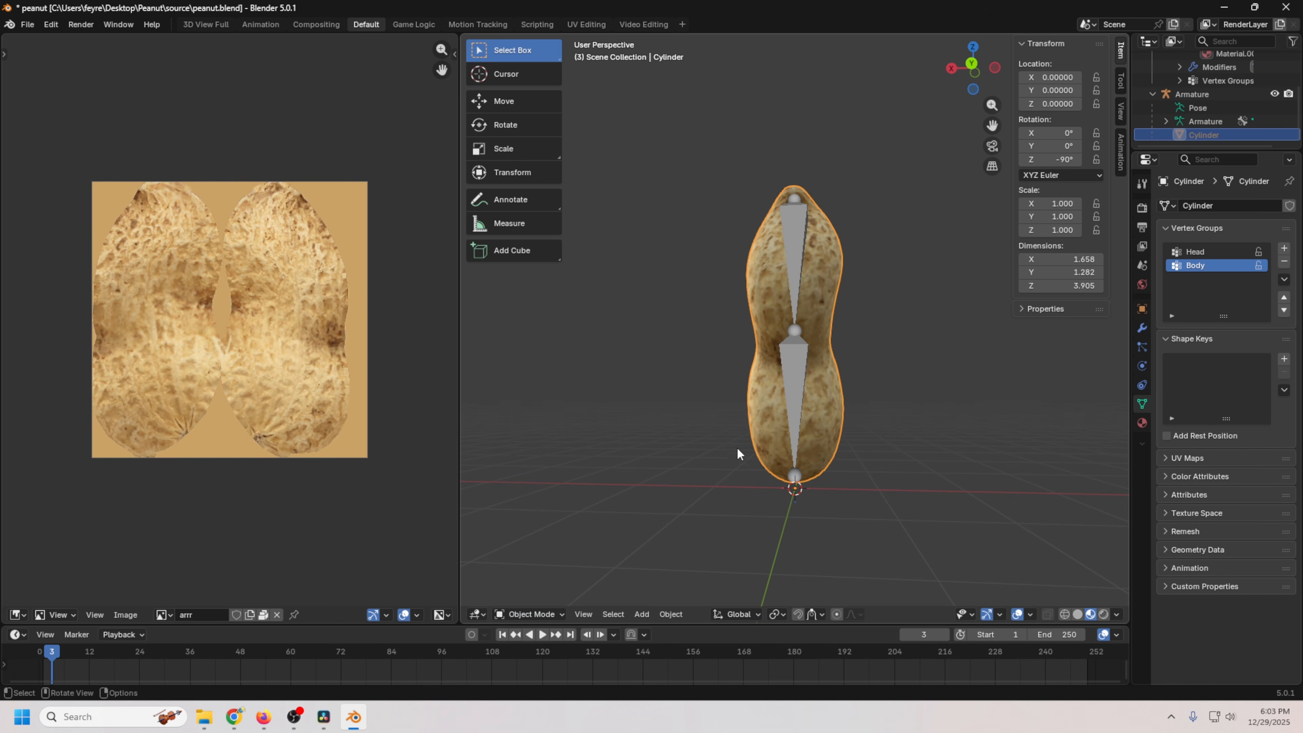
# Test the rig by rotating the armature's Body bone slightly in Pose Mode, and cancel the rotation.
pyautogui.click(791, 391)
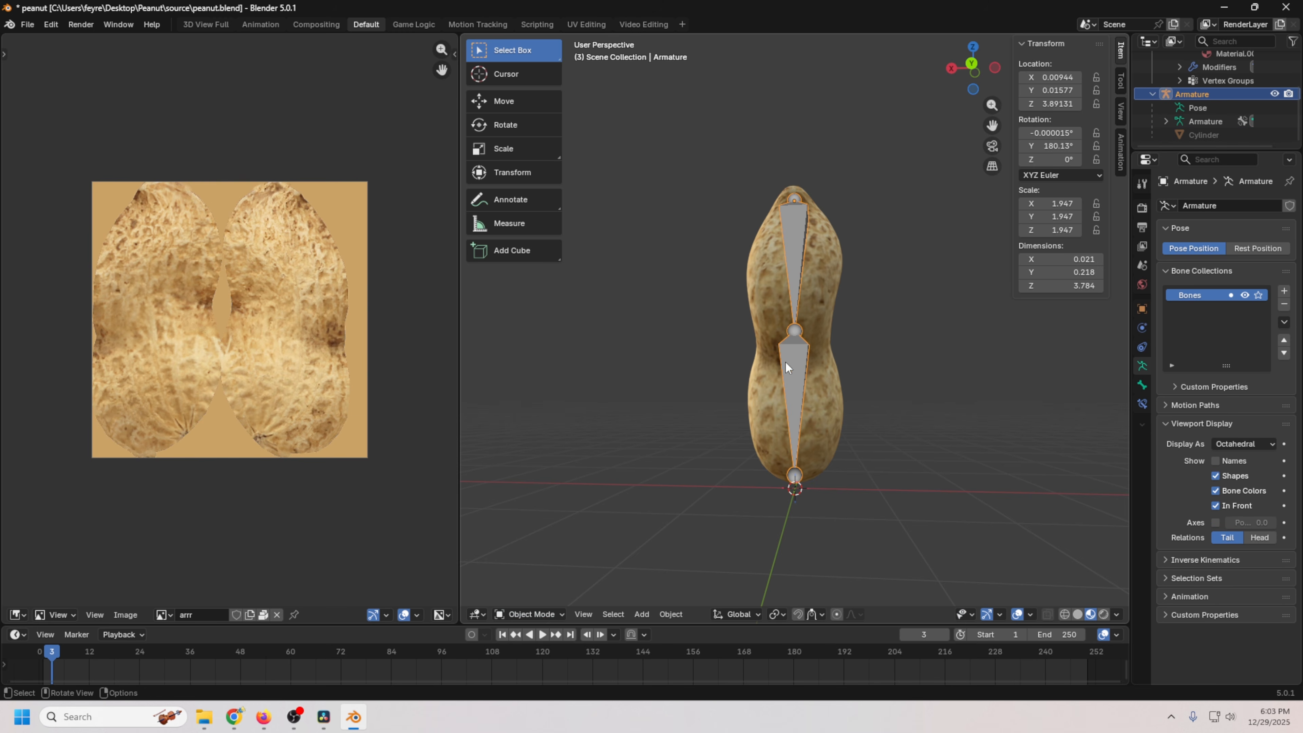
pyautogui.click(531, 598)
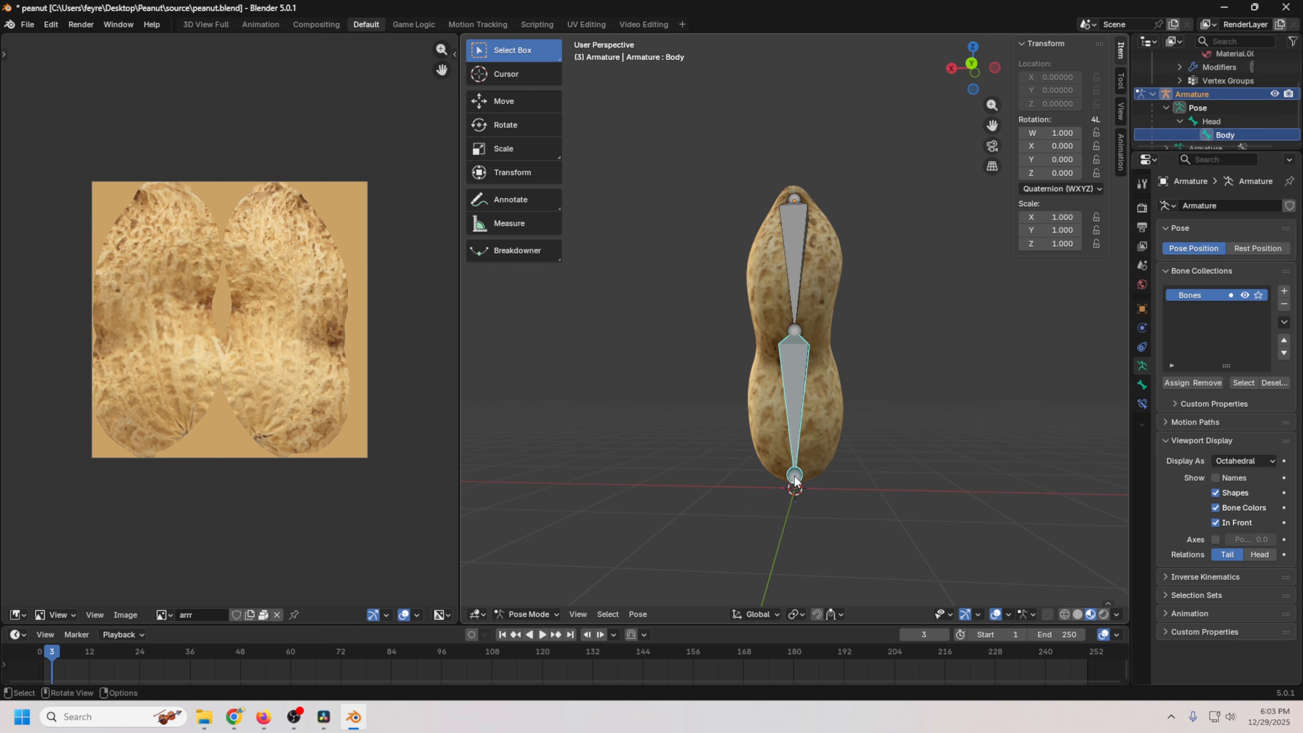
pyautogui.press('r')
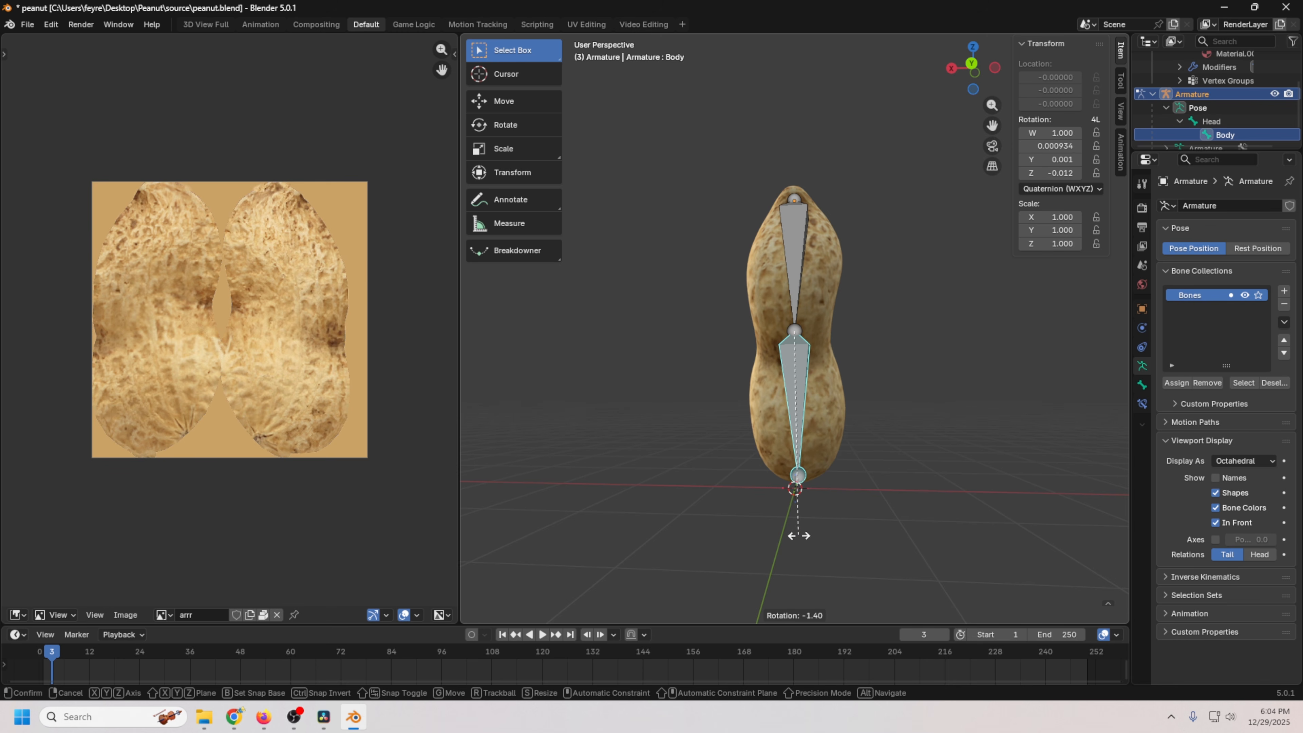
pyautogui.press('Escape')
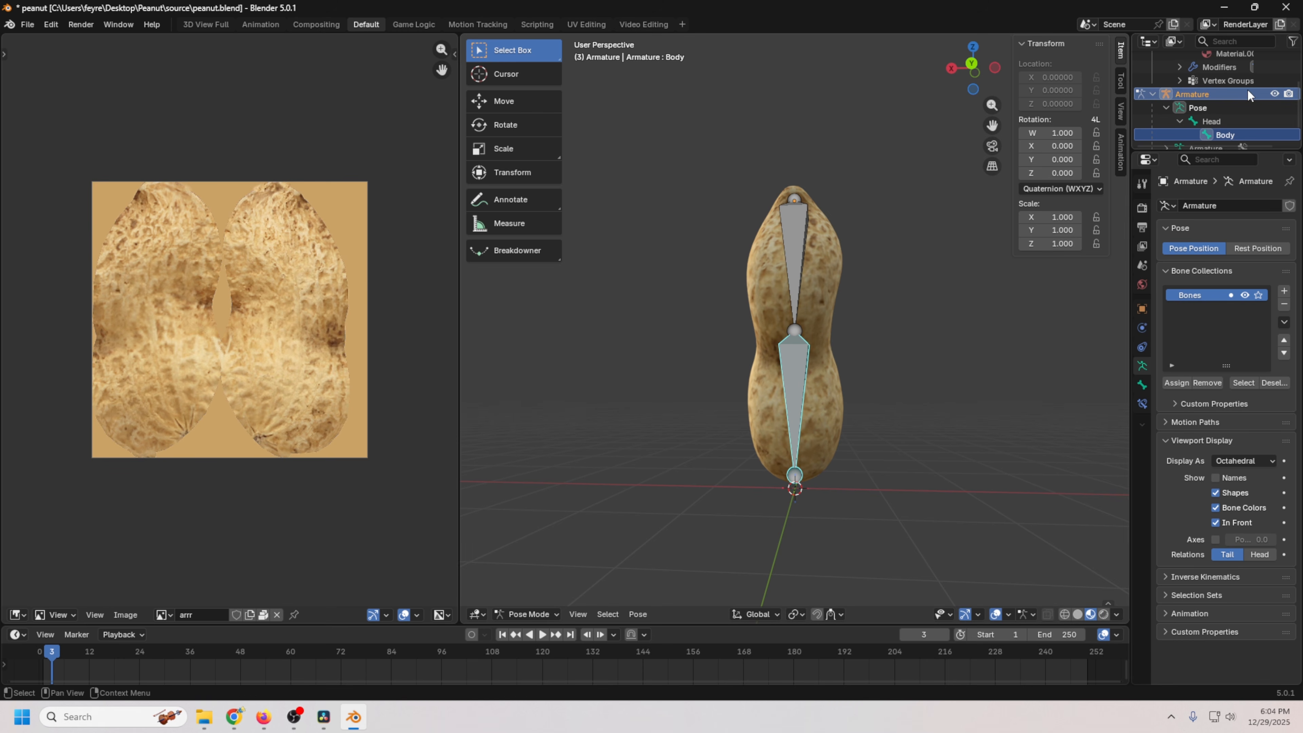
# Select the peanut mesh together with its armature and start an FBX export.
pyautogui.scroll(-2, 1201, 135)
pyautogui.click(1197, 134)
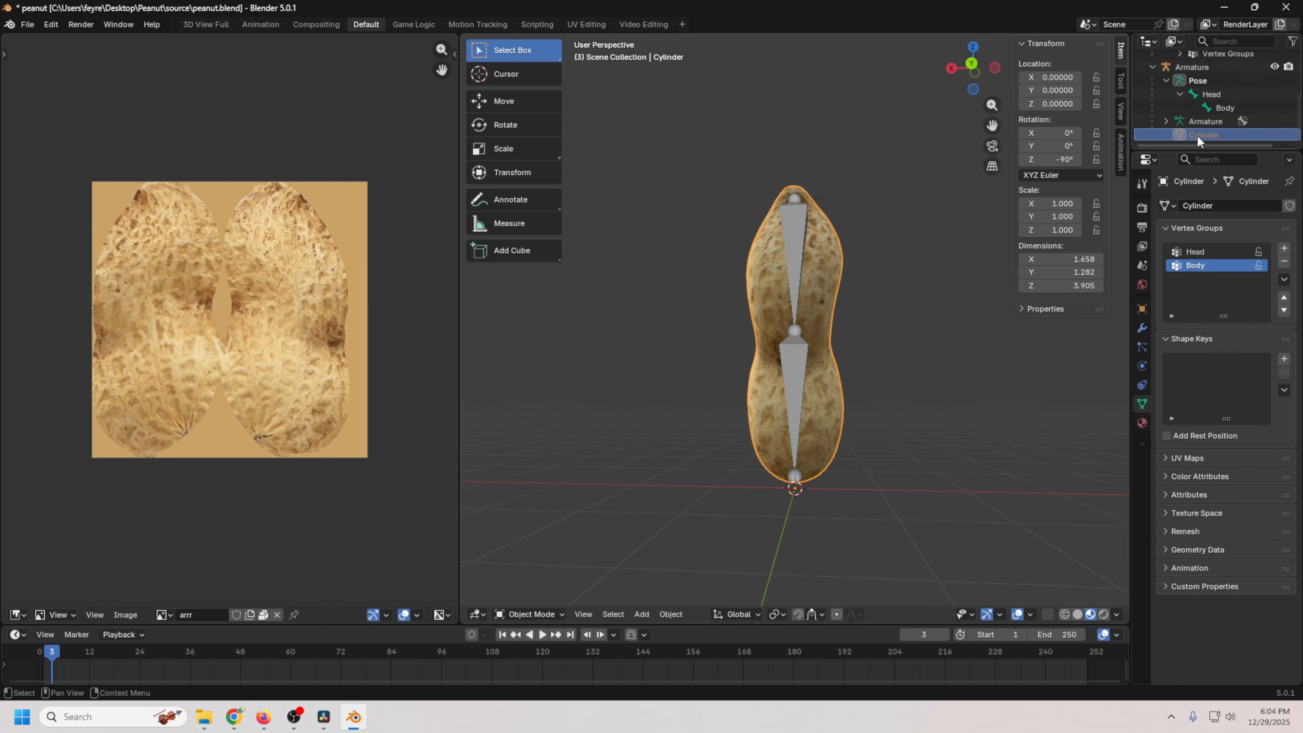
pyautogui.scroll(4, 1179, 133)
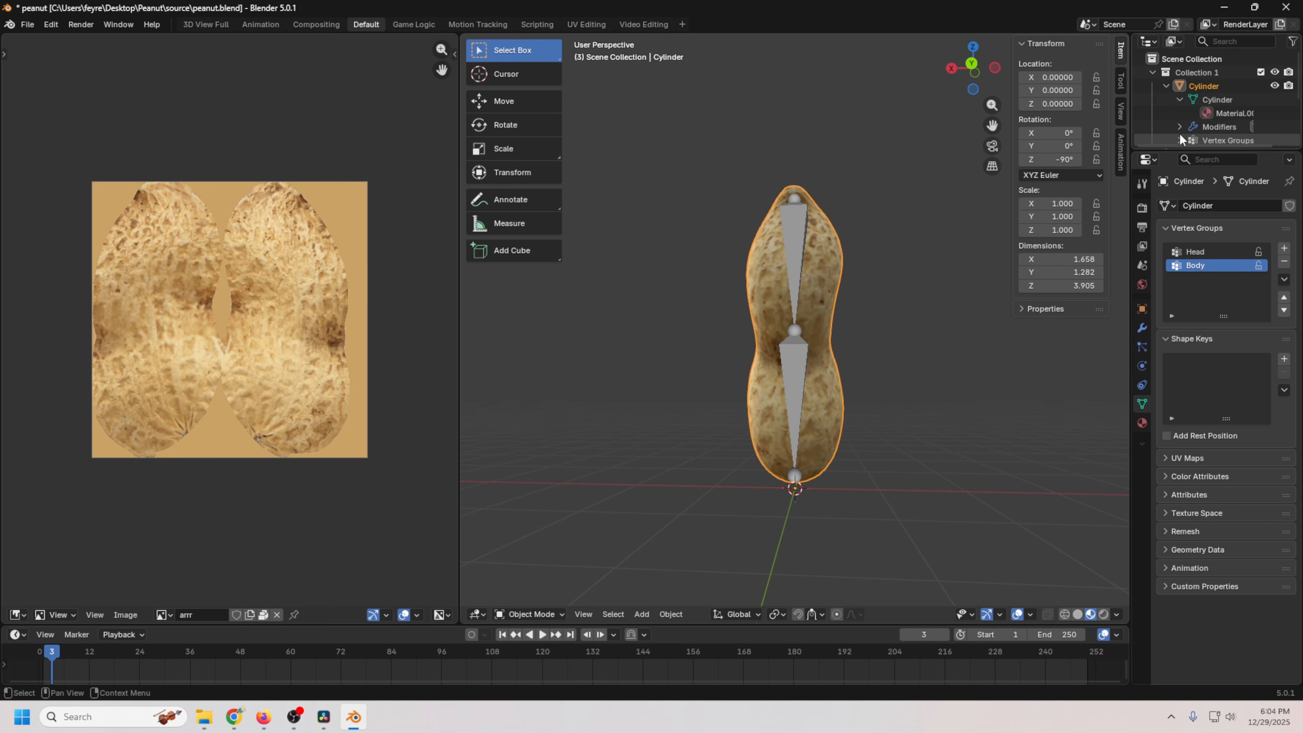
pyautogui.click(1191, 85)
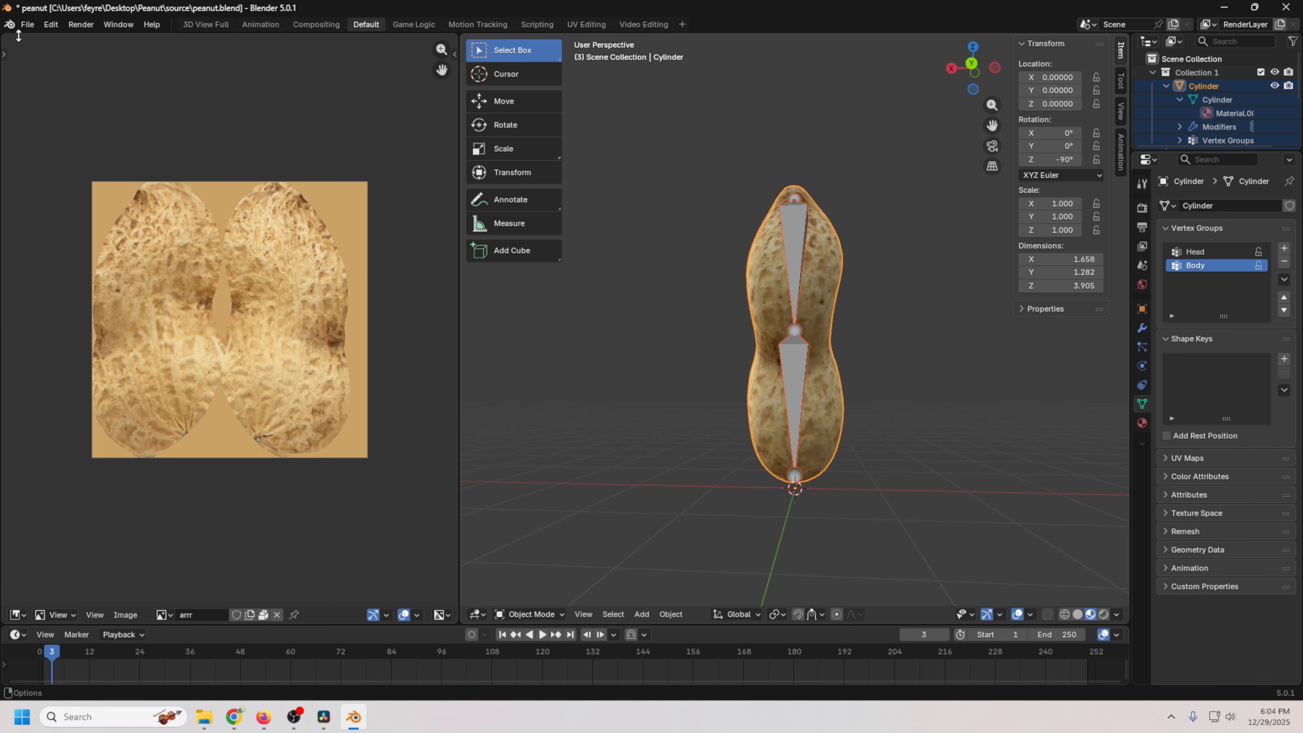
pyautogui.click(27, 25)
pyautogui.moveTo(20, 70)
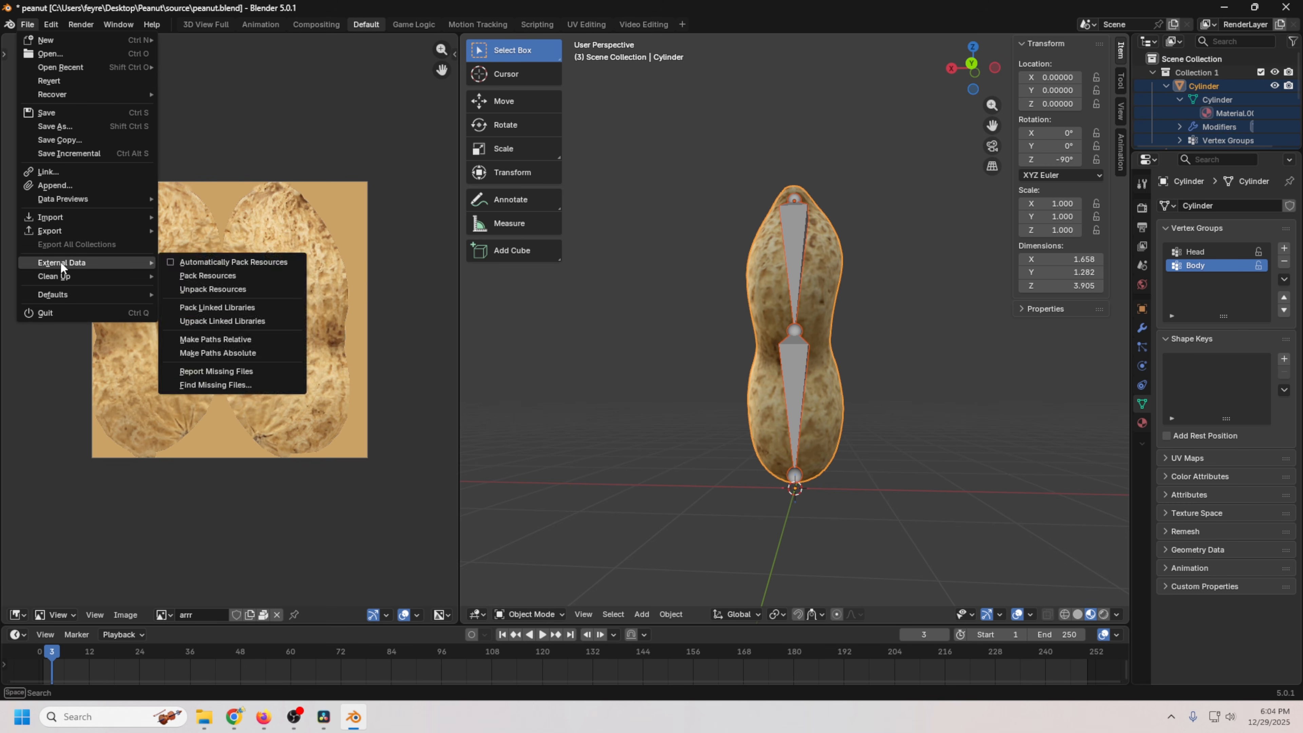
pyautogui.moveTo(72, 231)
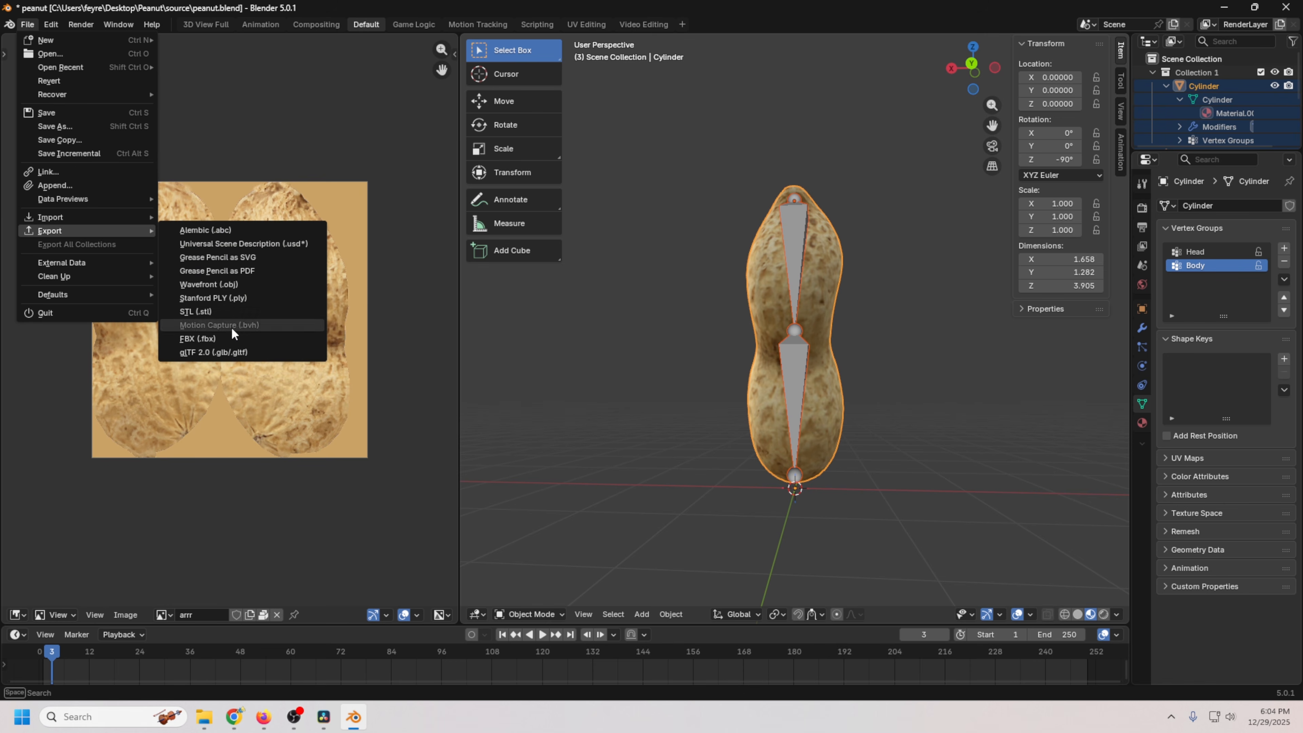
pyautogui.click(189, 340)
# Limit the FBX export to selected and visible objects, including only the Armature and Mesh object types.
pyautogui.click(769, 272)
pyautogui.click(767, 288)
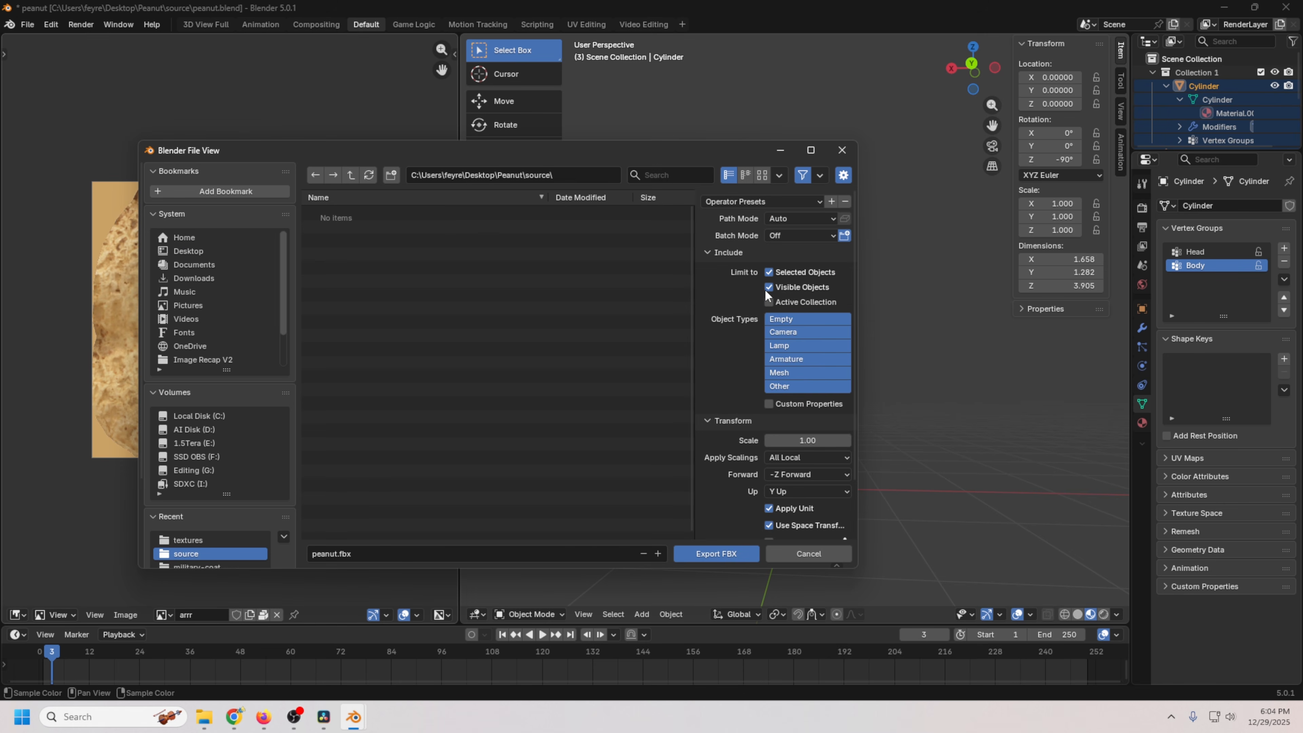
pyautogui.keyDown('shift'); pyautogui.click(788, 374); pyautogui.keyUp('shift')
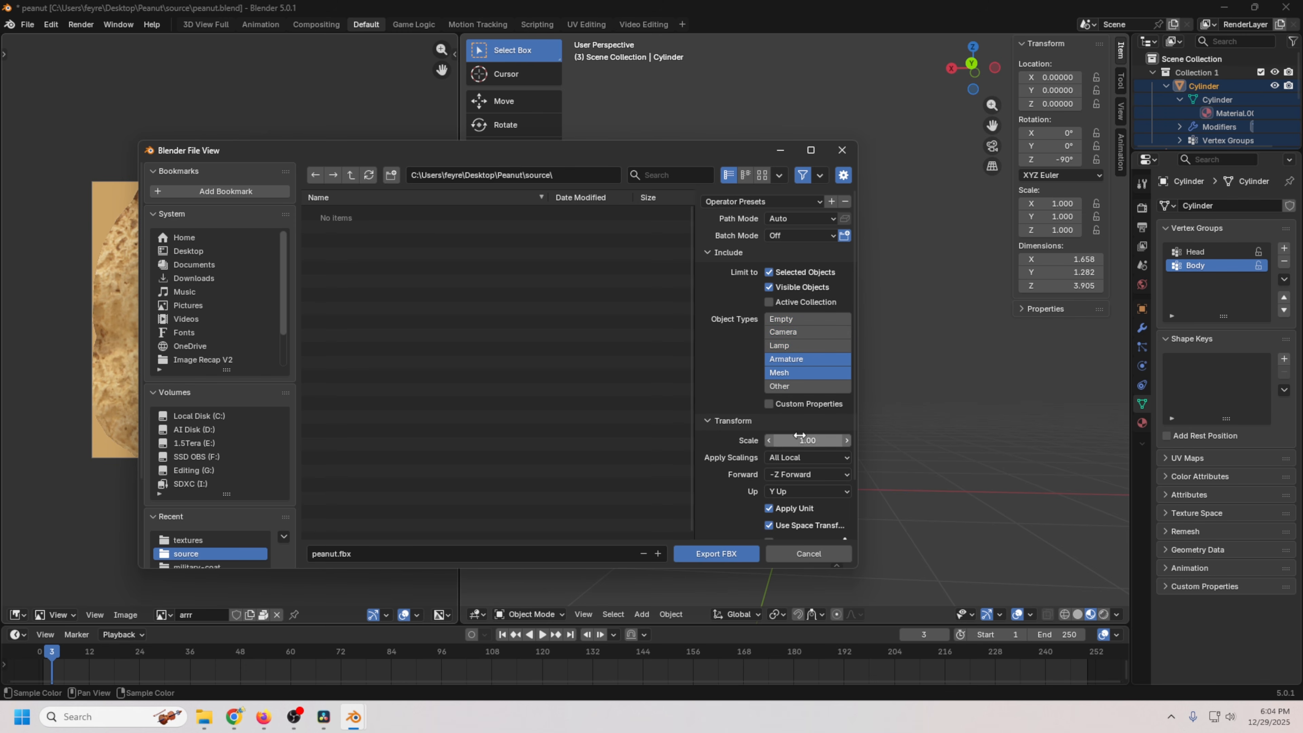
# Export peanut.fbx with Apply Transform on and Add Leaf Bones and Animation off, and save the Blender file.
pyautogui.scroll(-3, 745, 487)
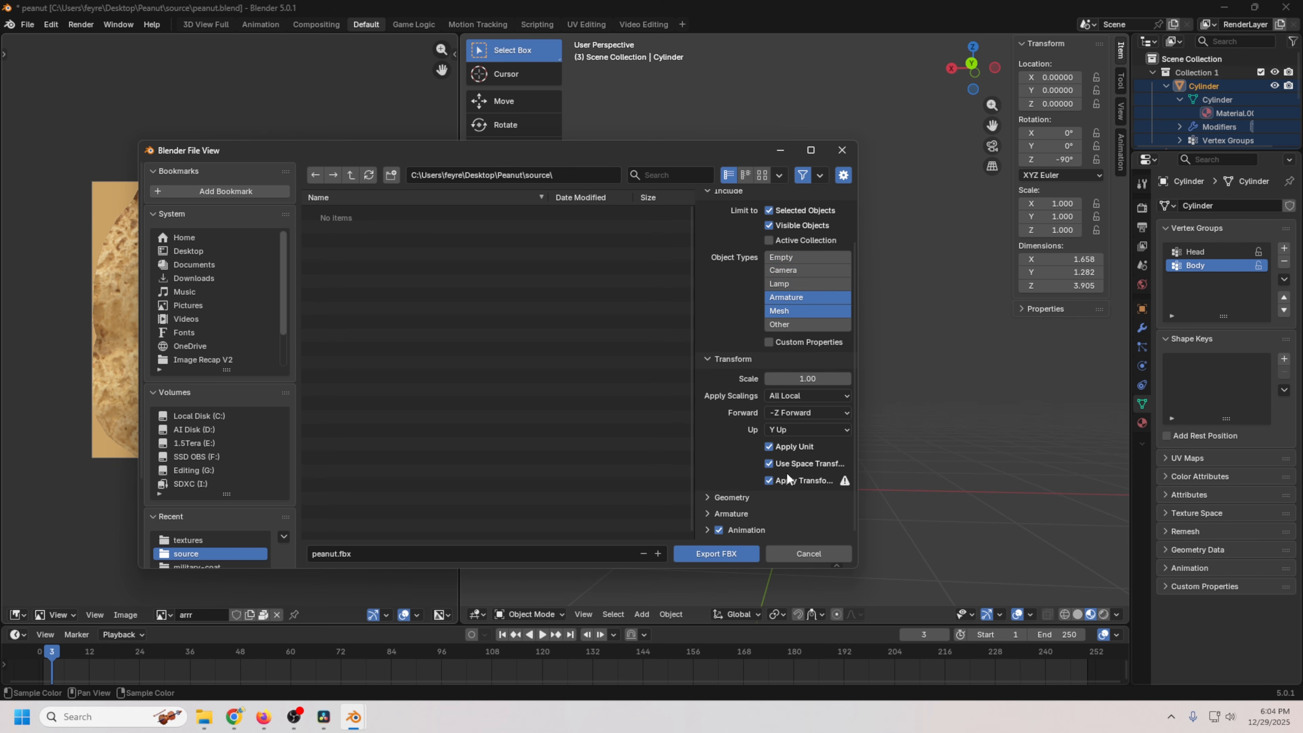
pyautogui.click(723, 497)
pyautogui.scroll(-5, 715, 464)
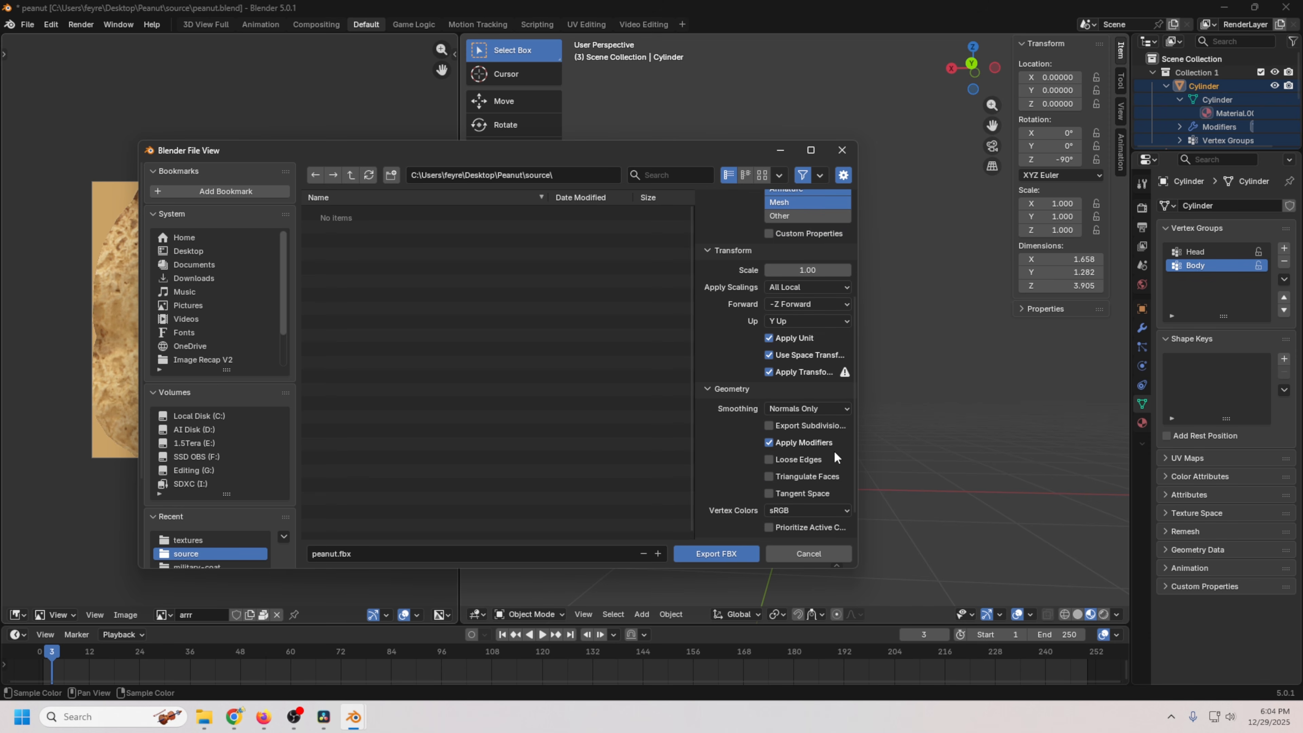
pyautogui.scroll(-5, 726, 449)
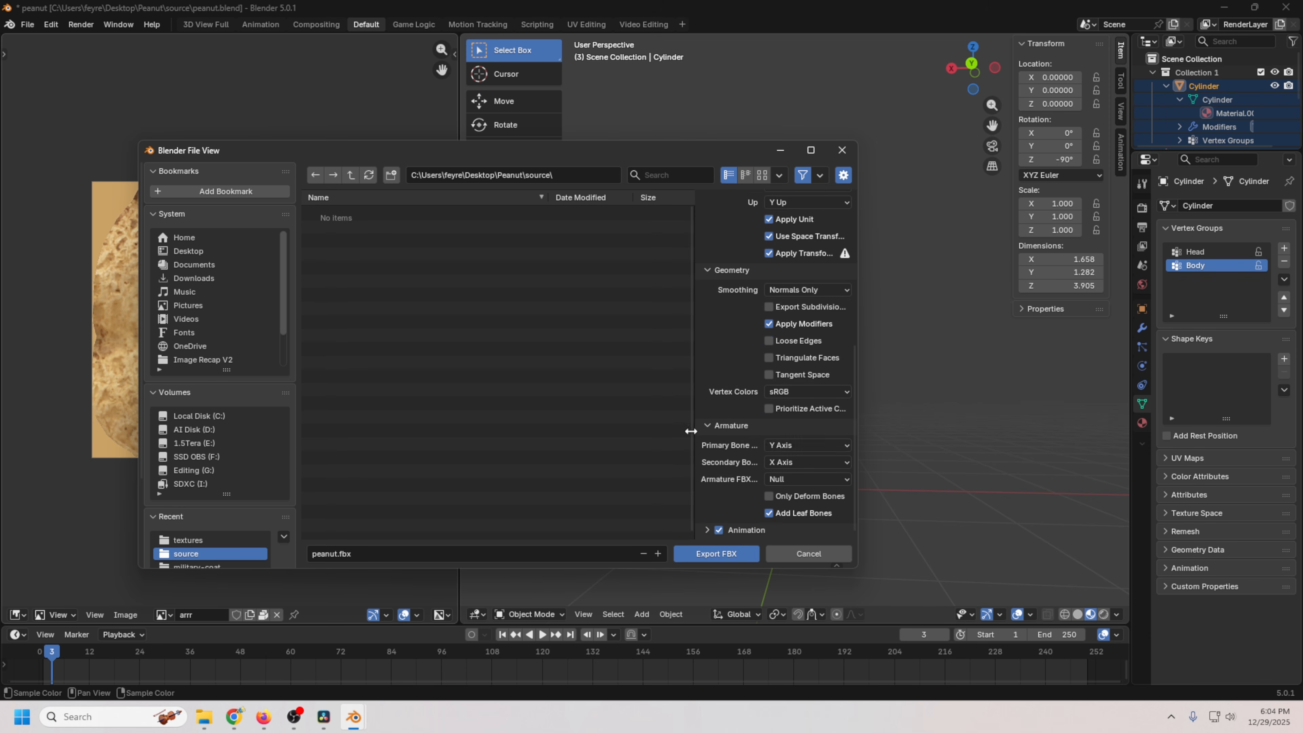
pyautogui.click(766, 512)
pyautogui.click(718, 531)
pyautogui.press('Return')
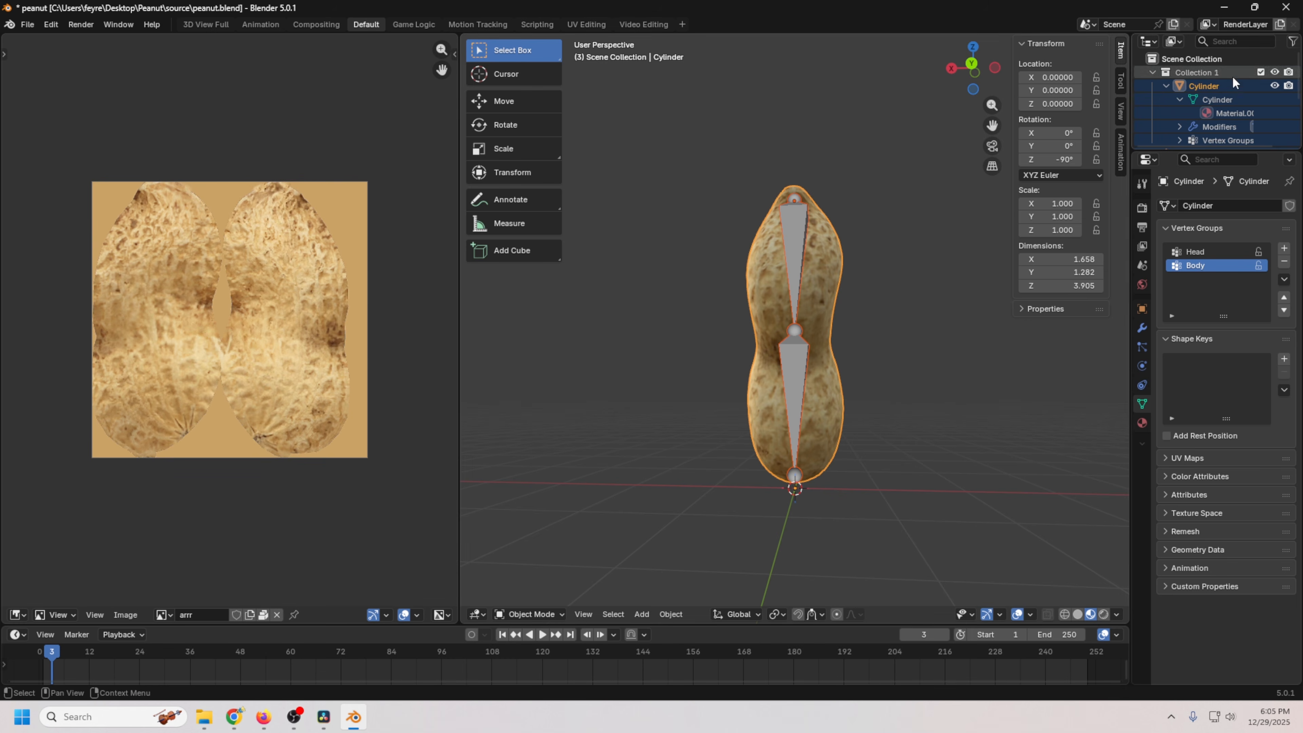
pyautogui.click(28, 26)
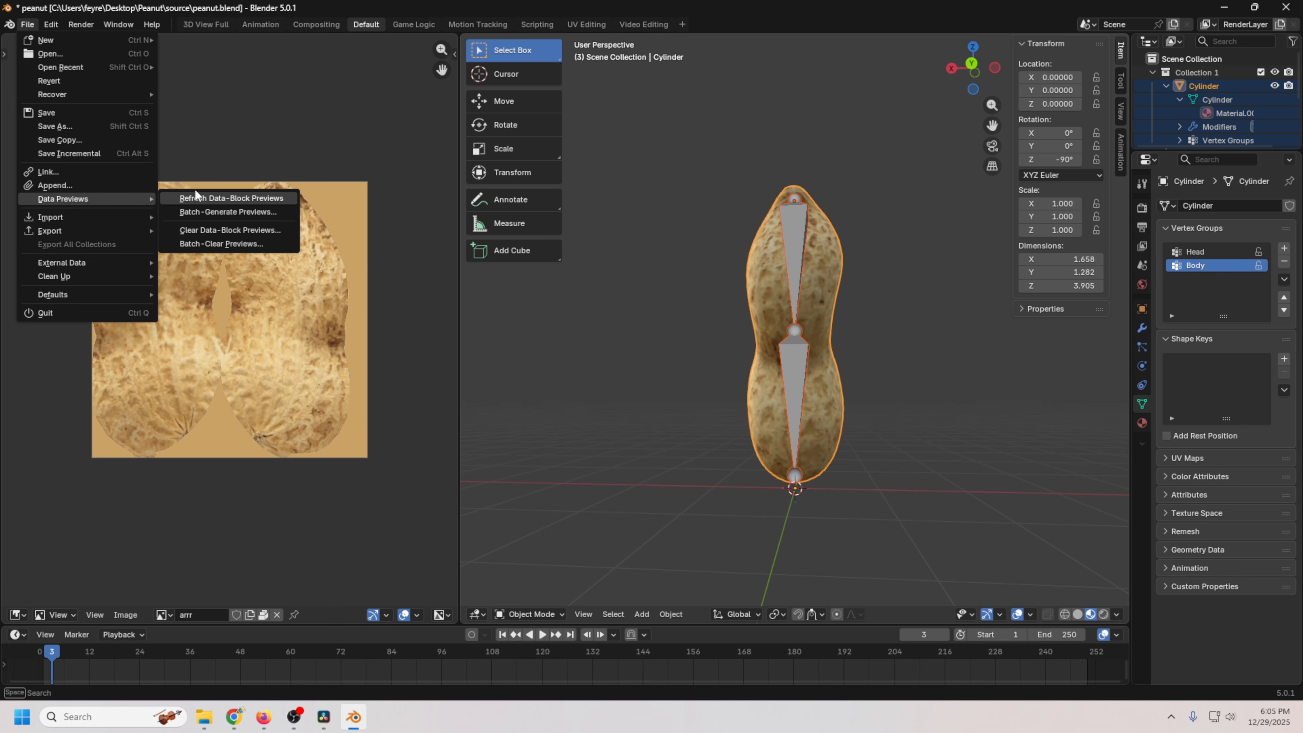
pyautogui.click(62, 114)
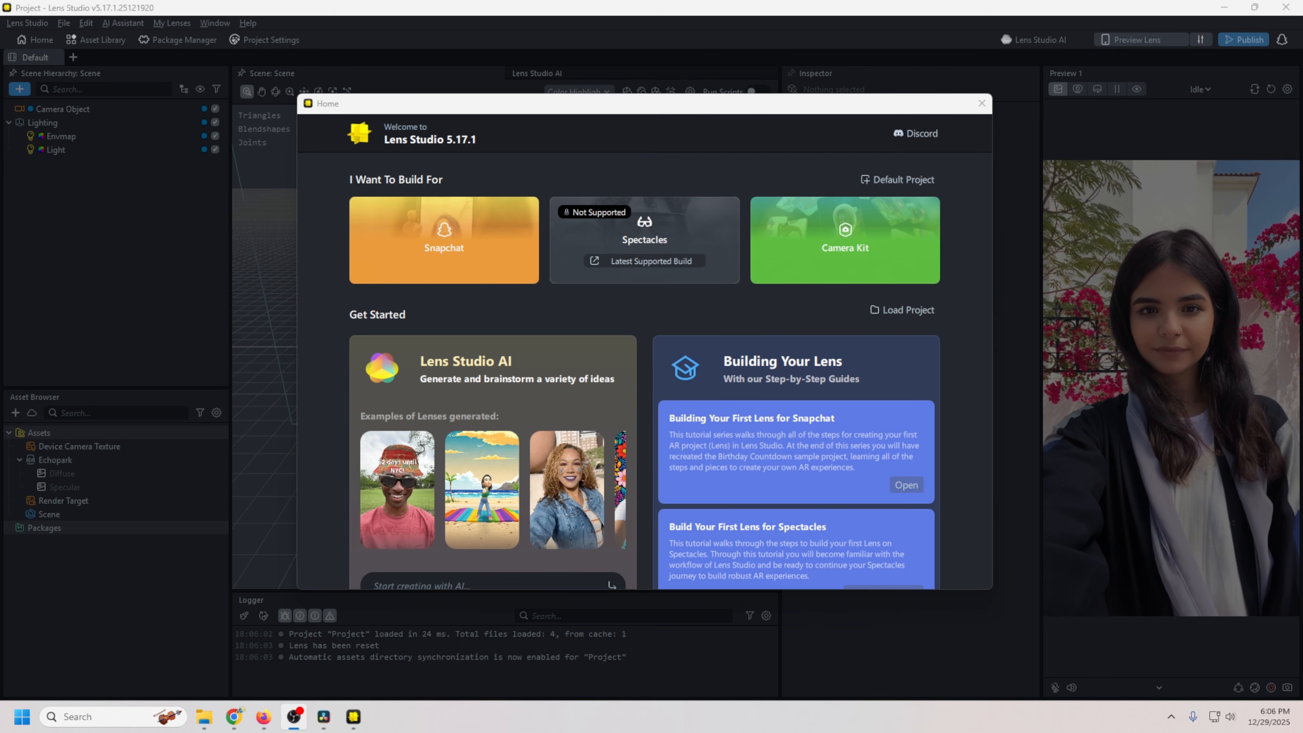
# Switch to Lens Studio, dismiss the startup windows, and set the lens preview to the Cam Link 4K webcam.
pyautogui.click(980, 105)
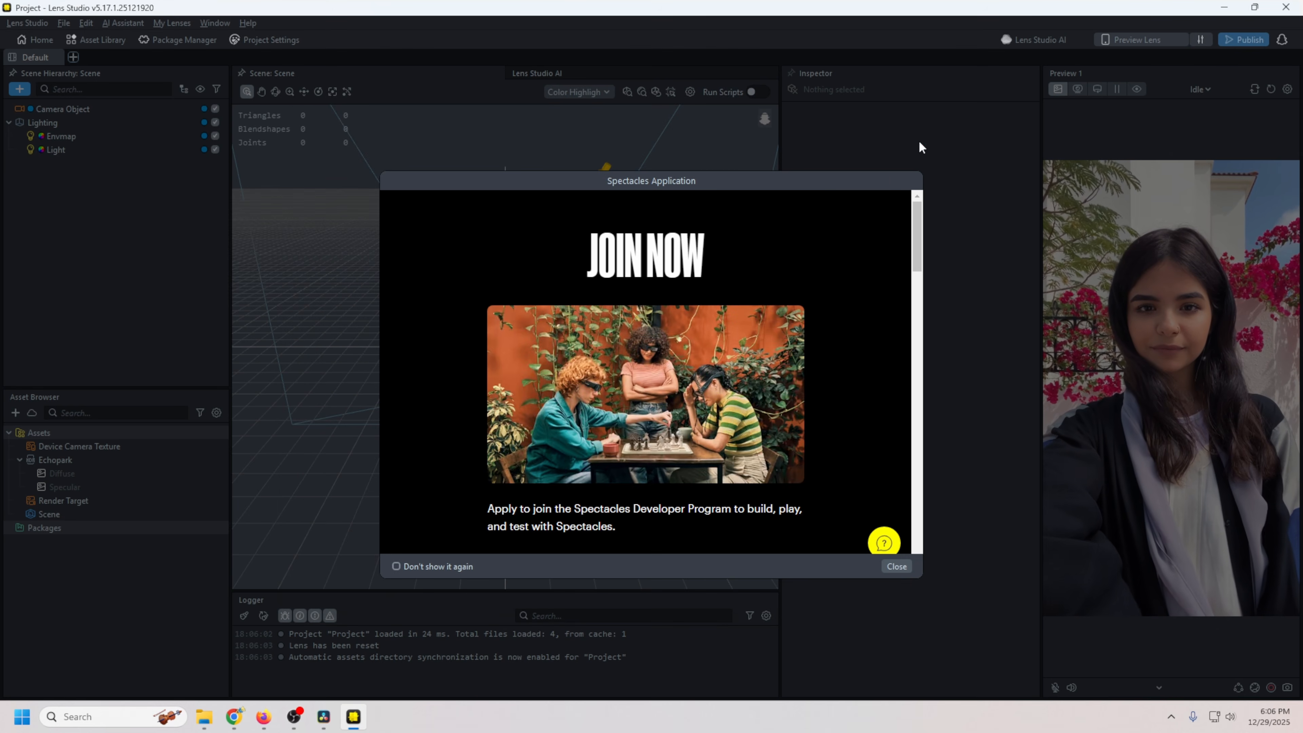
pyautogui.click(895, 566)
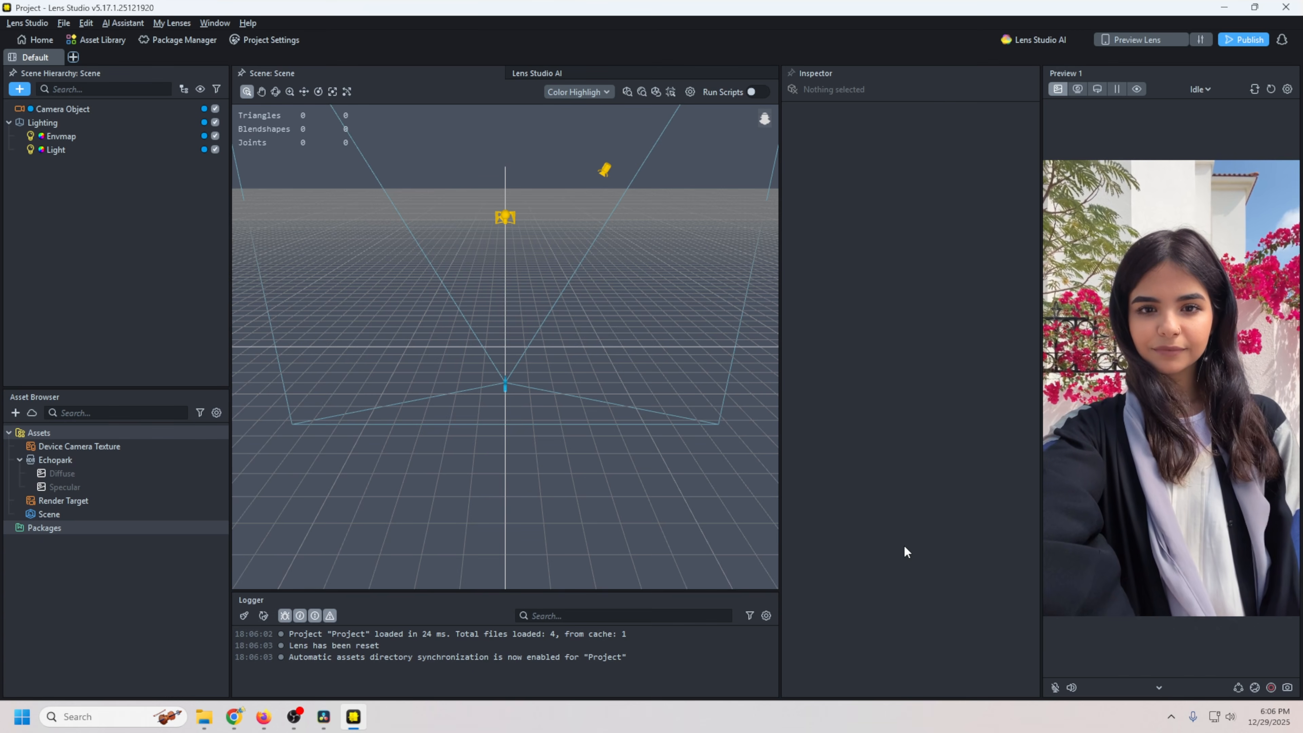
pyautogui.click(1076, 89)
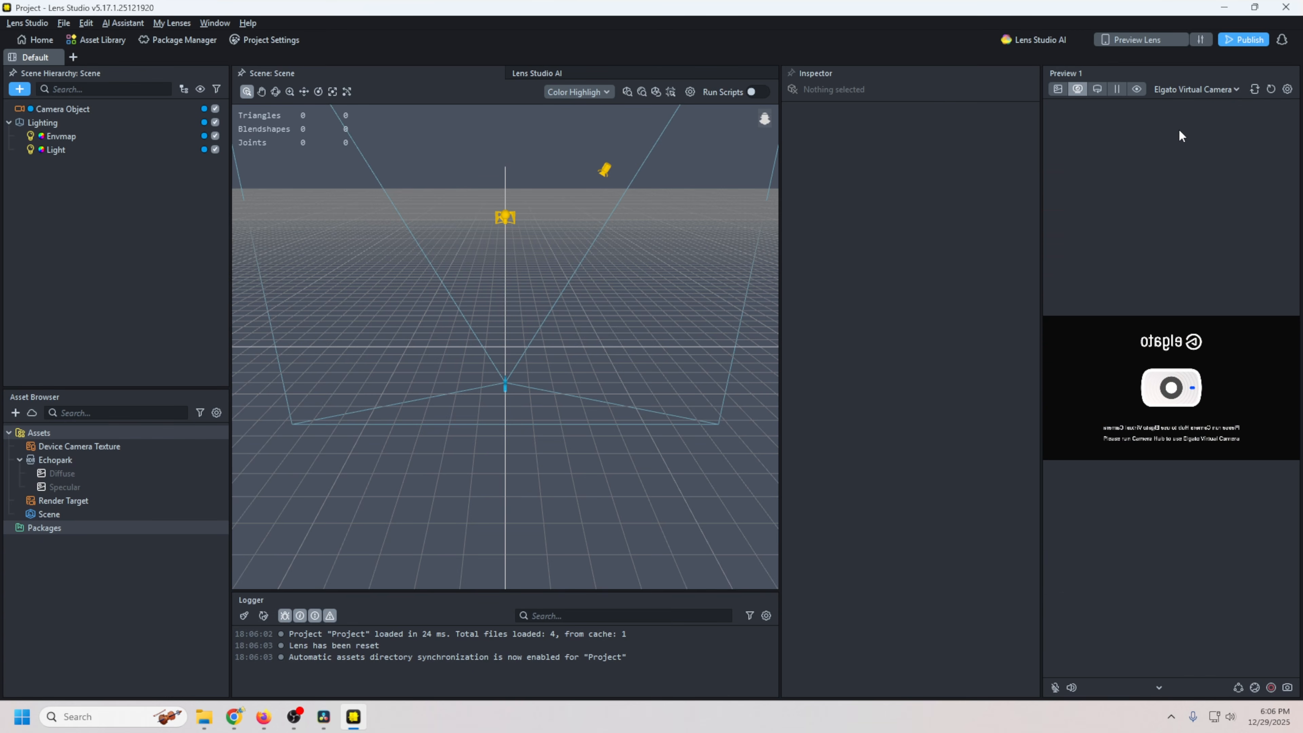
pyautogui.click(1193, 90)
pyautogui.click(1111, 200)
# Dock the lens preview beneath the Inspector and widen the area the two share.
pyautogui.moveTo(1180, 69); pyautogui.dragTo(1138, 677)
pyautogui.moveTo(975, 343); pyautogui.dragTo(798, 336)
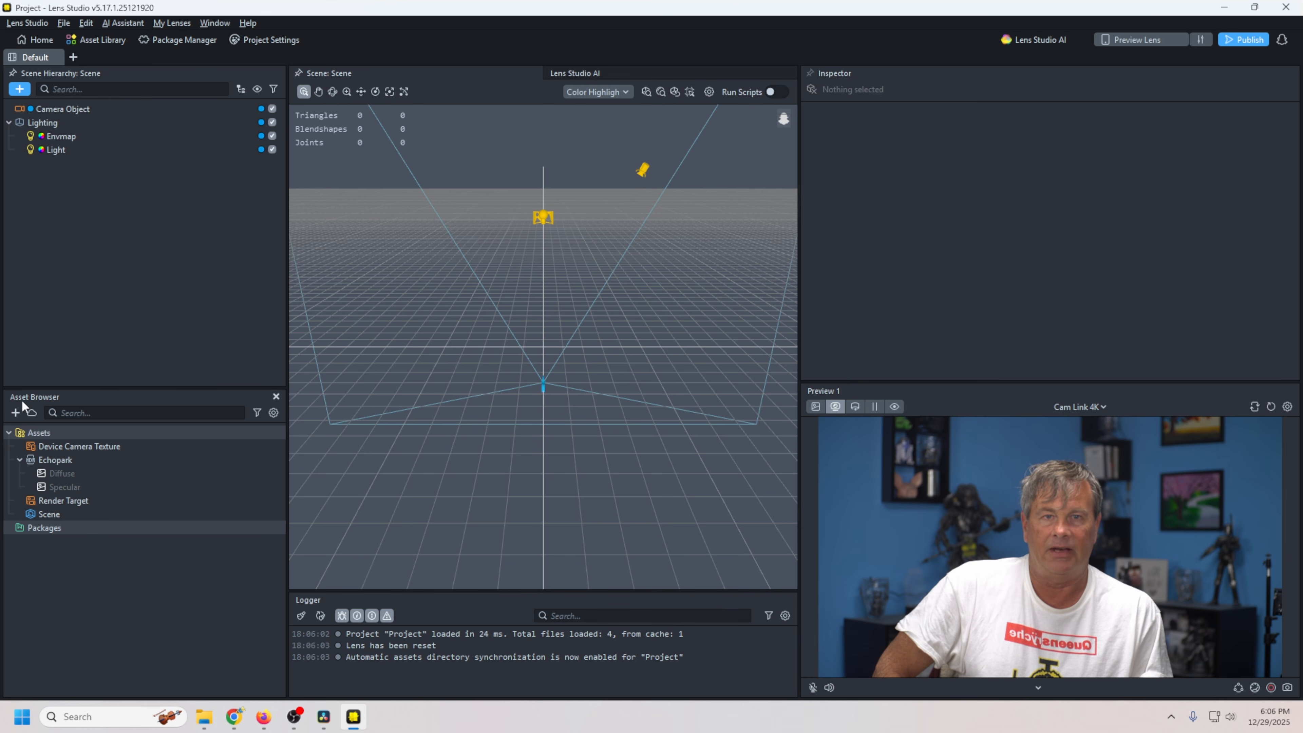
# Import peanut.fbx from the Peanut source folder as an asset, accepting the default FBX importer settings.
pyautogui.click(15, 412)
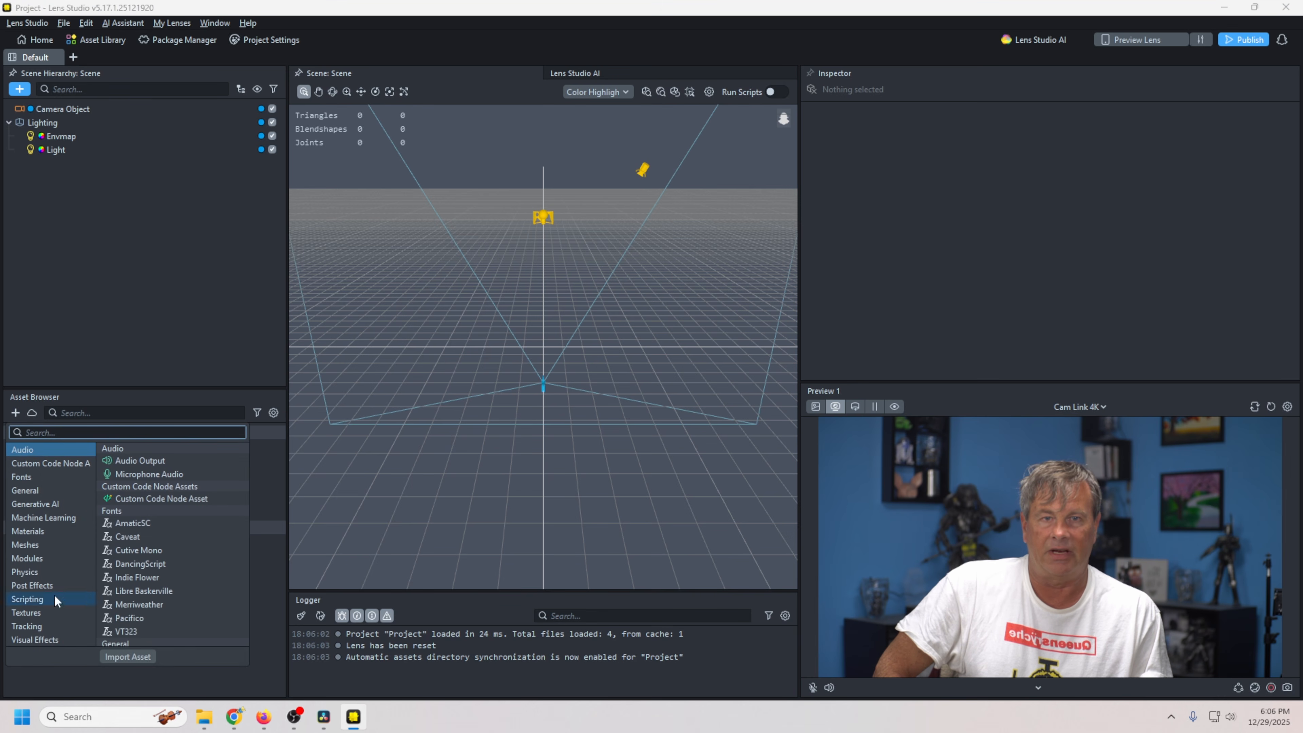
pyautogui.click(119, 658)
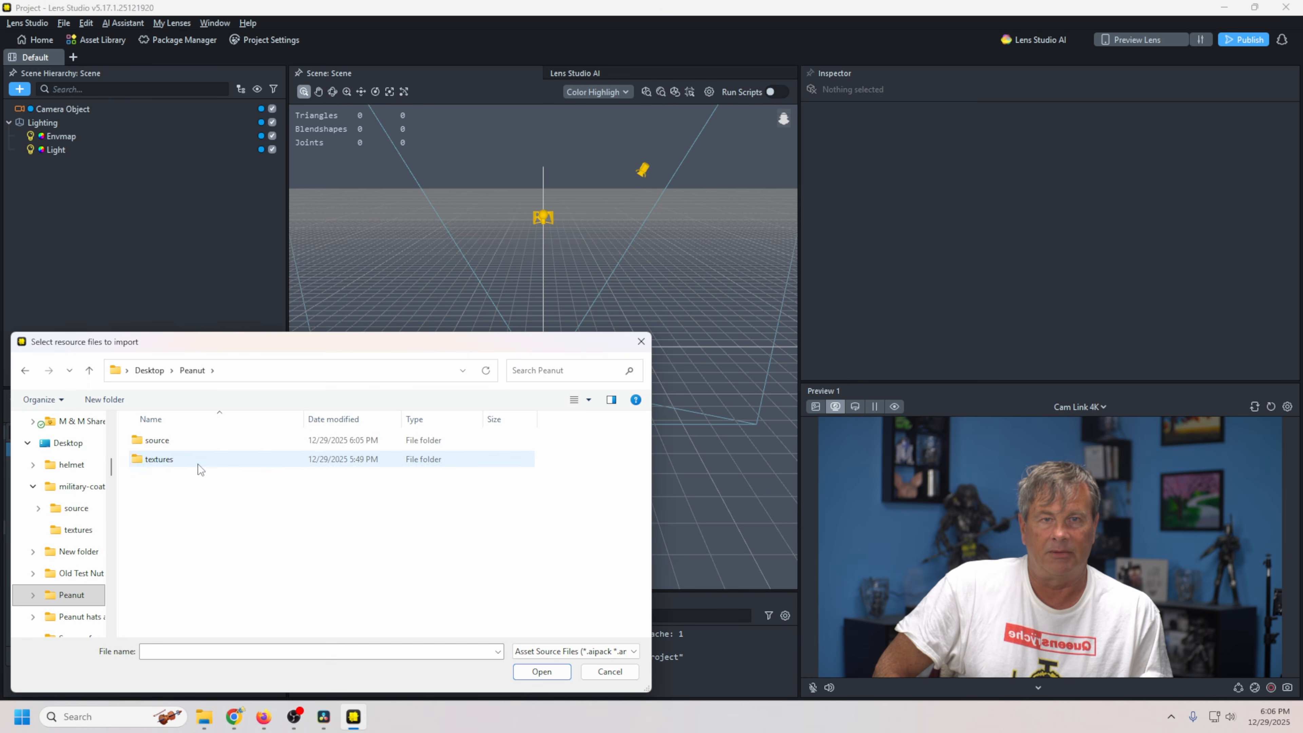
pyautogui.doubleClick(157, 440)
pyautogui.click(161, 440)
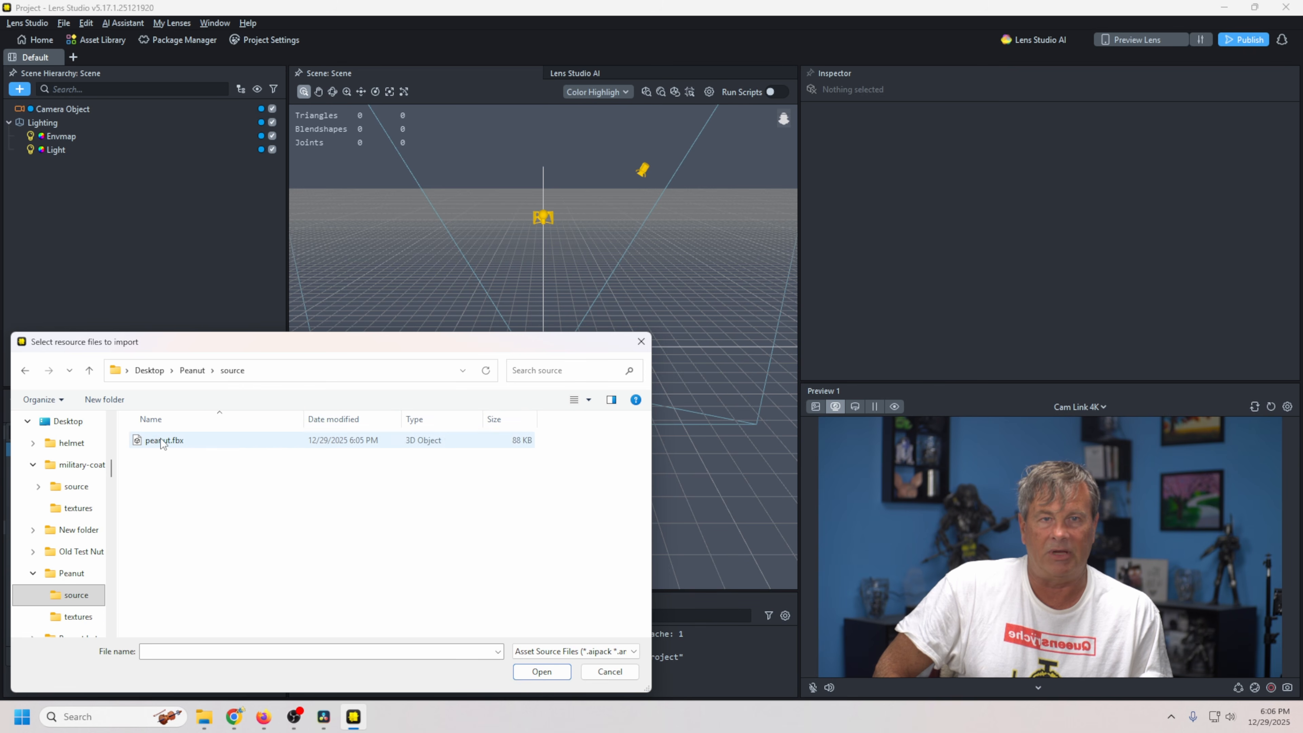
pyautogui.click(534, 671)
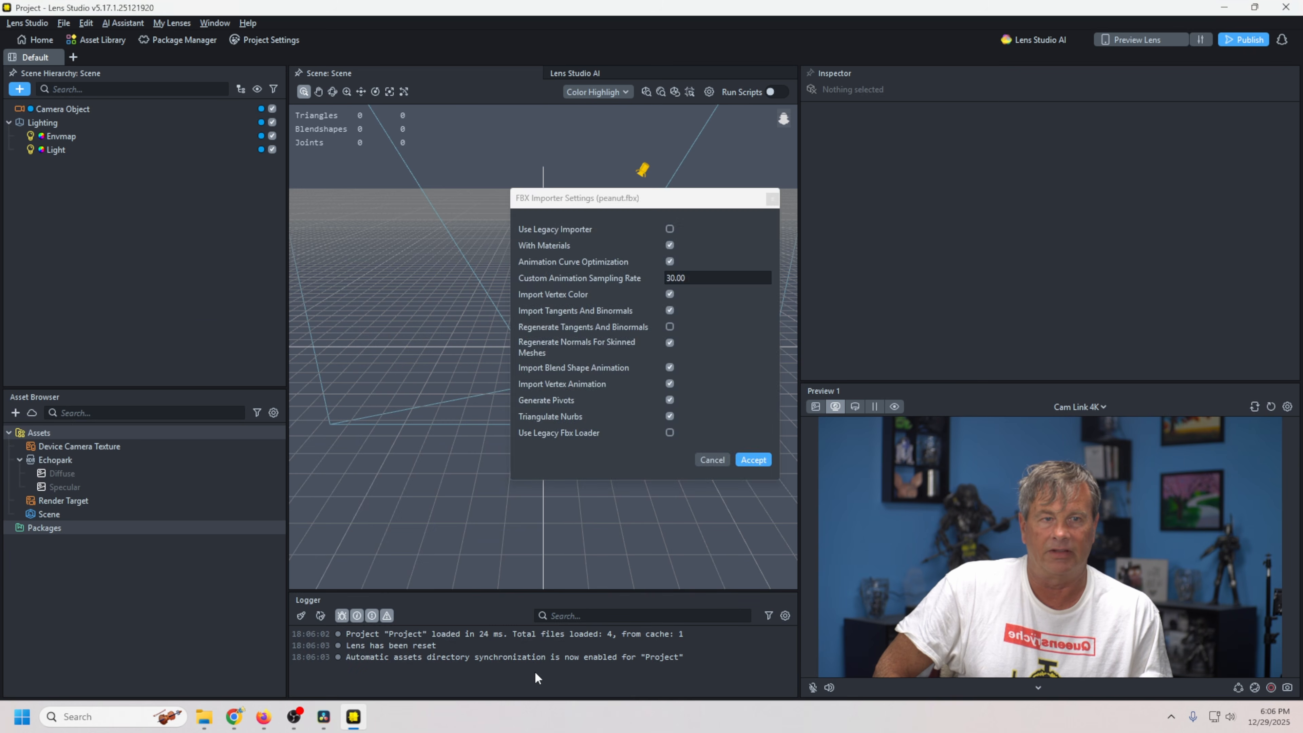
pyautogui.click(762, 457)
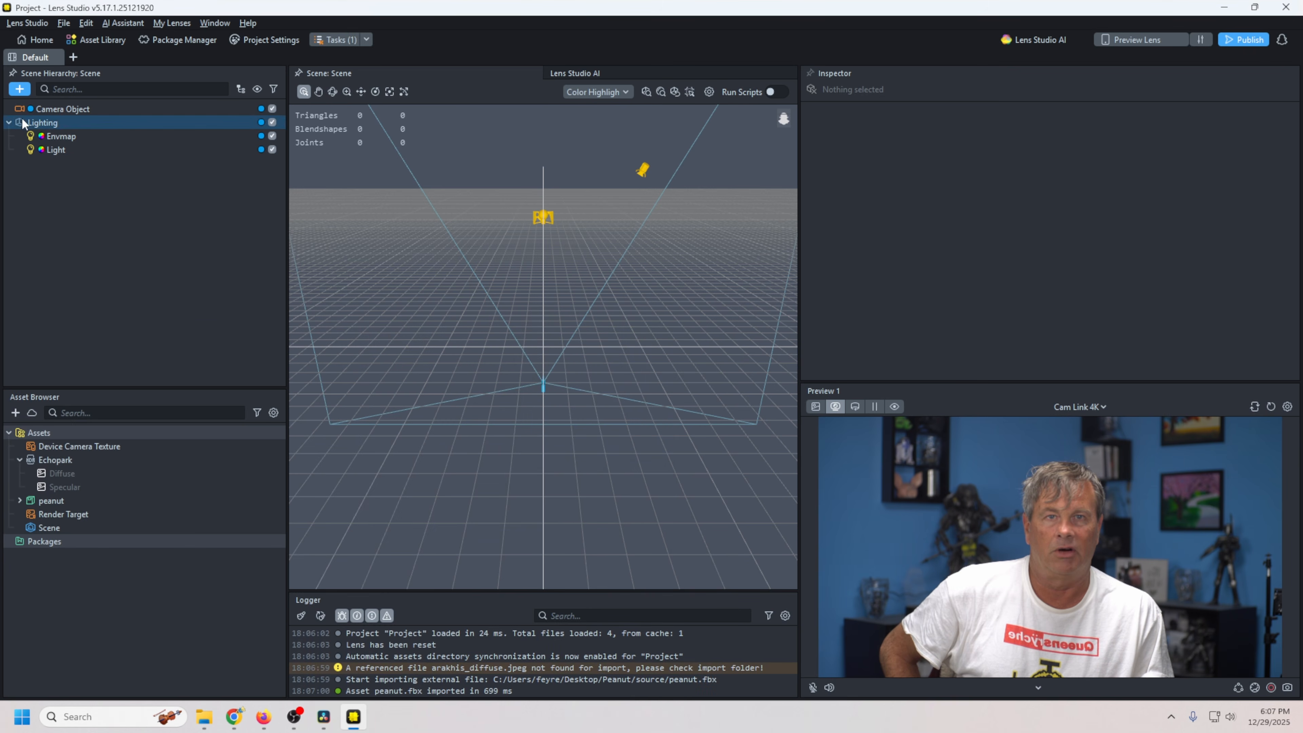
# Add a Head Binding to the scene and delete its Face Occluder object.
pyautogui.click(19, 90)
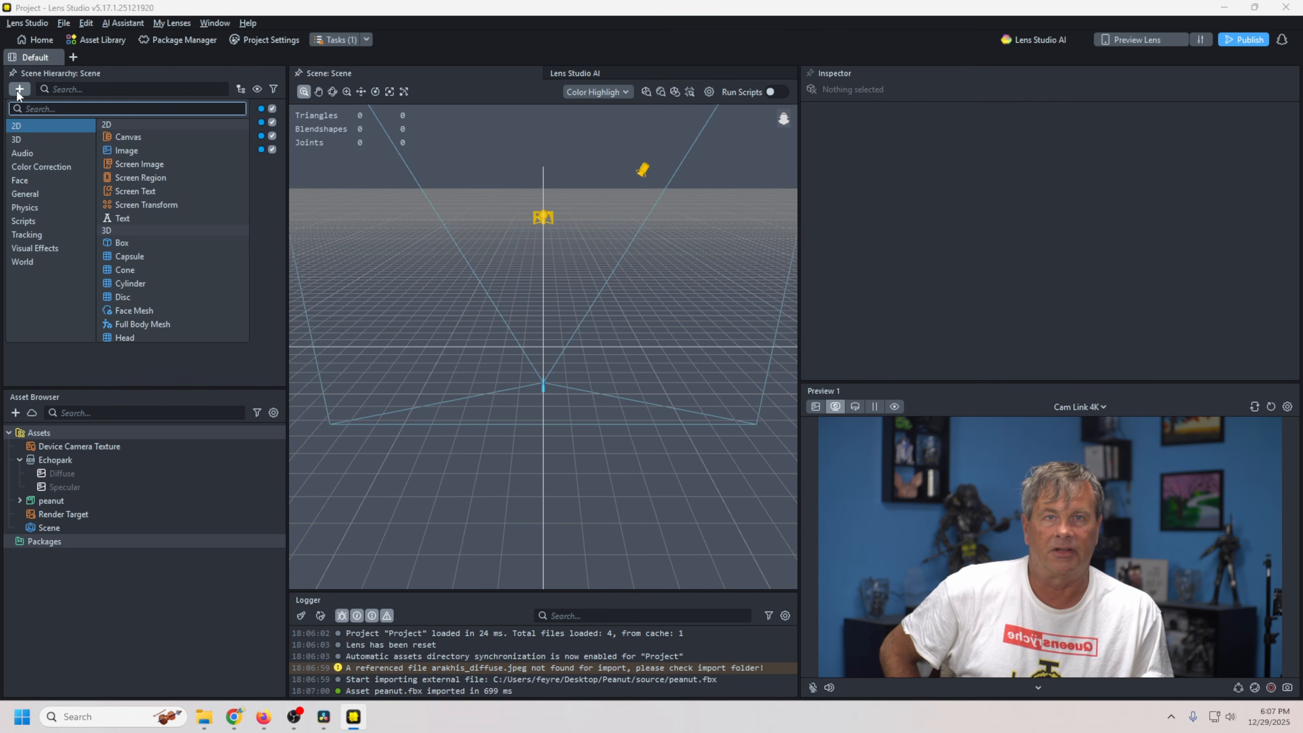
pyautogui.click(19, 179)
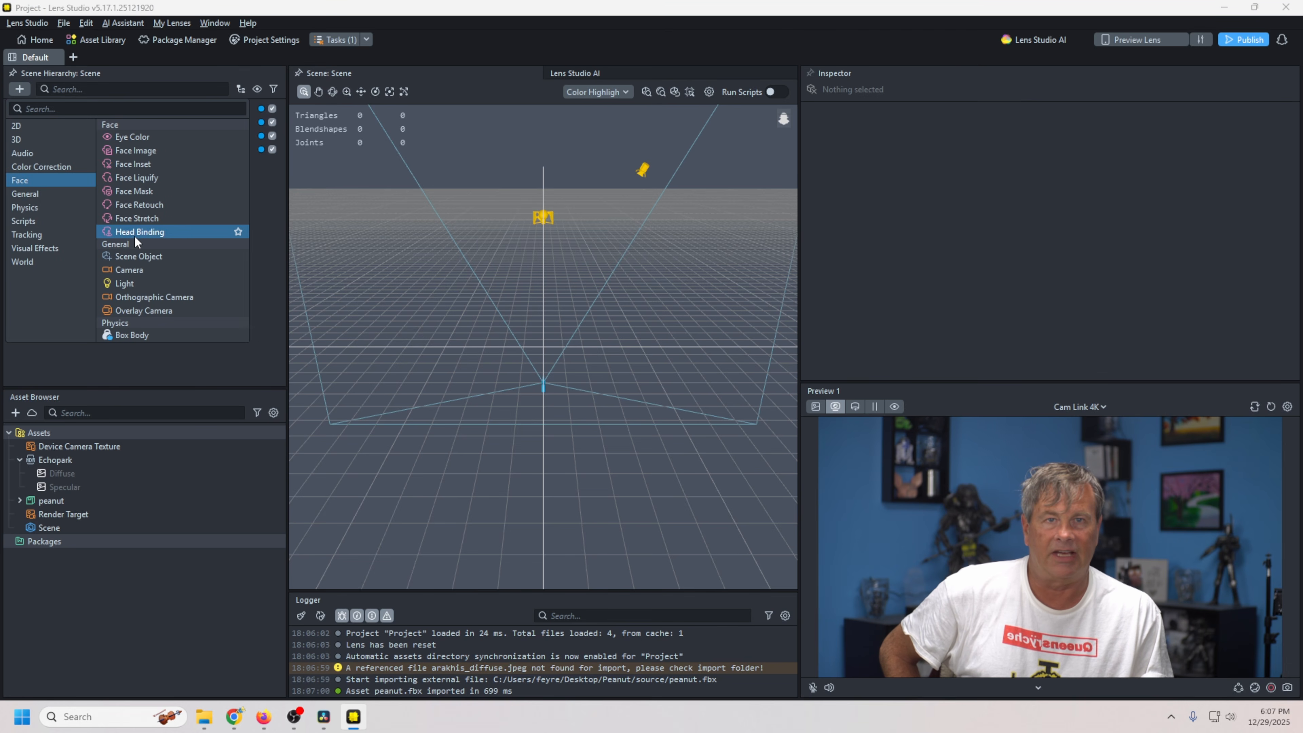
pyautogui.click(137, 232)
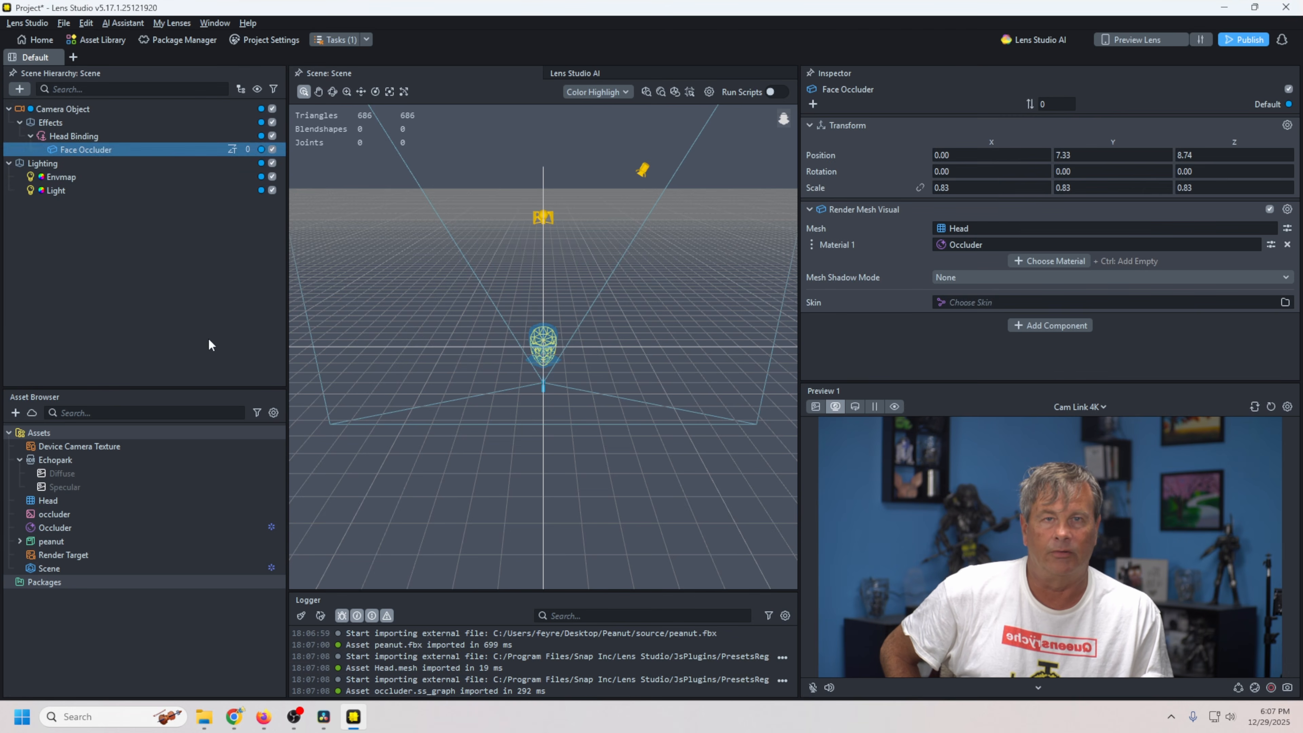
pyautogui.click(82, 149)
pyautogui.press('Delete')
pyautogui.click(90, 169)
pyautogui.press('Delete')
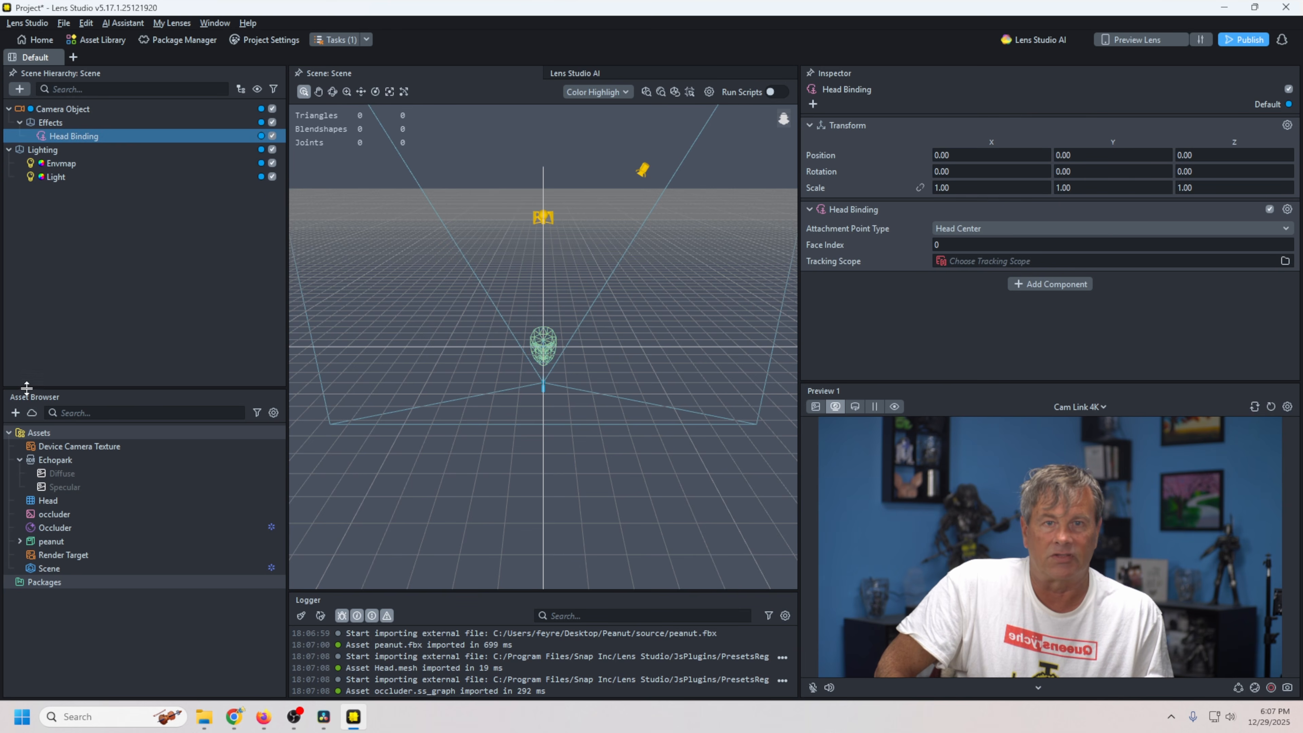
# Expand the imported peanut asset and place its peanut prefab under Head Binding in the scene hierarchy.
pyautogui.click(48, 541)
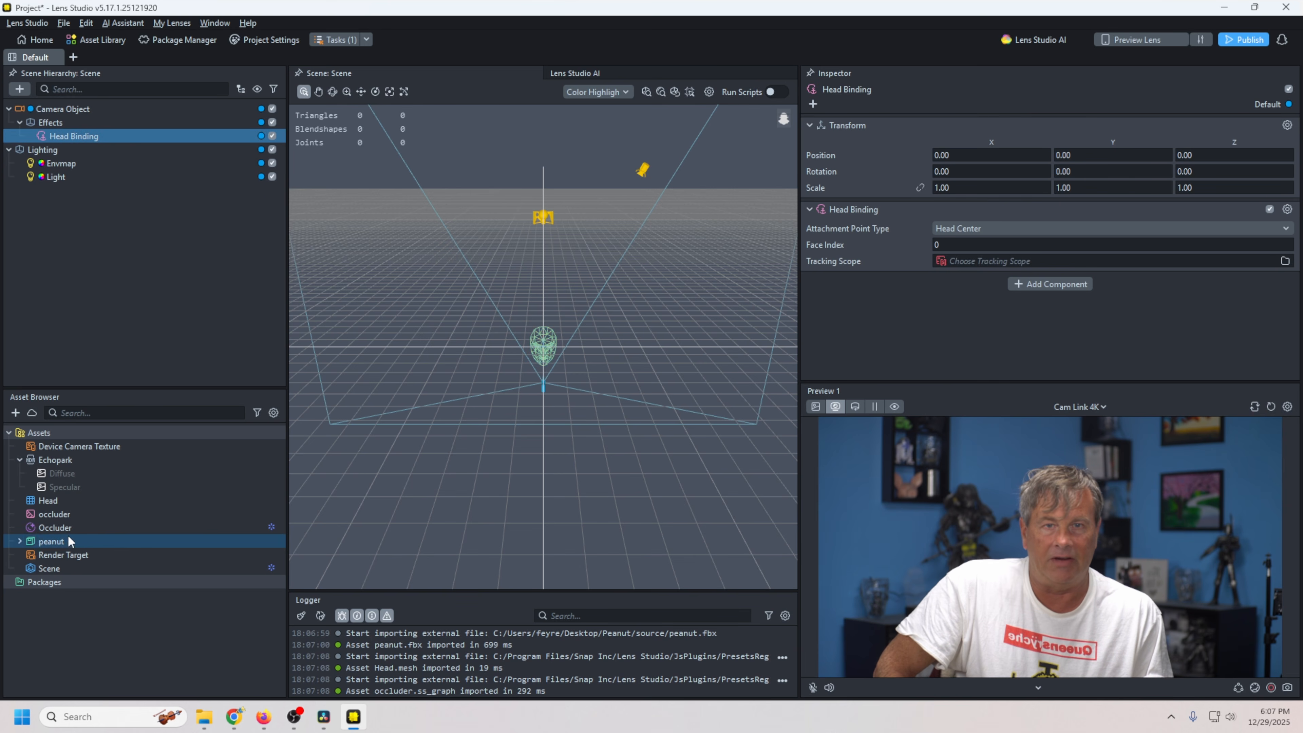
pyautogui.click(19, 542)
pyautogui.click(73, 609)
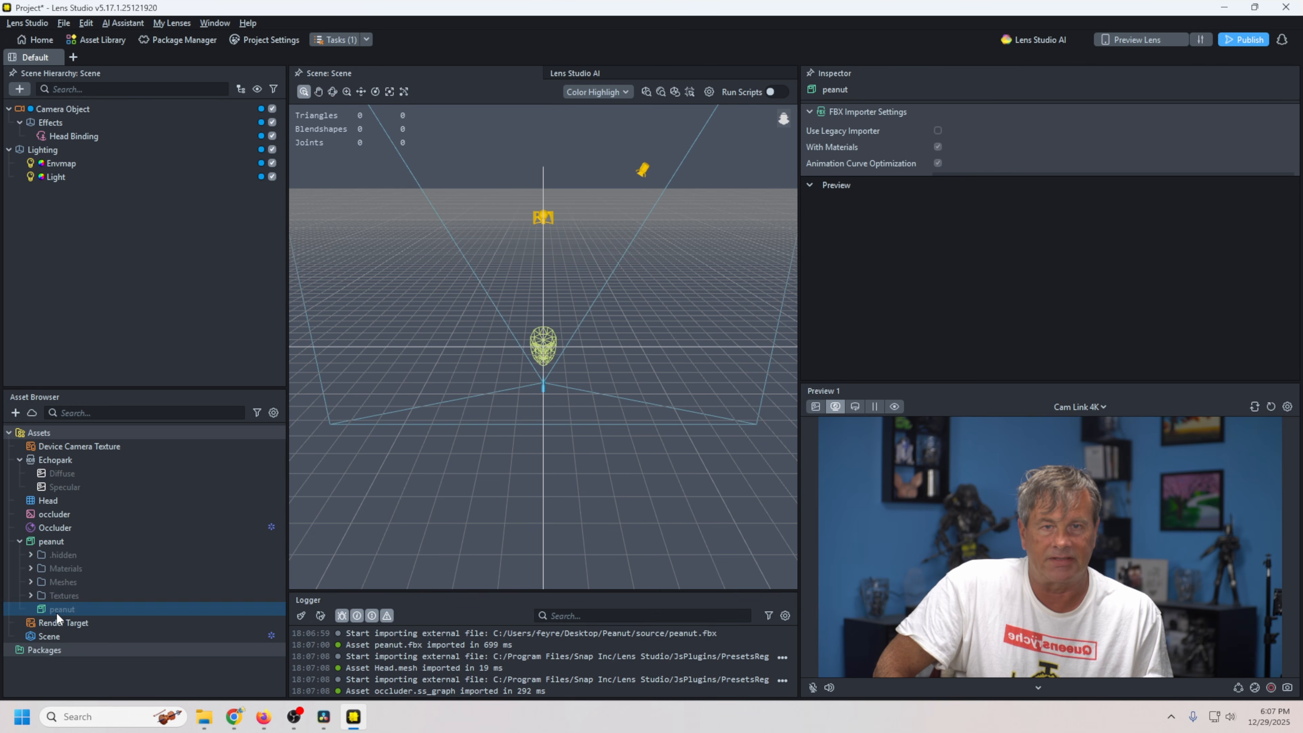
pyautogui.moveTo(57, 612); pyautogui.dragTo(92, 137)
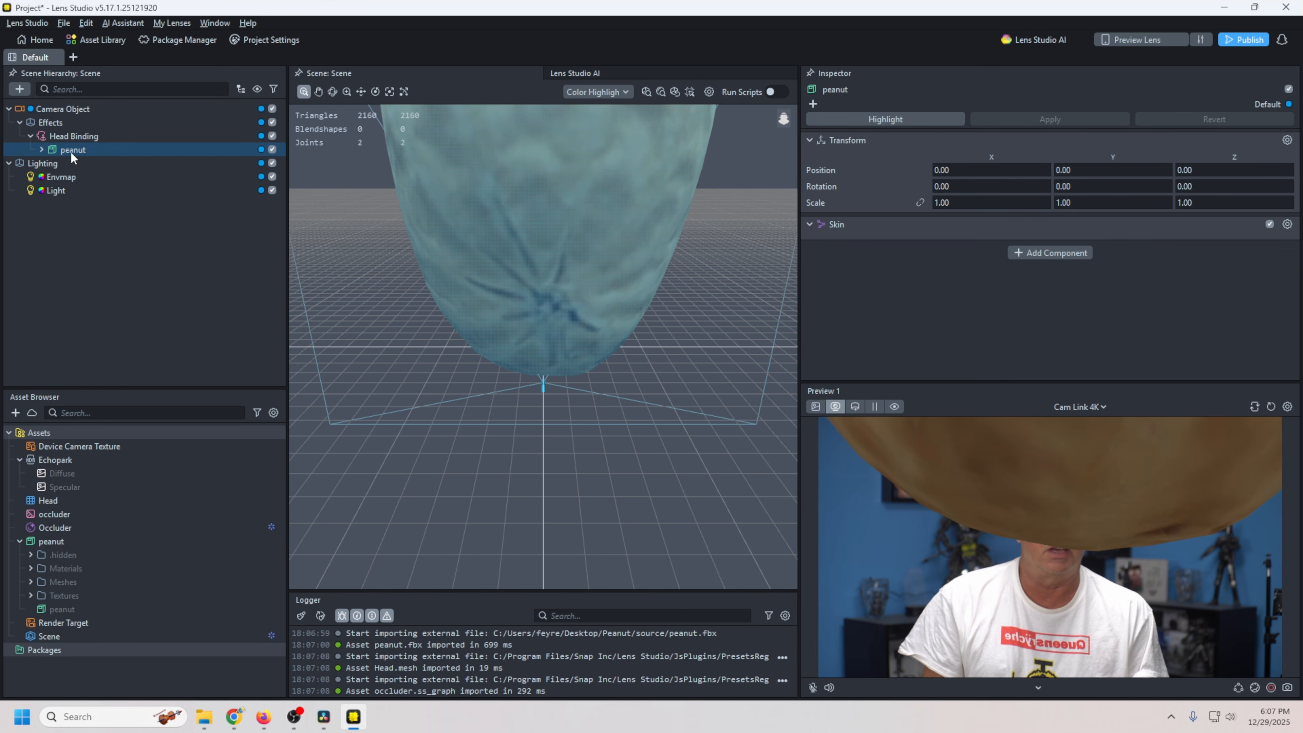
pyautogui.click(990, 202)
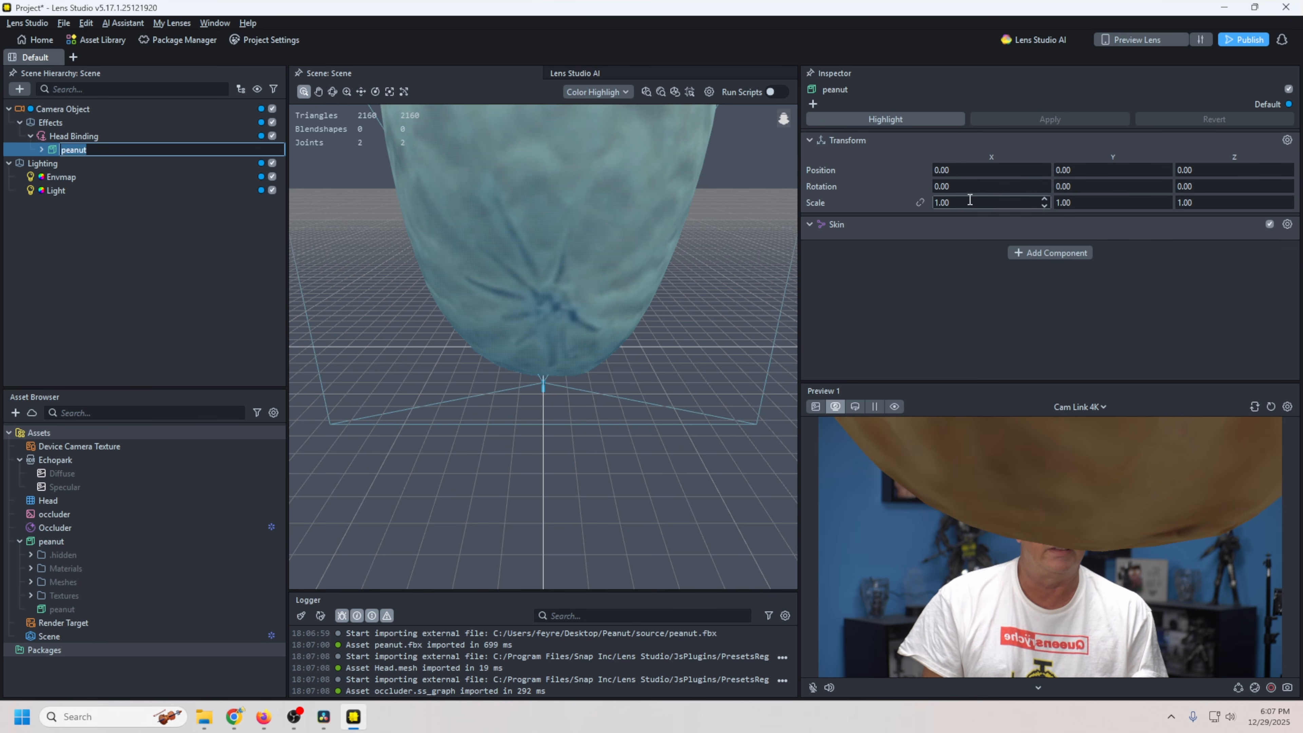
pyautogui.press('BackSpace')
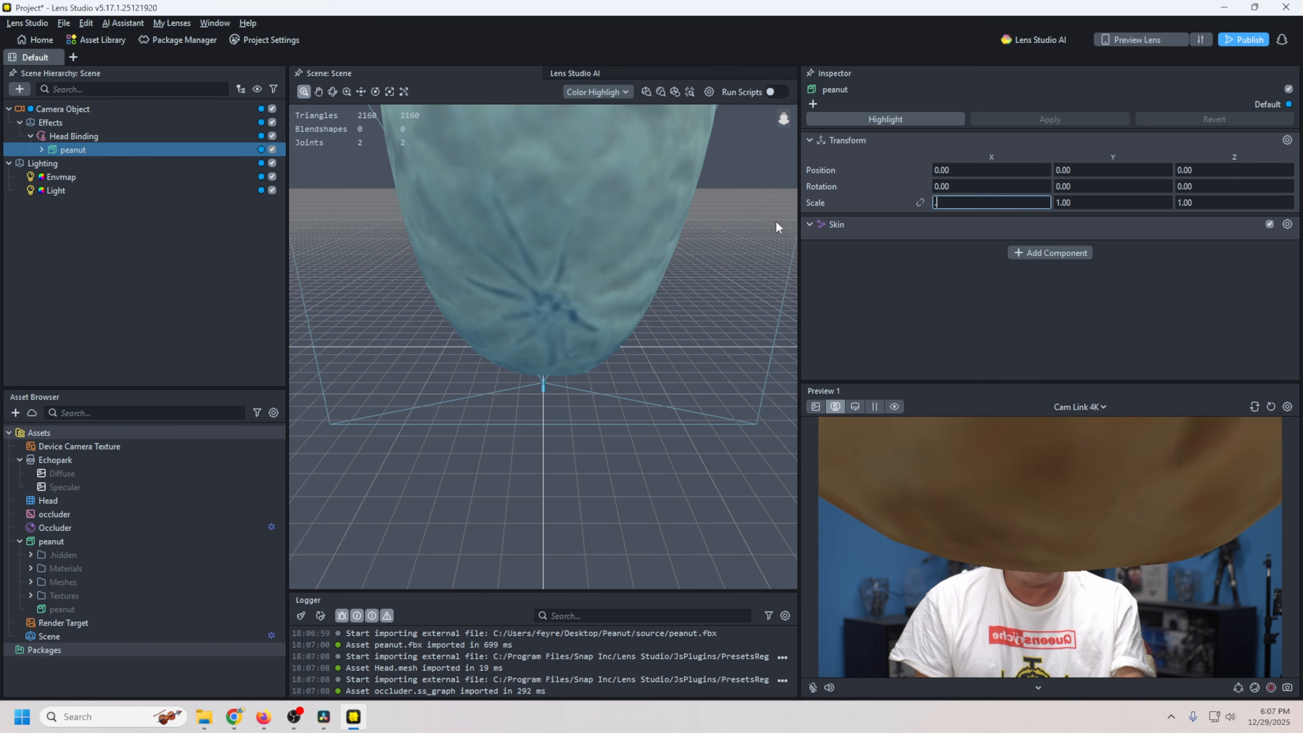
pyautogui.click(871, 190)
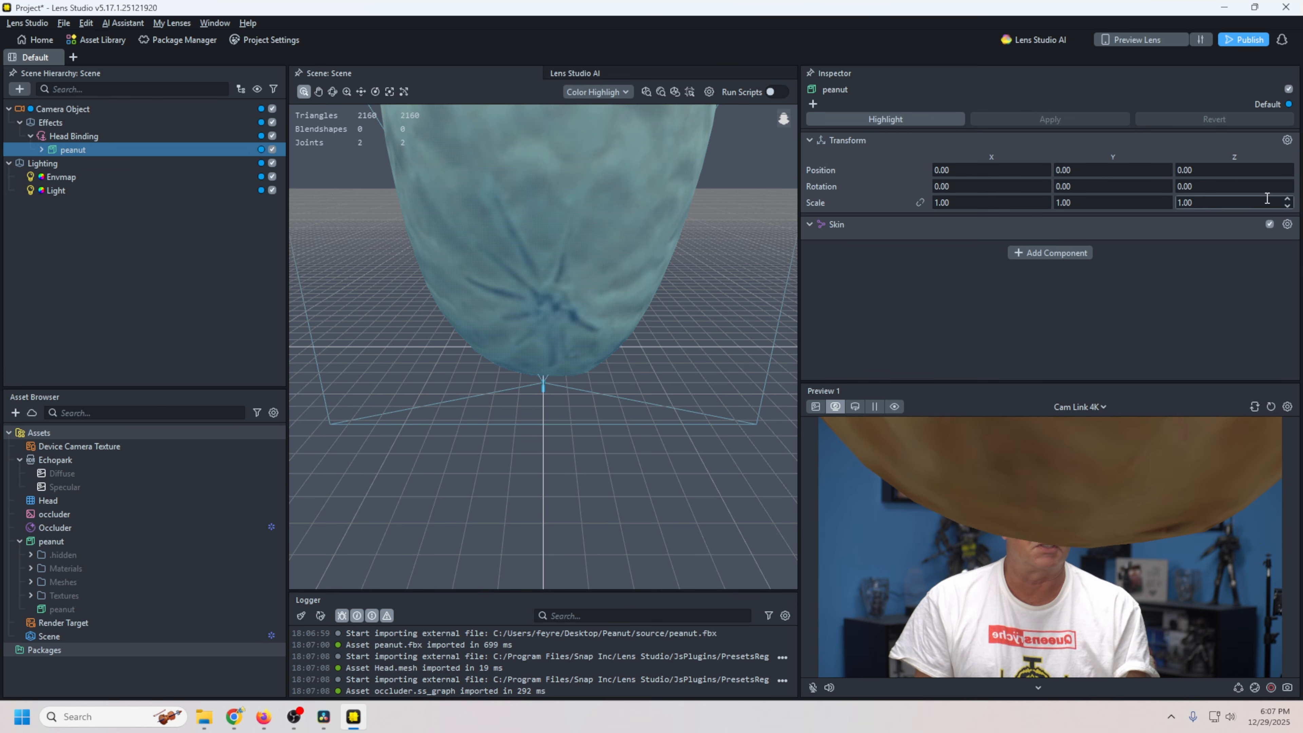
# Enable uniform scaling for the peanut object and set its scale to 0.15.
pyautogui.click(920, 203)
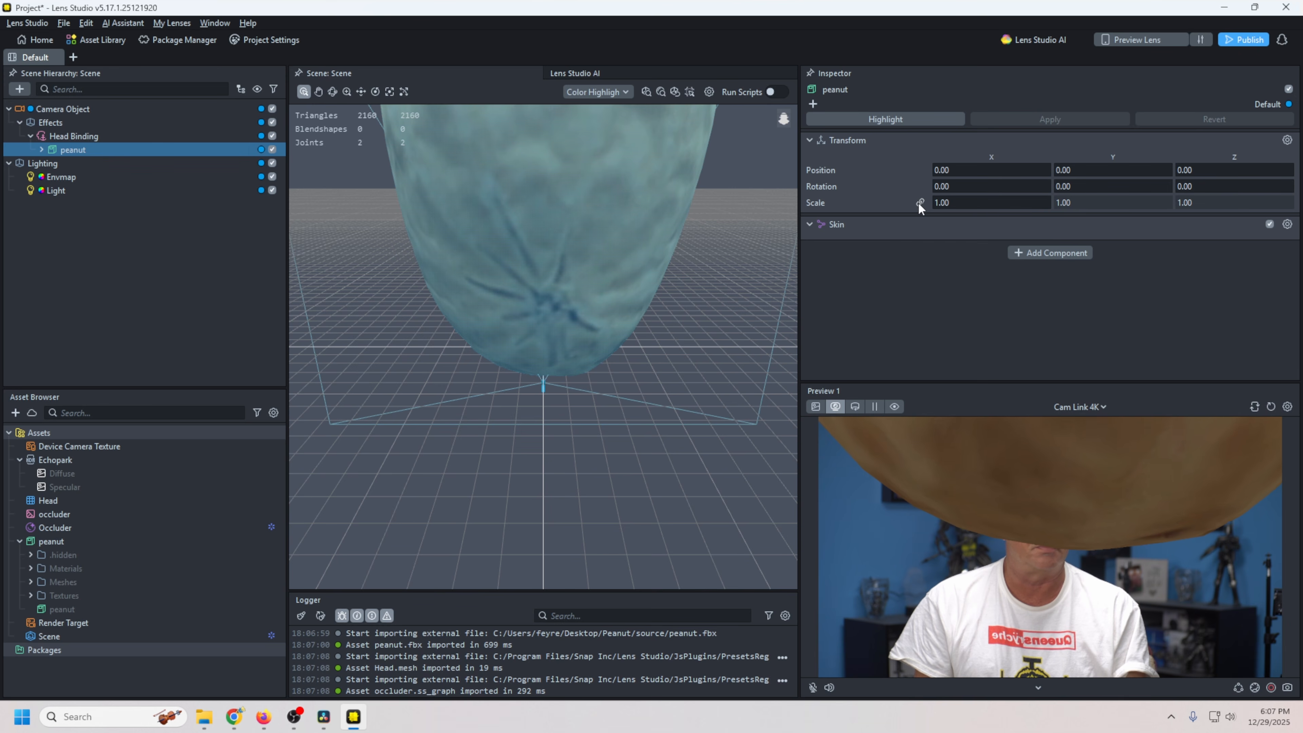
pyautogui.moveTo(966, 202); pyautogui.dragTo(924, 200)
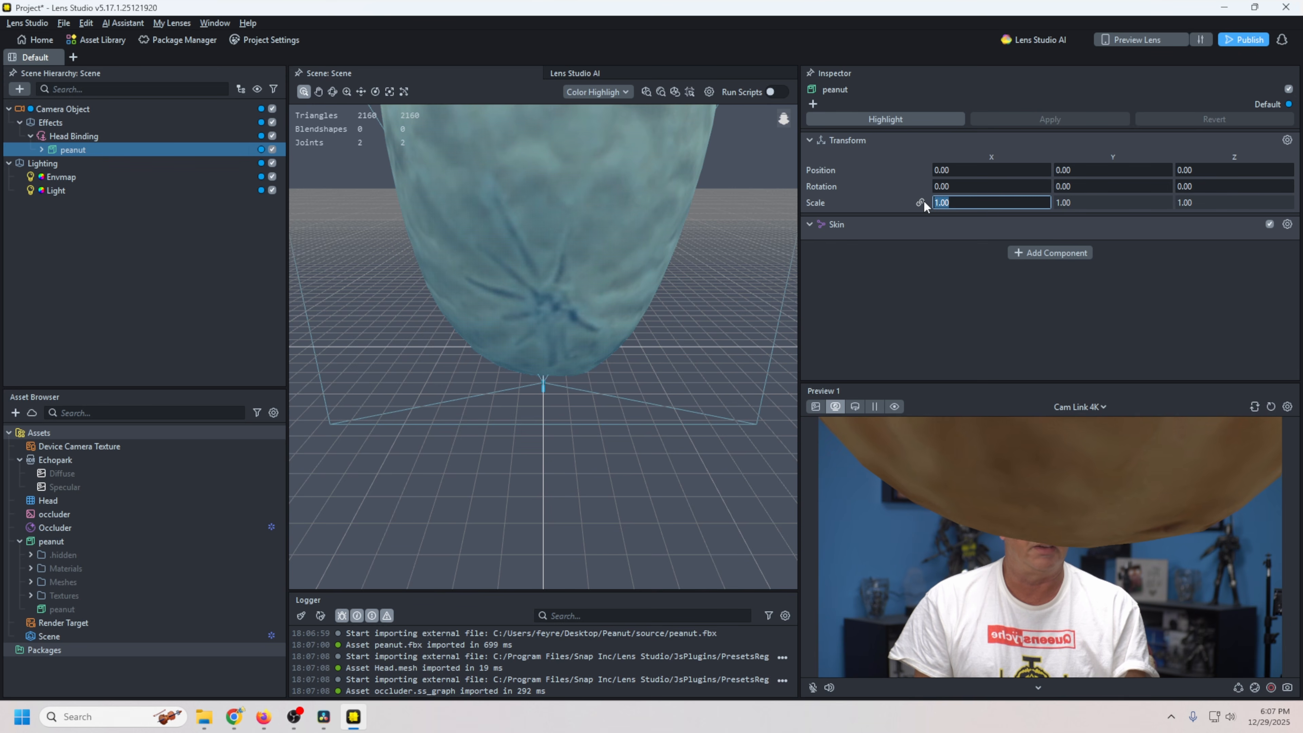
pyautogui.write('.15')
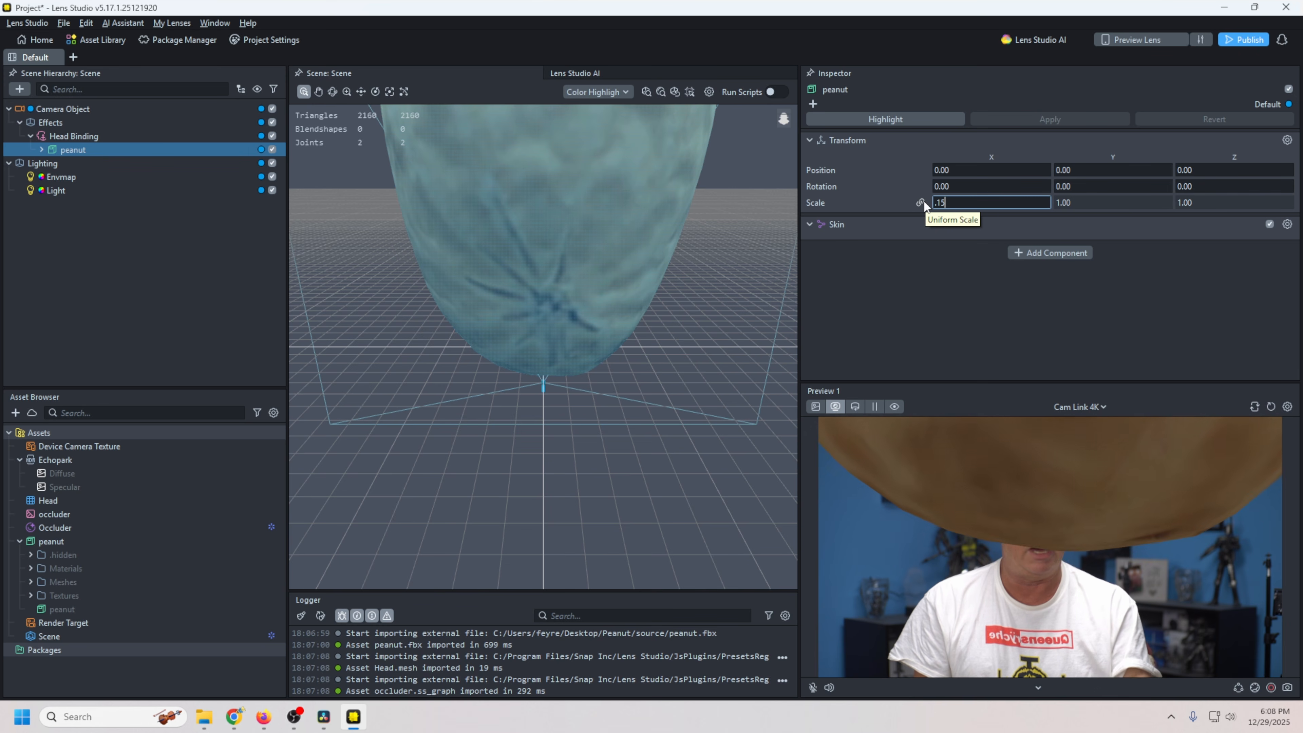
pyautogui.press('Return')
# Reduce the peanut's uniform scale to 0.10 and move it down to about -21.86 on Y.
pyautogui.click(946, 203)
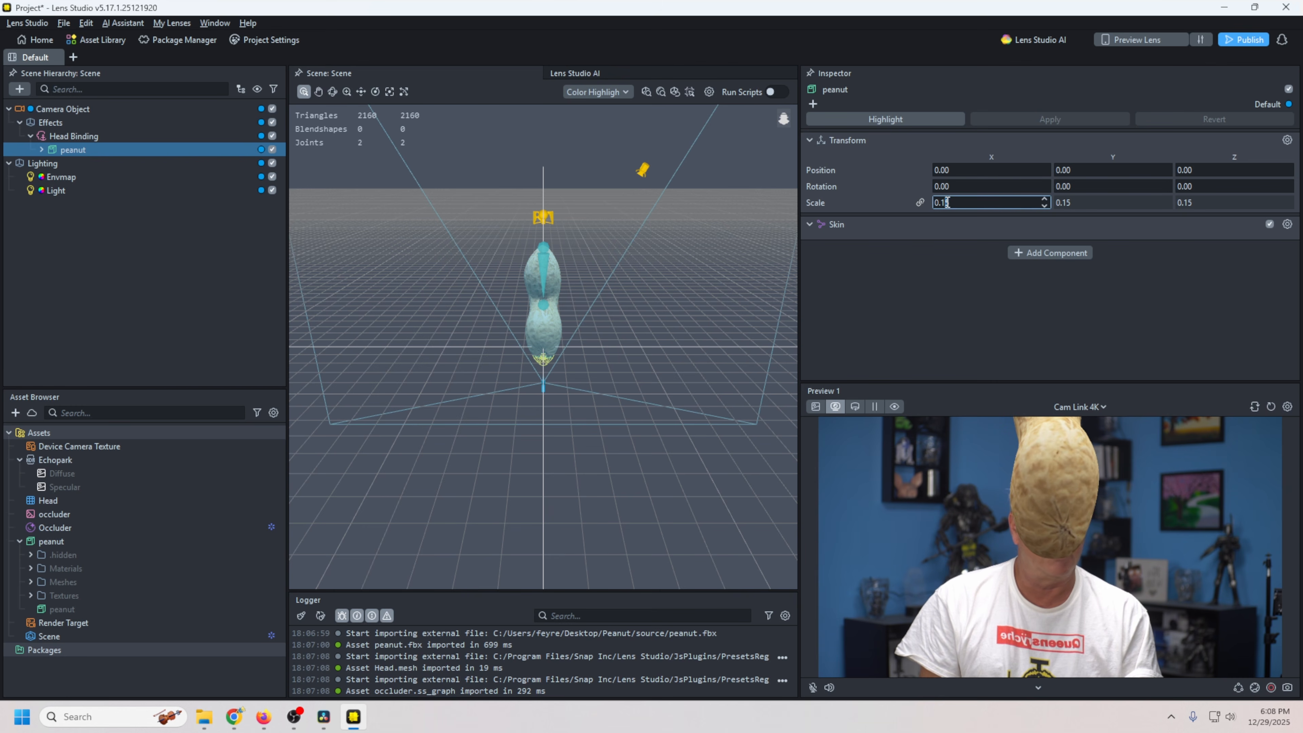
pyautogui.press('Return')
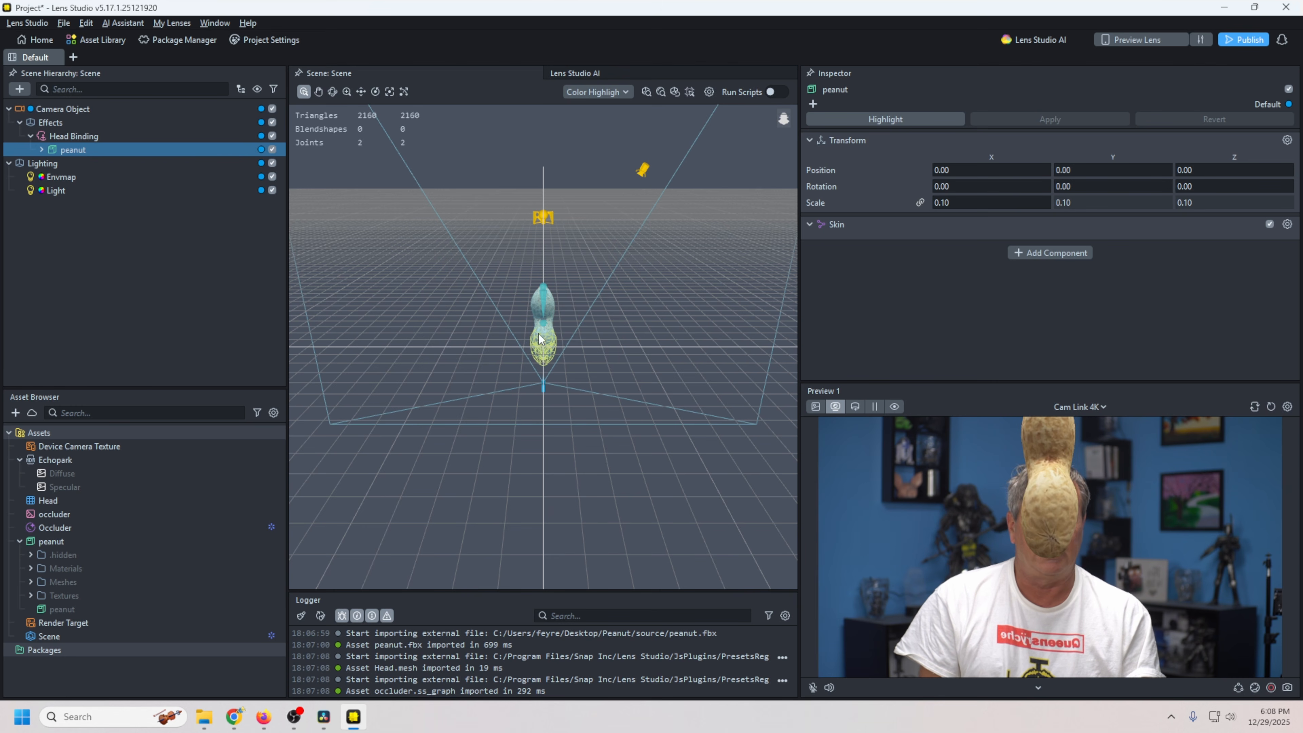
pyautogui.scroll(4, 537, 341)
pyautogui.scroll(2, 536, 342)
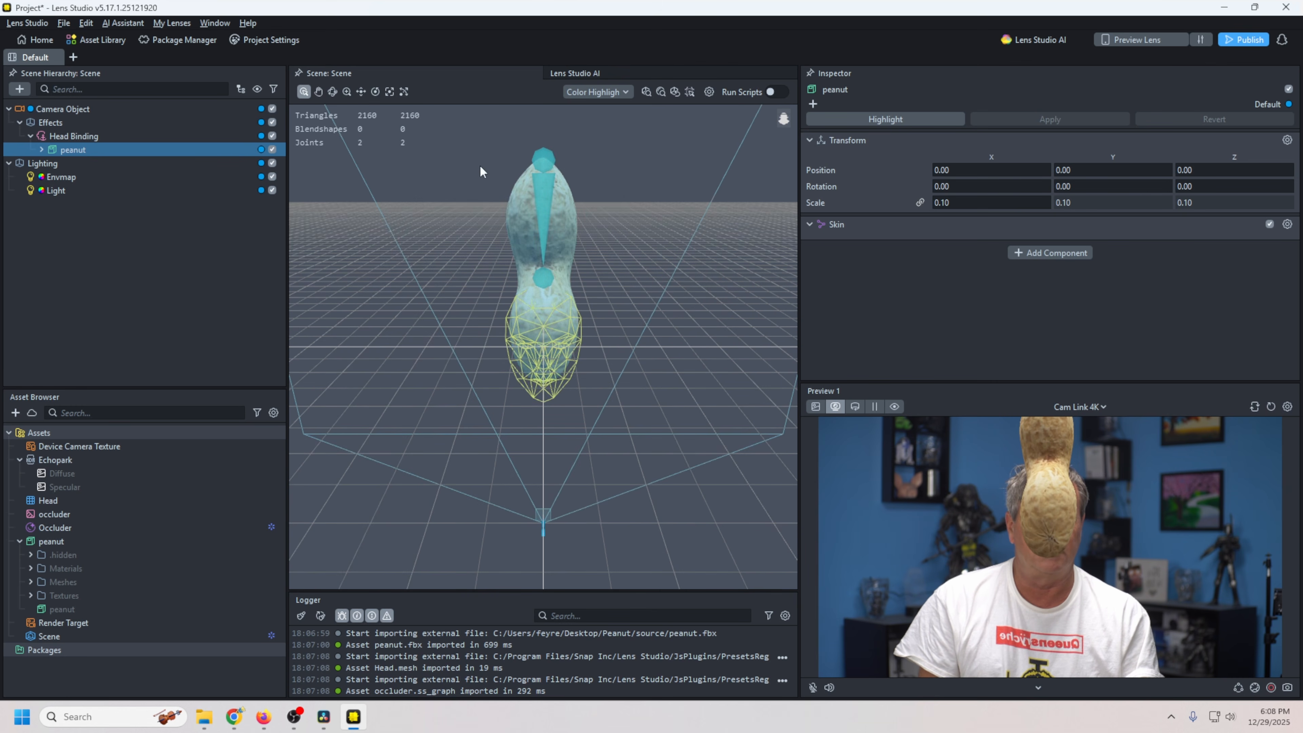
pyautogui.click(360, 92)
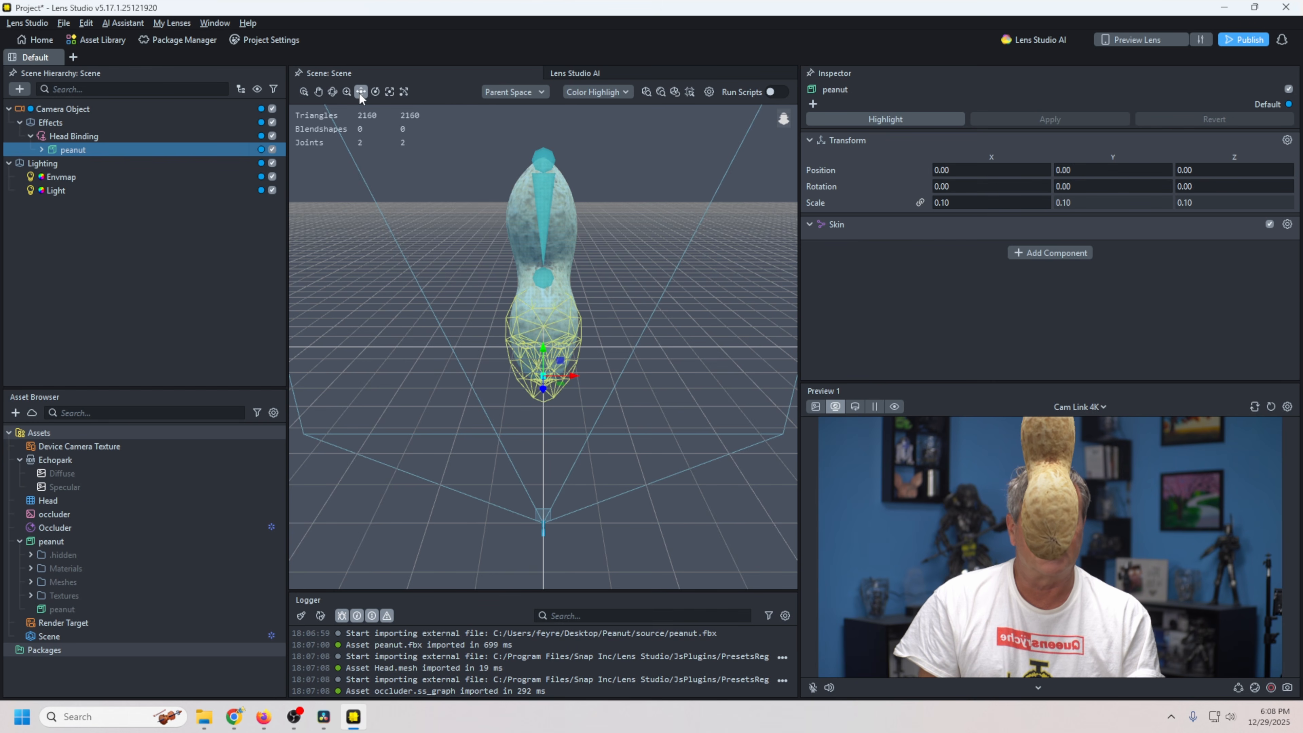
pyautogui.moveTo(544, 351); pyautogui.dragTo(527, 447)
# Set the peanut's uniform scale to 0.13 and lower it to about -31.26 on Y.
pyautogui.click(960, 204)
pyautogui.press('BackSpace')
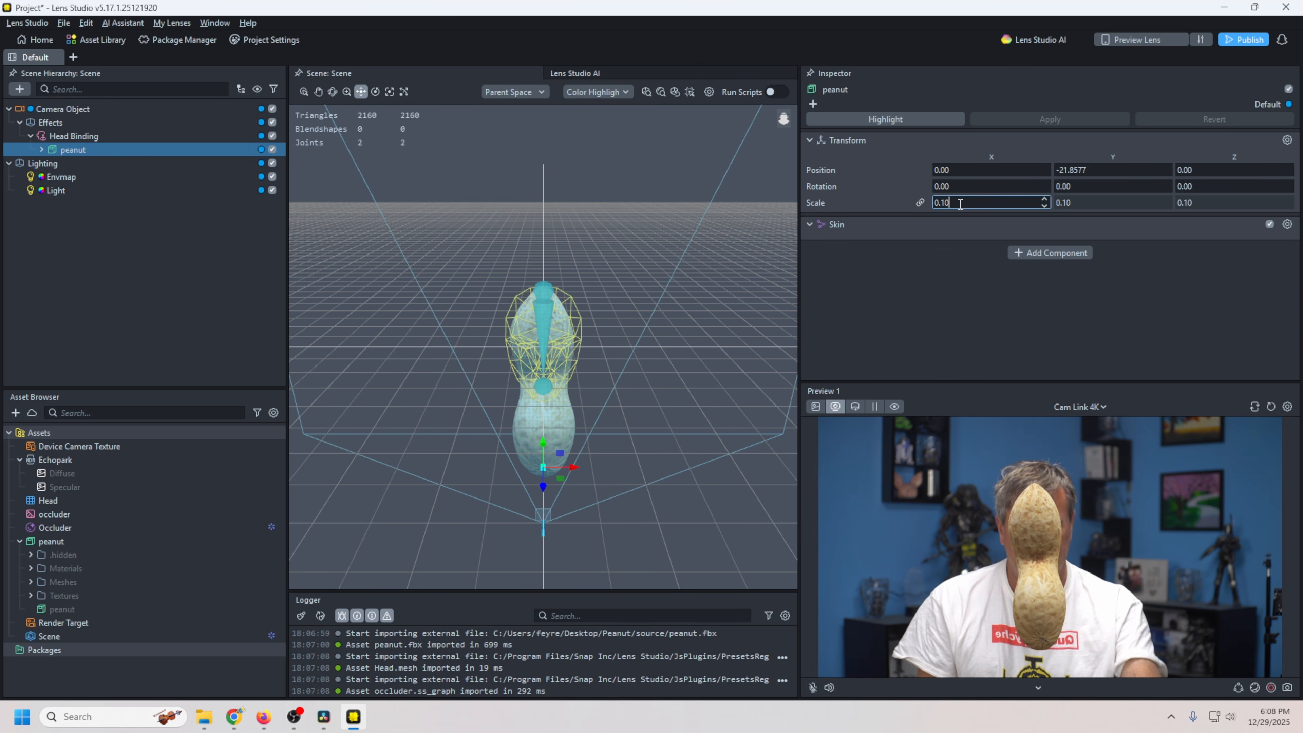
pyautogui.write('3')
pyautogui.press('Return')
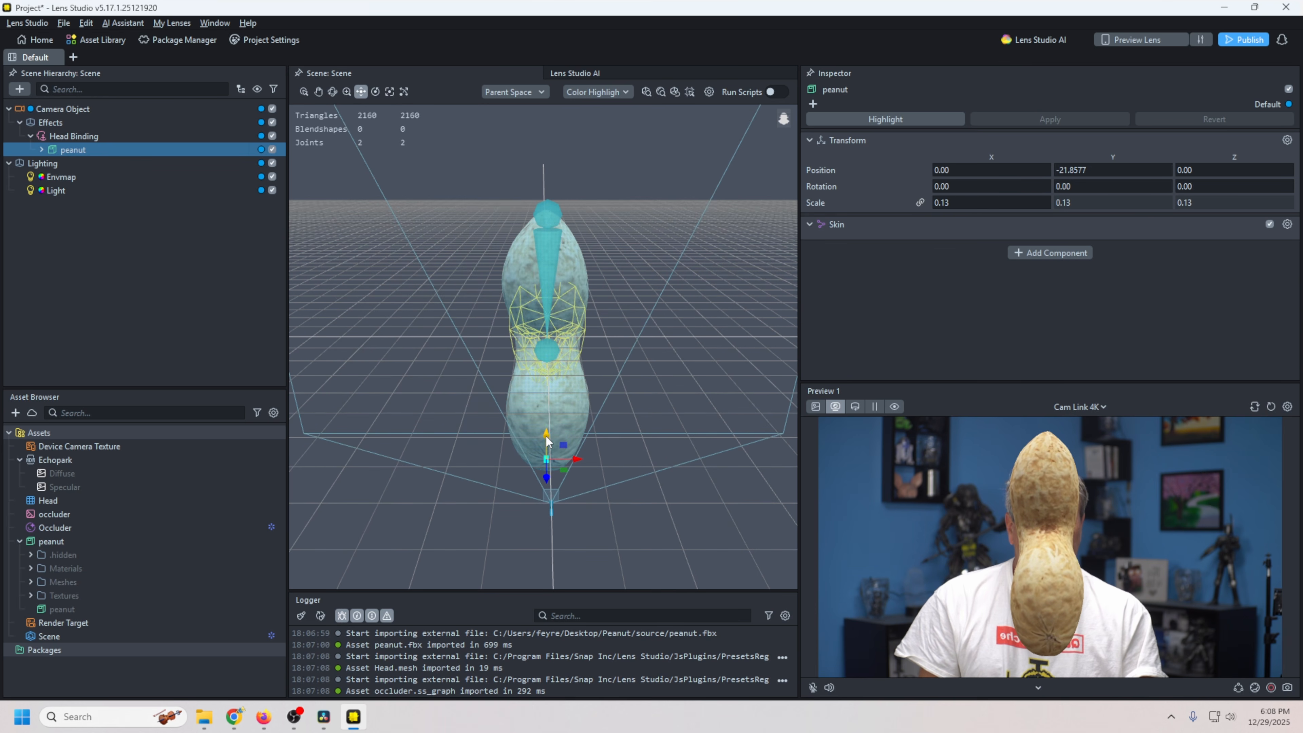
pyautogui.moveTo(547, 436); pyautogui.dragTo(547, 471)
# Working from a side view, move the peanut forward to about 4.54 on Z and lower it to about -32.35 on Y.
pyautogui.keyDown('alt'); pyautogui.moveTo(701, 373); pyautogui.dragTo(547, 296); pyautogui.keyUp('alt')
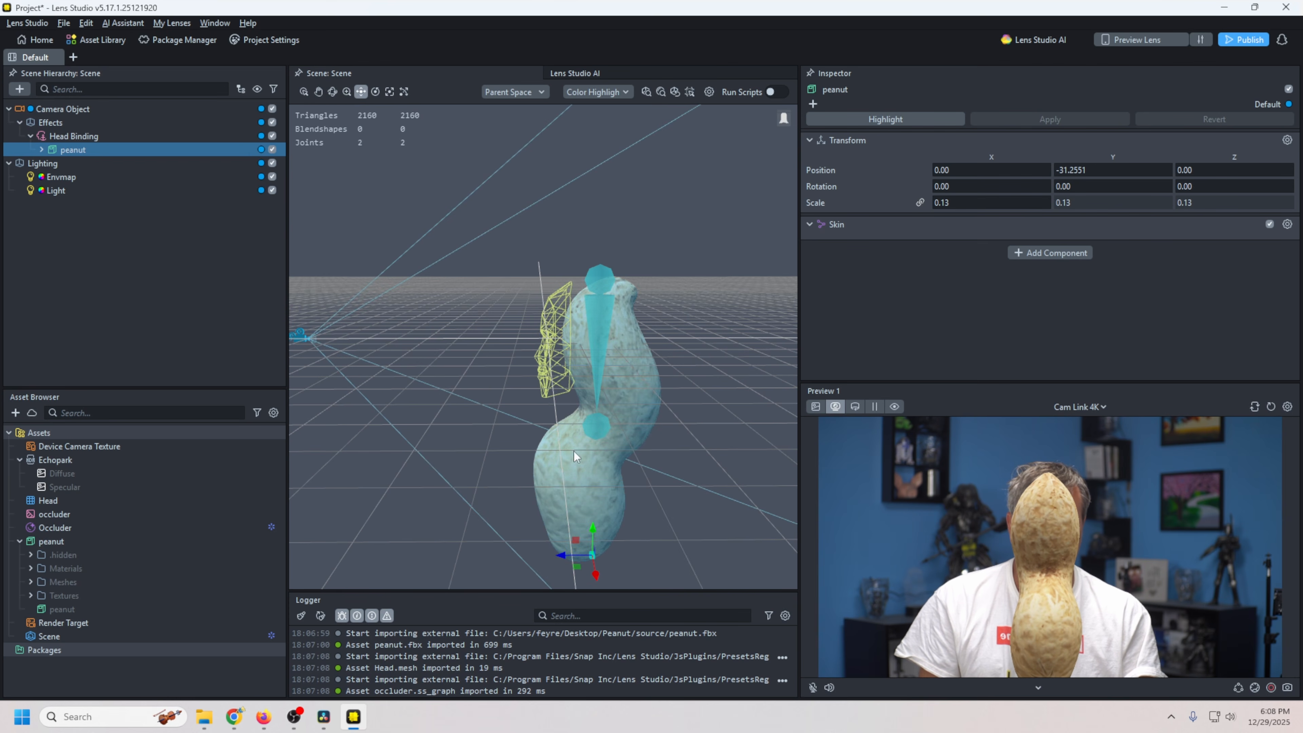
pyautogui.moveTo(563, 560); pyautogui.dragTo(542, 562)
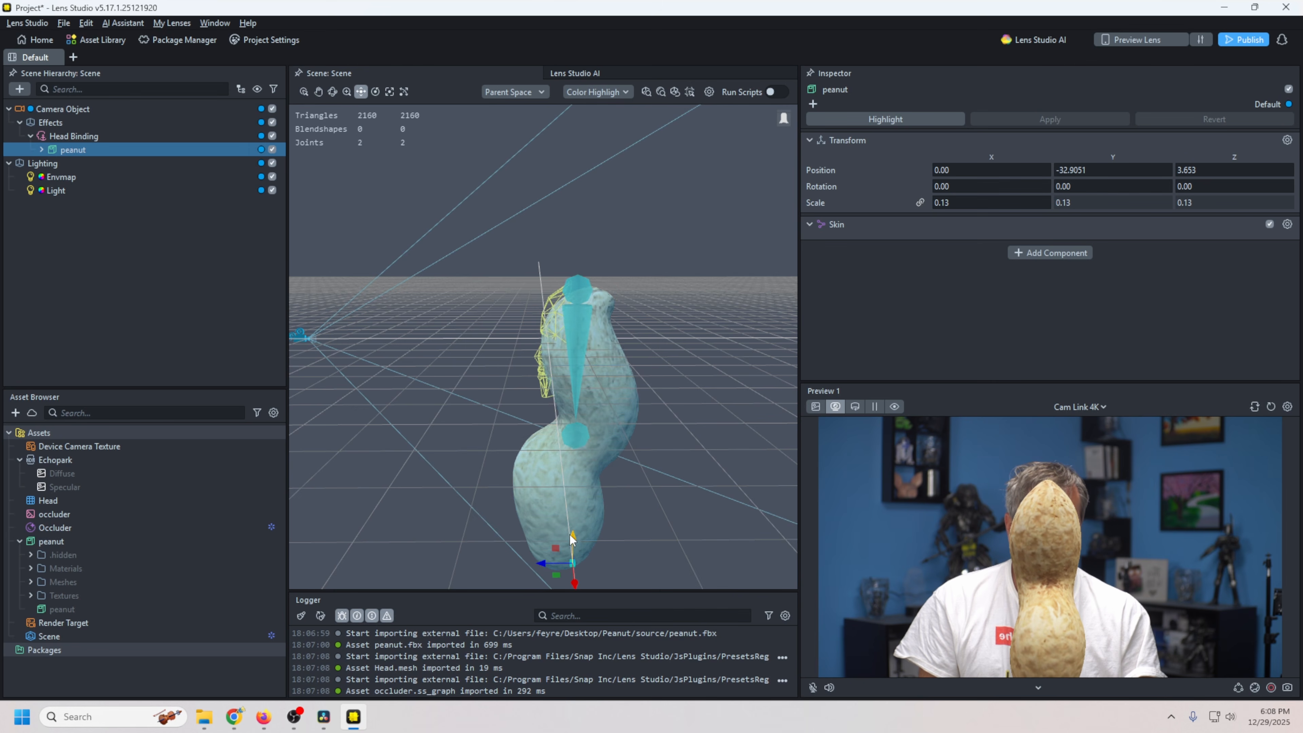
pyautogui.click(715, 397)
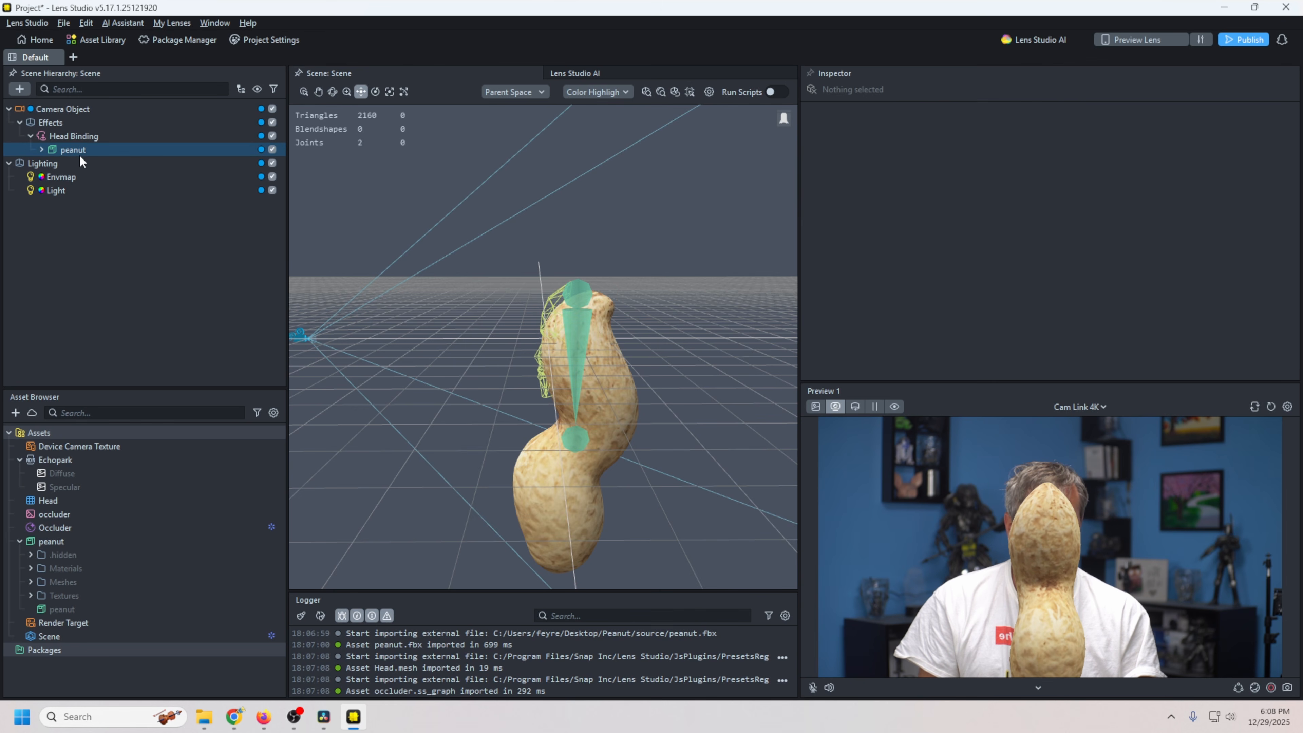
pyautogui.click(77, 151)
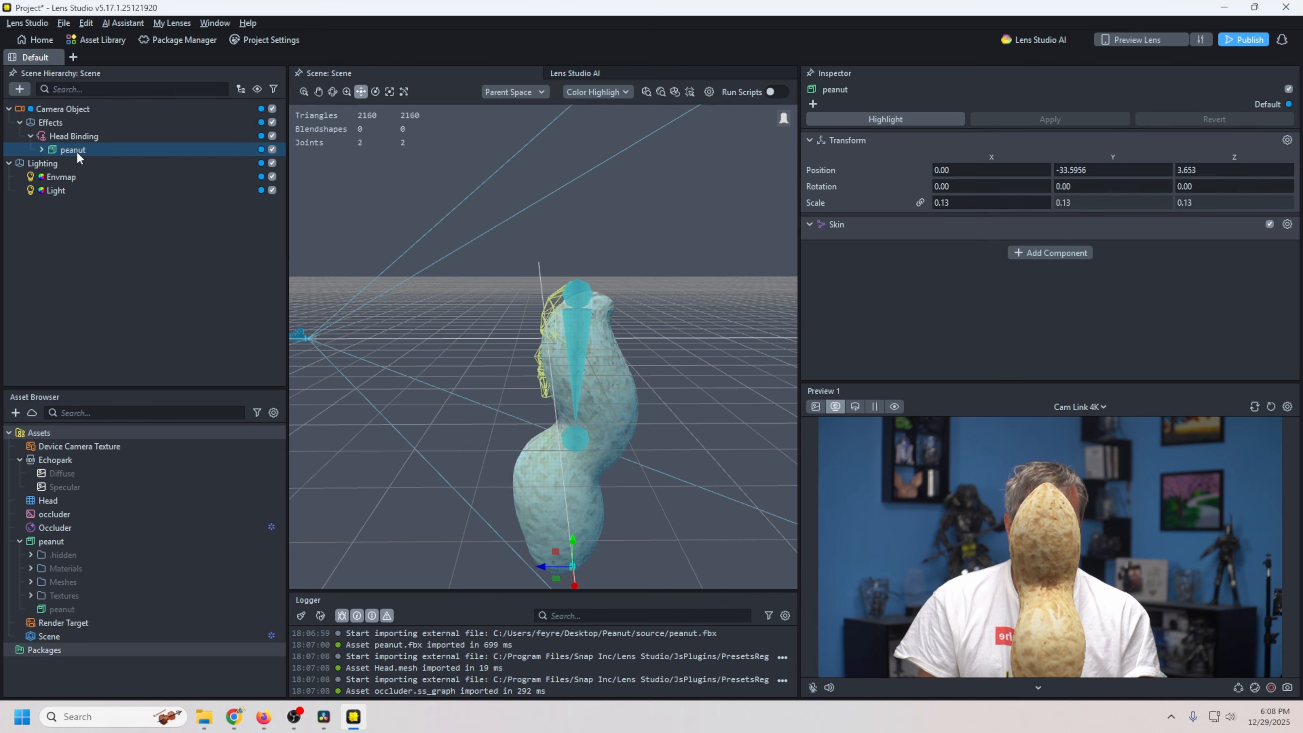
pyautogui.click(563, 541)
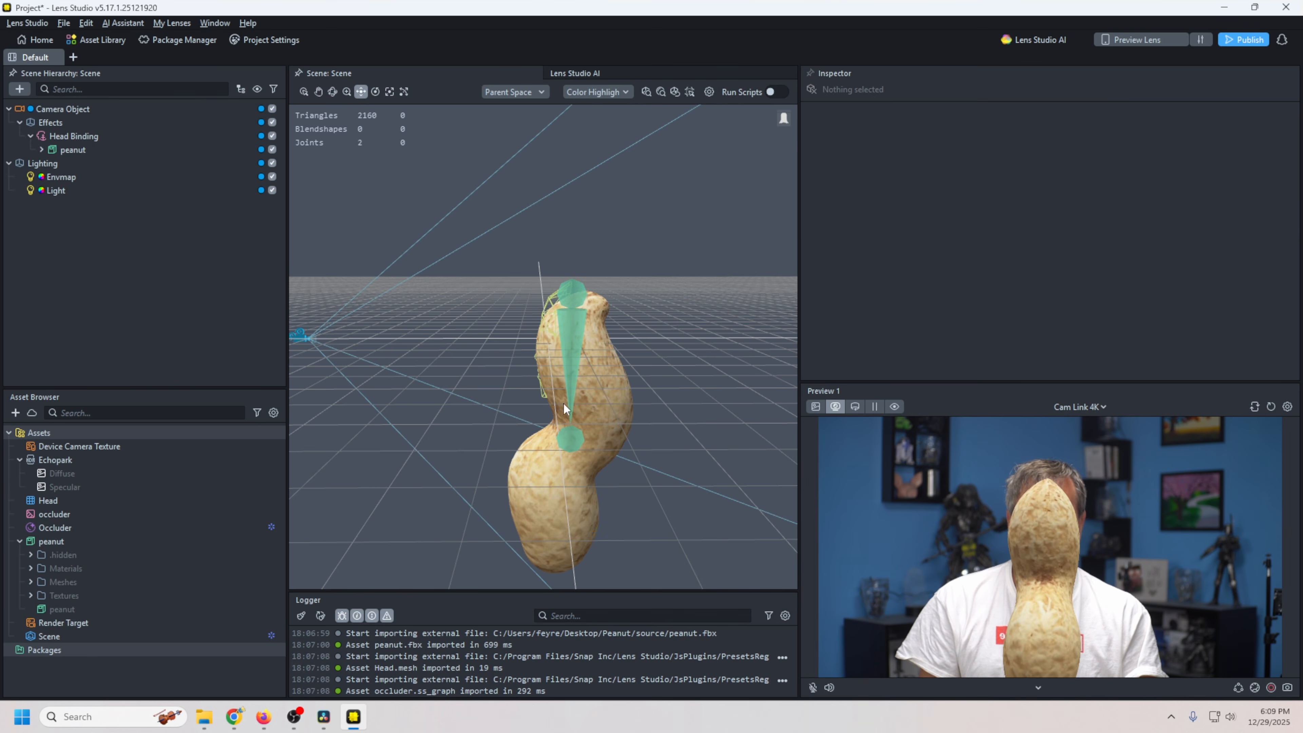
pyautogui.click(106, 151)
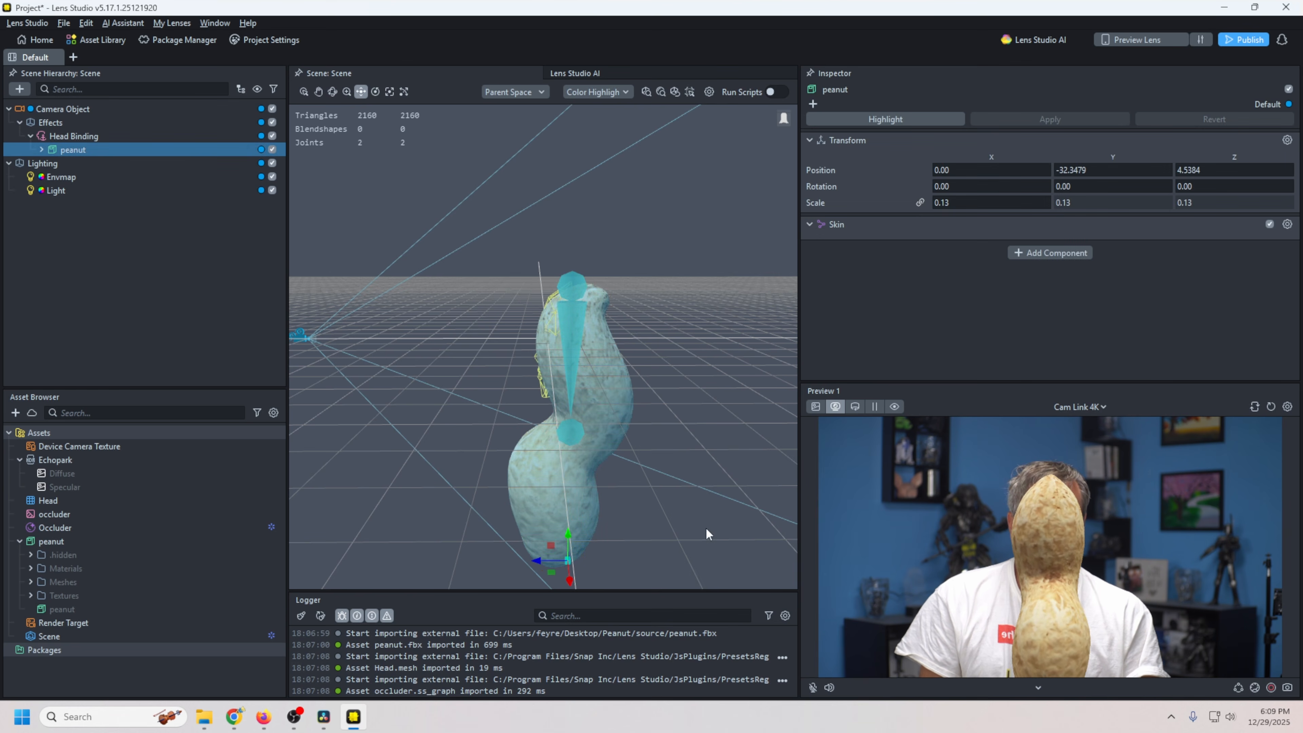
# Expand the peanut's Armature in the scene hierarchy and disable its Head bone object.
pyautogui.keyDown('alt'); pyautogui.moveTo(585, 395); pyautogui.dragTo(688, 455); pyautogui.keyUp('alt')
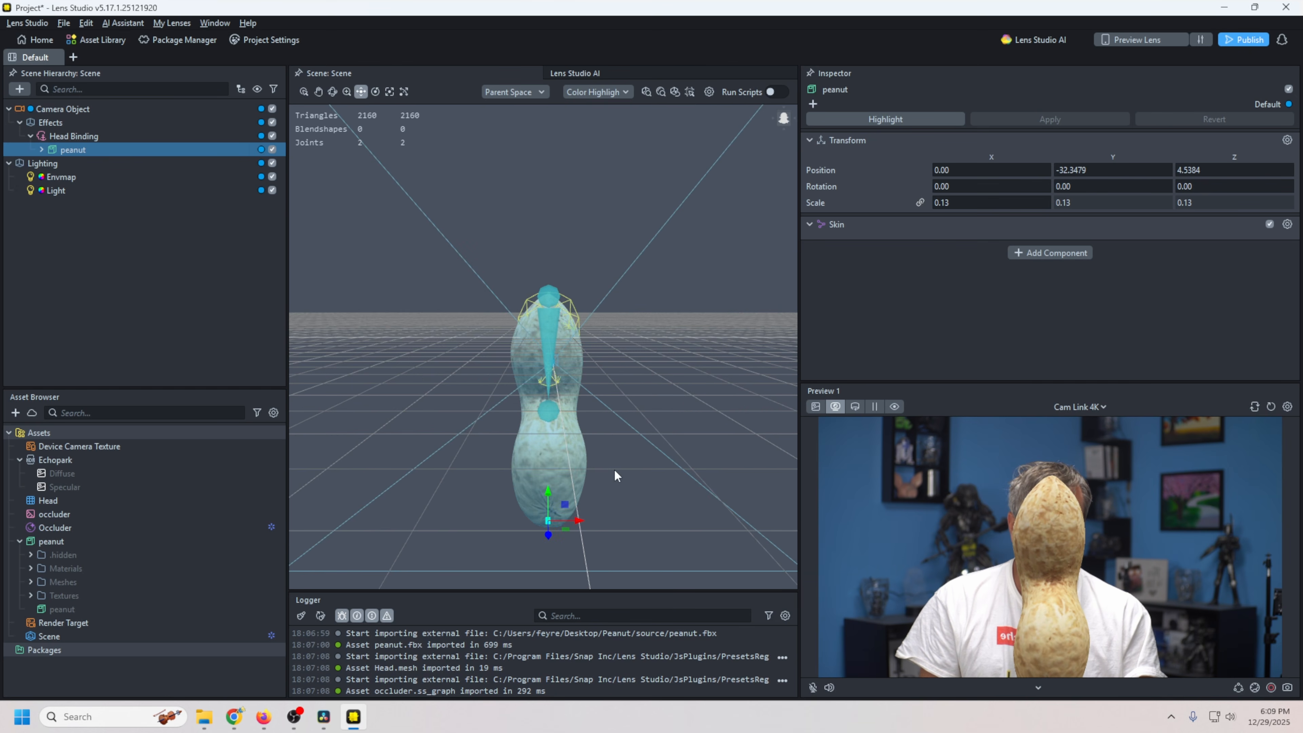
pyautogui.scroll(3, 577, 339)
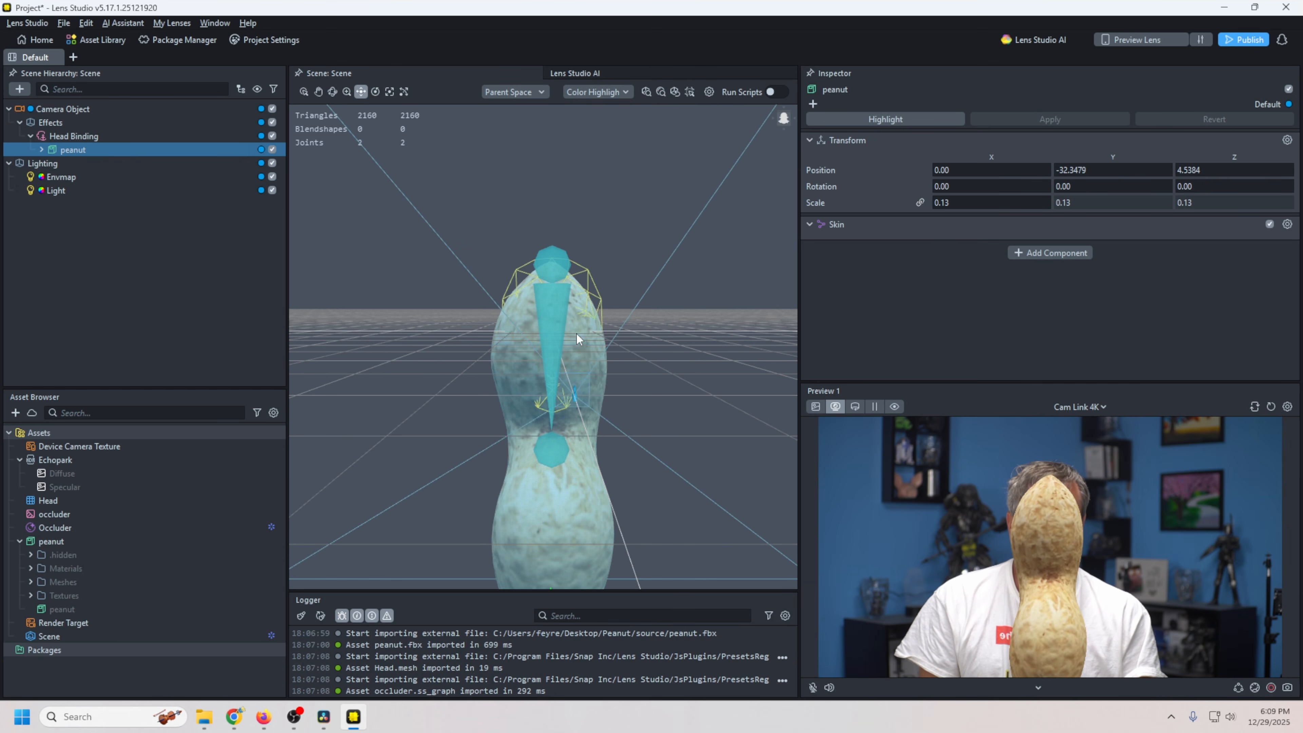
pyautogui.click(42, 150)
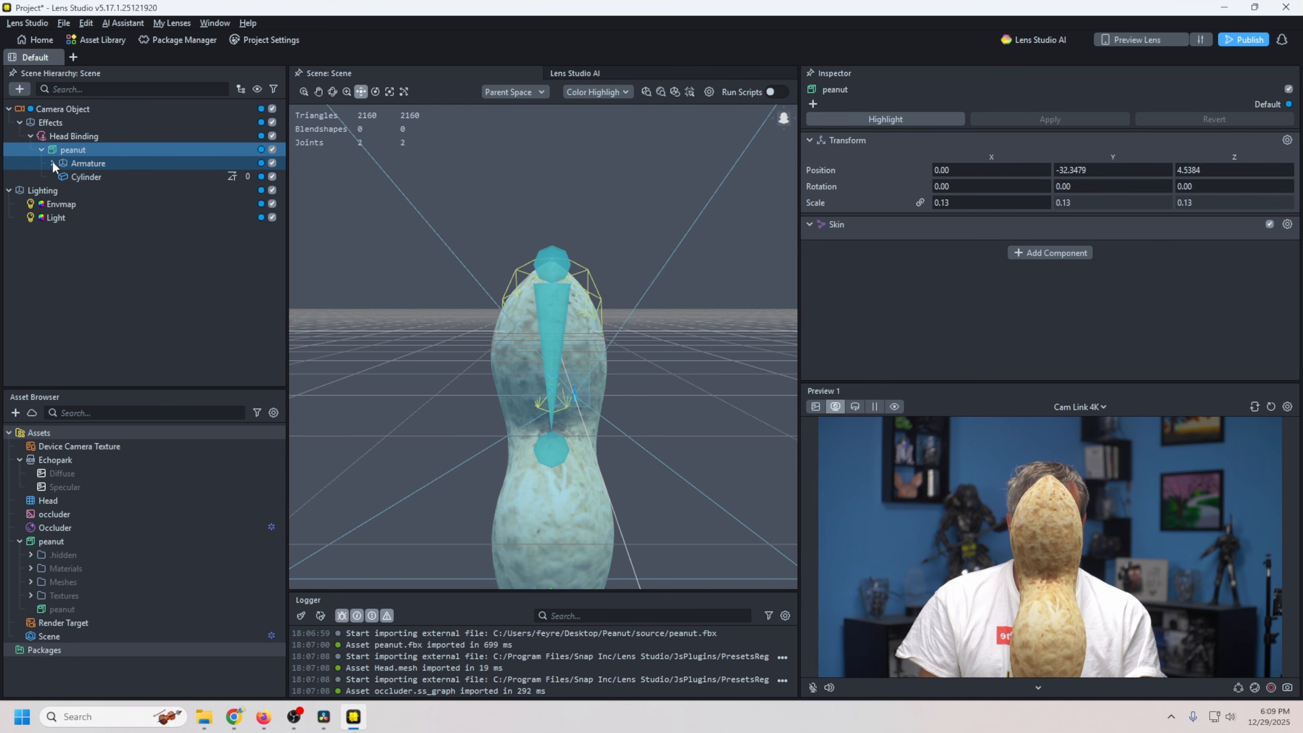
pyautogui.click(52, 162)
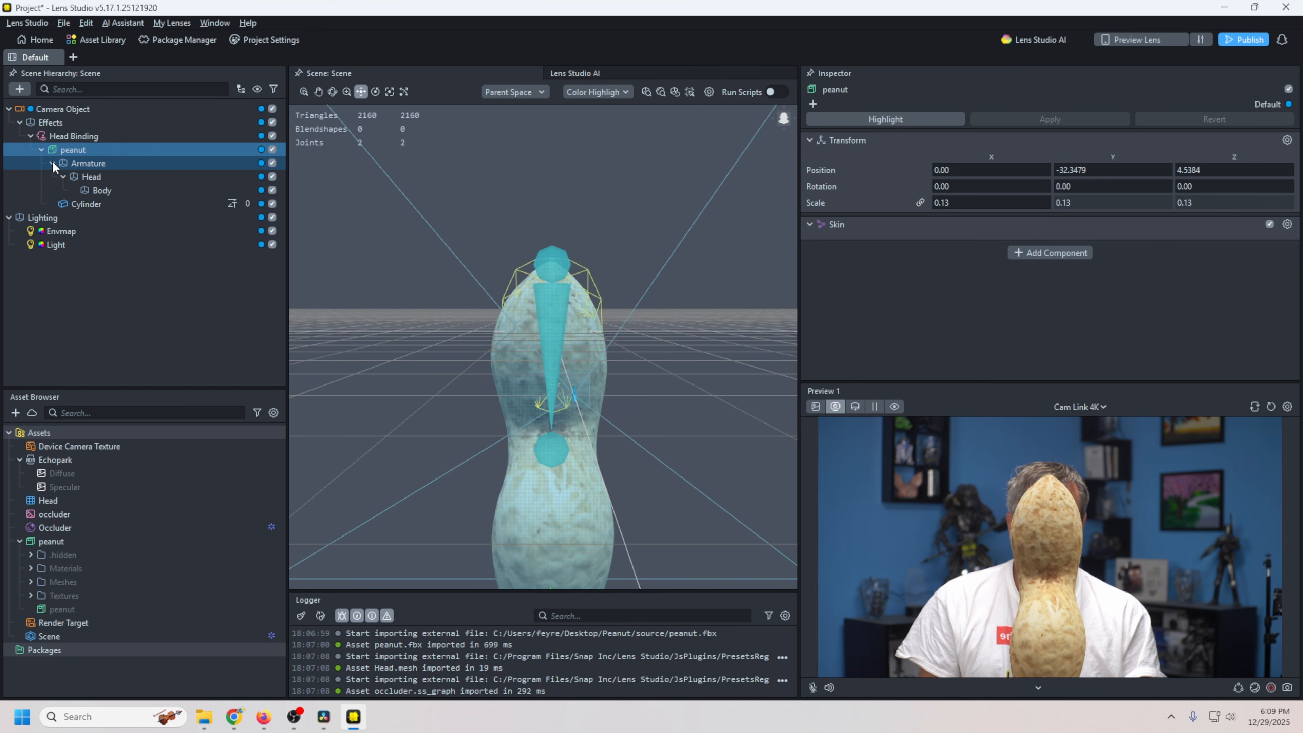
pyautogui.click(273, 177)
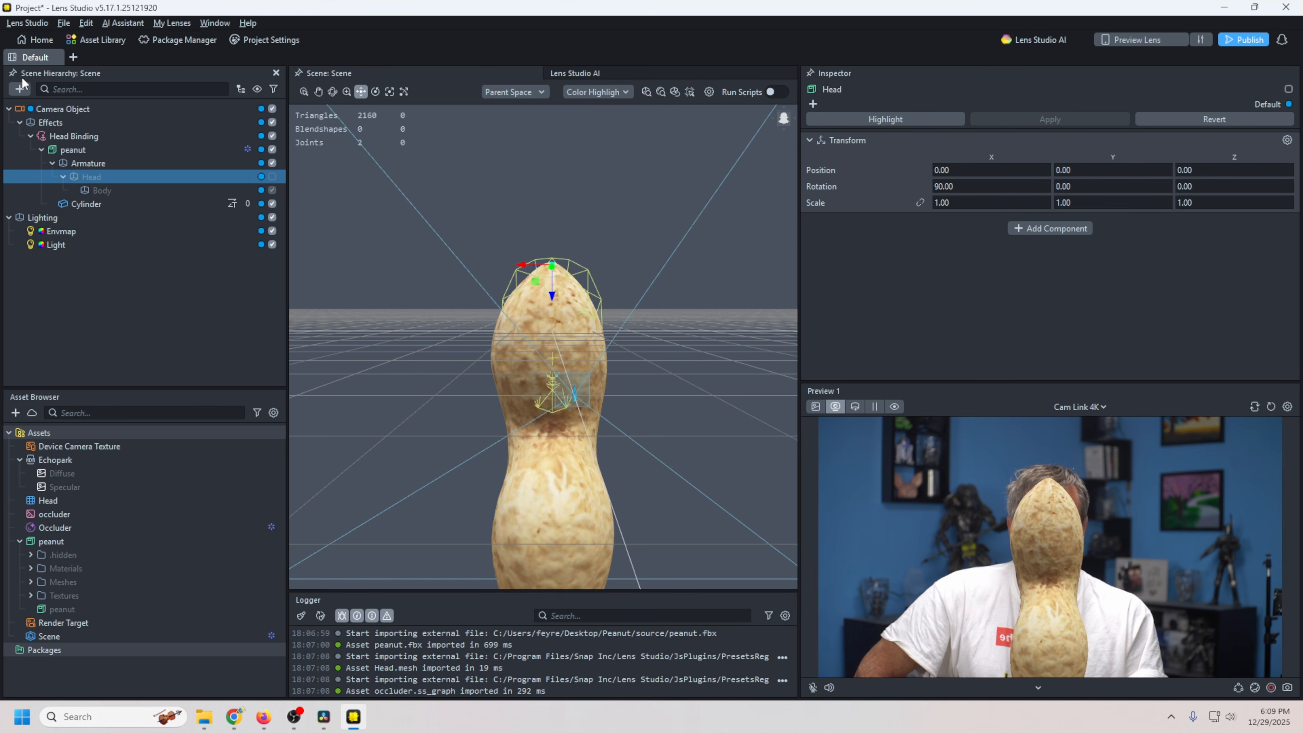
# Add a Face Inset to the scene and name it mouth.
pyautogui.click(20, 90)
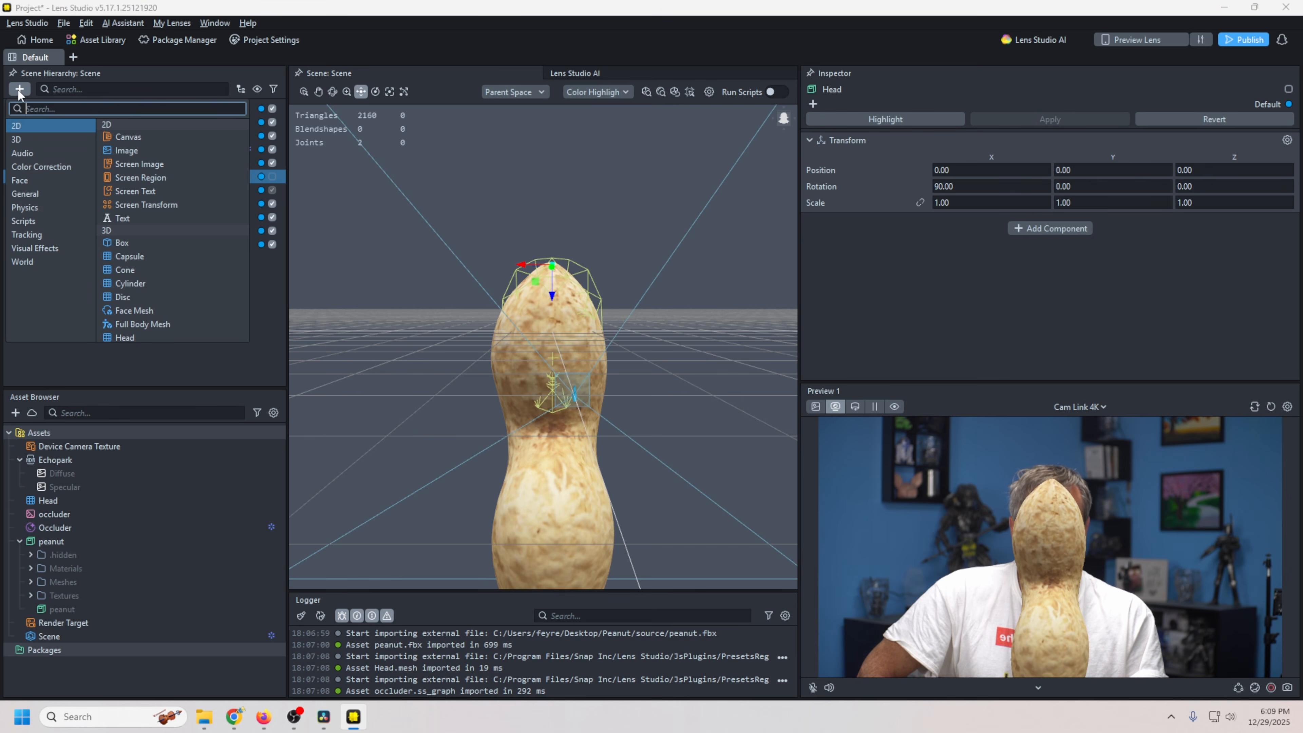
pyautogui.click(17, 181)
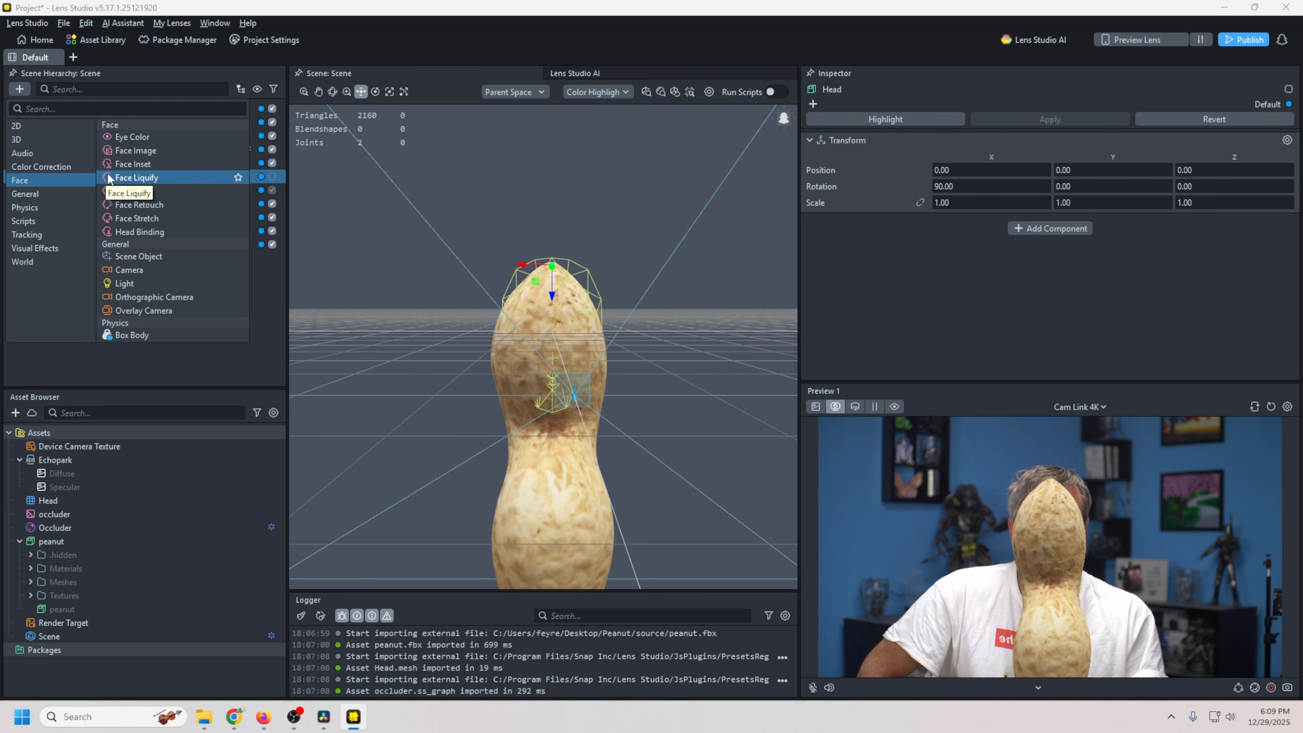
pyautogui.click(134, 165)
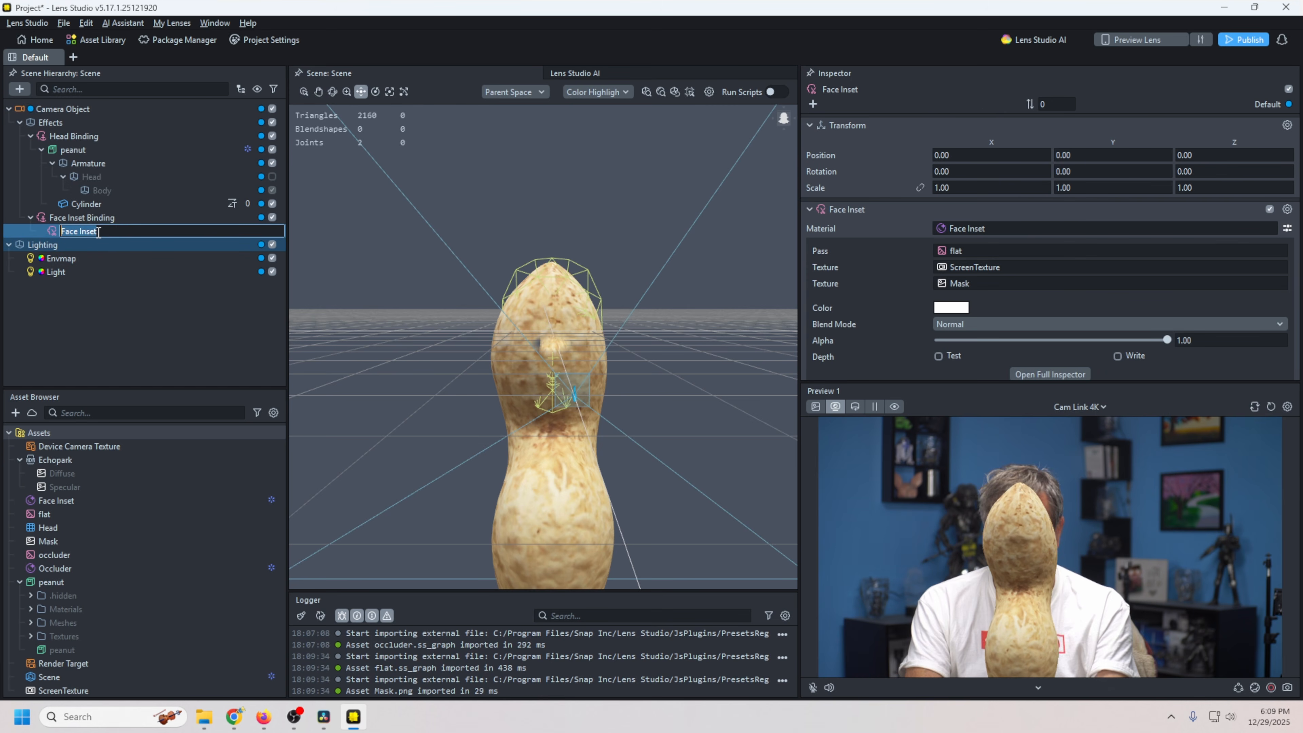
pyautogui.write('mouth')
pyautogui.press('Return')
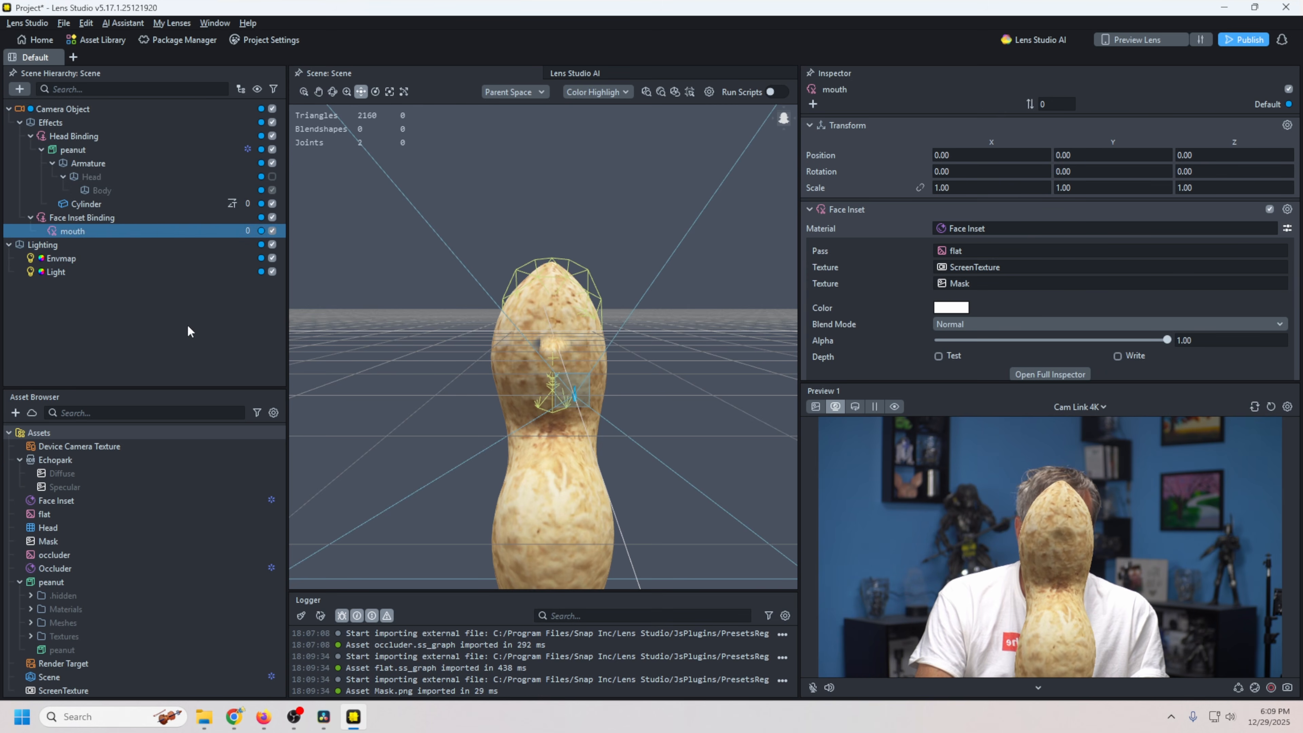
# Move the mouth inset forward to about 3.53 on Z, toward the front surface of the peanut's head.
pyautogui.moveTo(395, 382)
pyautogui.mouseDown(button='middle')
pyautogui.moveTo(430, 388)
pyautogui.moveTo(414, 385)
pyautogui.mouseUp(button='middle')
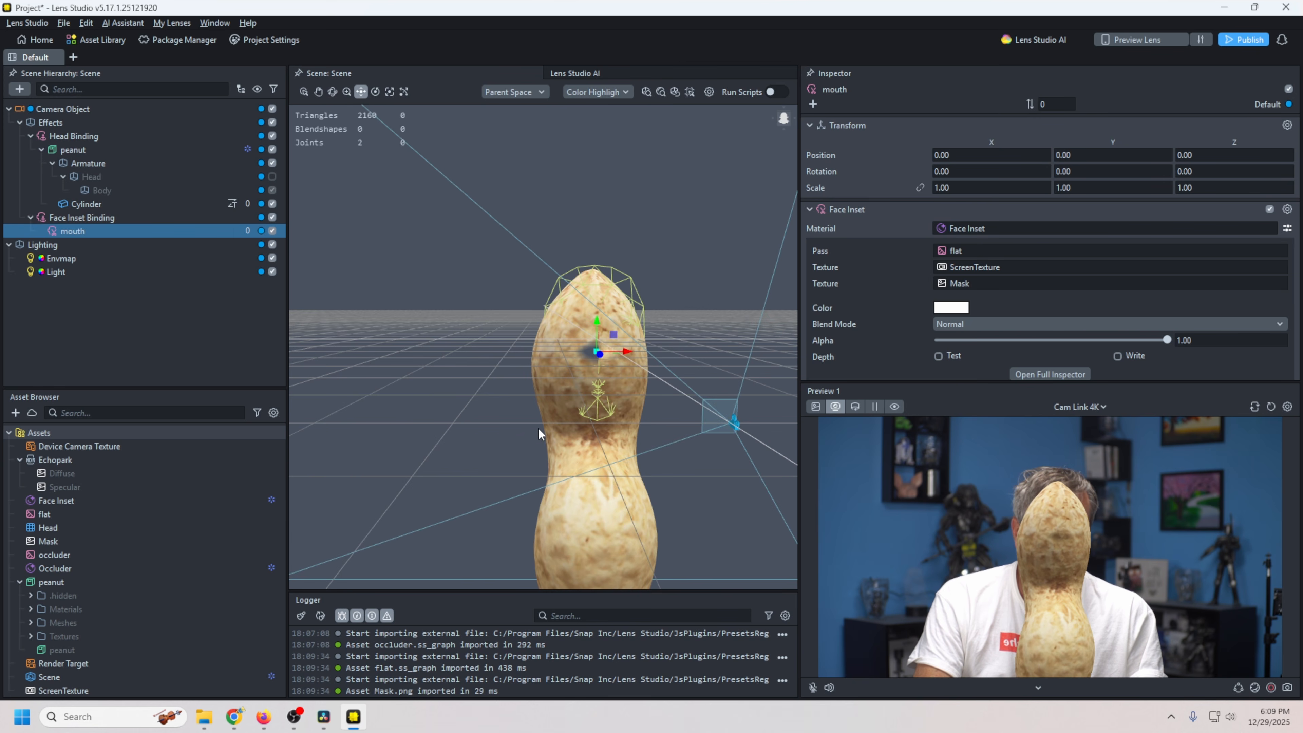
pyautogui.moveTo(518, 420); pyautogui.dragTo(636, 394, button='right')
pyautogui.moveTo(390, 405)
pyautogui.mouseDown(button='right')
pyautogui.moveTo(418, 408)
pyautogui.moveTo(395, 407)
pyautogui.mouseUp(button='right')
pyautogui.press('w')
pyautogui.moveTo(396, 378); pyautogui.dragTo(431, 385)
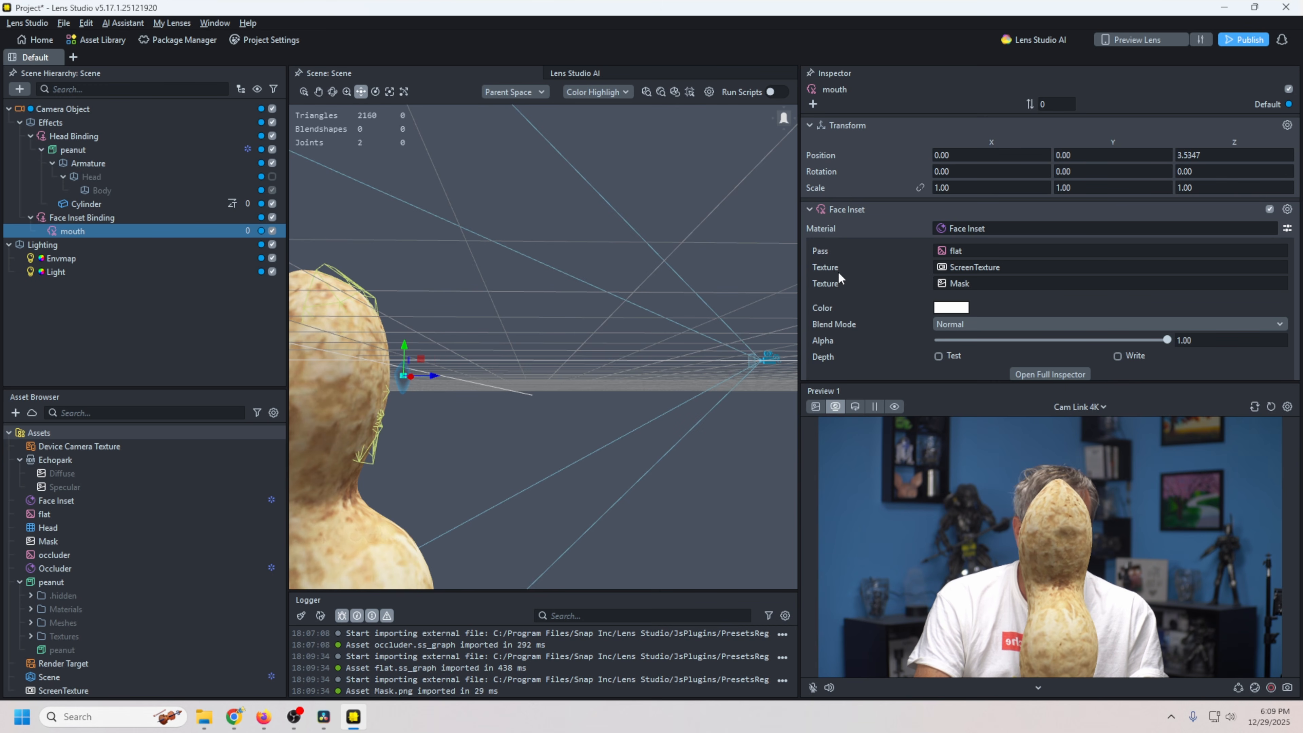
# Replace the mouth inset's ScreenTexture with Device Camera Texture.
pyautogui.click(959, 267)
pyautogui.click(778, 284)
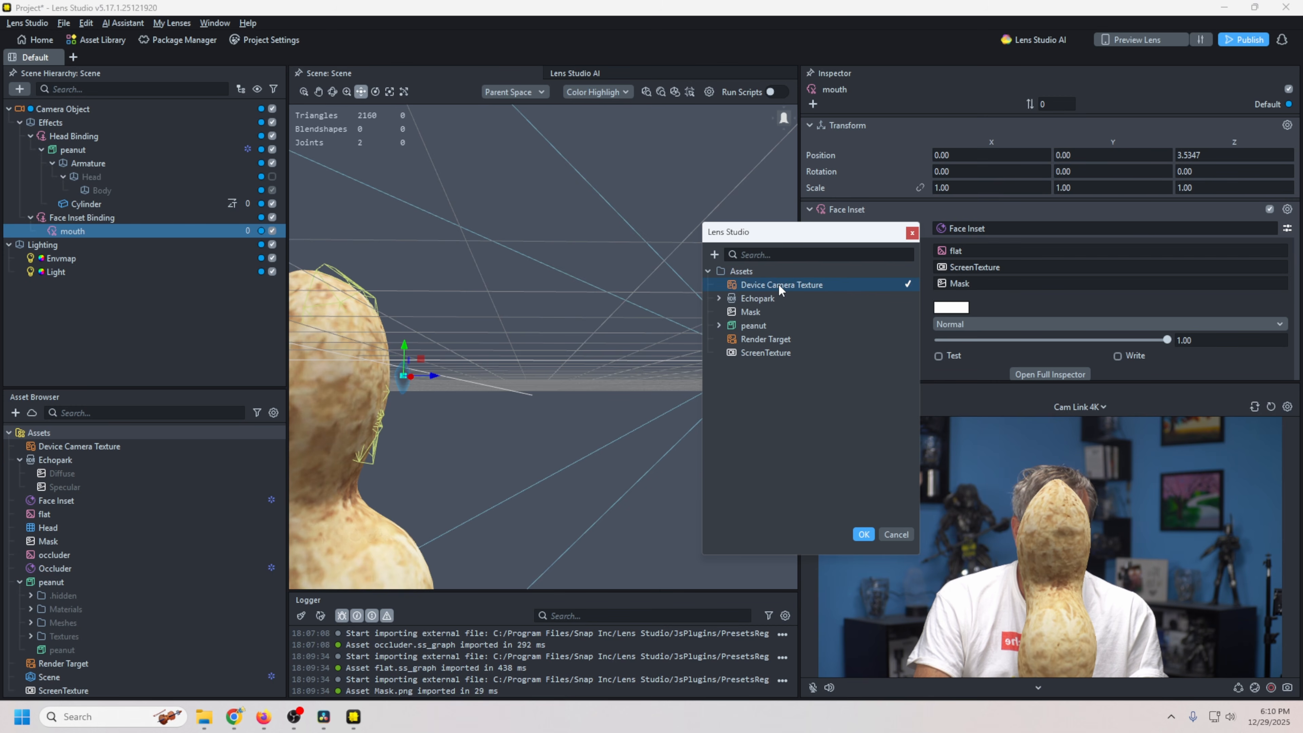
pyautogui.click(863, 535)
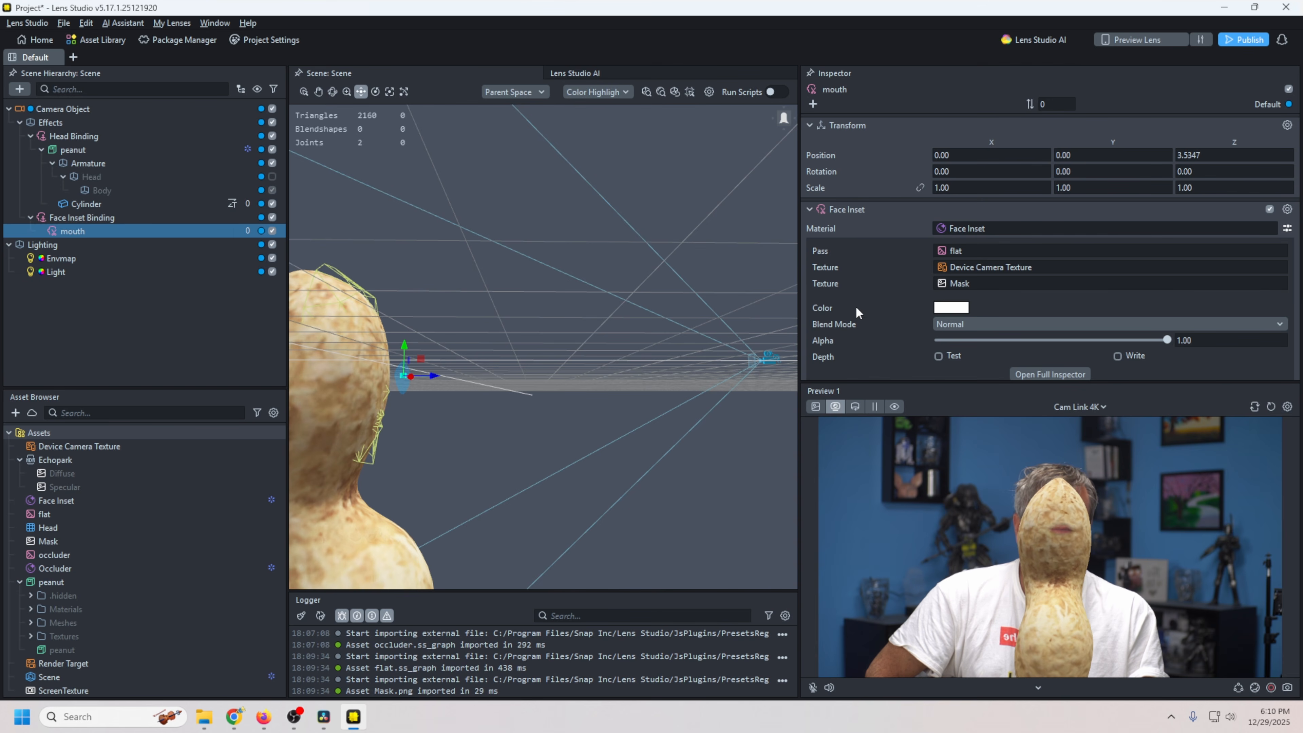
# Set the mouth inset's Inner Border Radius to 0.00 and its Outer Border Radius to 0.32.
pyautogui.scroll(-4, 856, 308)
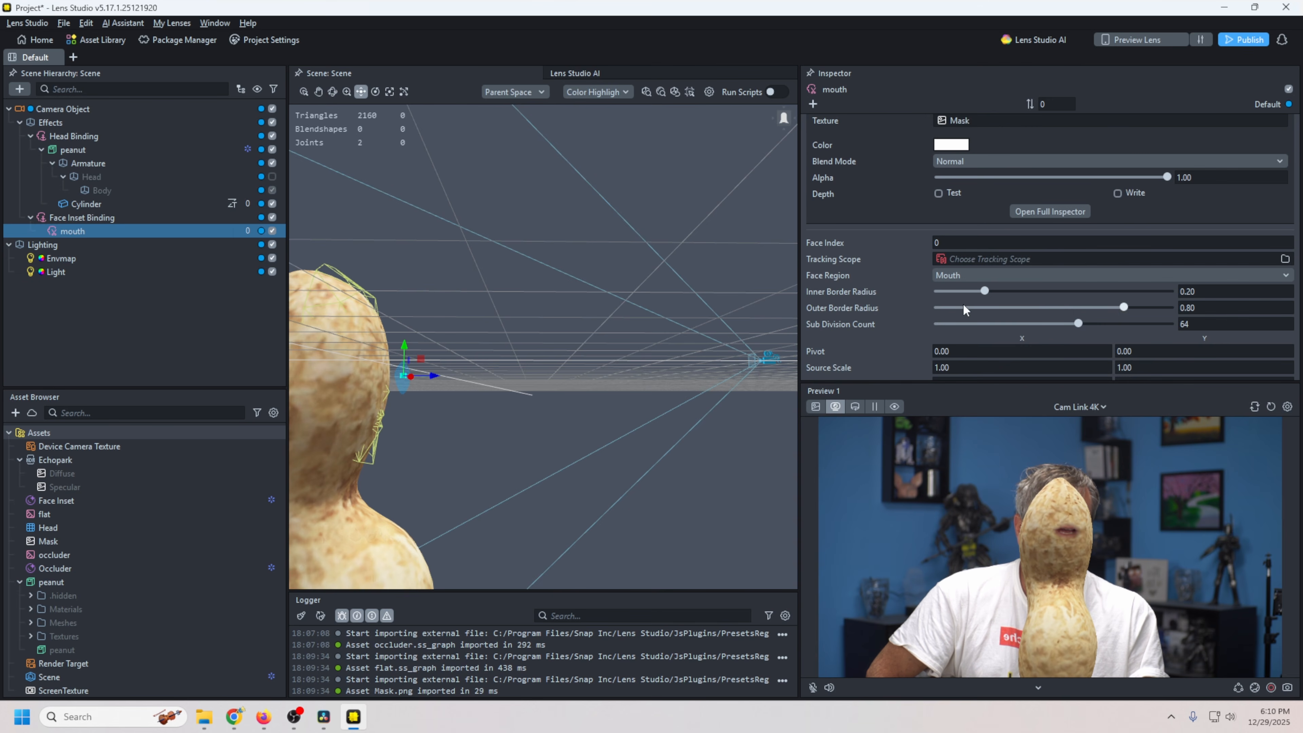
pyautogui.moveTo(984, 291); pyautogui.dragTo(920, 295)
pyautogui.moveTo(1124, 307); pyautogui.dragTo(1002, 315)
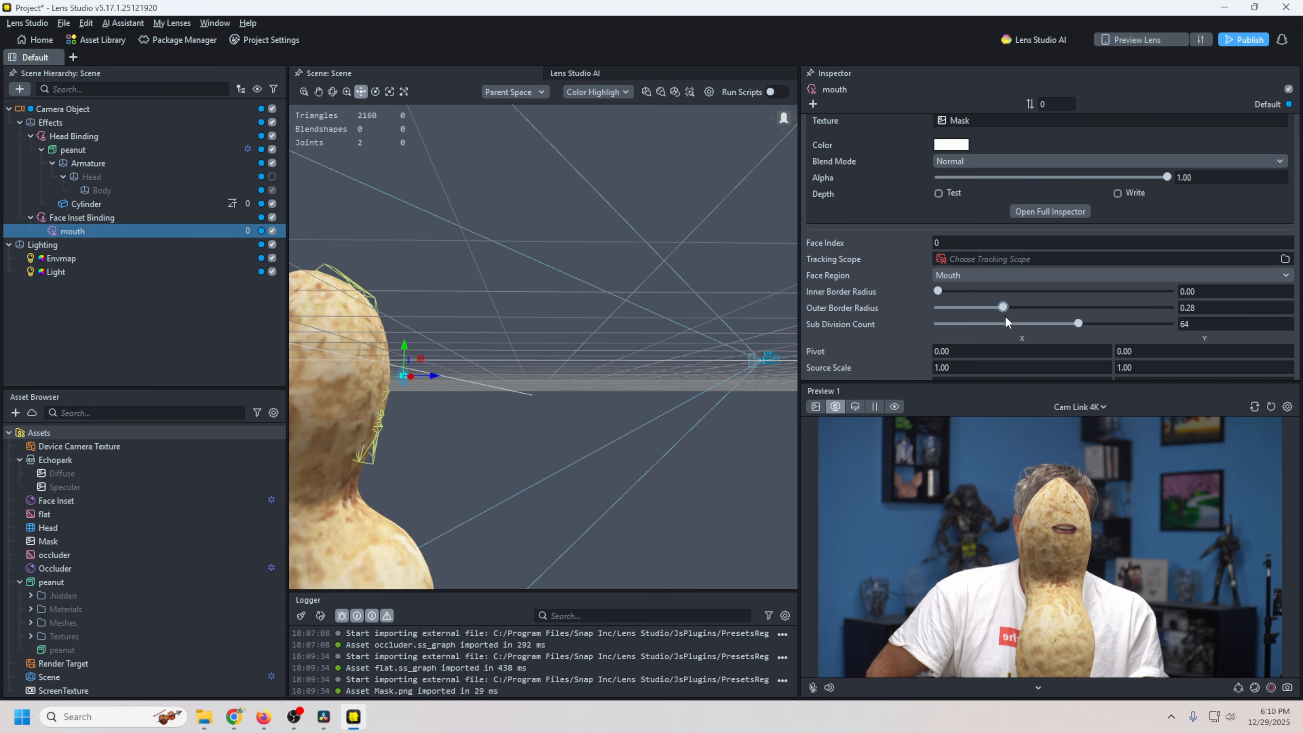
pyautogui.moveTo(1005, 311); pyautogui.dragTo(1012, 308)
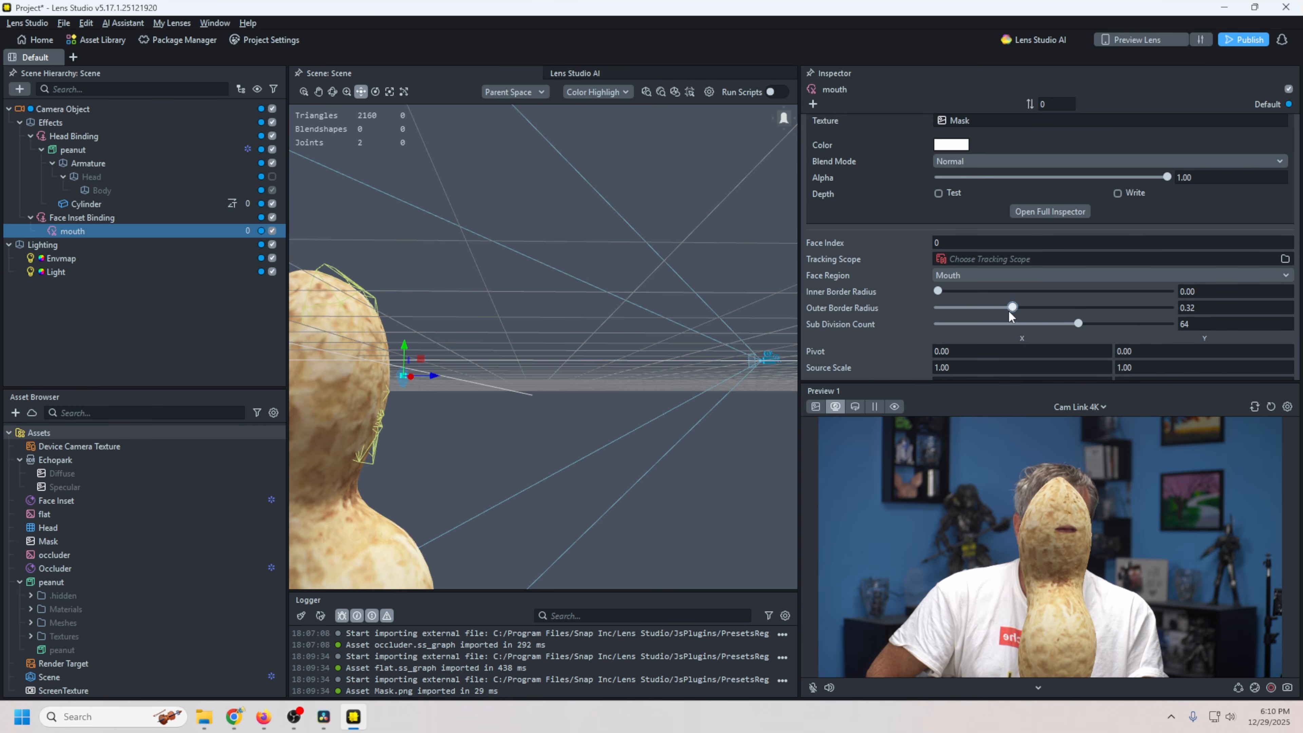
pyautogui.scroll(2, 368, 420)
pyautogui.scroll(2, 367, 415)
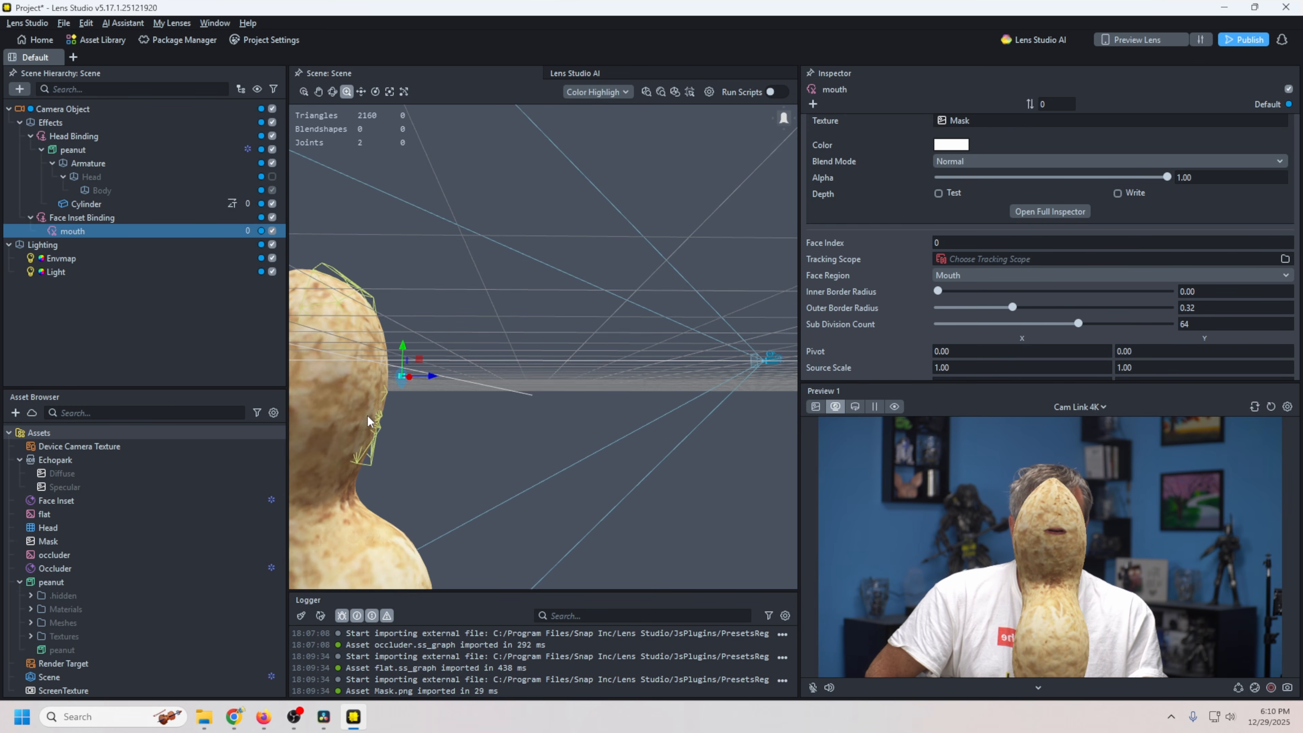
# Move the mouth inset back on Z until it sits against the front surface of the peanut's head.
pyautogui.moveTo(367, 415); pyautogui.dragTo(557, 438, button='middle')
pyautogui.scroll(2, 520, 420)
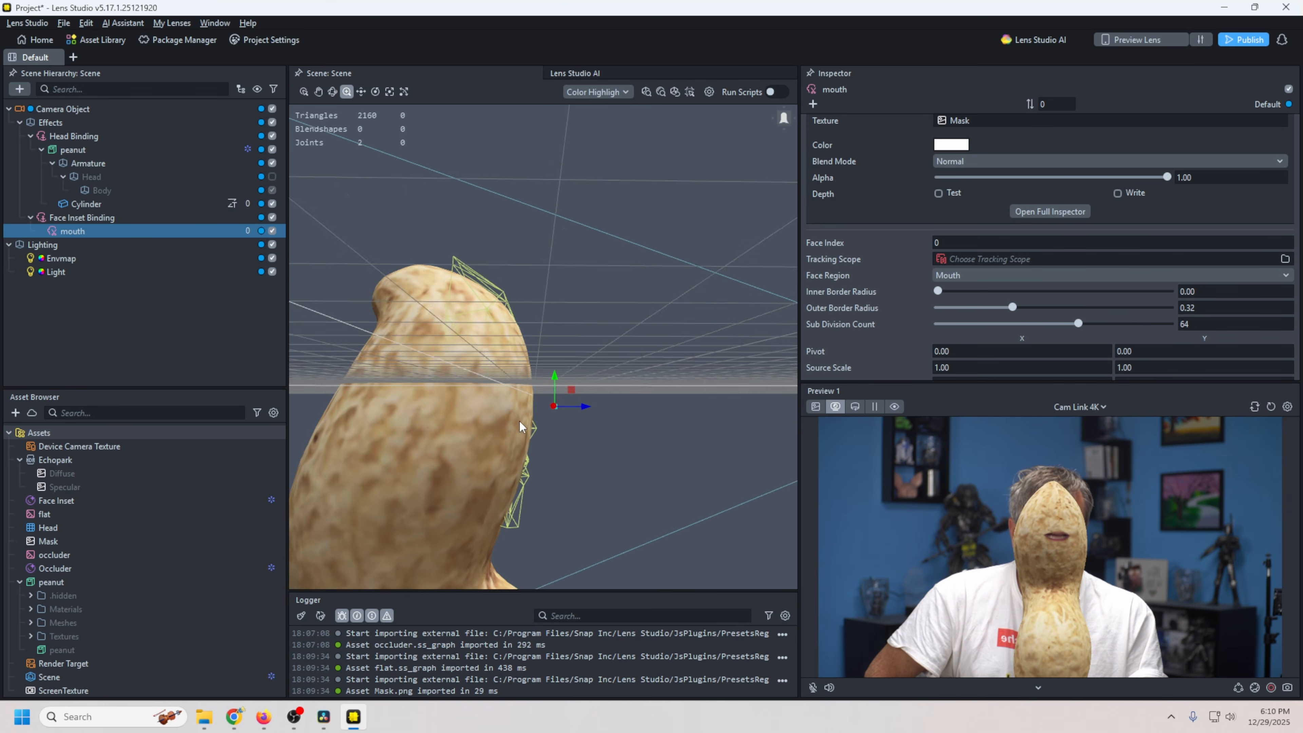
pyautogui.moveTo(574, 486); pyautogui.dragTo(593, 466, button='right')
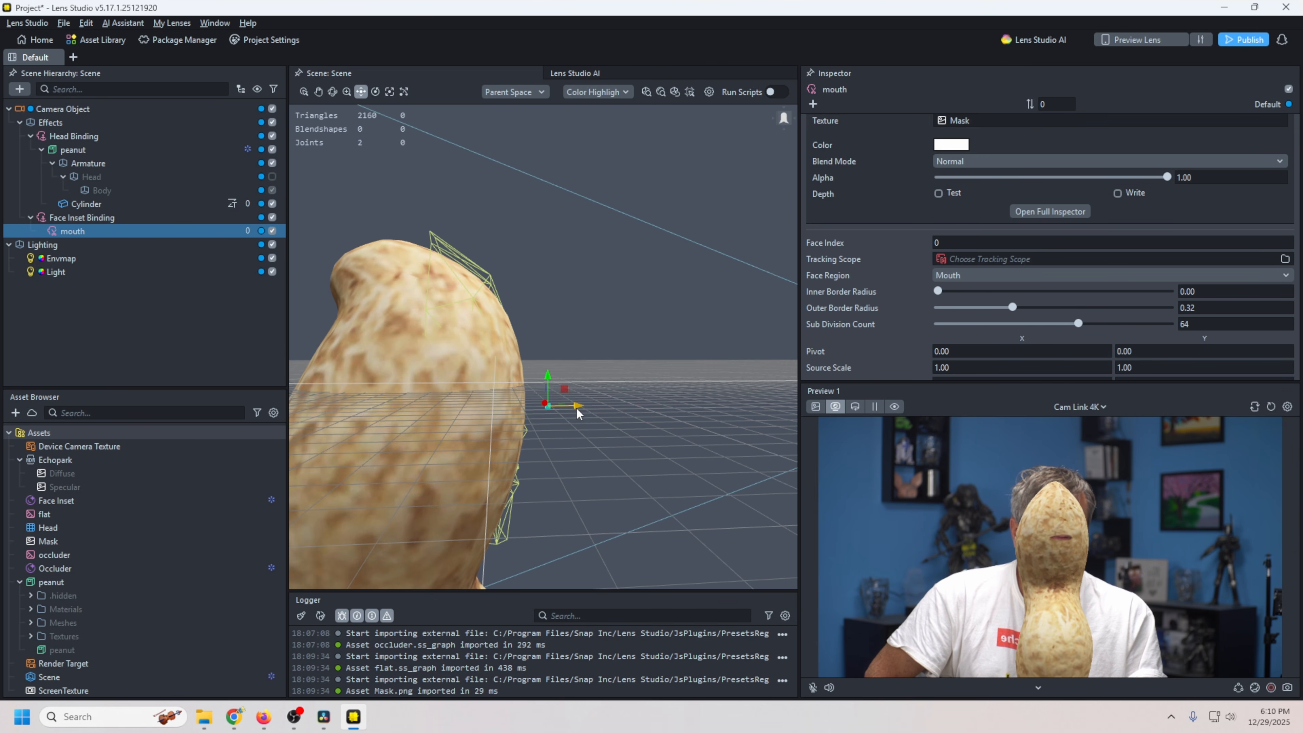
pyautogui.moveTo(579, 406); pyautogui.dragTo(559, 417)
pyautogui.moveTo(575, 432); pyautogui.dragTo(473, 464, button='right')
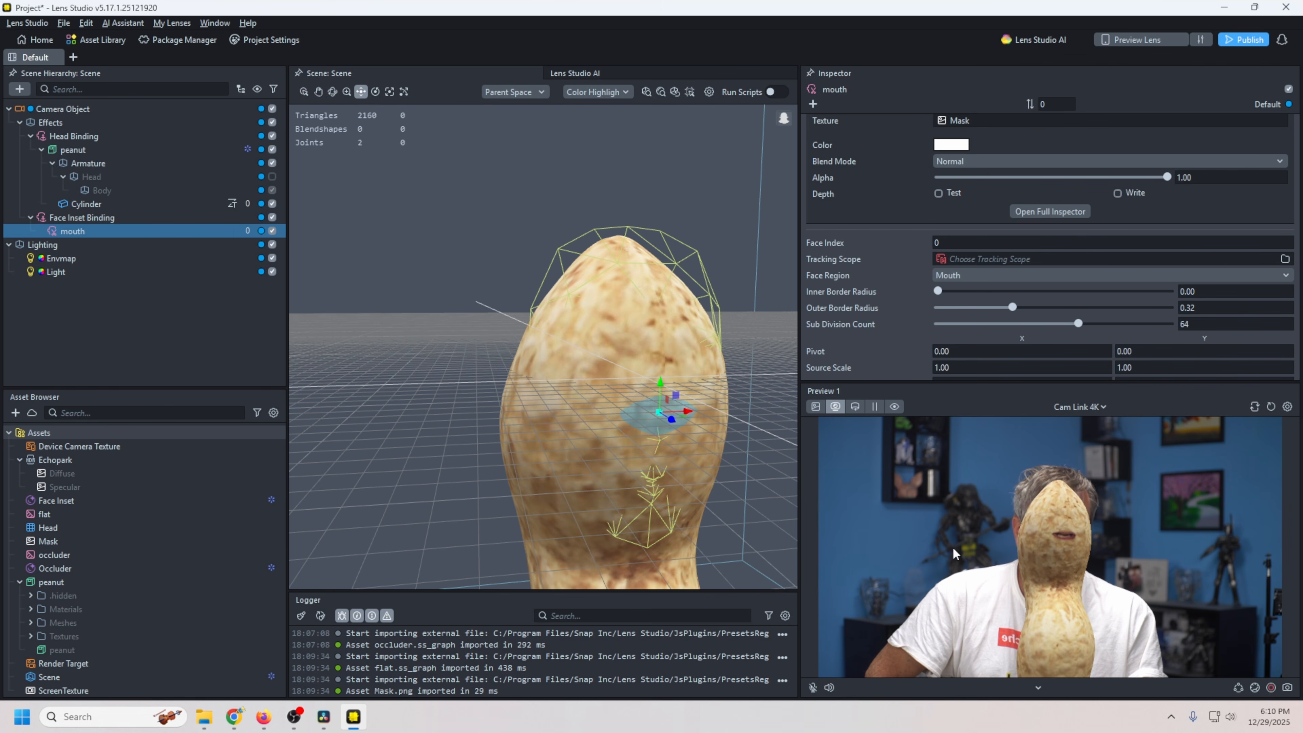
# Lower the mouth inset on Y to the lower part of the peanut's face and refit its depth on Z.
pyautogui.moveTo(698, 529); pyautogui.dragTo(768, 526, button='right')
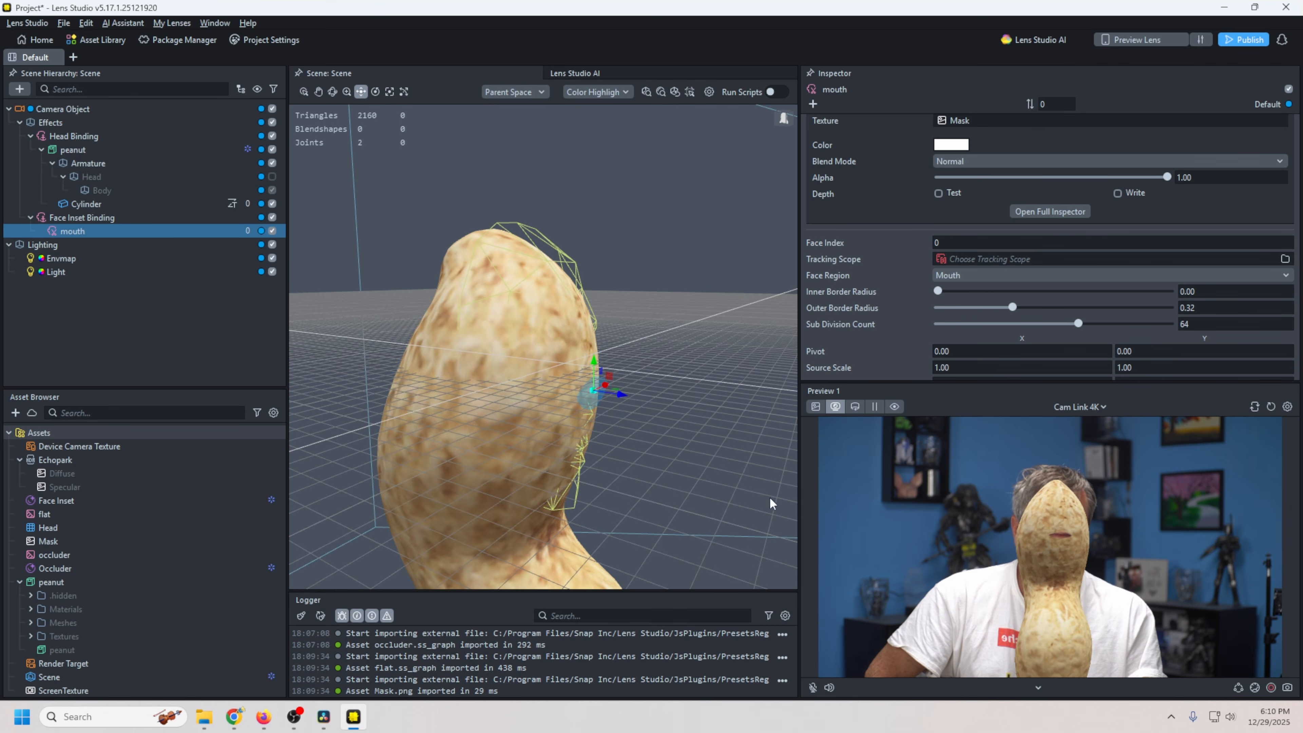
pyautogui.moveTo(596, 369); pyautogui.dragTo(597, 414)
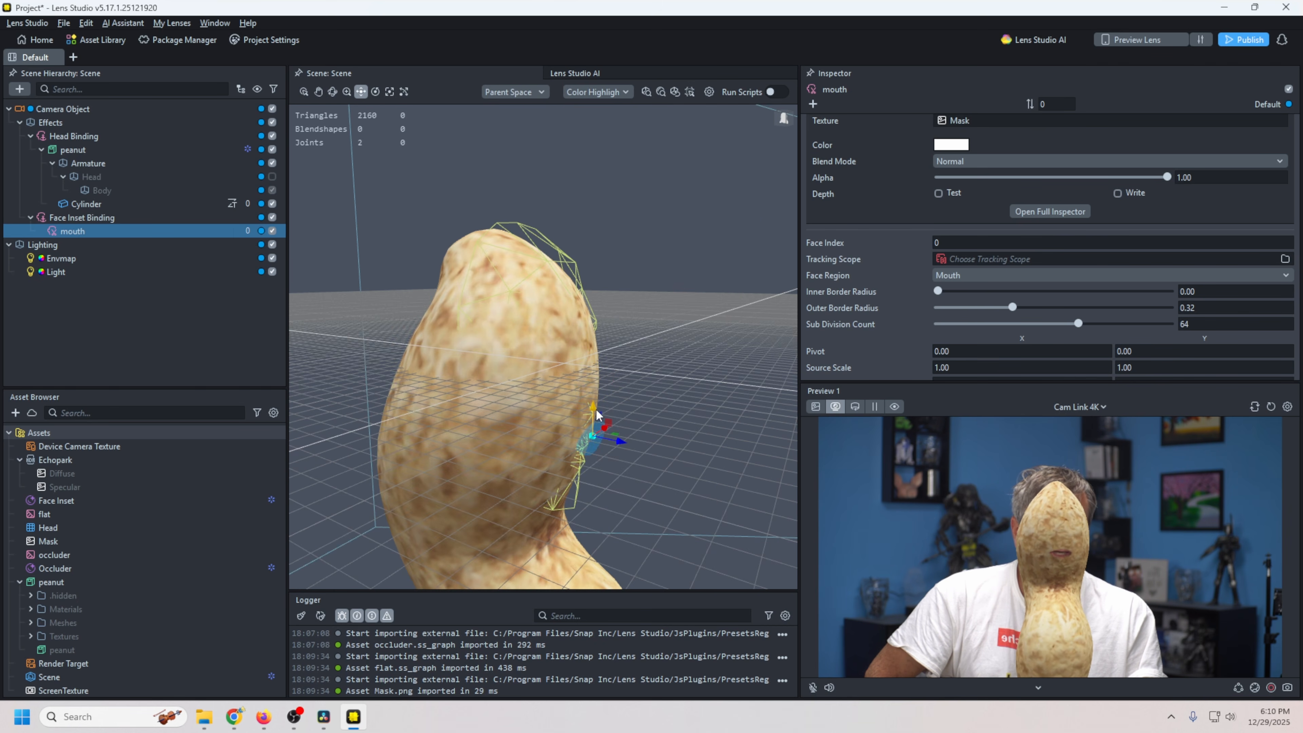
pyautogui.scroll(2, 621, 467)
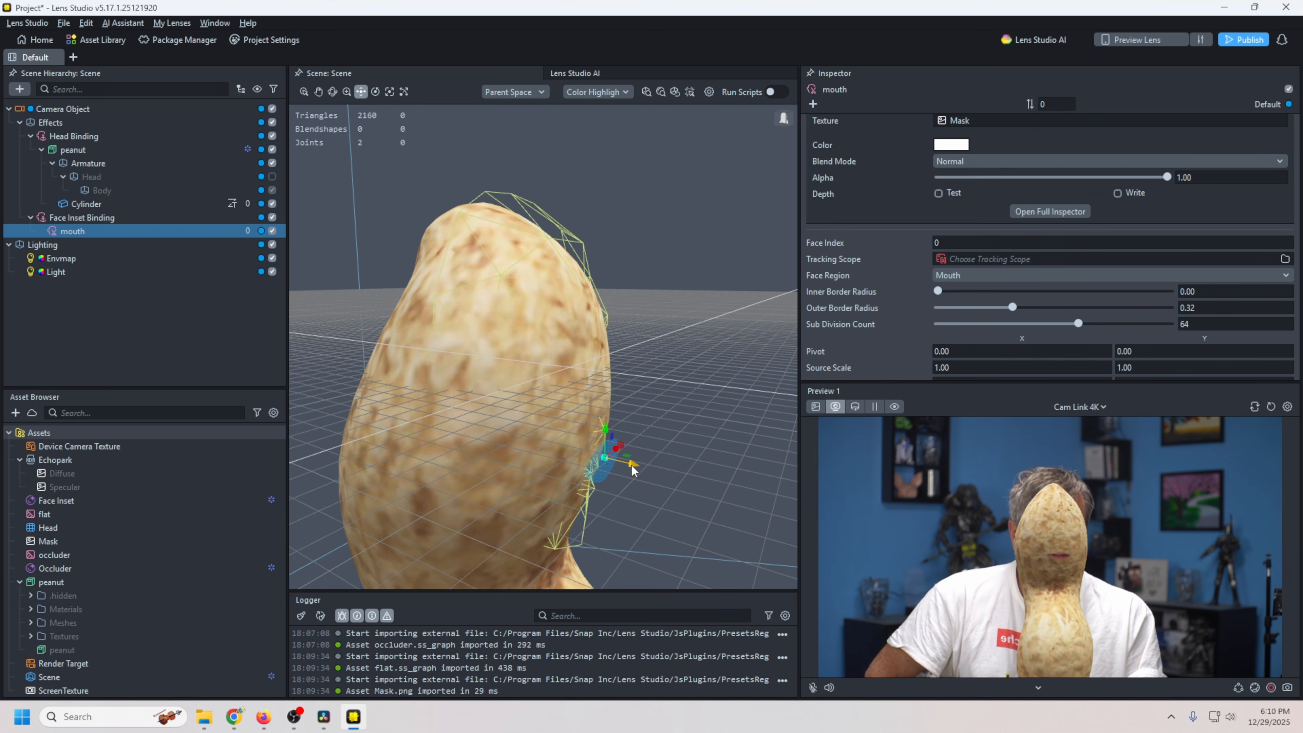
pyautogui.moveTo(635, 468); pyautogui.dragTo(621, 426)
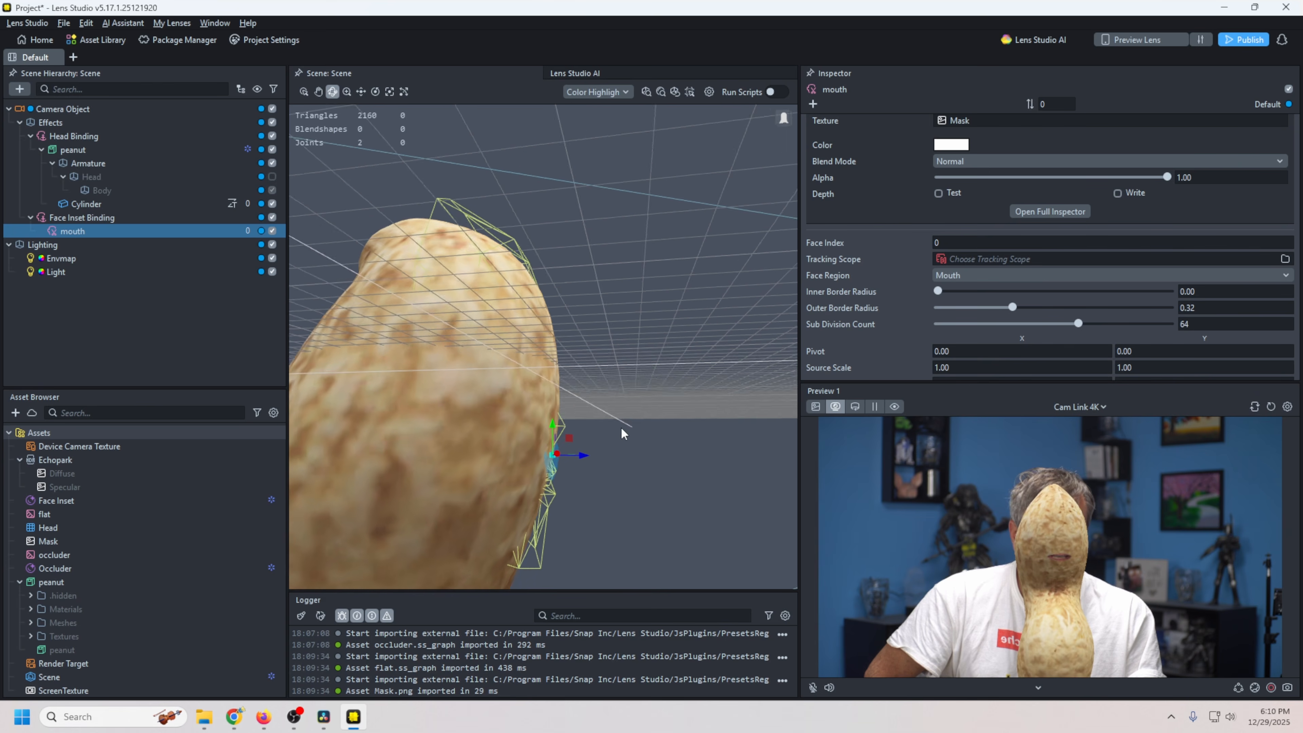
# Tilt the mouth inset to follow the slope of the peanut's surface and fine-tune its position against it.
pyautogui.click(376, 91)
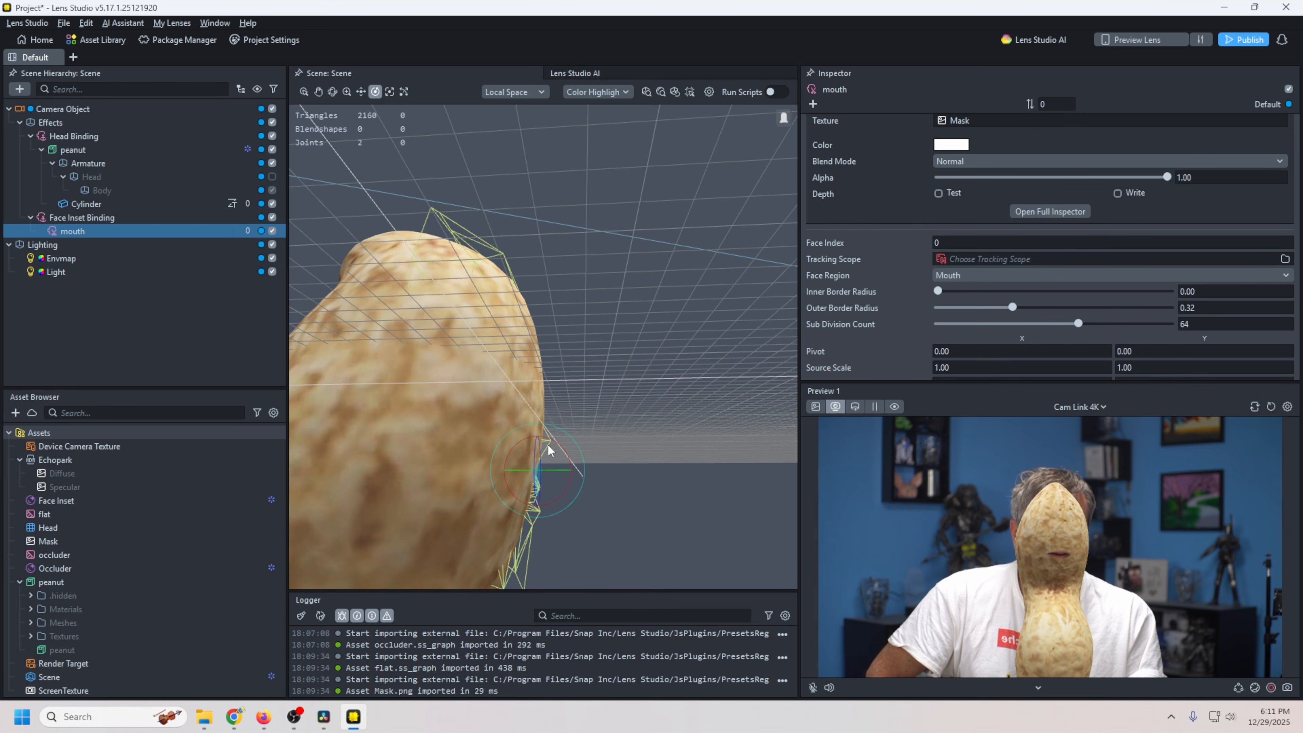
pyautogui.moveTo(566, 454); pyautogui.dragTo(569, 461)
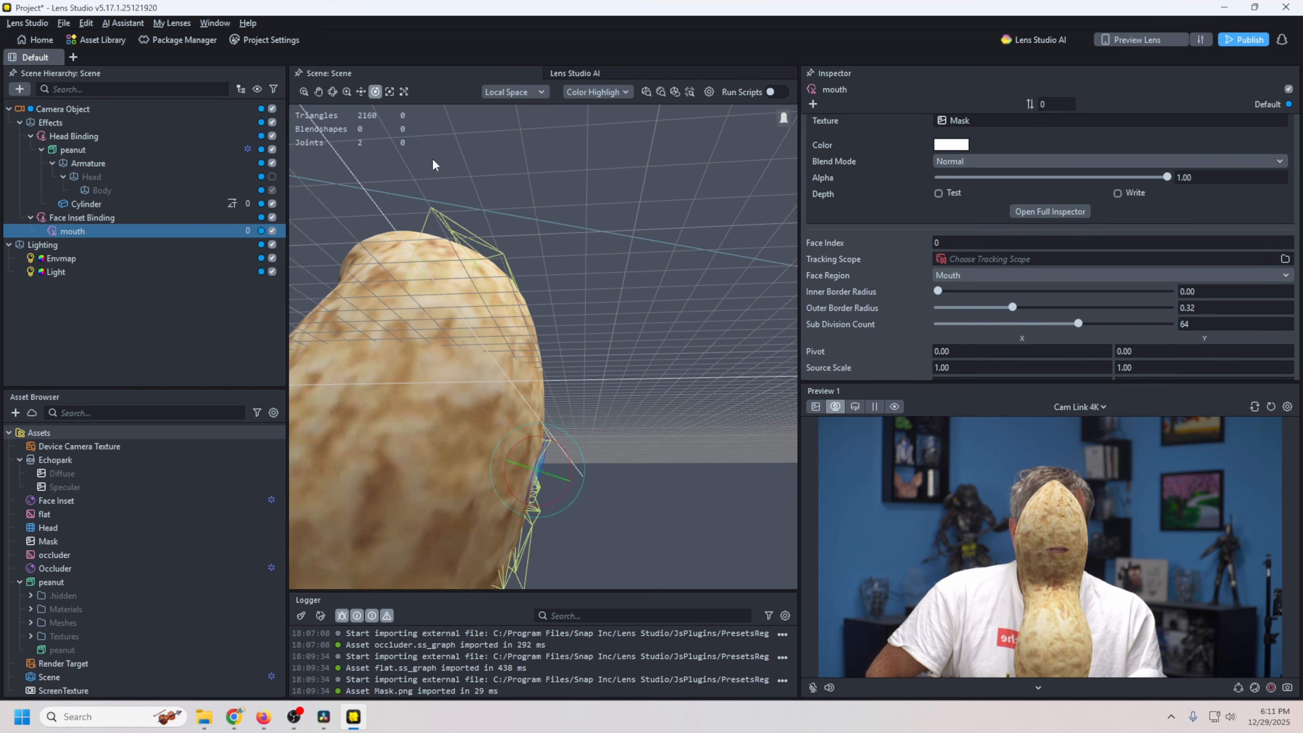
pyautogui.click(361, 92)
pyautogui.moveTo(650, 357); pyautogui.dragTo(447, 337, button='middle')
pyautogui.moveTo(416, 453); pyautogui.dragTo(421, 455)
pyautogui.moveTo(513, 444); pyautogui.dragTo(610, 431, button='middle')
pyautogui.moveTo(609, 432); pyautogui.dragTo(482, 436, button='right')
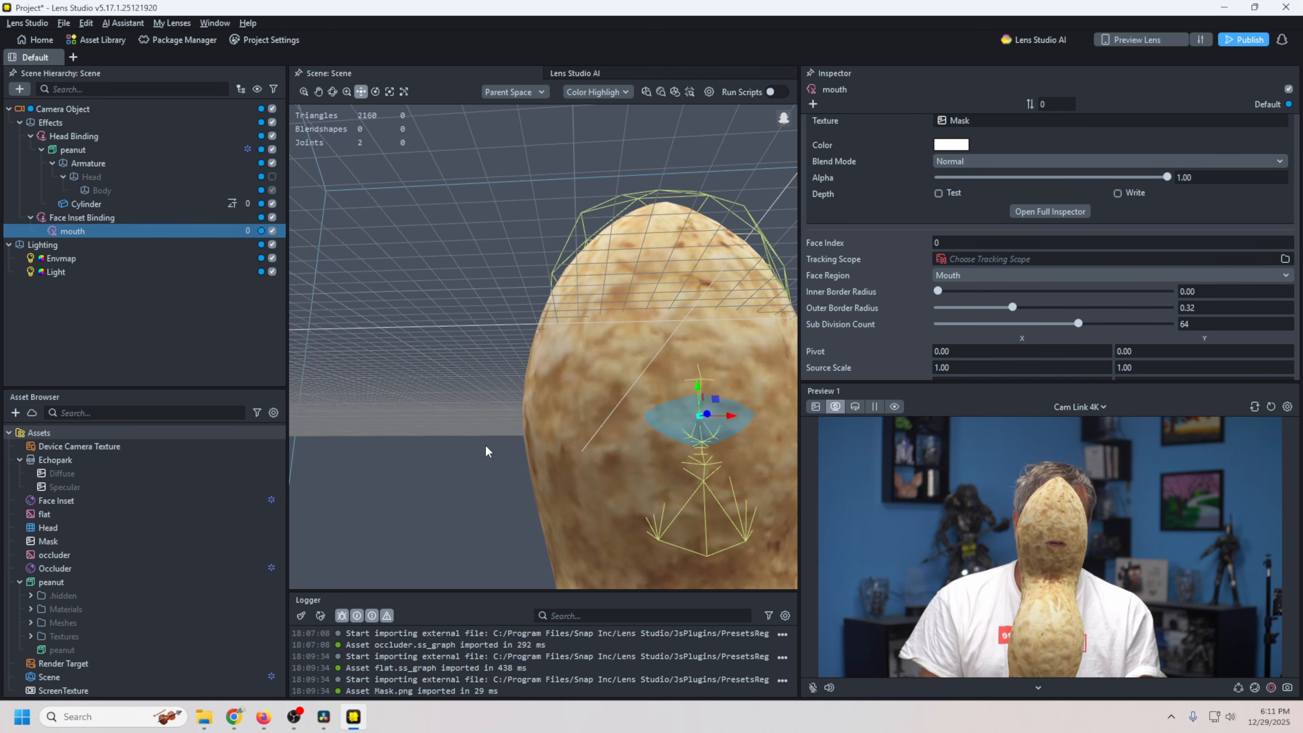
pyautogui.moveTo(590, 501); pyautogui.dragTo(350, 487, button='middle')
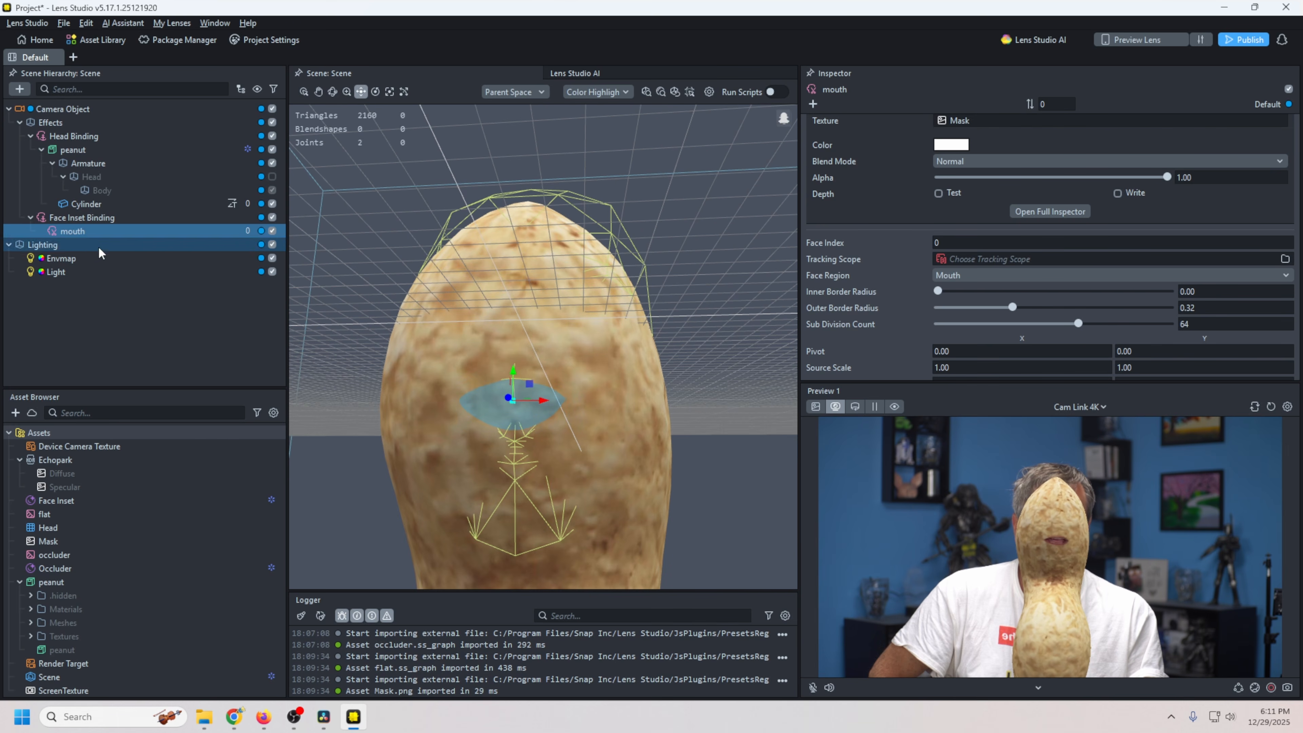
# Duplicate the mouth inset, rename the copy Left Eye, and close the 2D Scene view.
pyautogui.rightClick(77, 233)
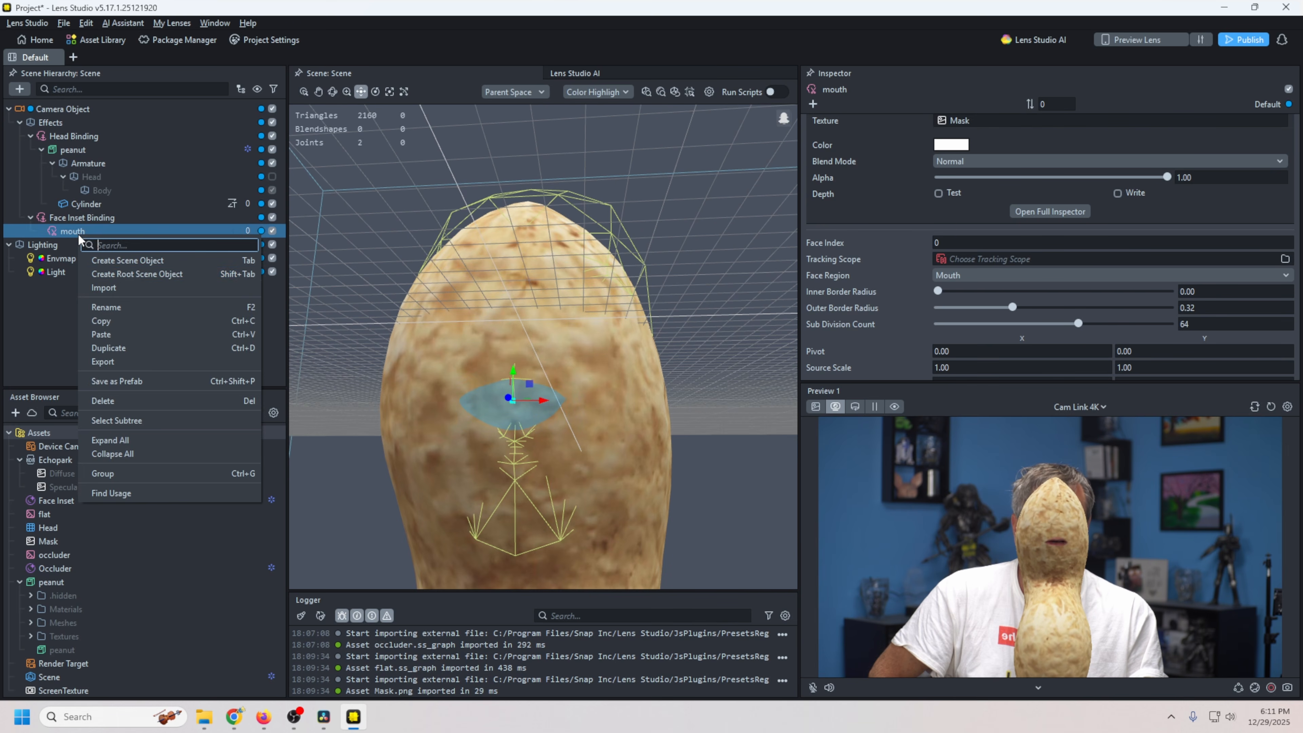
pyautogui.click(107, 348)
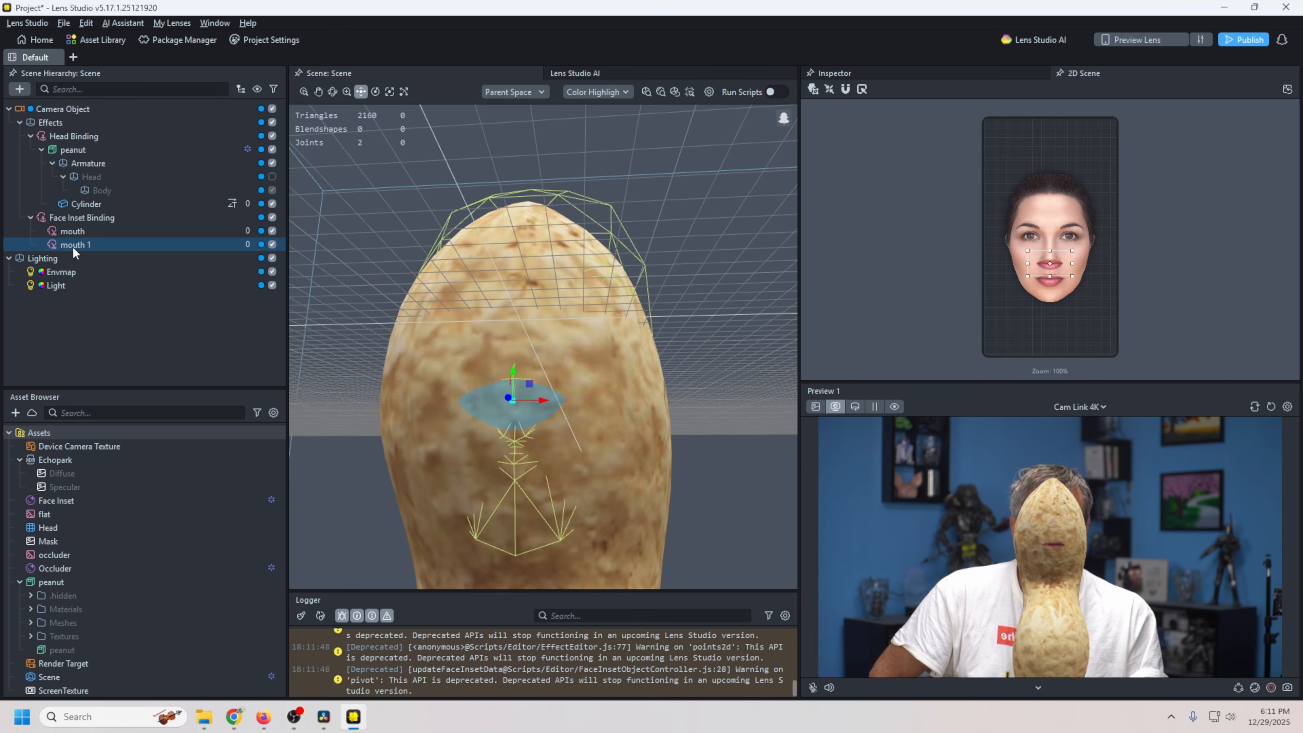
pyautogui.click(72, 246)
pyautogui.write('Left Eye')
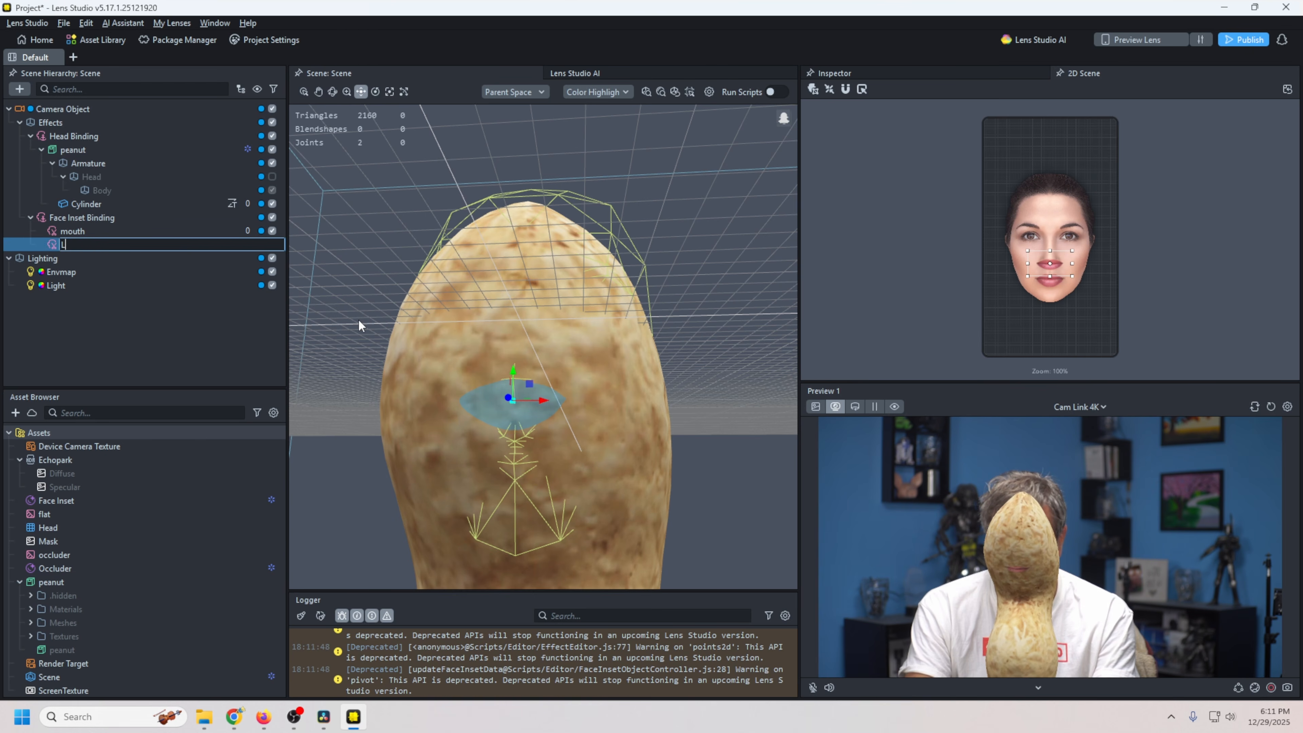
pyautogui.press('Return')
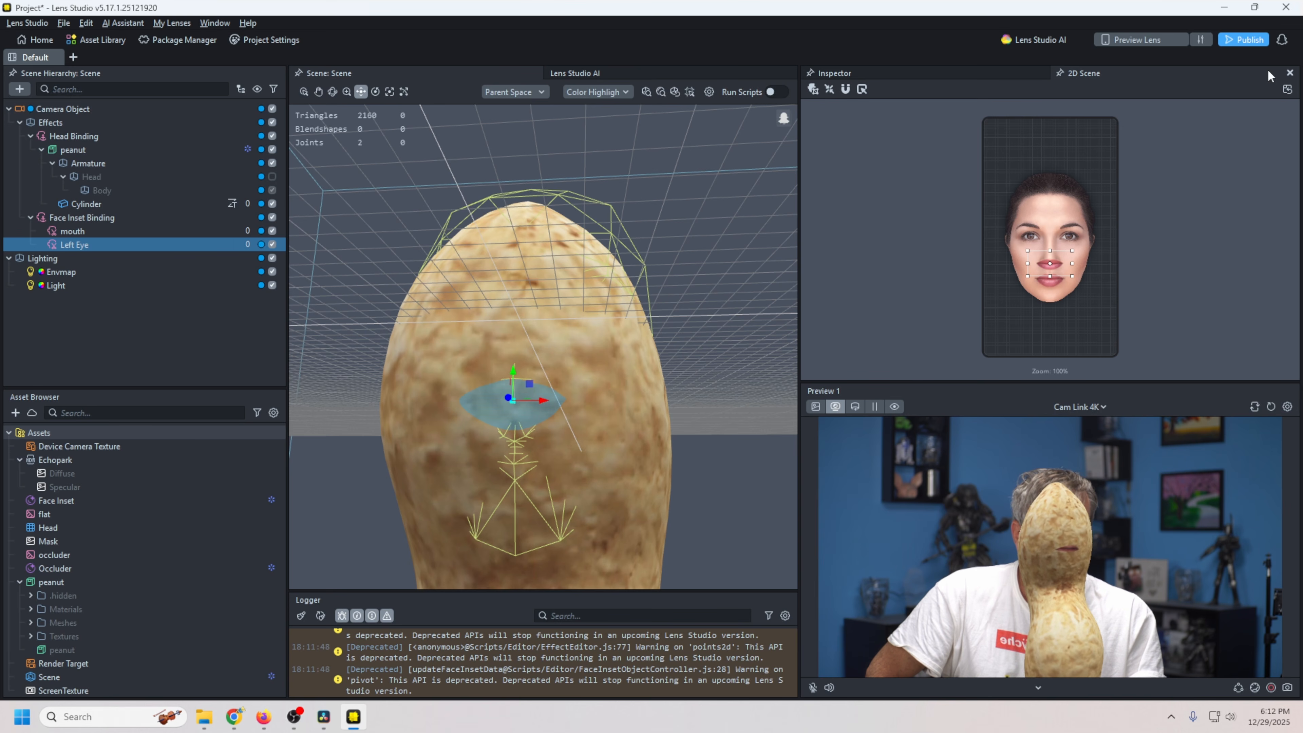
pyautogui.click(1290, 75)
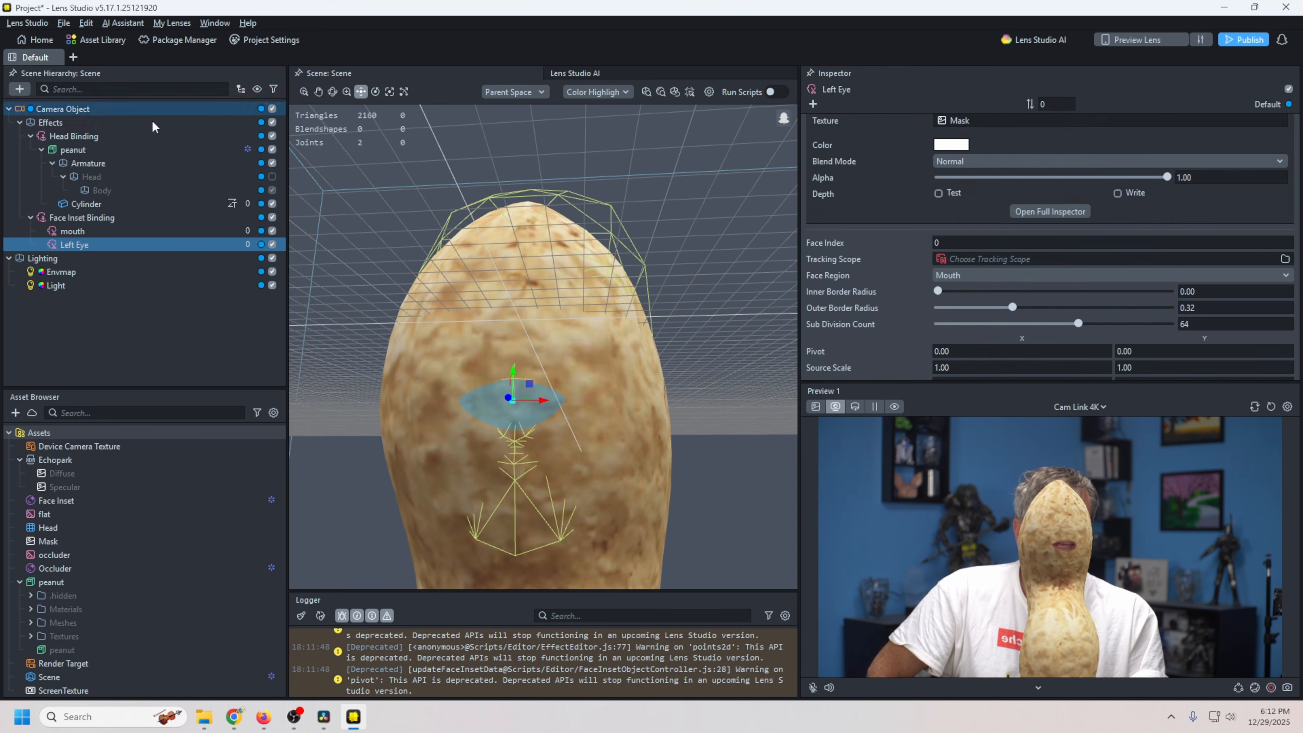
# Set the Left Eye inset's Face Region to Left Eye.
pyautogui.doubleClick(72, 246)
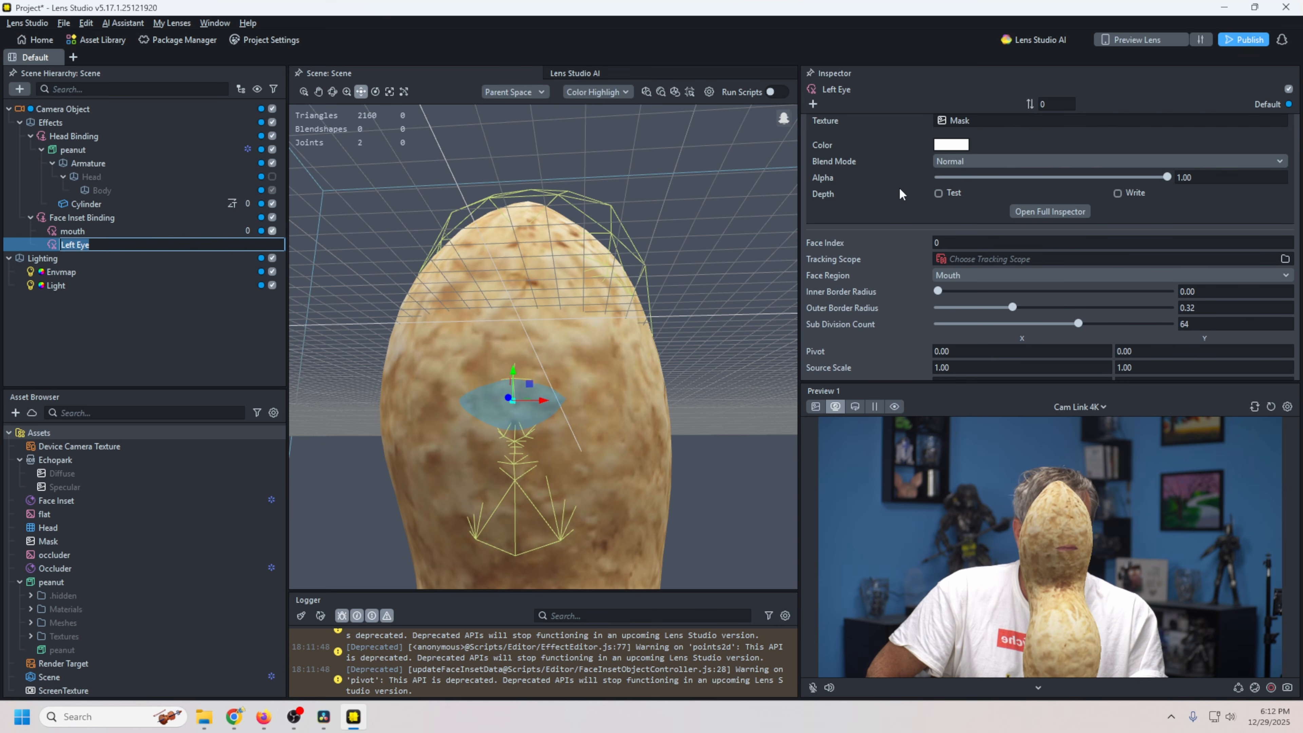
pyautogui.scroll(-1, 905, 226)
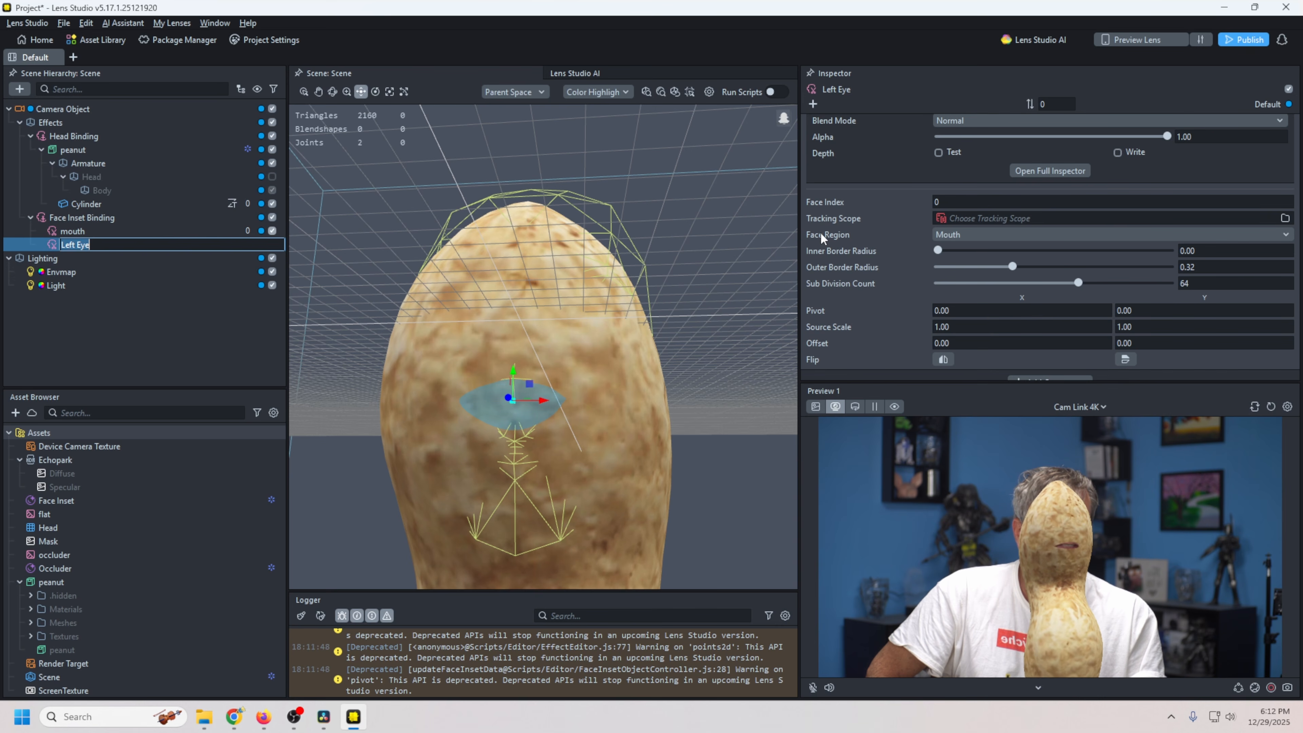
pyautogui.click(953, 234)
pyautogui.click(959, 212)
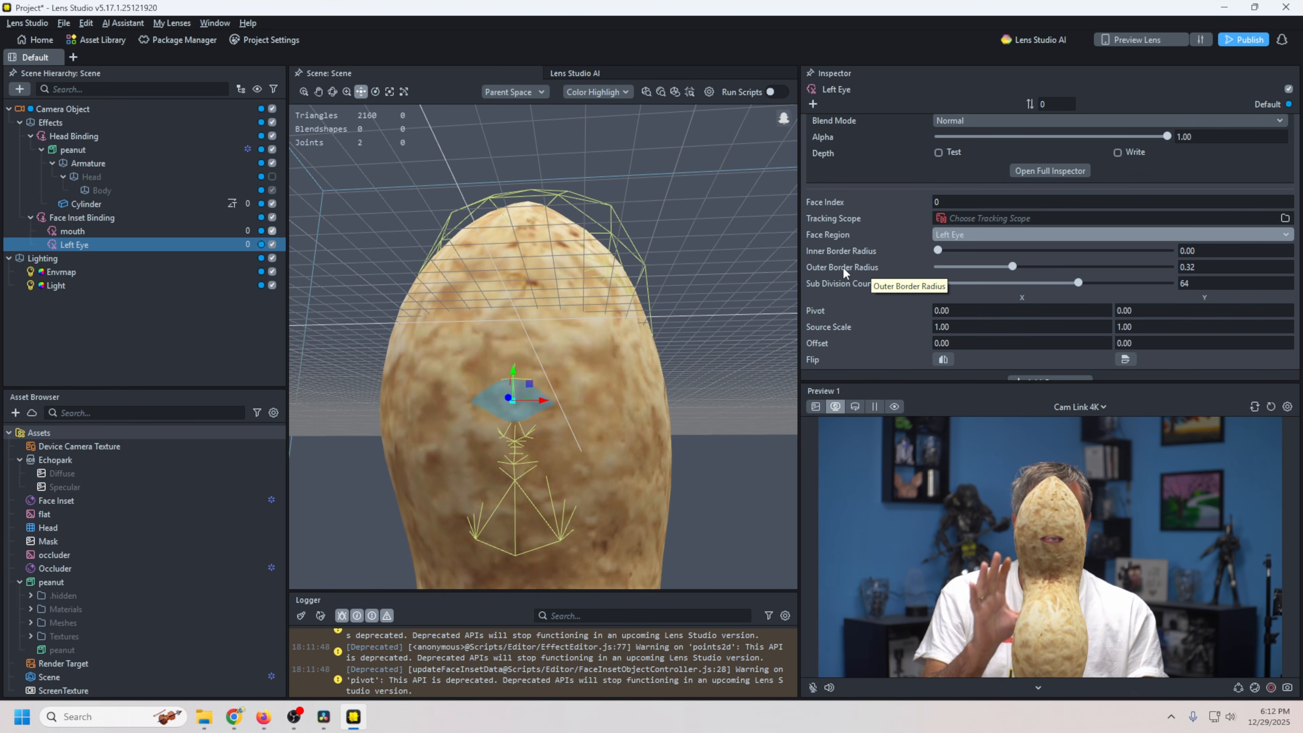
# Move the Left Eye inset up above the mouth and sideways on X to the left half of the peanut's face.
pyautogui.moveTo(530, 383); pyautogui.dragTo(527, 300)
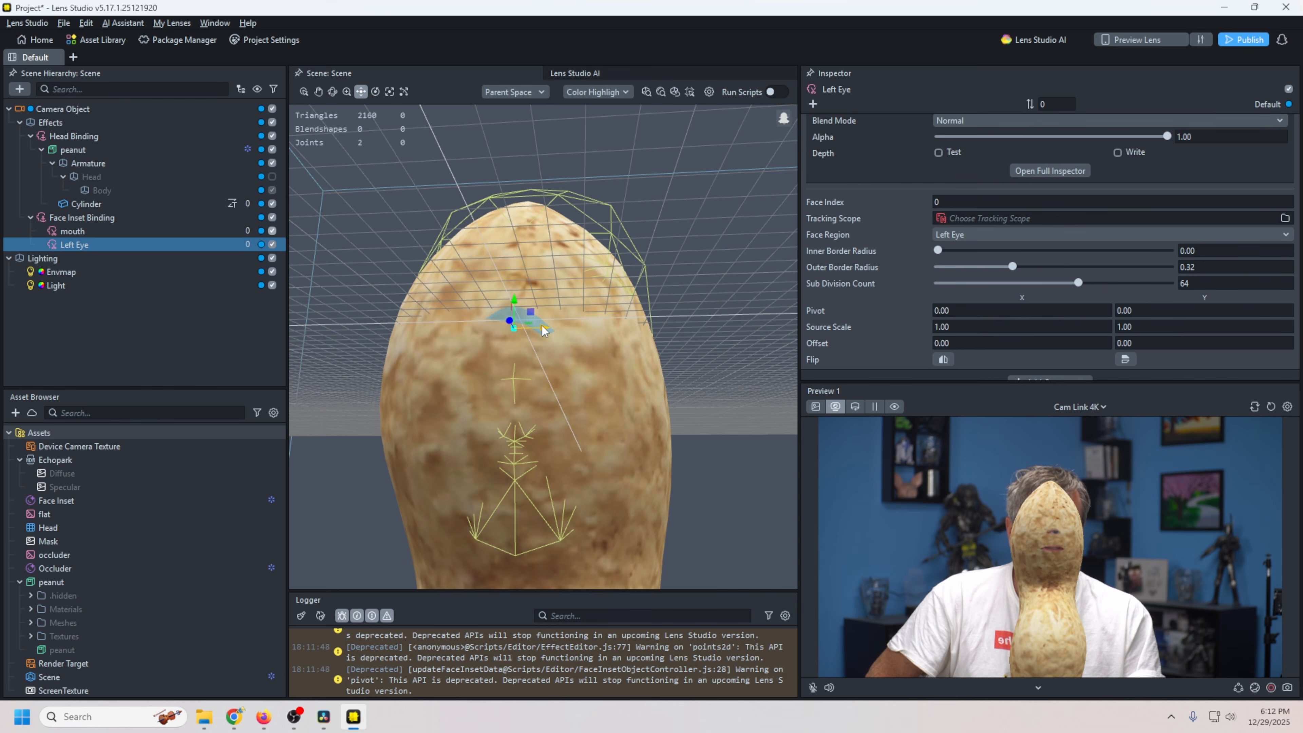
pyautogui.moveTo(543, 329); pyautogui.dragTo(494, 328)
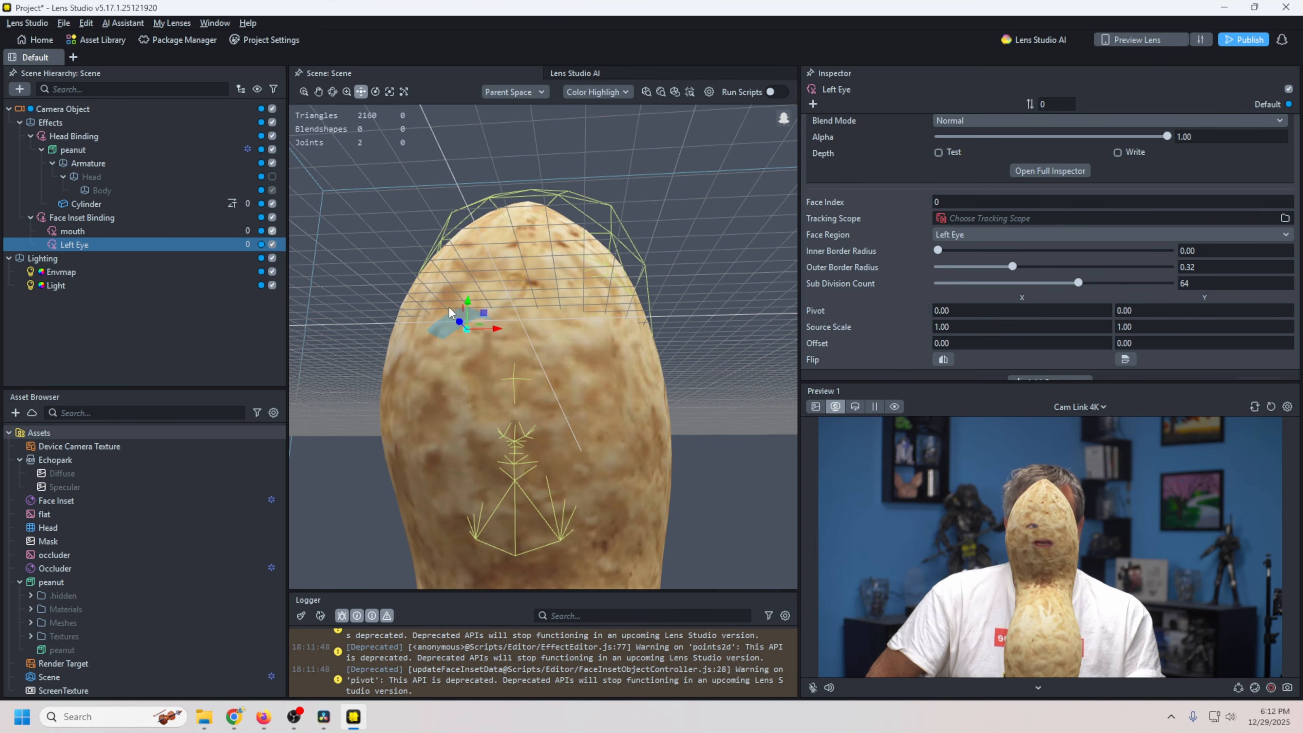
pyautogui.moveTo(469, 299); pyautogui.dragTo(469, 288)
# Rotate the Left Eye inset to follow the peanut's curved surface and adjust its depth on Z.
pyautogui.keyDown('alt'); pyautogui.moveTo(518, 346); pyautogui.dragTo(689, 403); pyautogui.keyUp('alt')
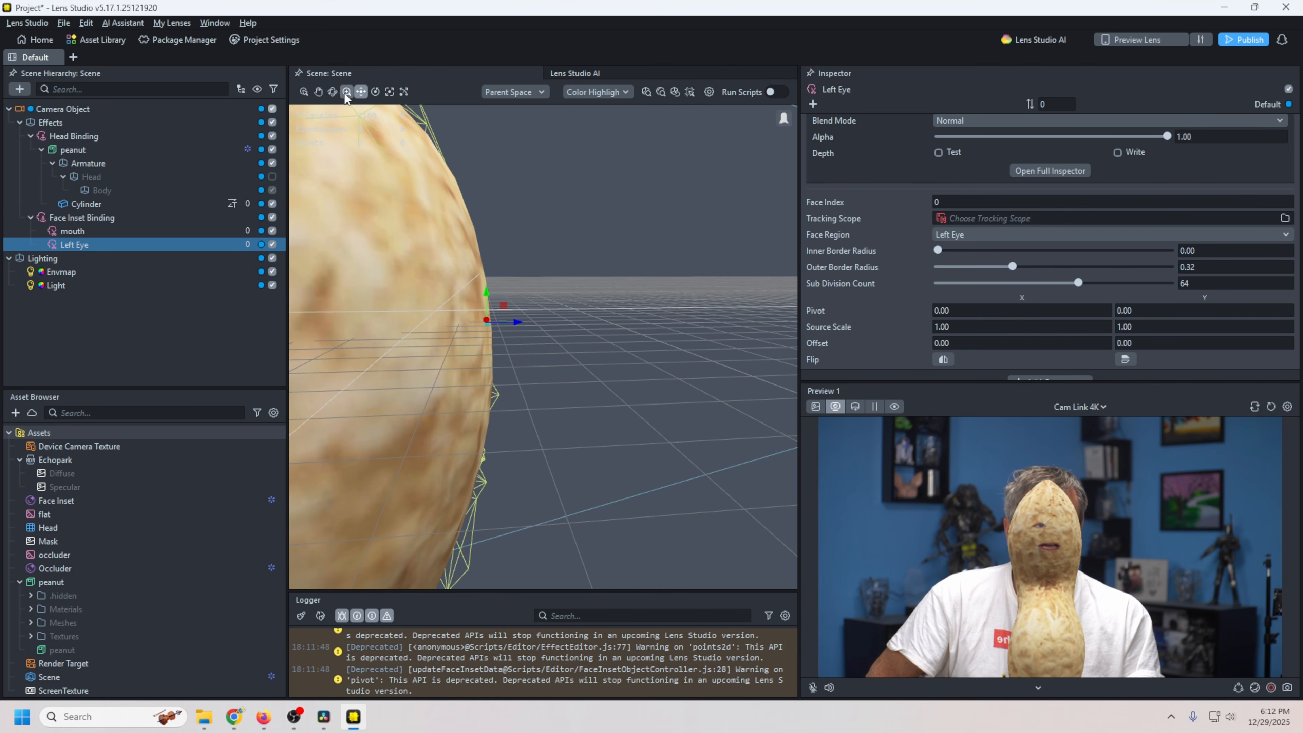
pyautogui.click(375, 92)
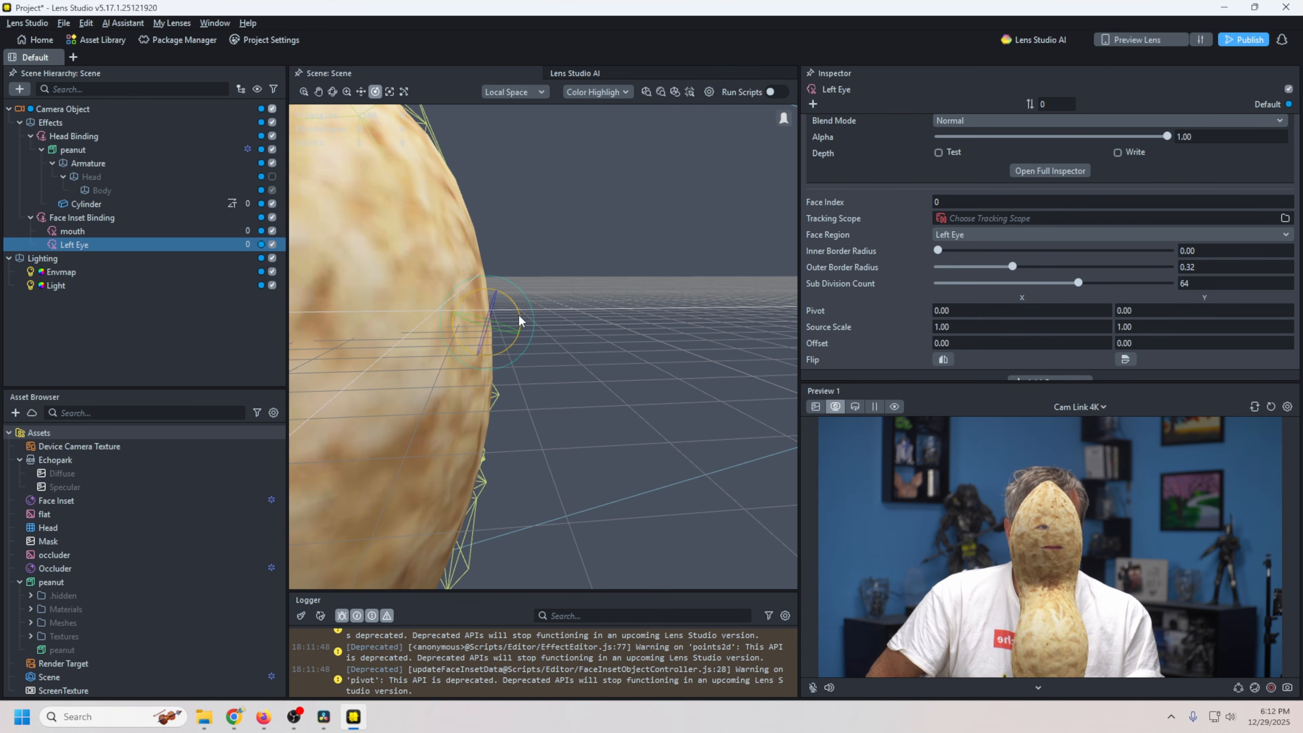
pyautogui.click(360, 92)
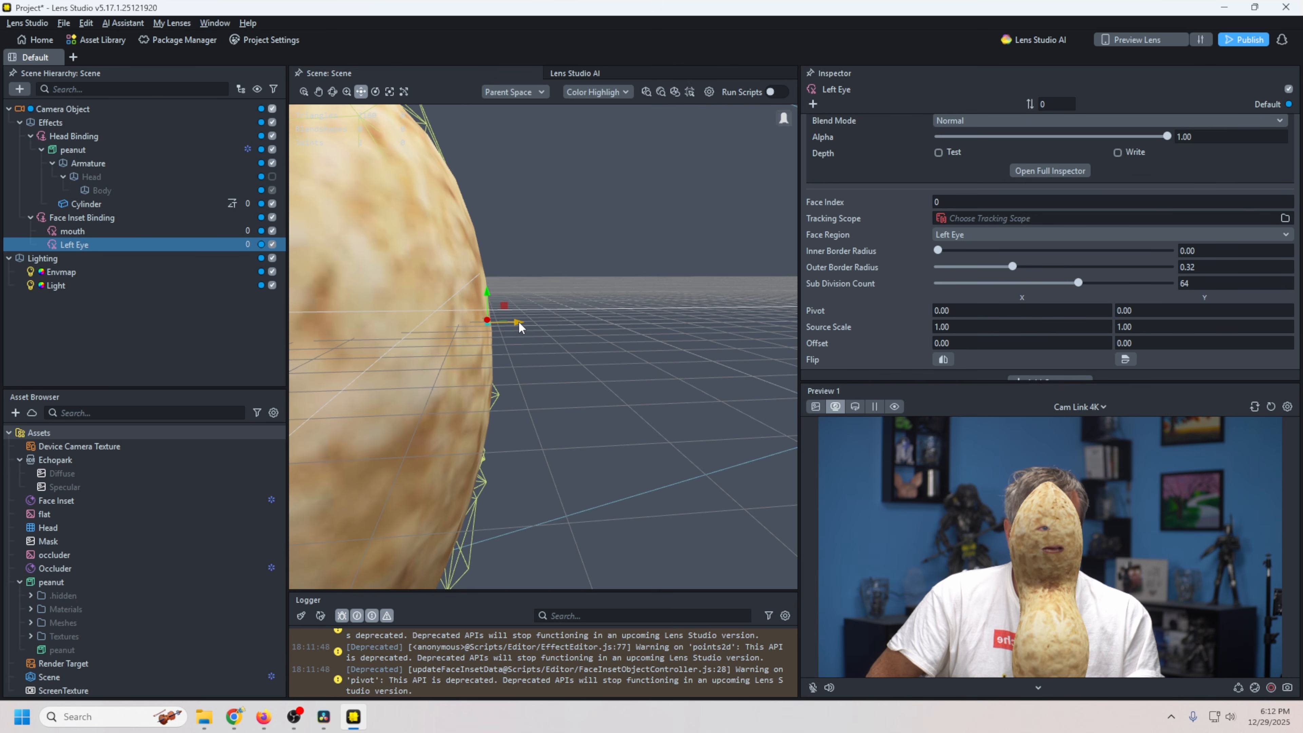
pyautogui.keyDown('alt'); pyautogui.moveTo(526, 320); pyautogui.dragTo(504, 335); pyautogui.keyUp('alt')
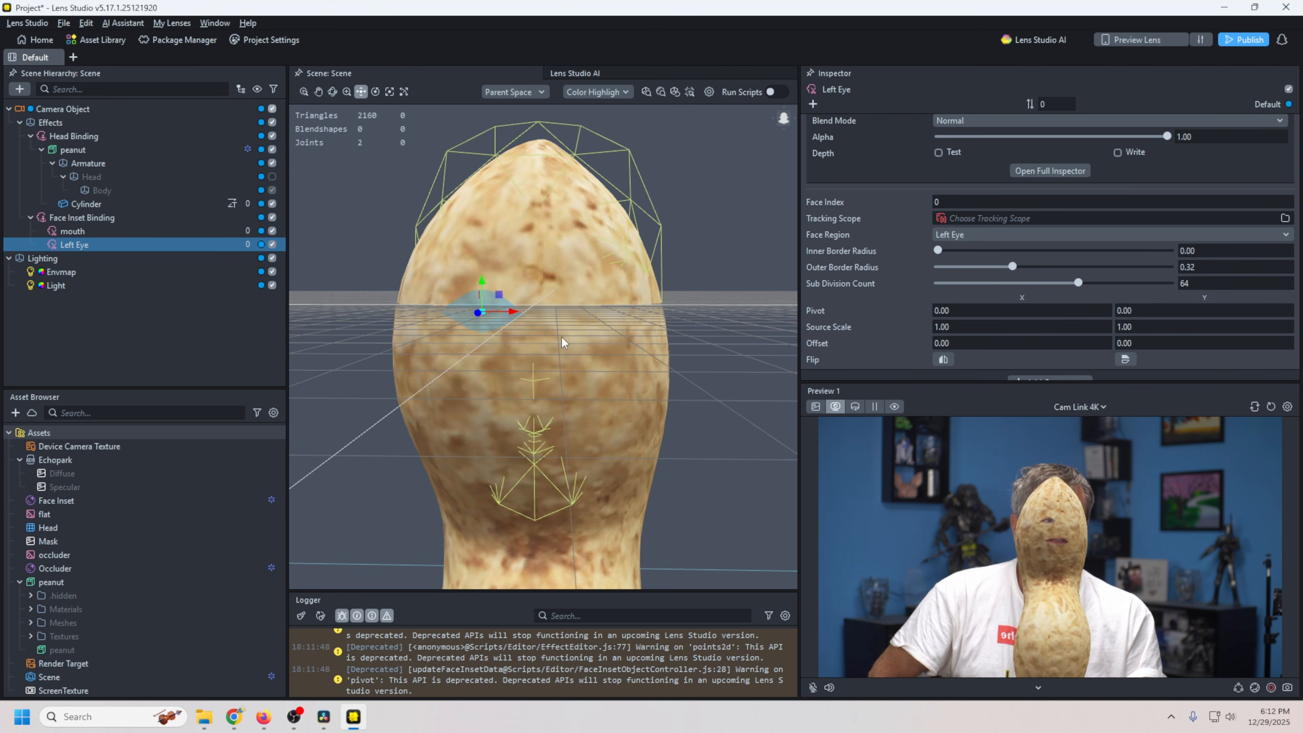
# Duplicate the Left Eye inset and rename the copy Right eye.
pyautogui.rightClick(82, 245)
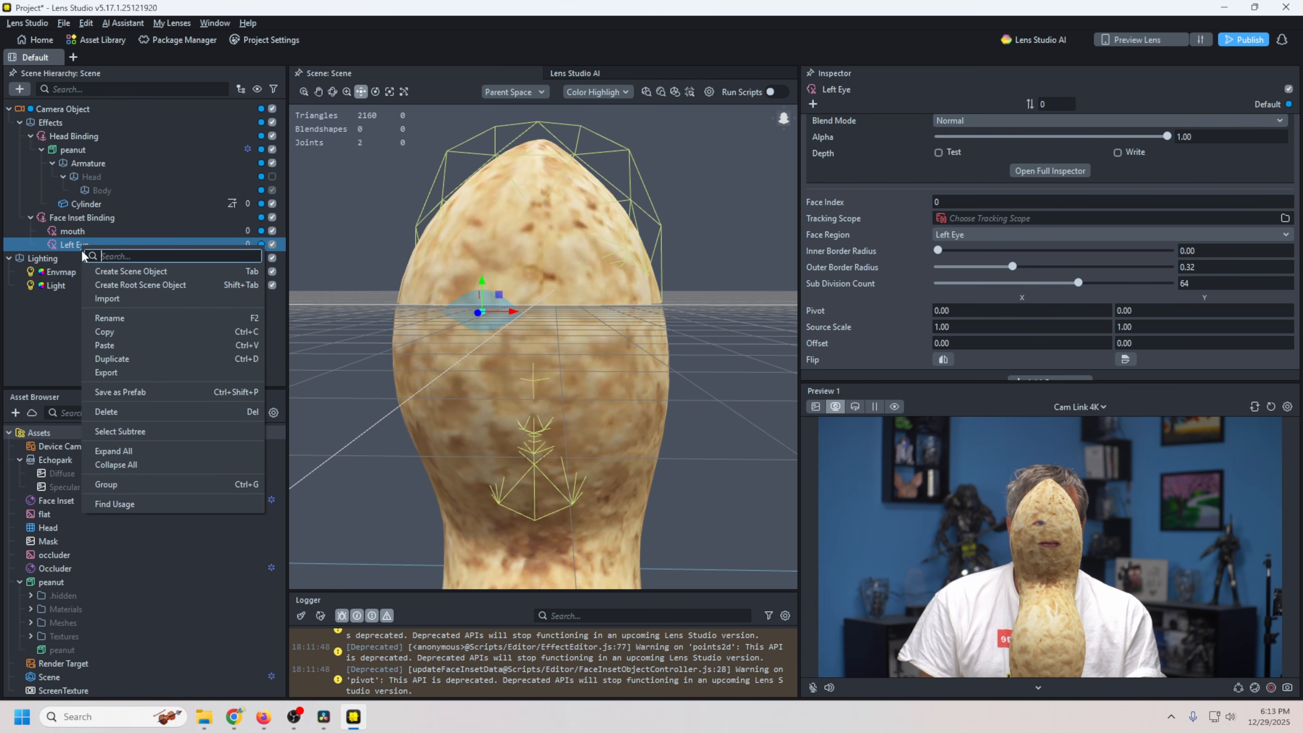
pyautogui.click(123, 359)
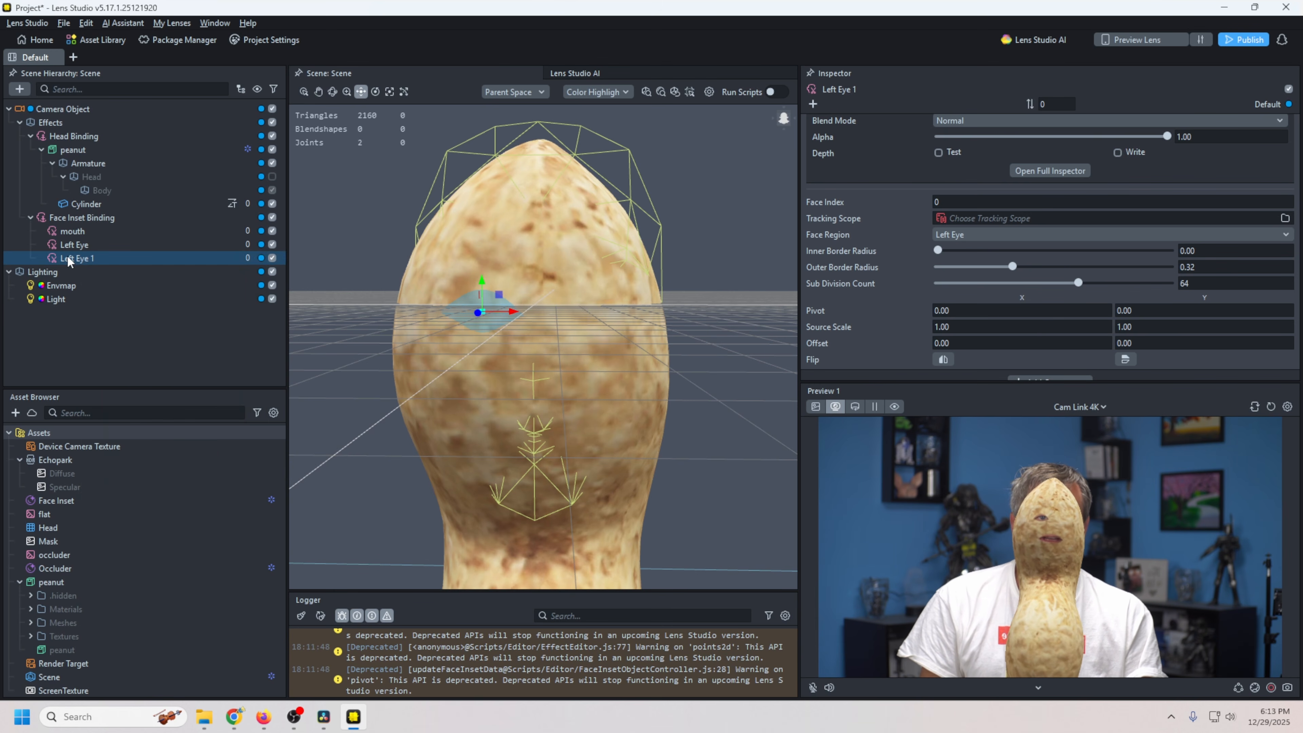
pyautogui.doubleClick(67, 257)
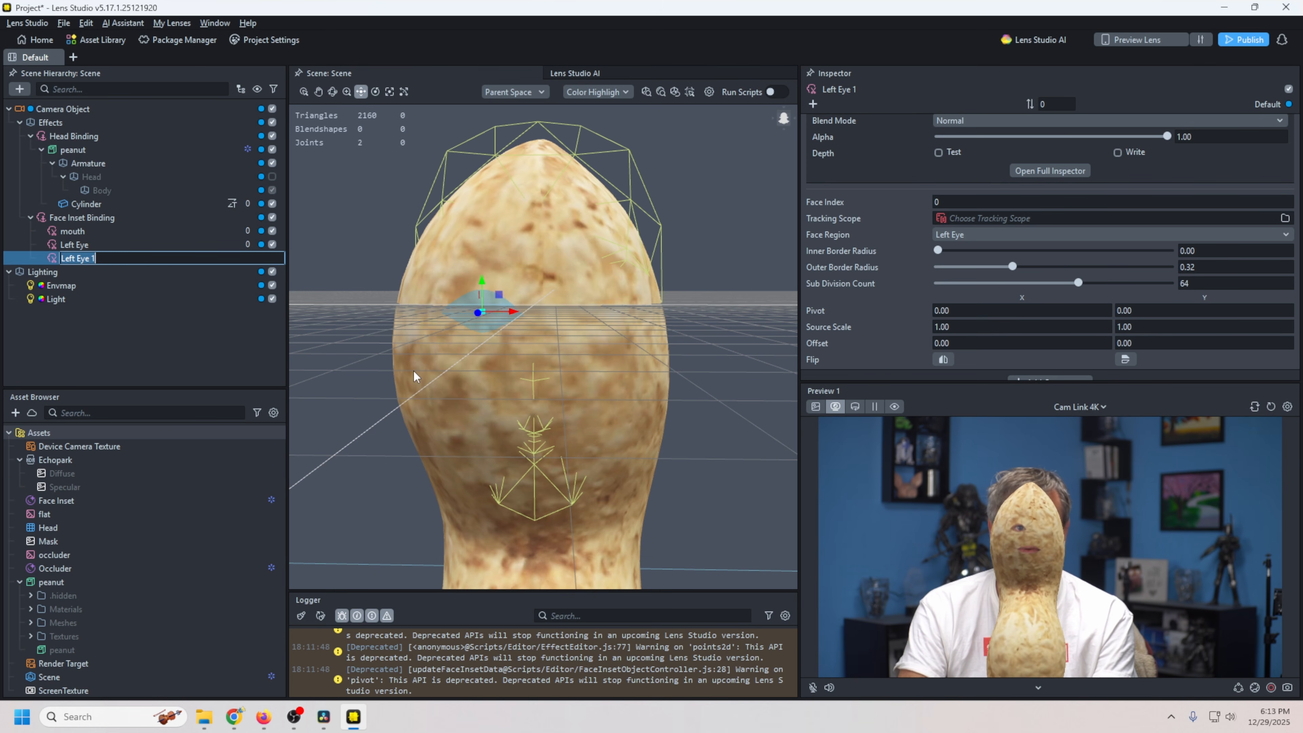
pyautogui.write('Right eye')
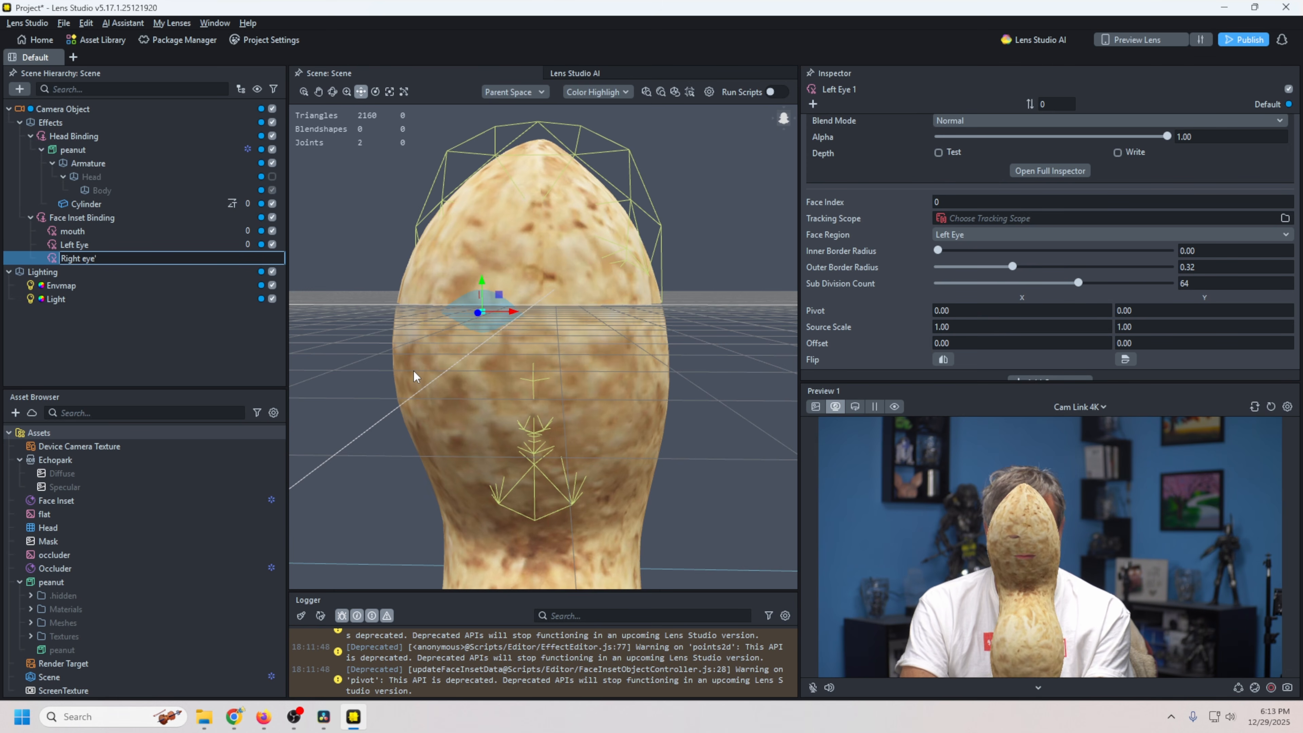
pyautogui.press('Return')
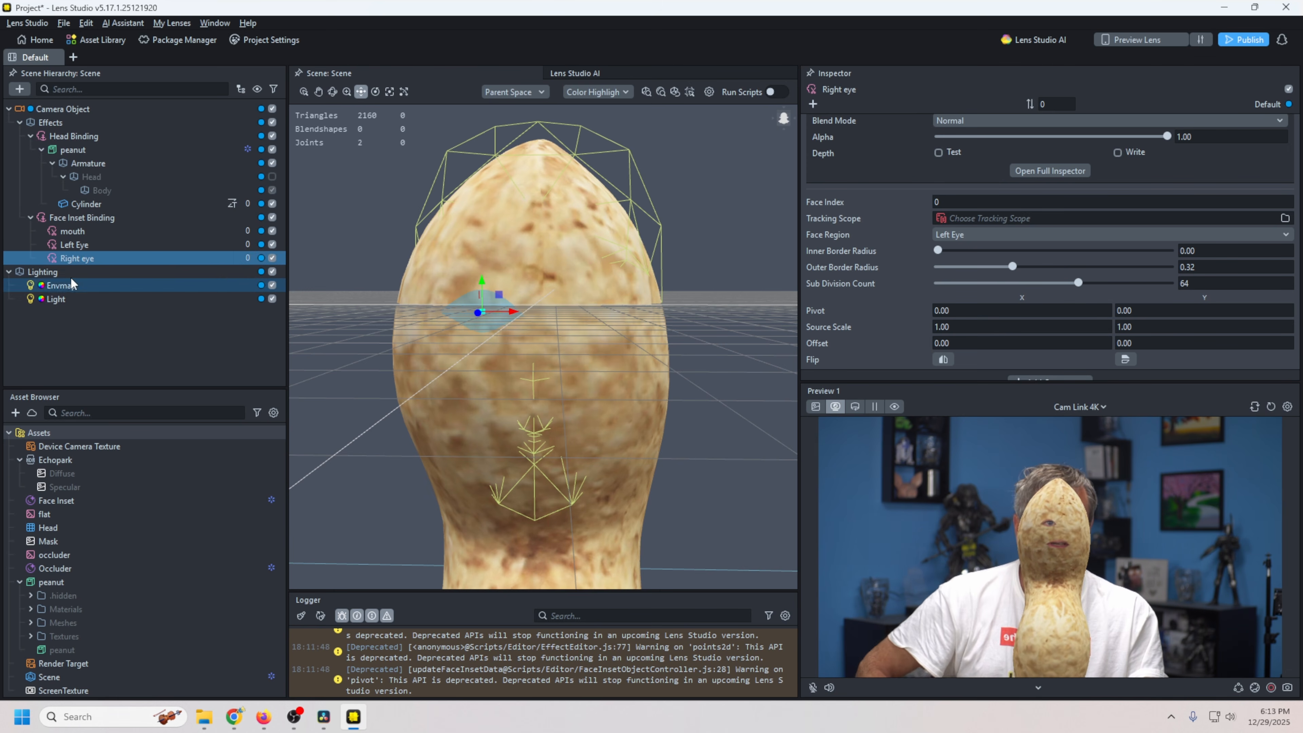
# Set the Right eye inset's Face Region to Right Eye and move it on X to the opposite side of the peanut's face.
pyautogui.click(75, 258)
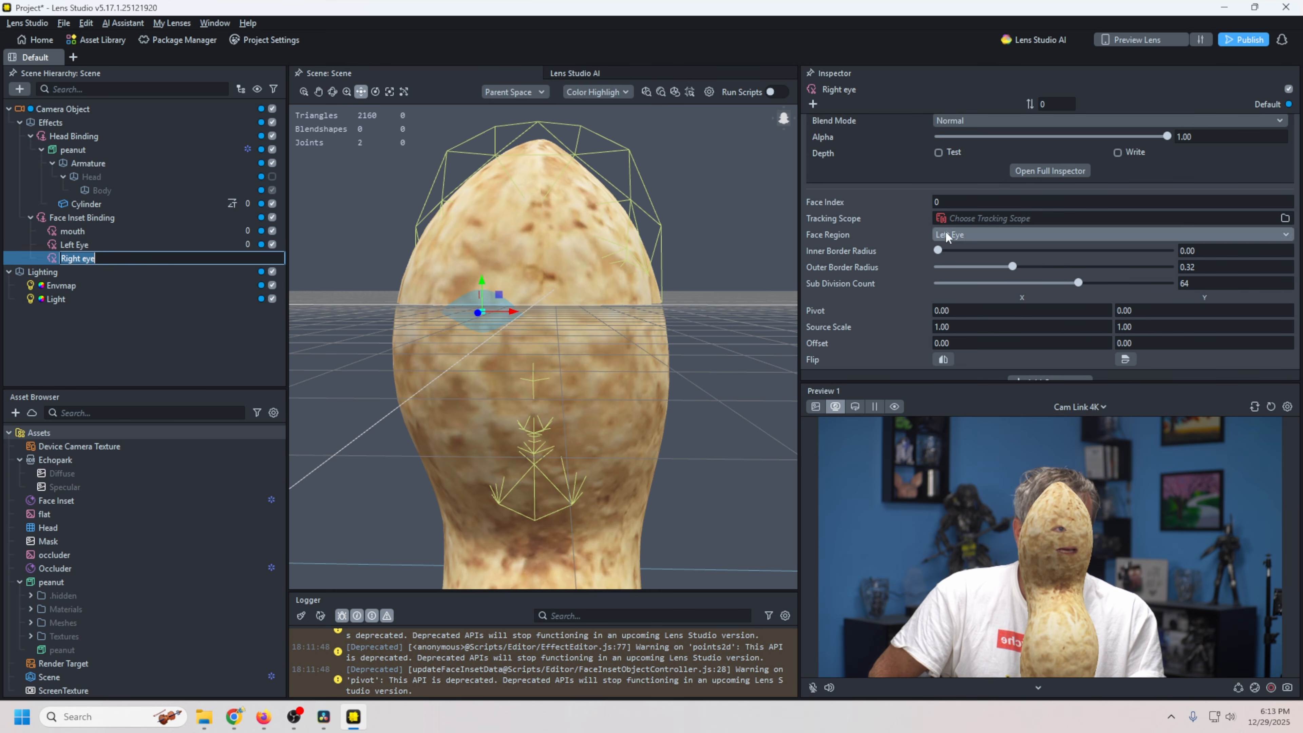
pyautogui.click(959, 236)
pyautogui.click(962, 253)
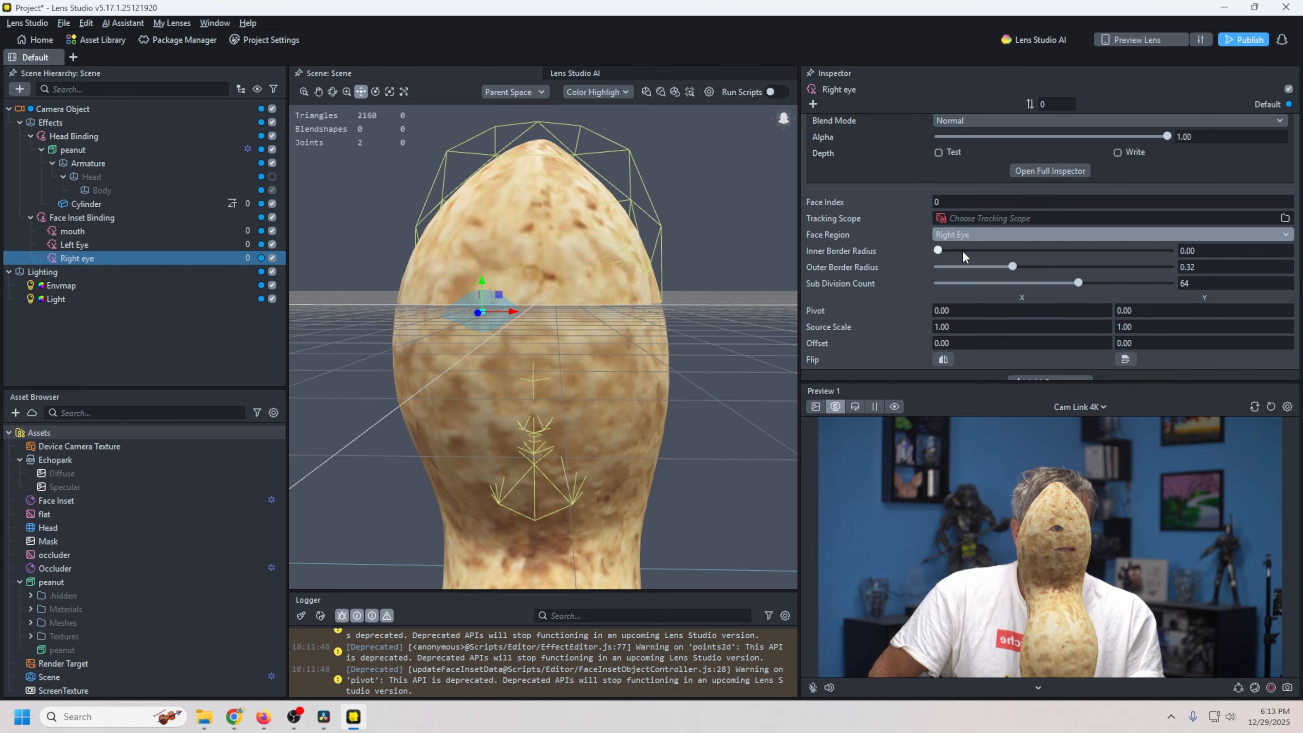
pyautogui.moveTo(510, 312); pyautogui.dragTo(615, 313)
# Rotate the Right eye inset to follow the peanut's curved surface and check both eye insets from the front.
pyautogui.moveTo(710, 380); pyautogui.dragTo(613, 427, button='right')
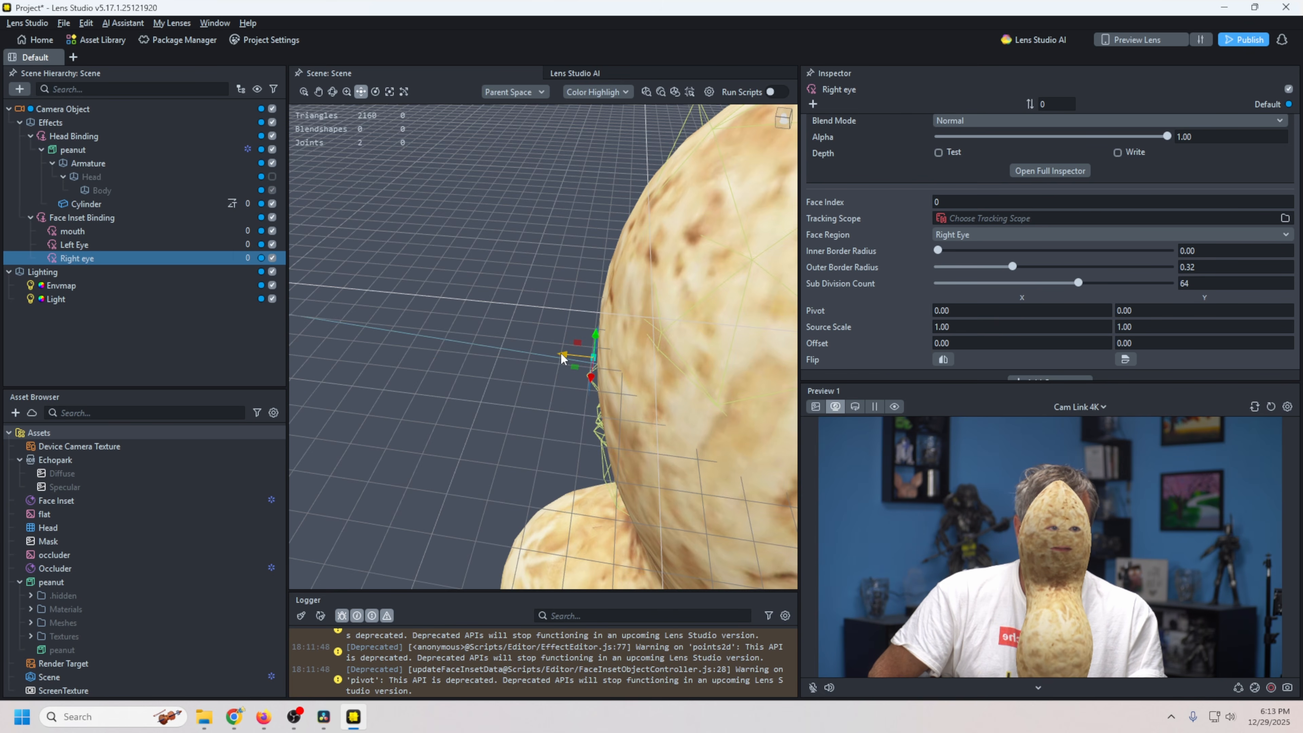
pyautogui.moveTo(566, 353); pyautogui.dragTo(609, 450, button='middle')
pyautogui.click(375, 92)
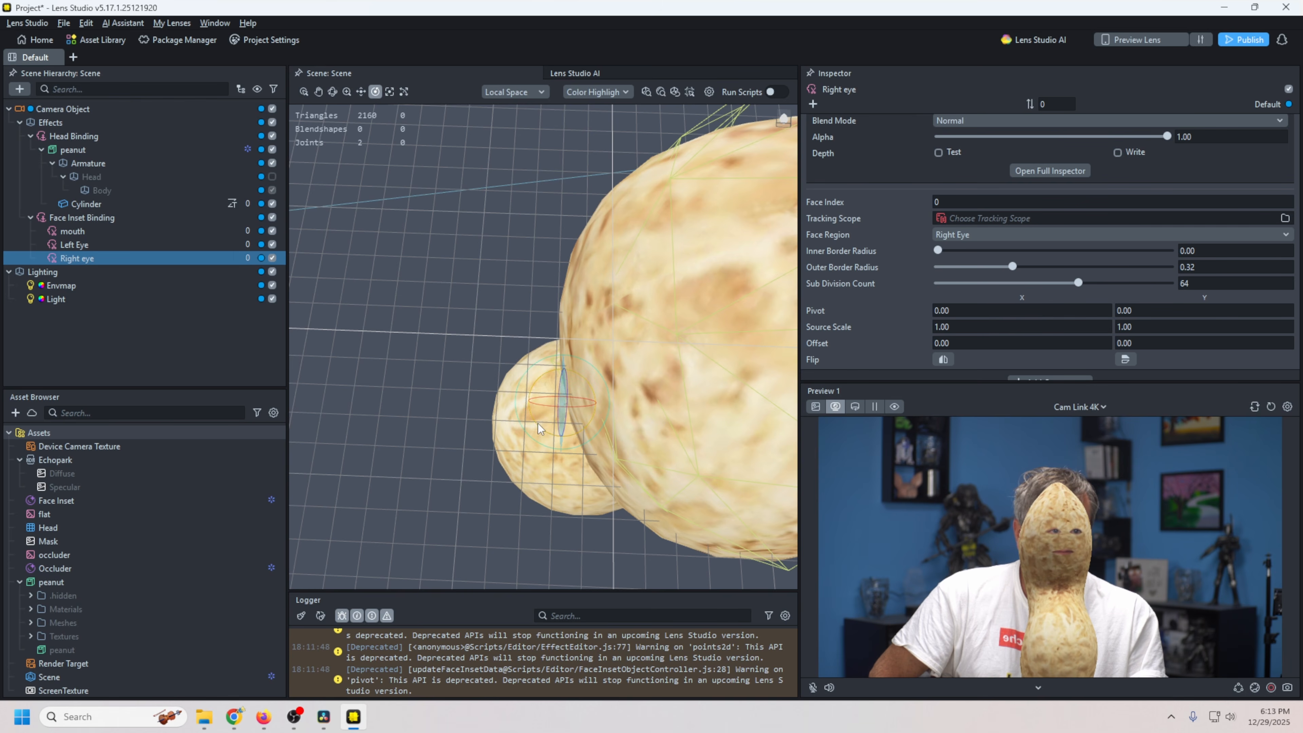
pyautogui.moveTo(538, 426); pyautogui.dragTo(544, 429)
pyautogui.press('w')
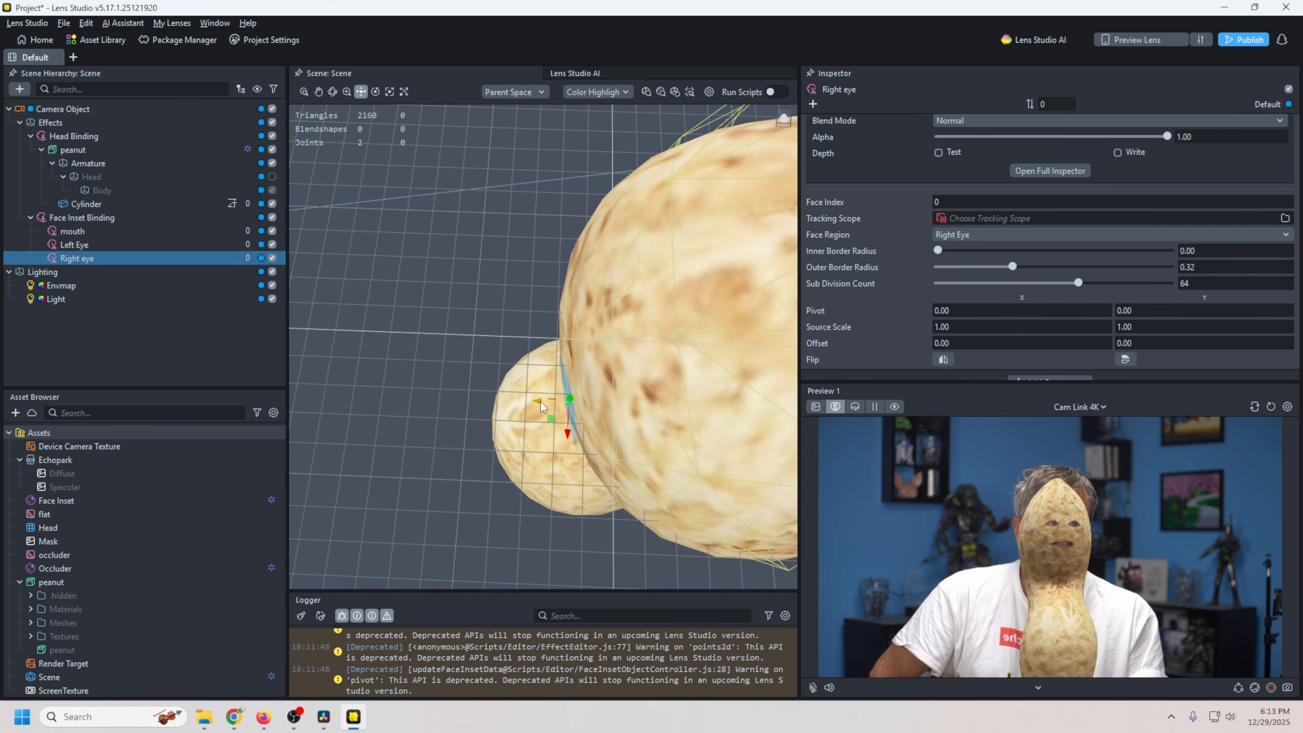
pyautogui.click(78, 243)
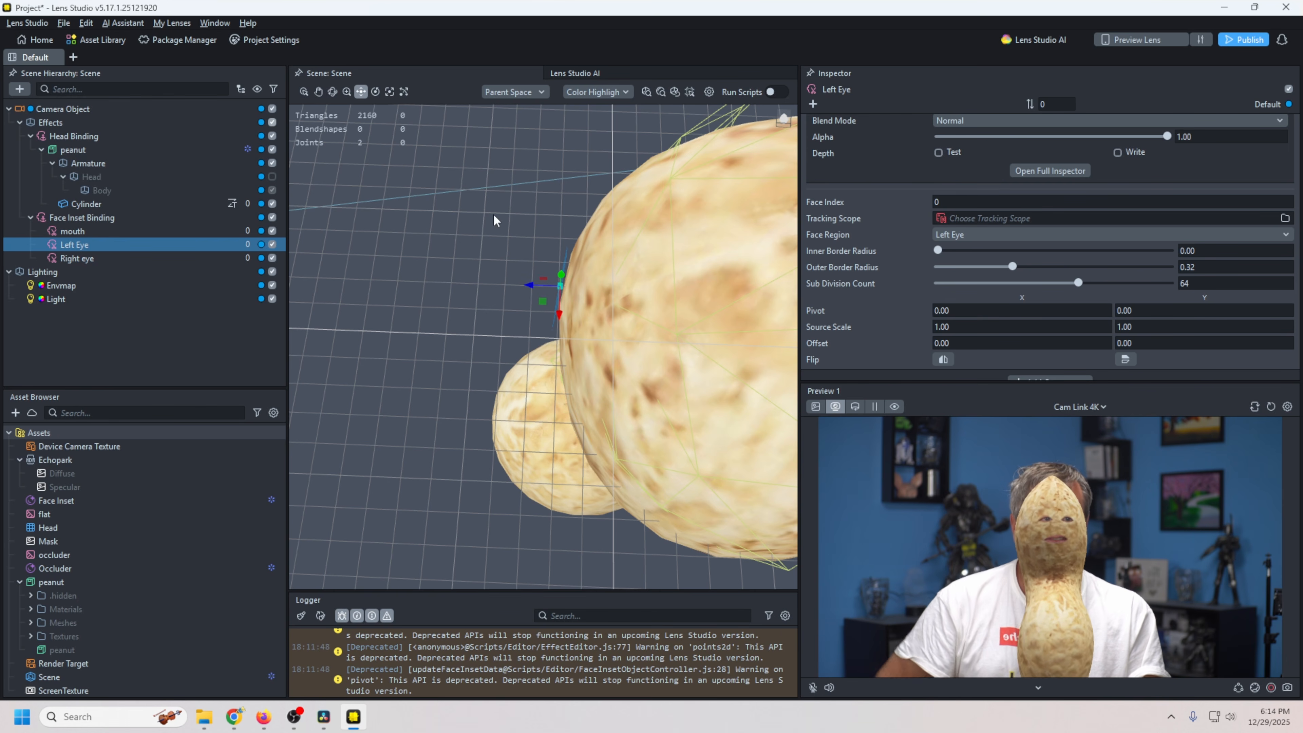
pyautogui.moveTo(487, 322); pyautogui.dragTo(630, 231, button='right')
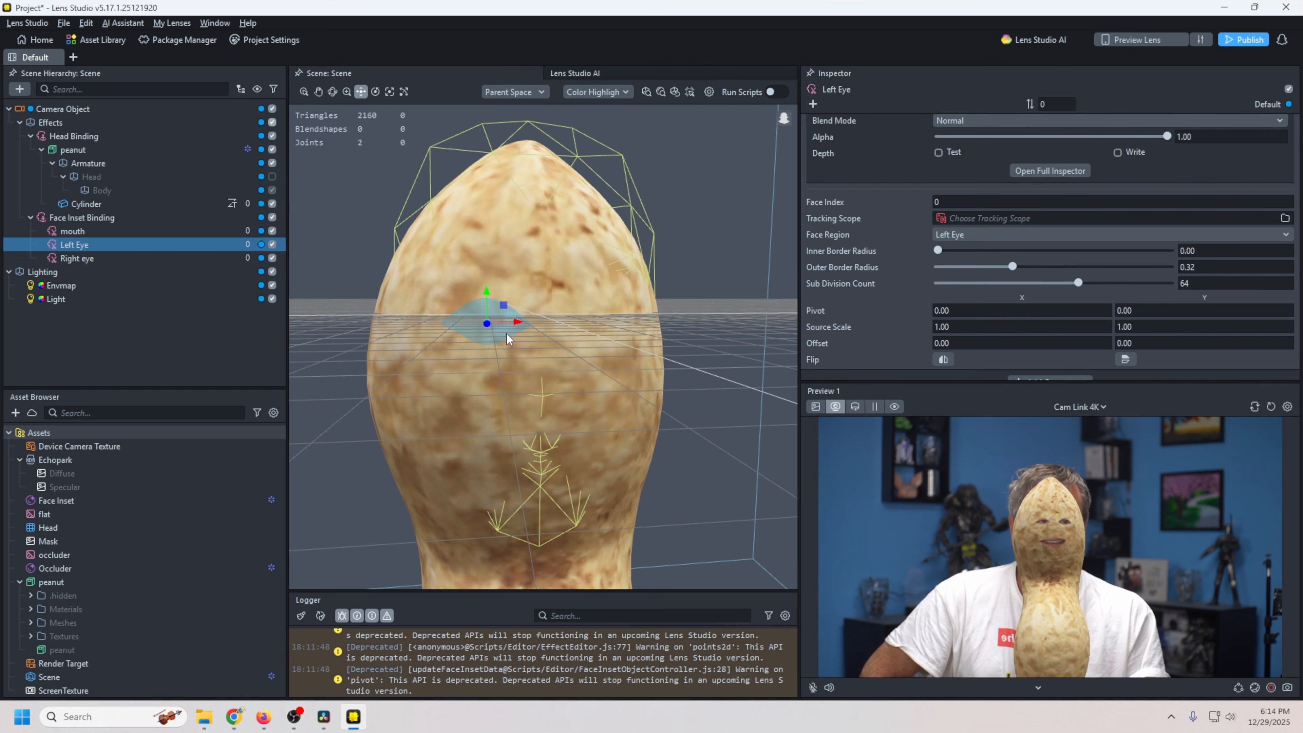
pyautogui.scroll(-3, 544, 339)
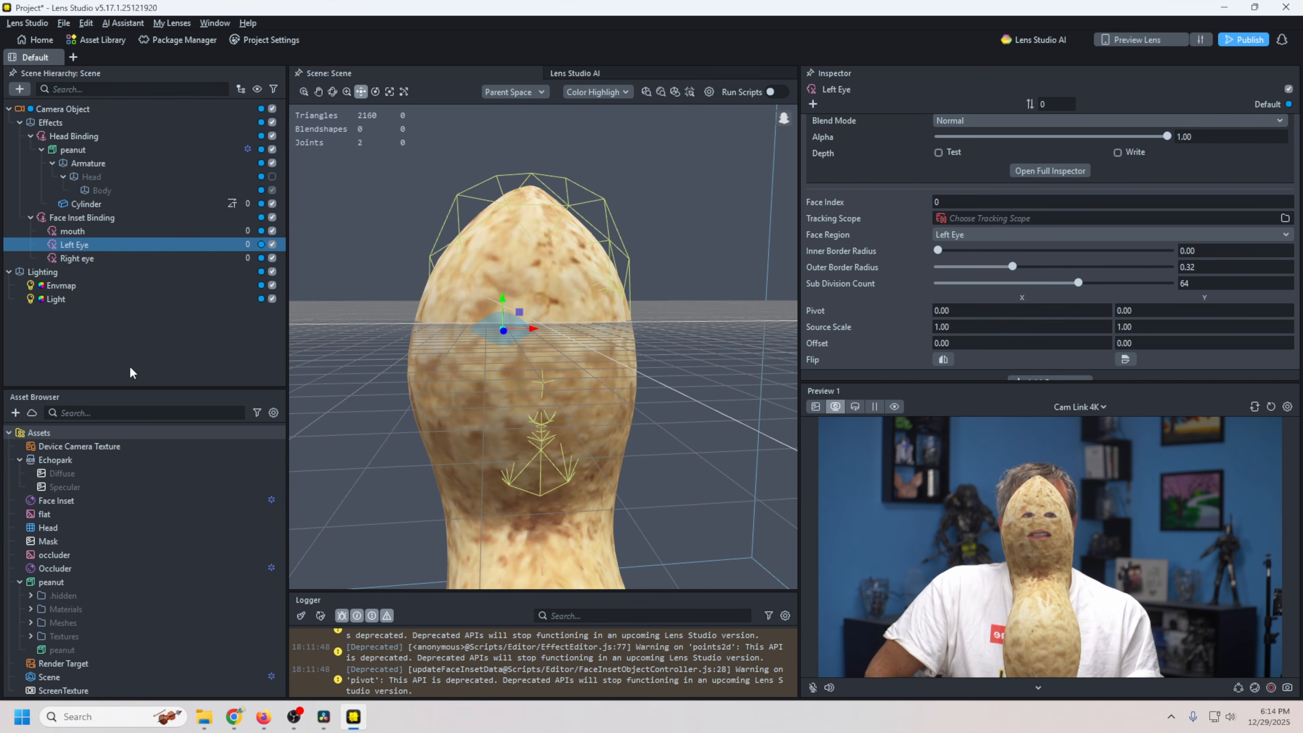
# Create a new JavaScript asset named Wobble.
pyautogui.click(15, 413)
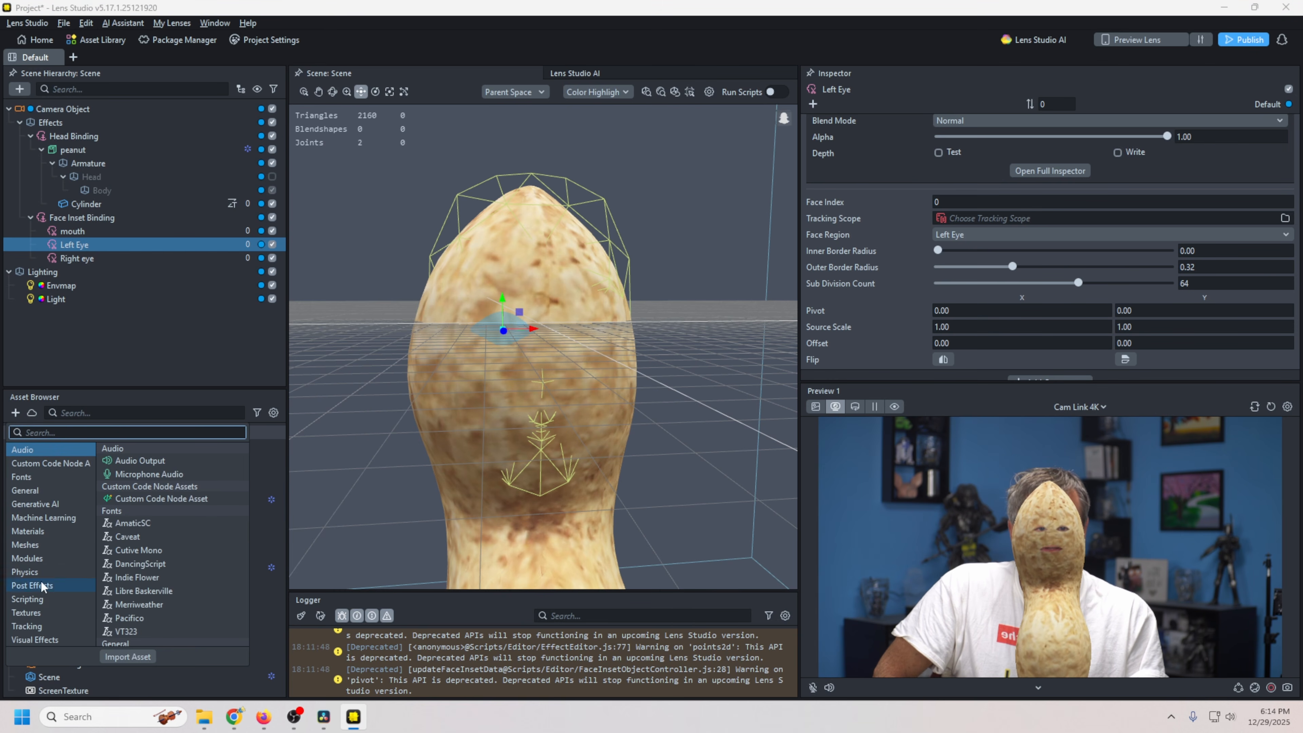
pyautogui.click(29, 597)
pyautogui.click(120, 475)
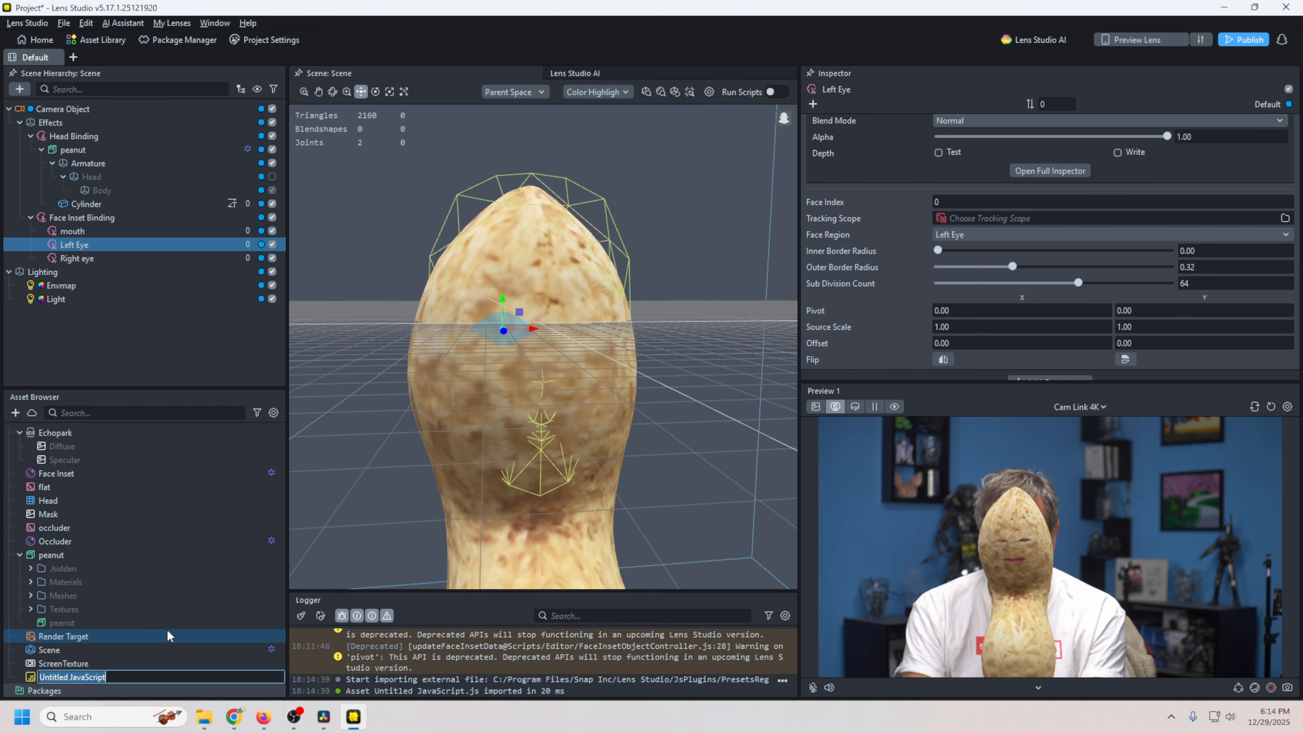
pyautogui.write('Wobble')
pyautogui.press('Return')
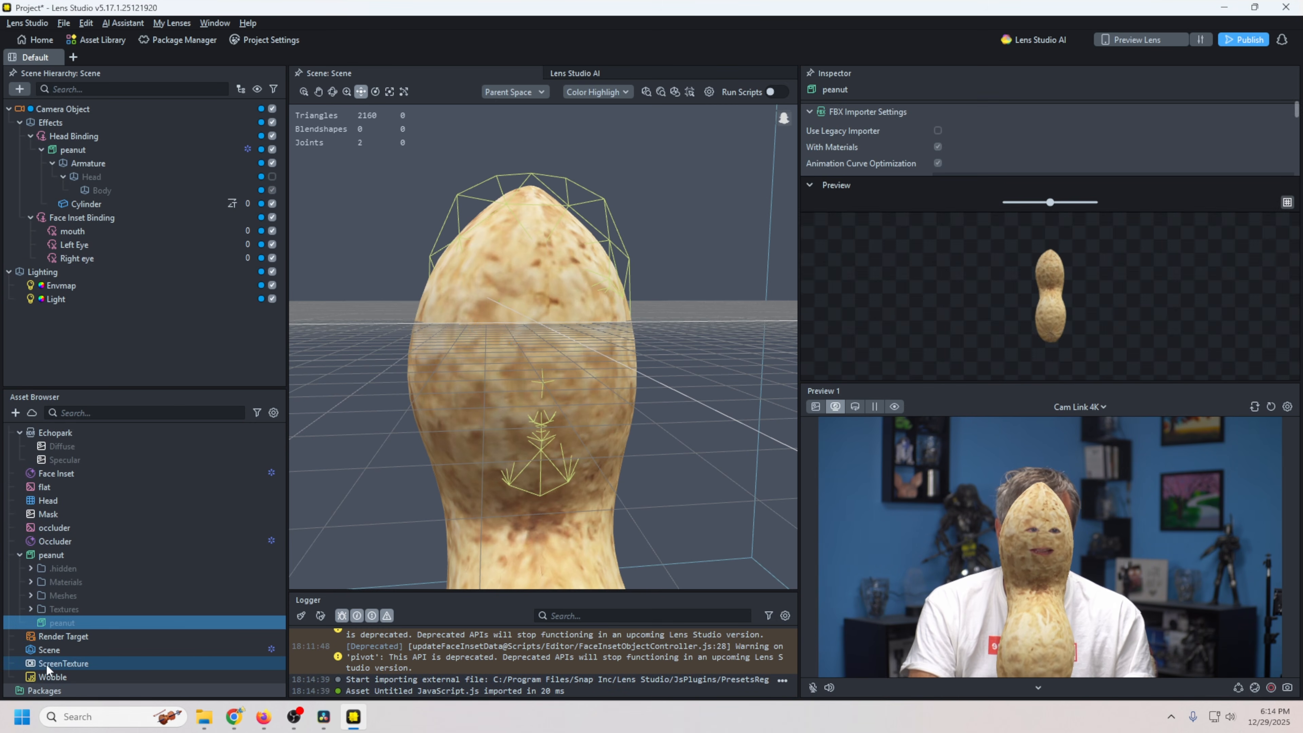
# Open the Wobble script for editing and paste in the copied smooth-follow code that ends with event.bind(onUpdateEvent).
pyautogui.doubleClick(52, 678)
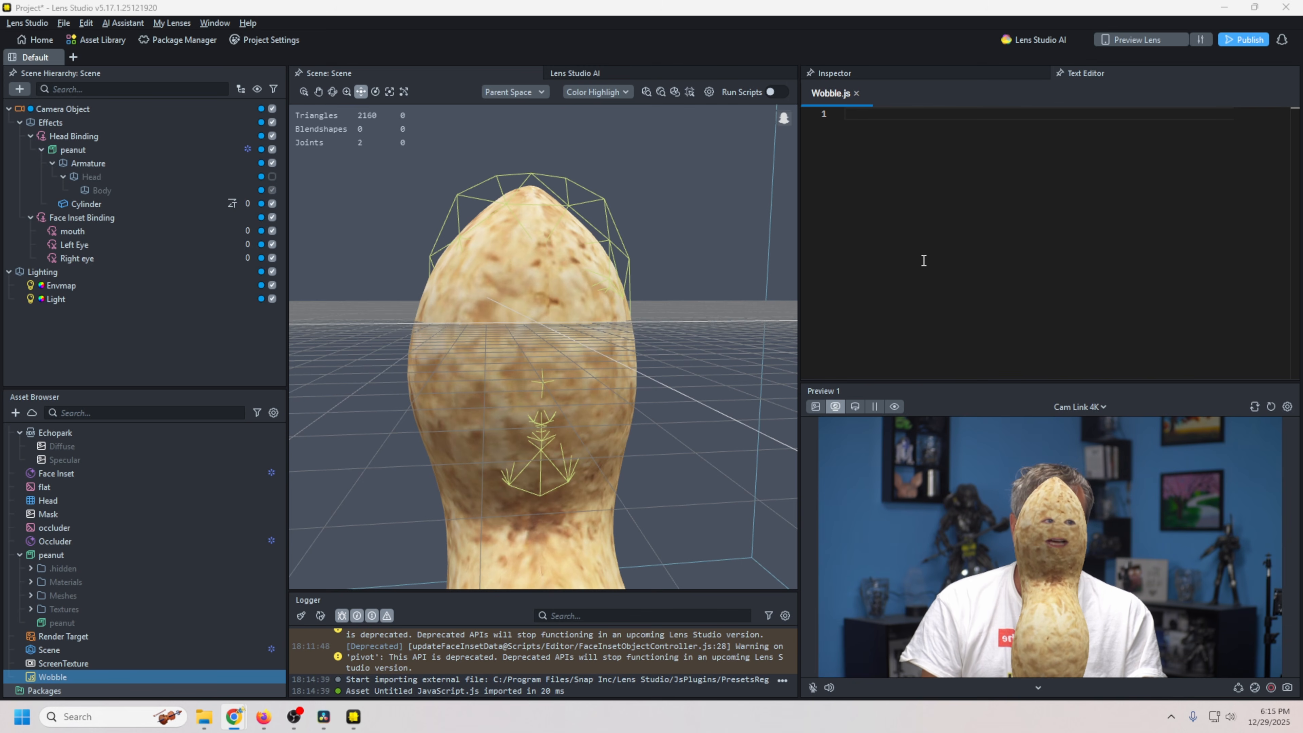
pyautogui.click(936, 252)
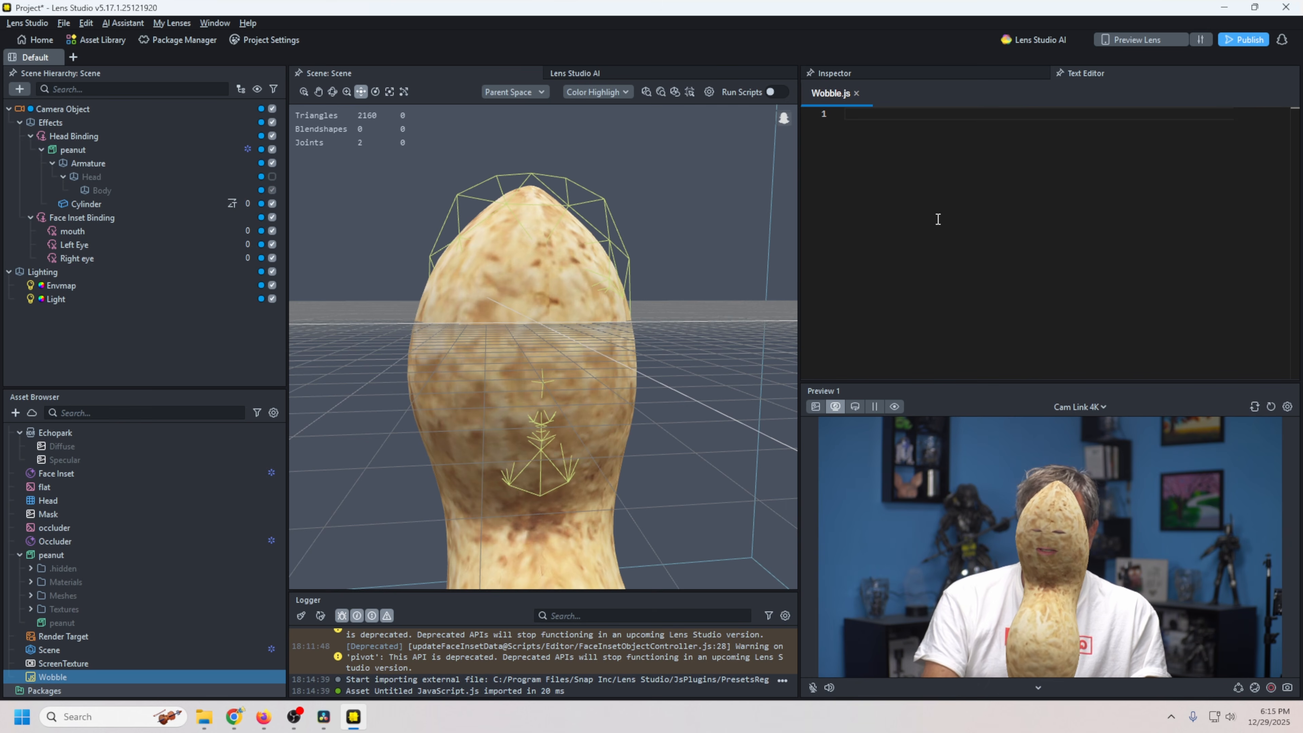
pyautogui.hotkey('ctrl', 'v')
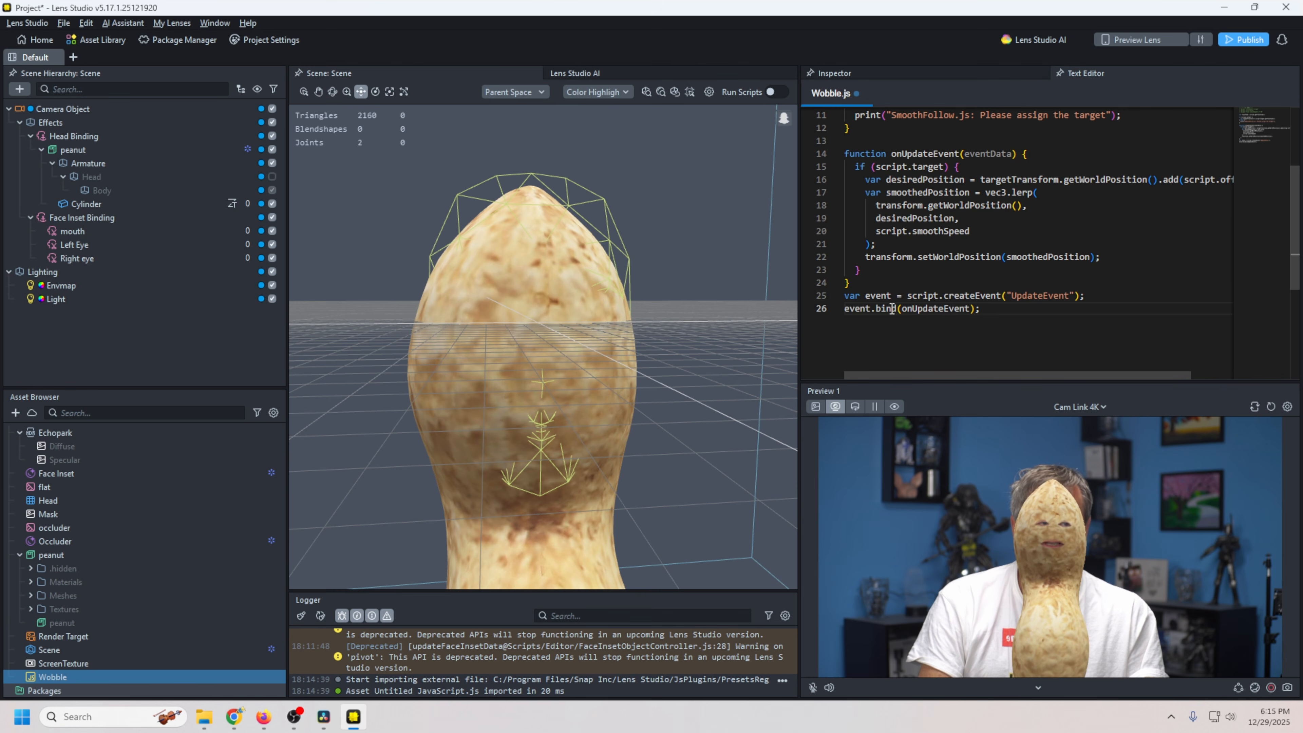
pyautogui.moveTo(890, 306)
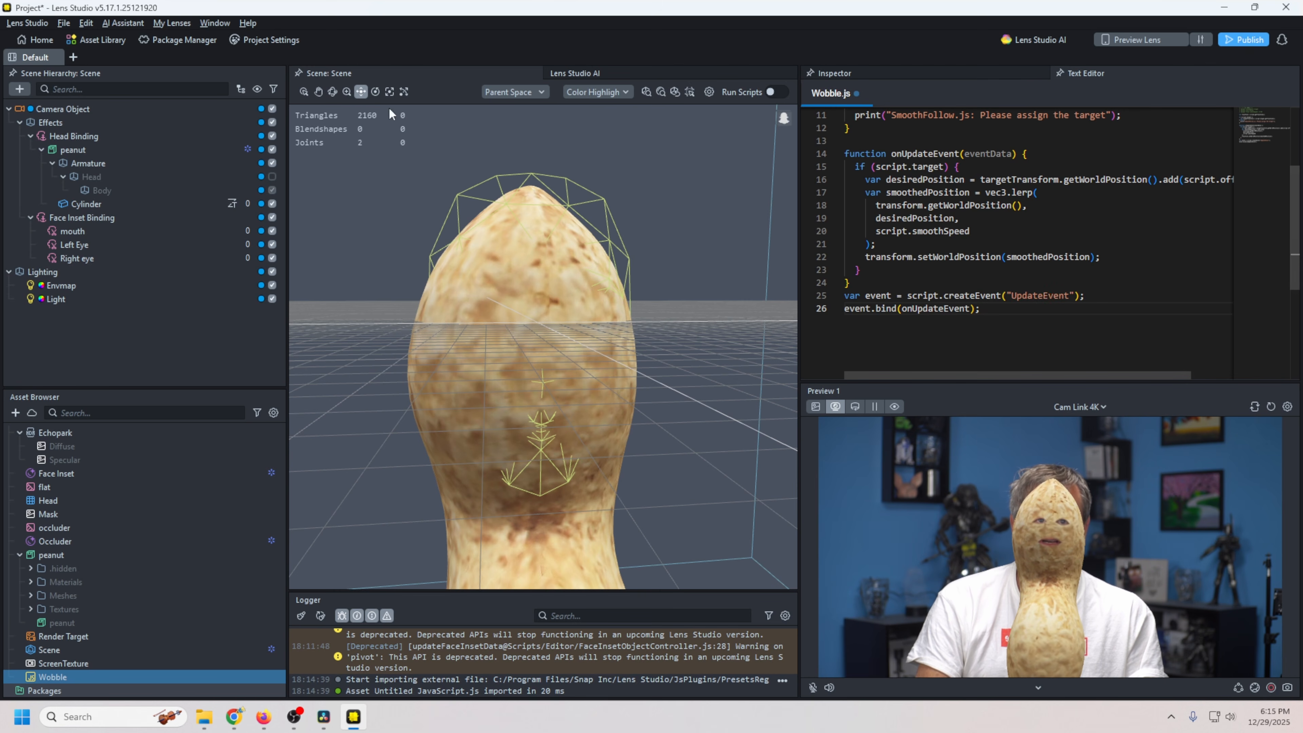
# Save the project as peanut in the Peanut source folder.
pyautogui.click(61, 25)
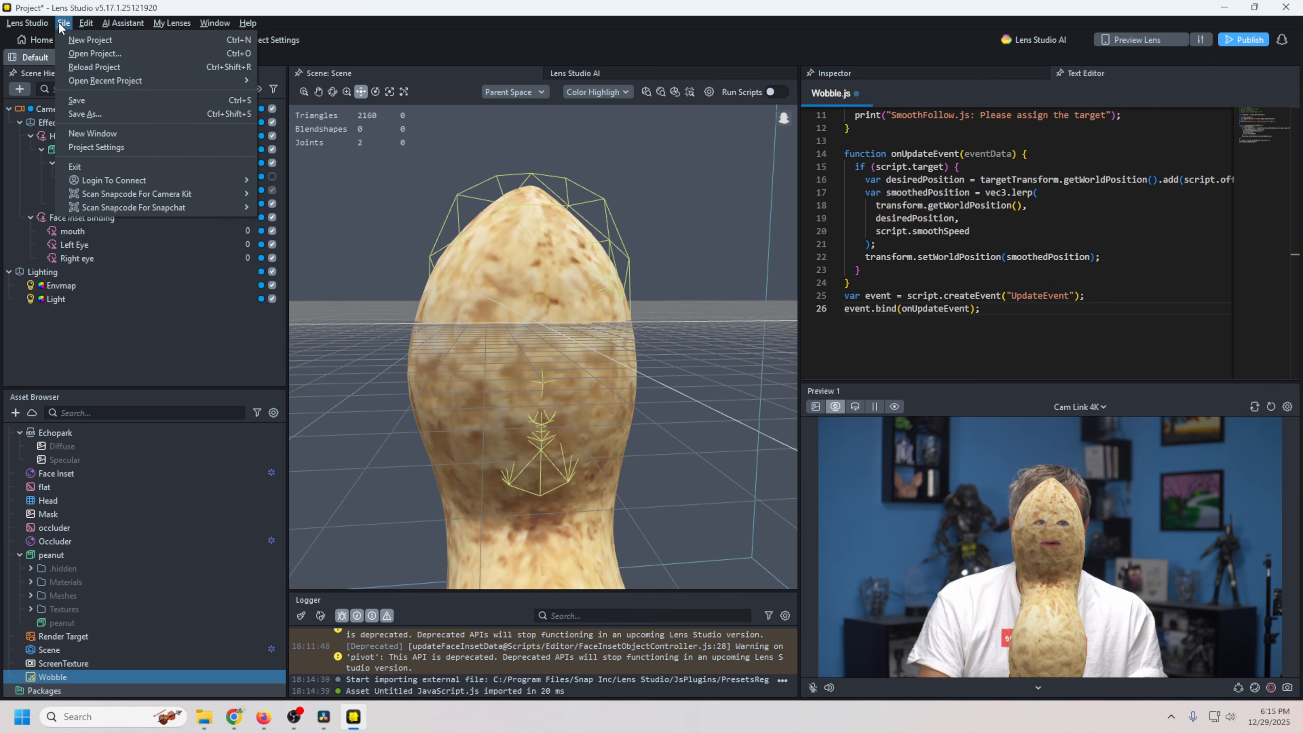
pyautogui.click(80, 102)
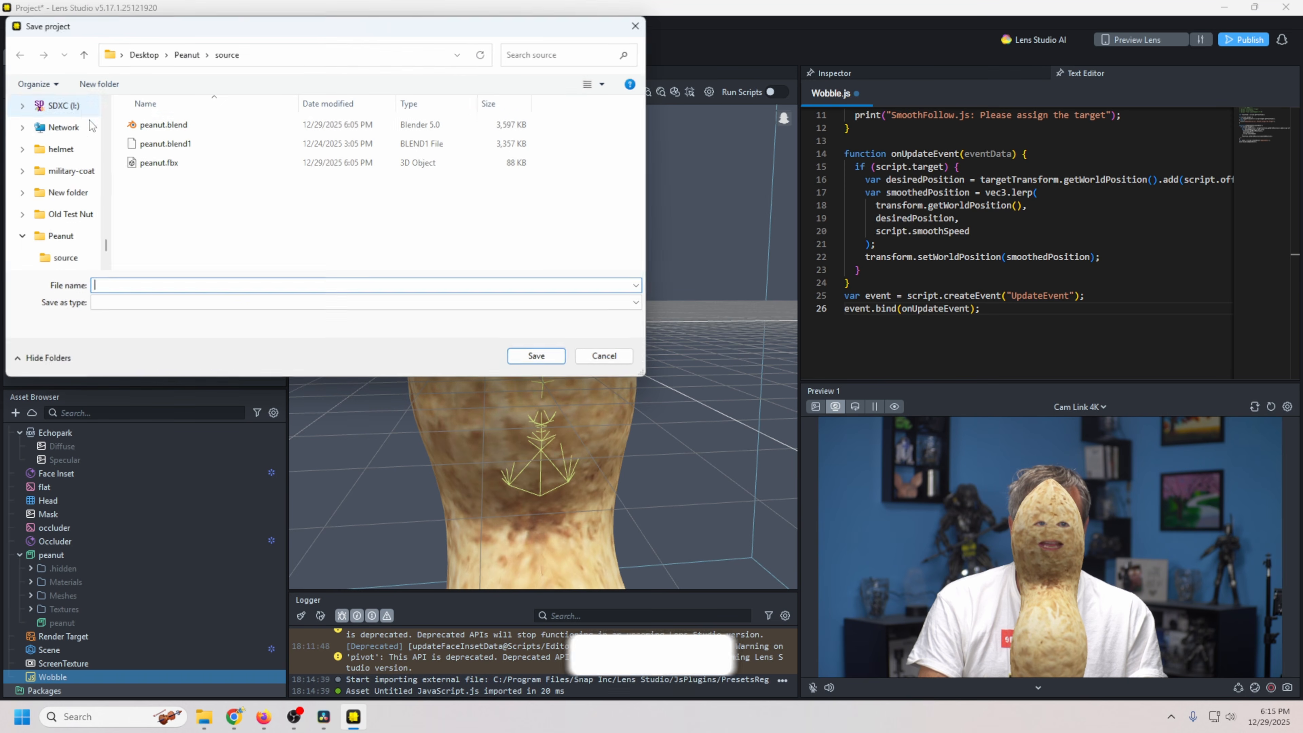
pyautogui.write('peanut')
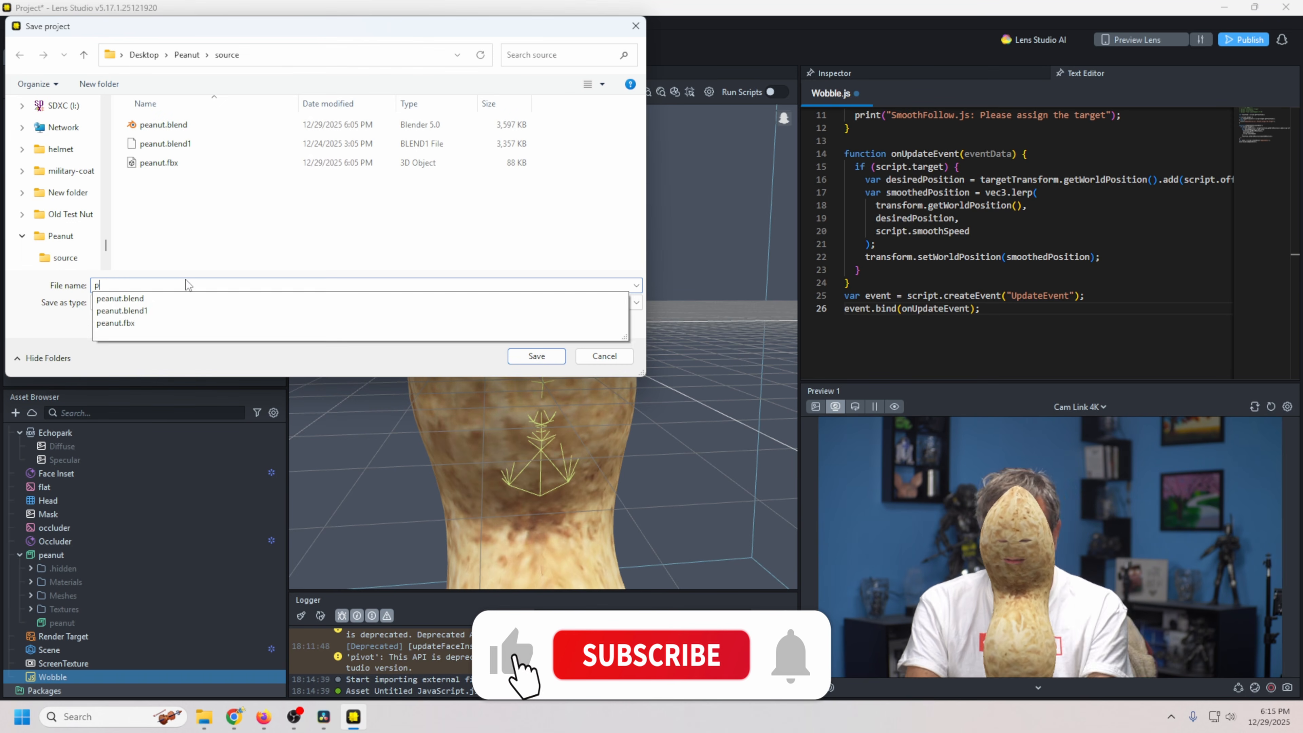
pyautogui.click(537, 356)
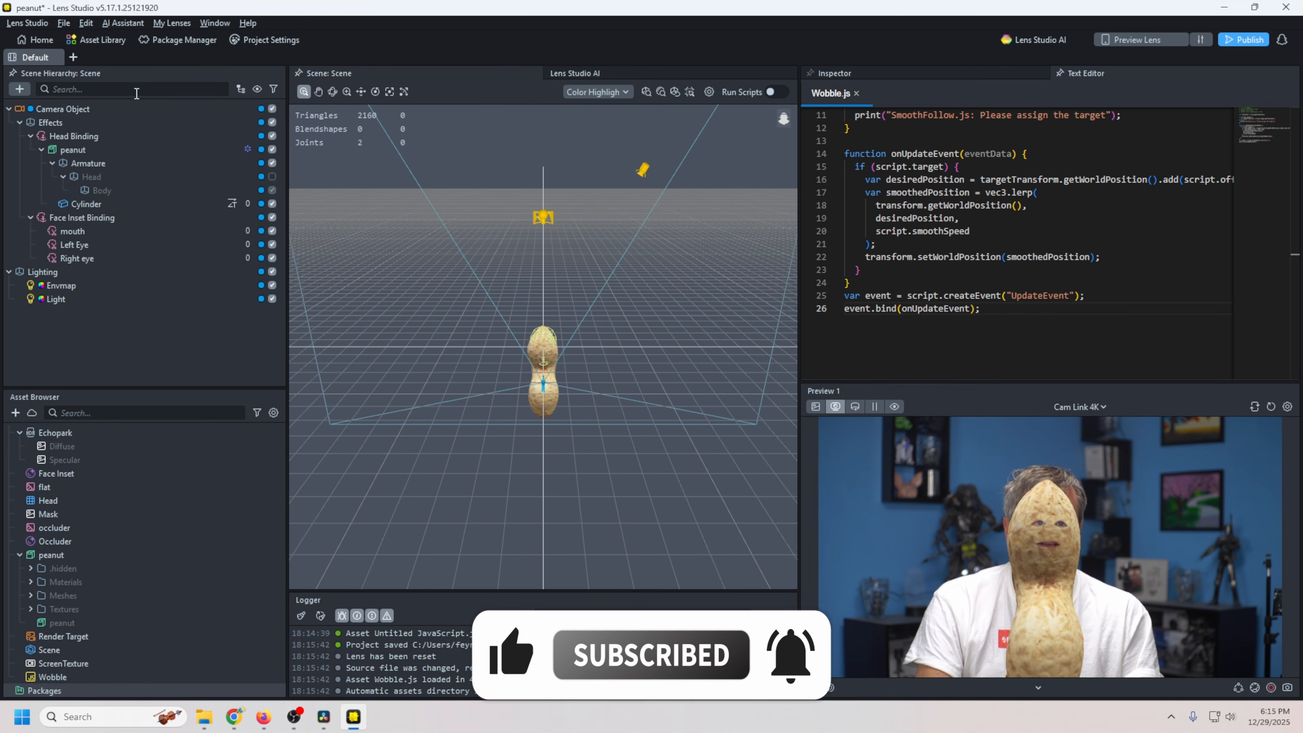
# Reopen the saved project peanut.esproj, discarding the unsaved changes.
pyautogui.click(63, 23)
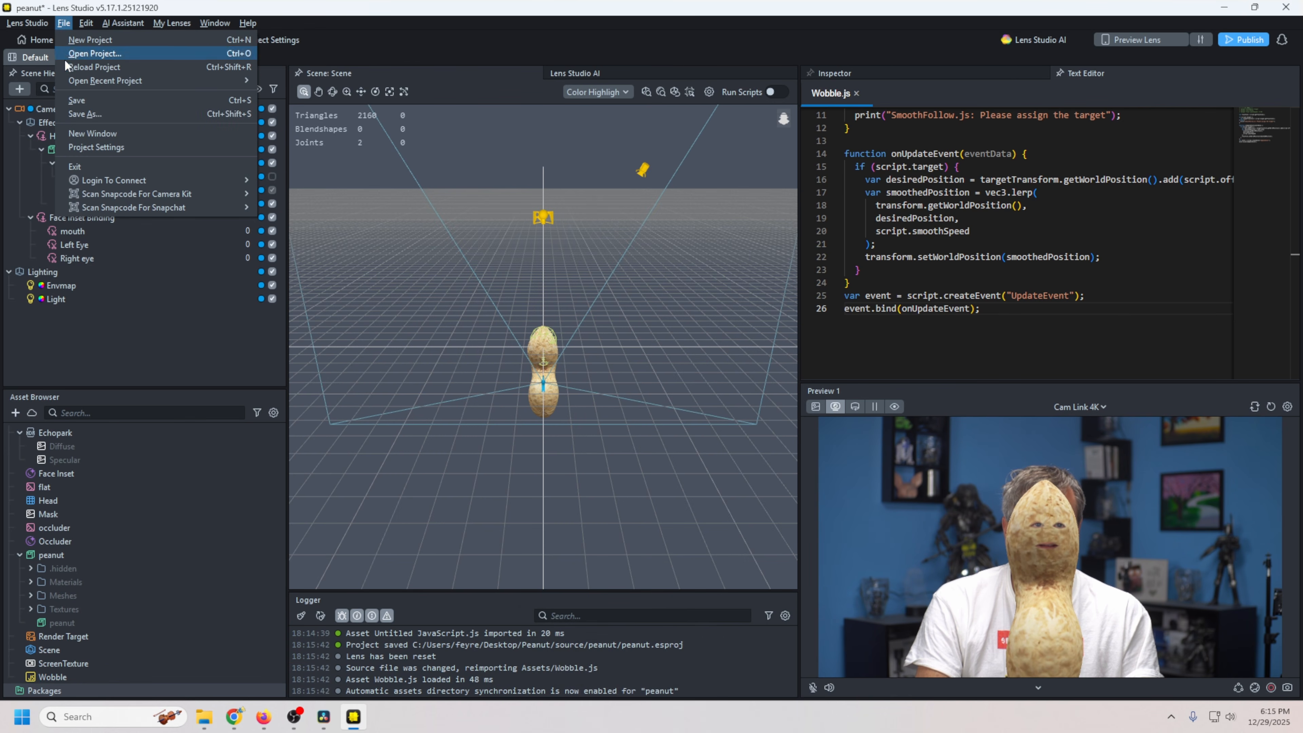
pyautogui.moveTo(71, 80)
pyautogui.click(84, 52)
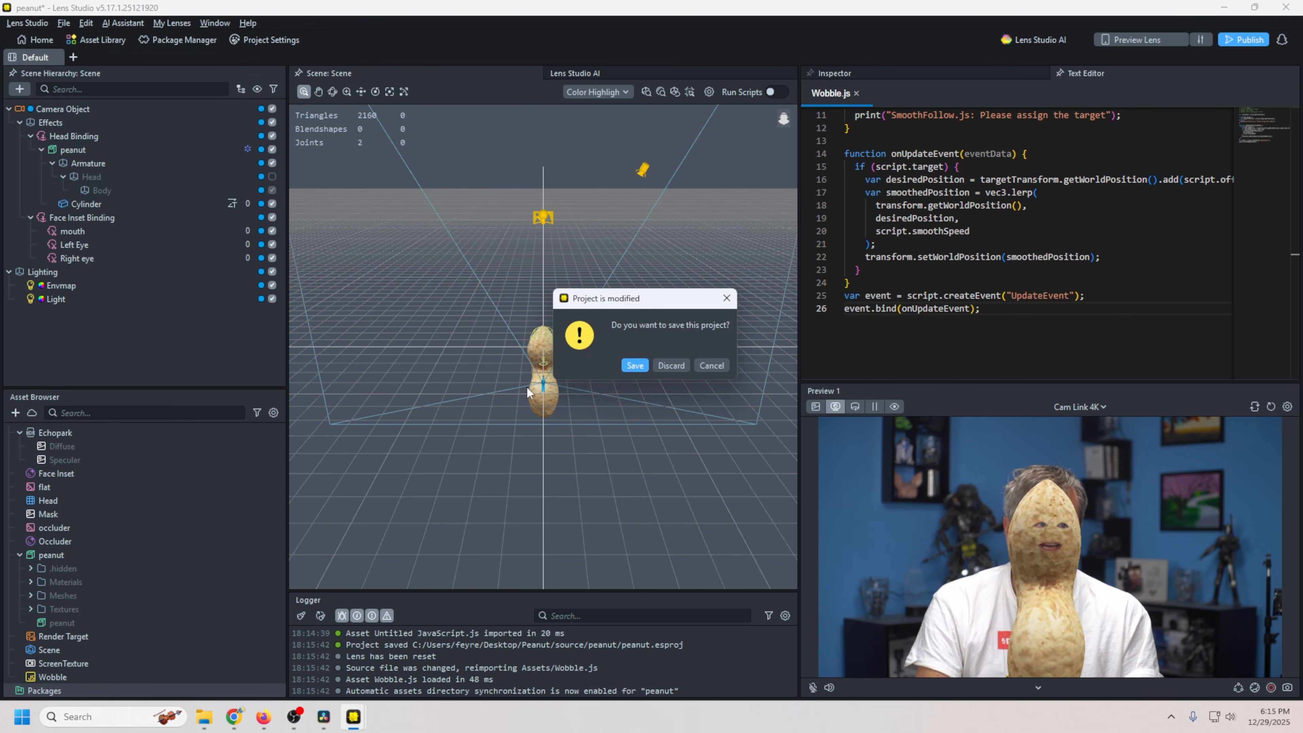
pyautogui.click(671, 365)
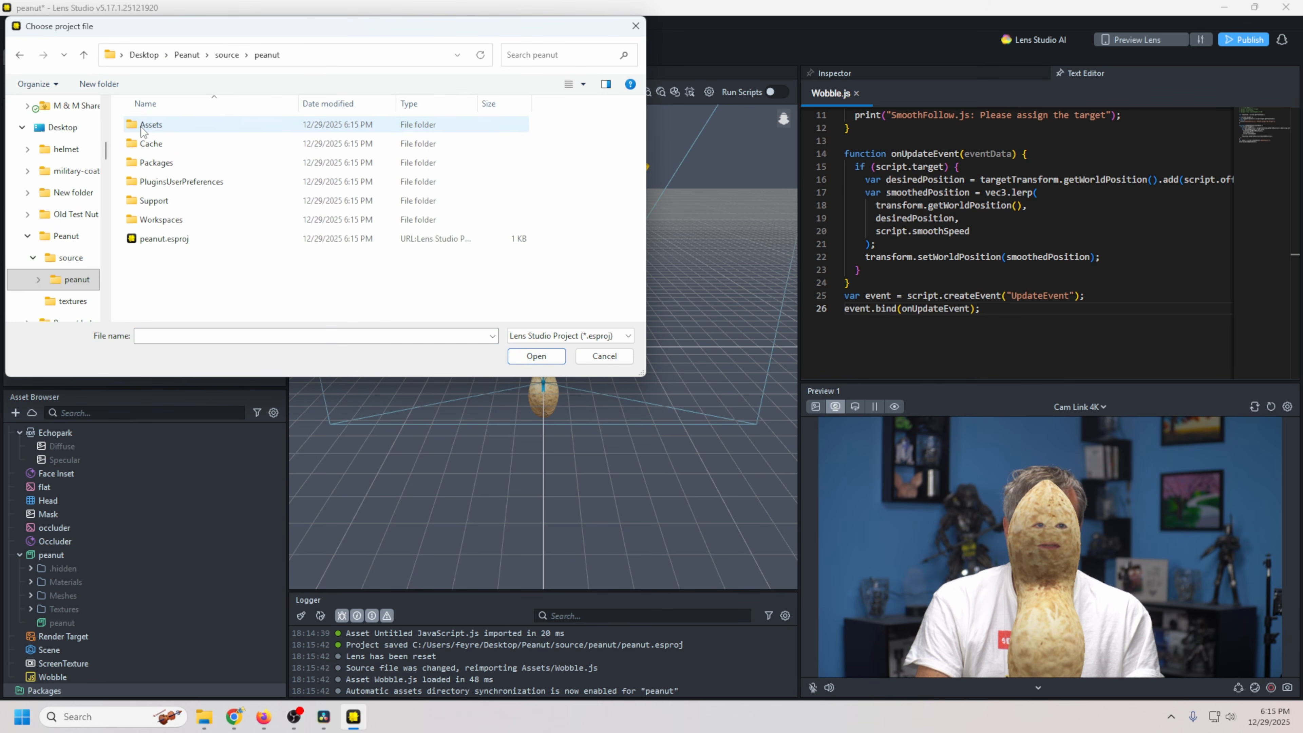
pyautogui.click(147, 239)
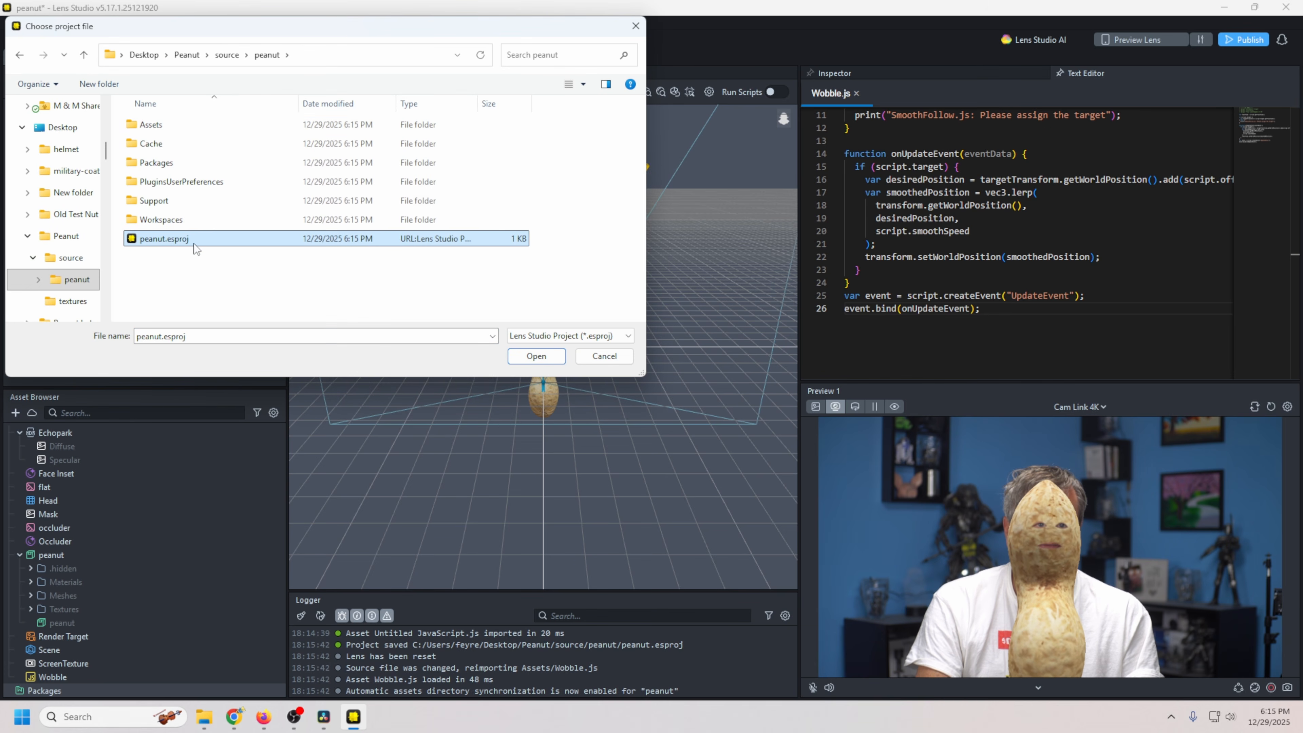
pyautogui.click(536, 356)
pyautogui.click(711, 366)
pyautogui.click(671, 366)
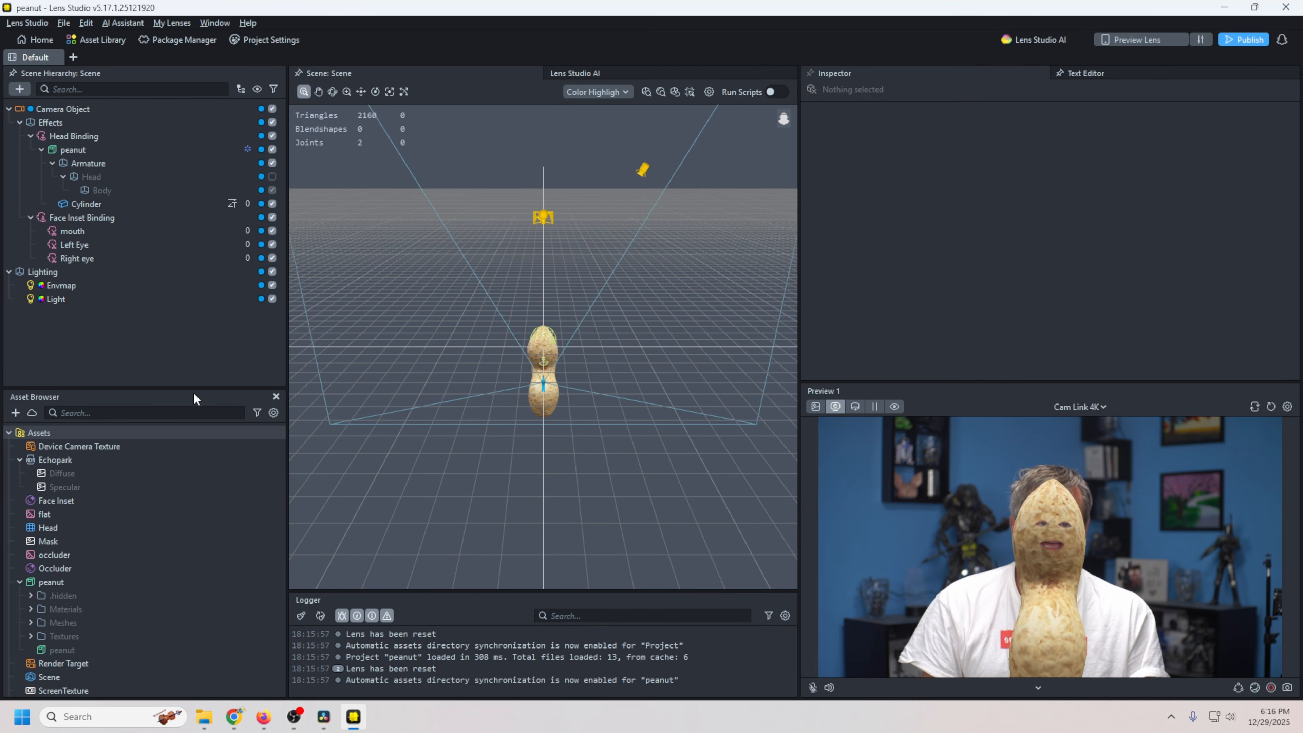
# Examine the Wobble script's default input values and the Head and Body bones of the peanut's armature.
pyautogui.scroll(-2, 98, 621)
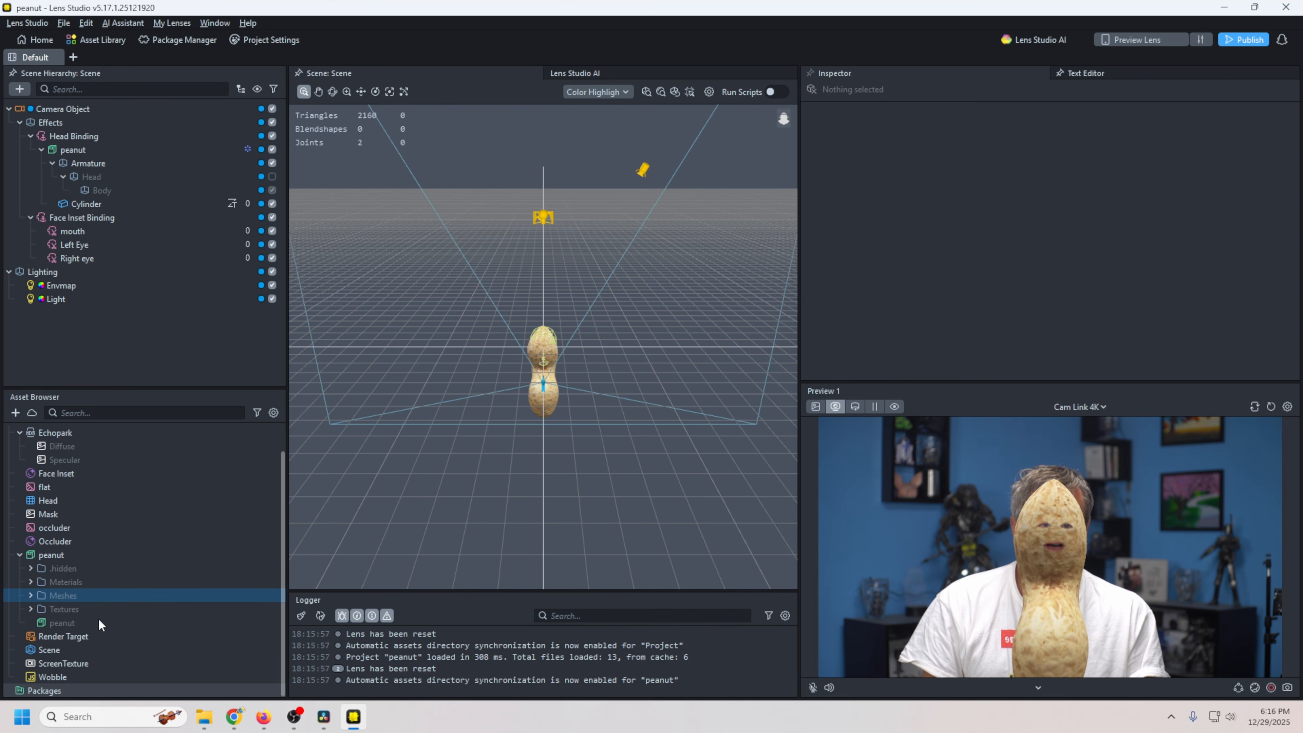
pyautogui.click(53, 677)
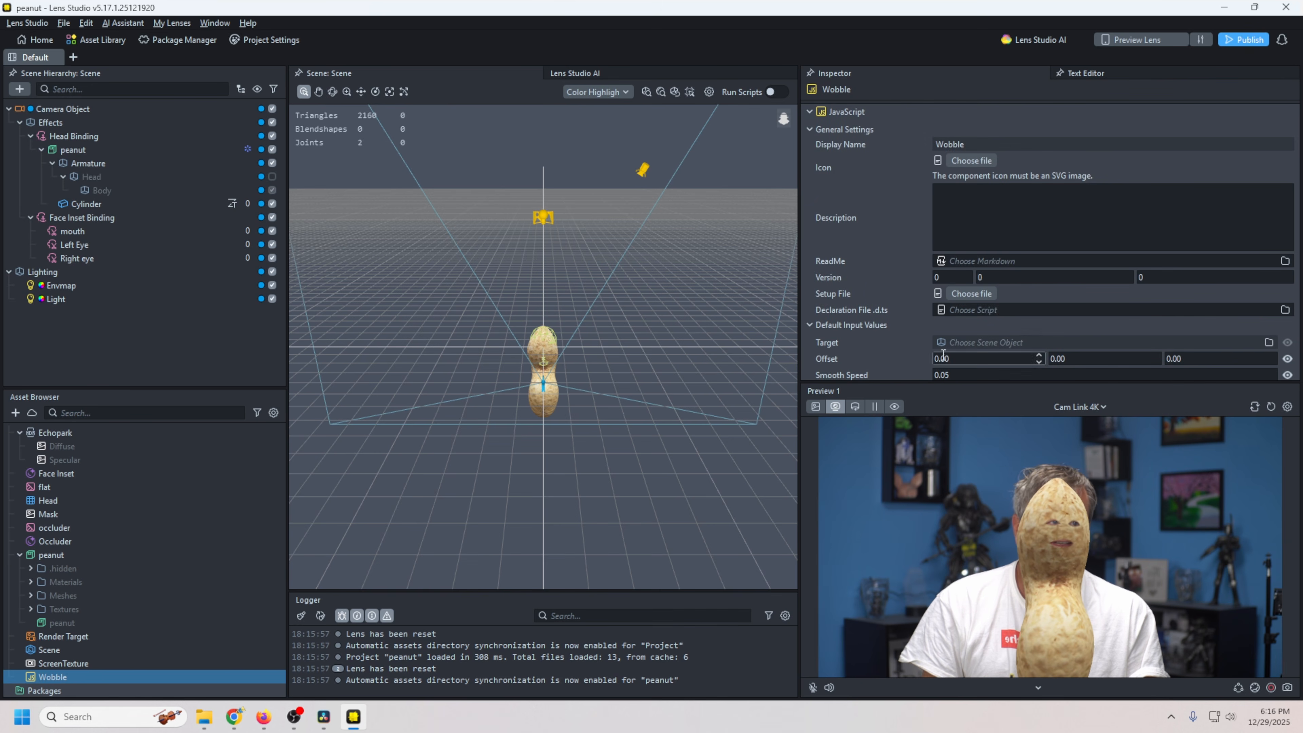
pyautogui.scroll(-3, 939, 355)
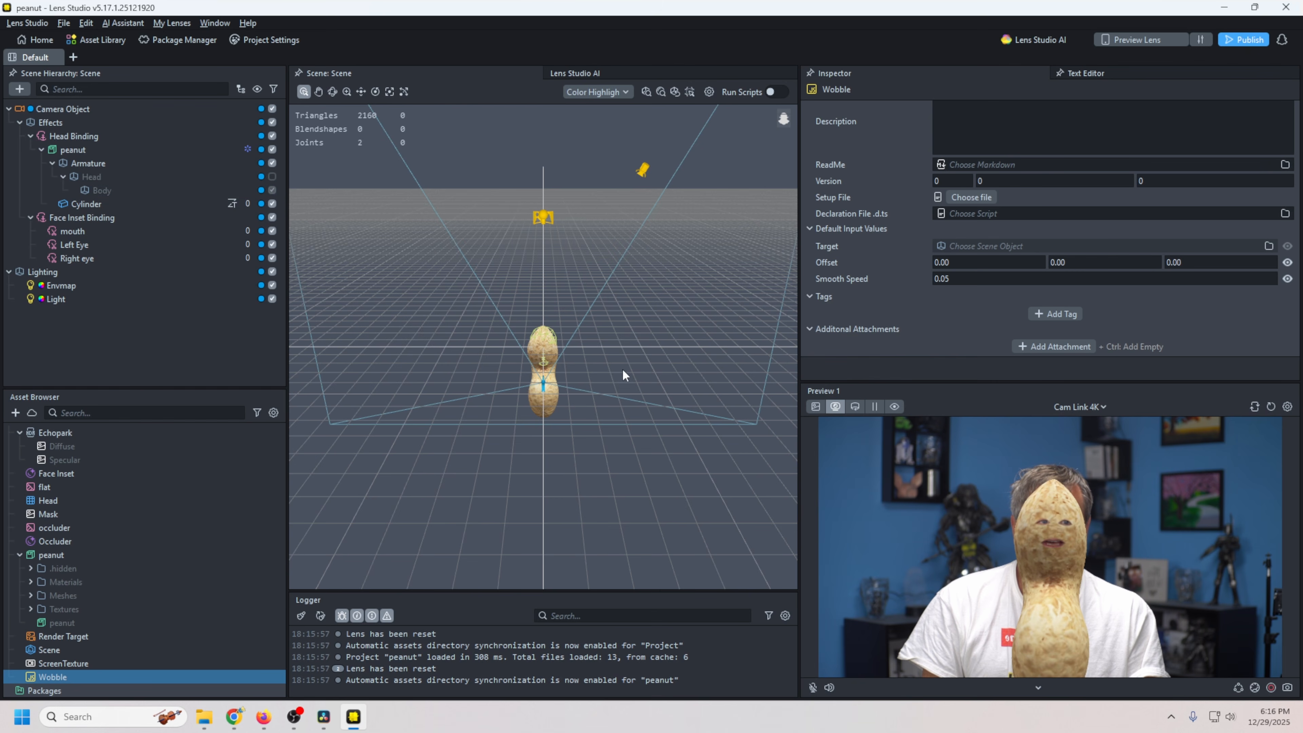
pyautogui.scroll(3, 511, 368)
pyautogui.scroll(2, 512, 363)
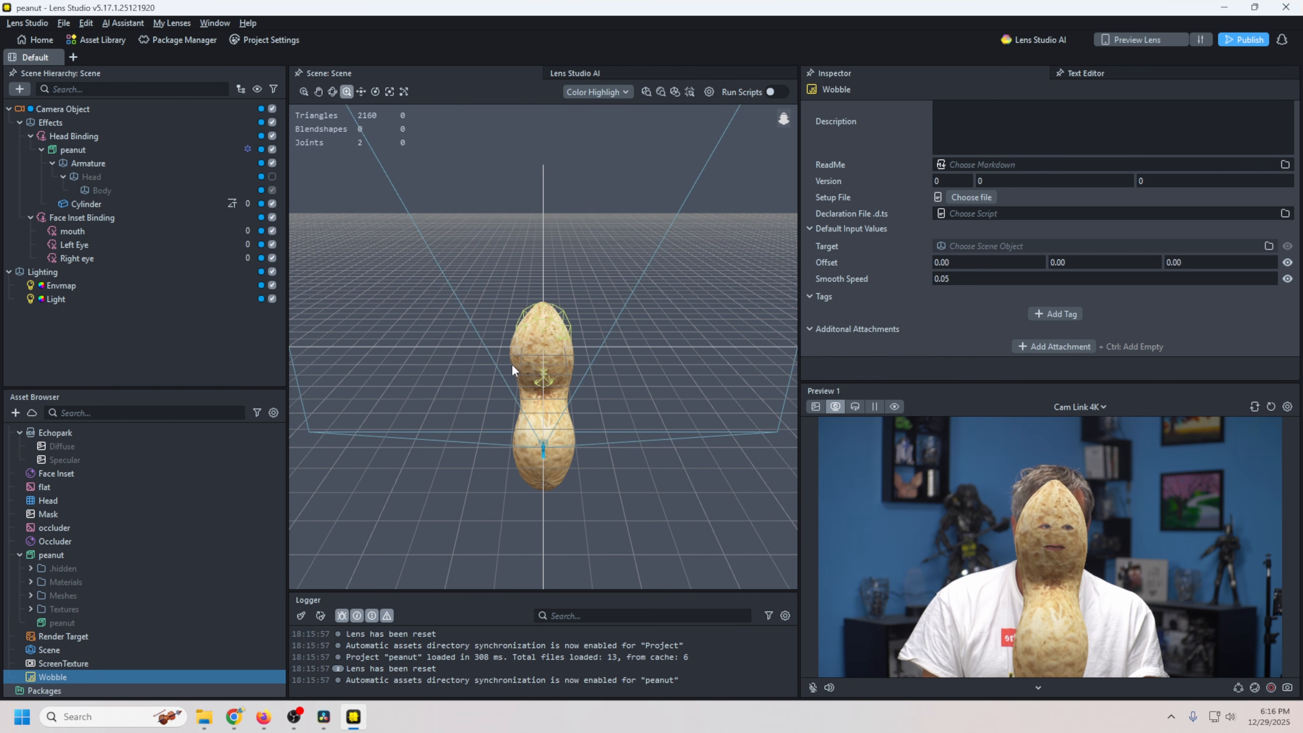
pyautogui.click(90, 181)
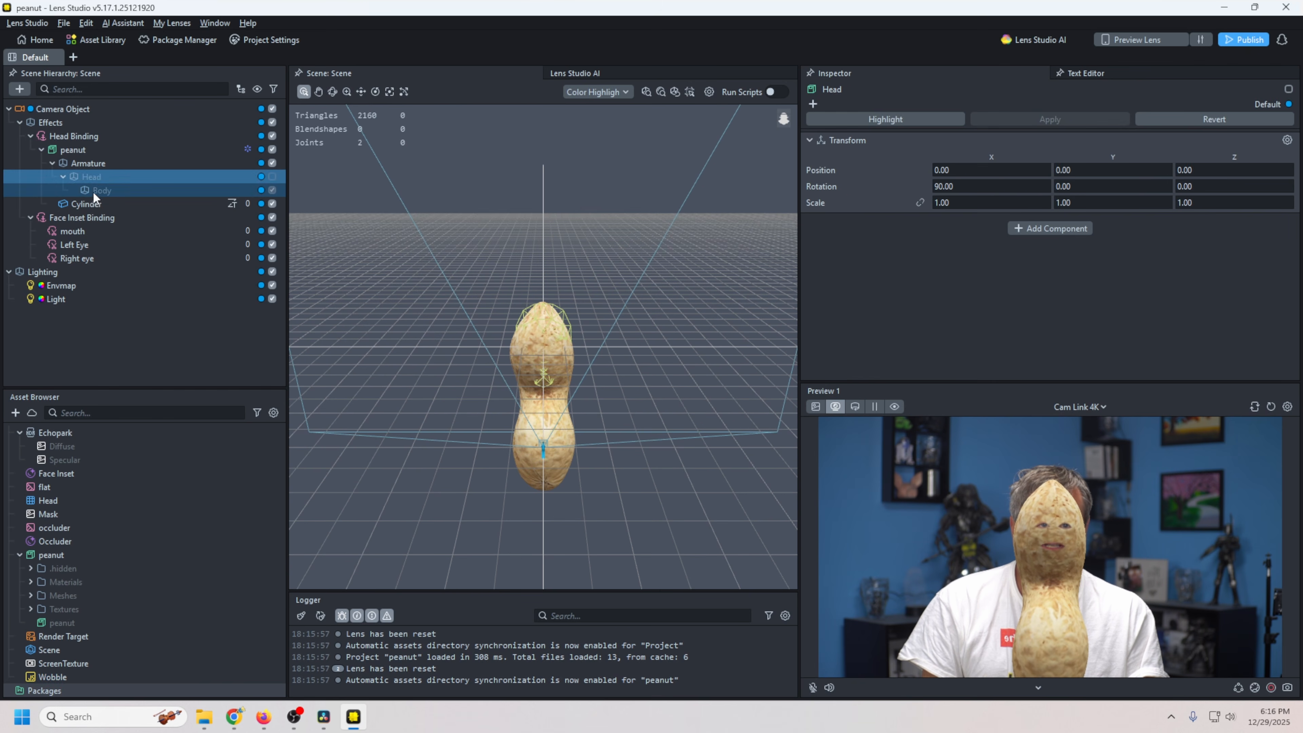
pyautogui.click(96, 193)
pyautogui.click(89, 176)
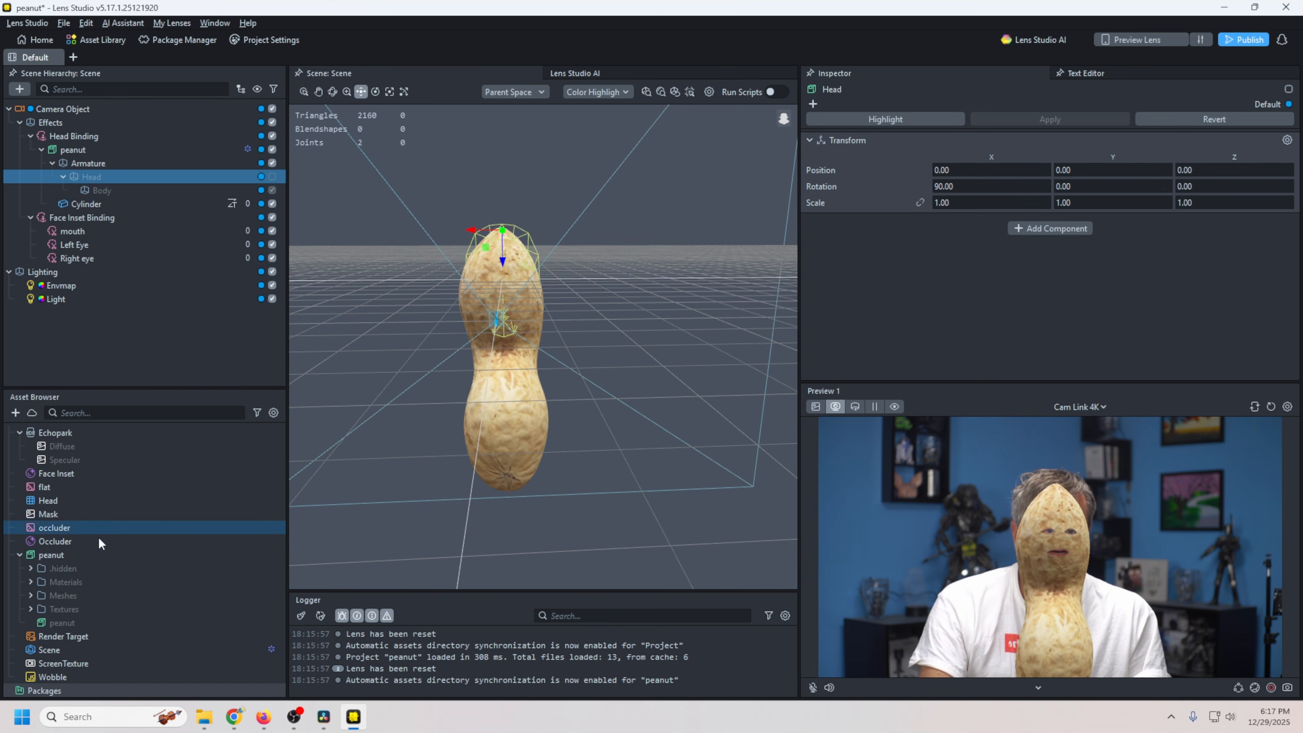
# Add the Wobble script as a component on the armature's Body bone.
pyautogui.click(88, 191)
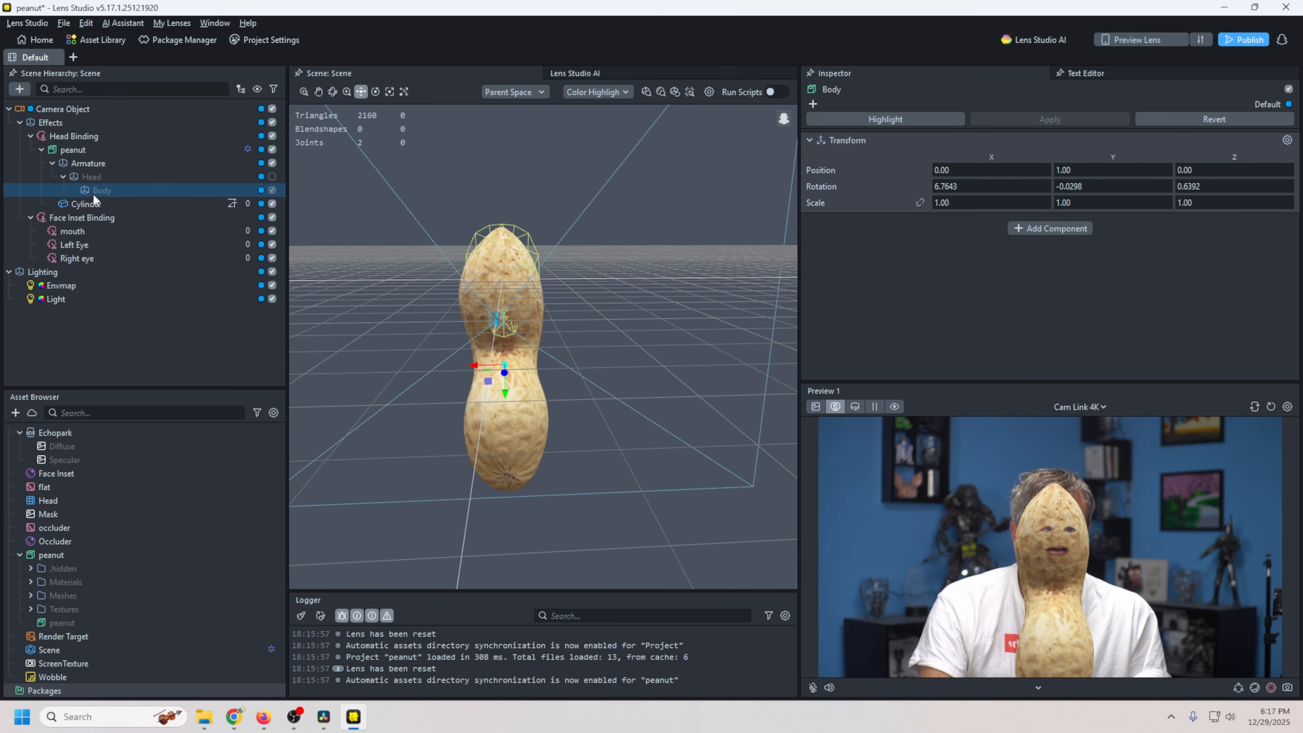
pyautogui.click(1049, 229)
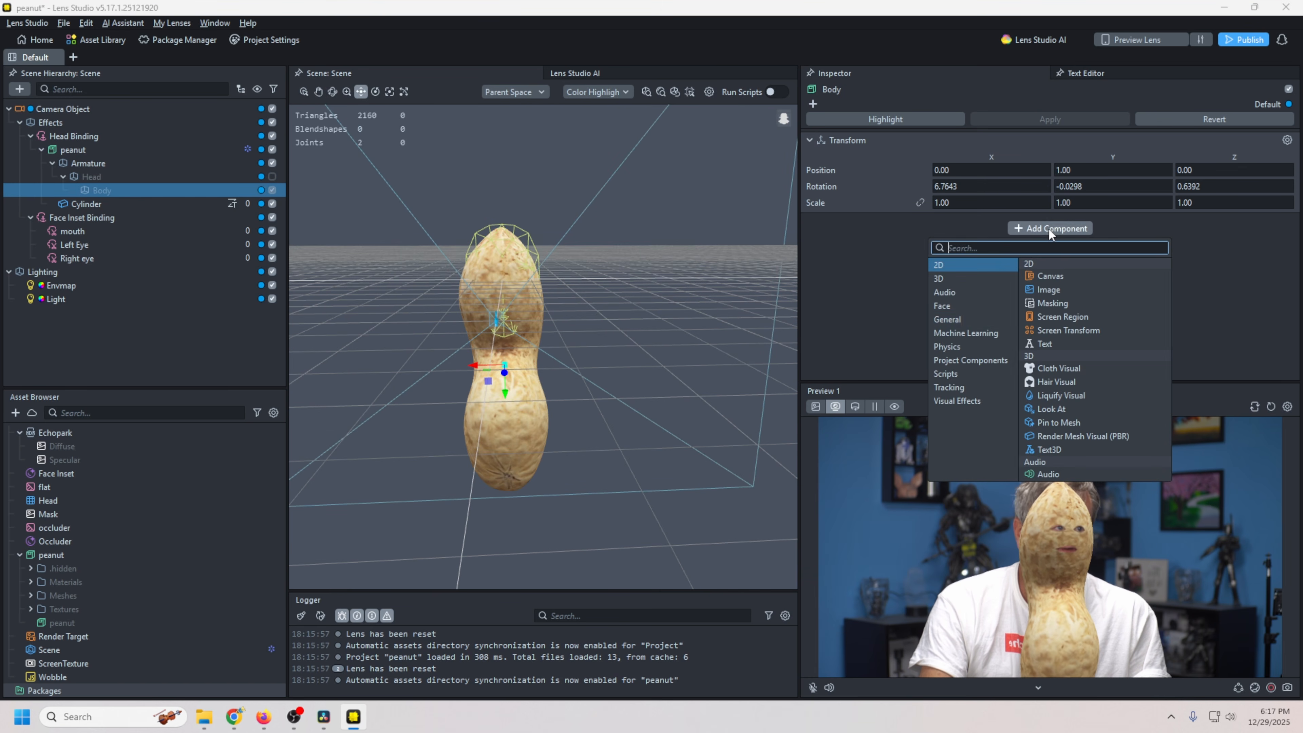
pyautogui.click(967, 329)
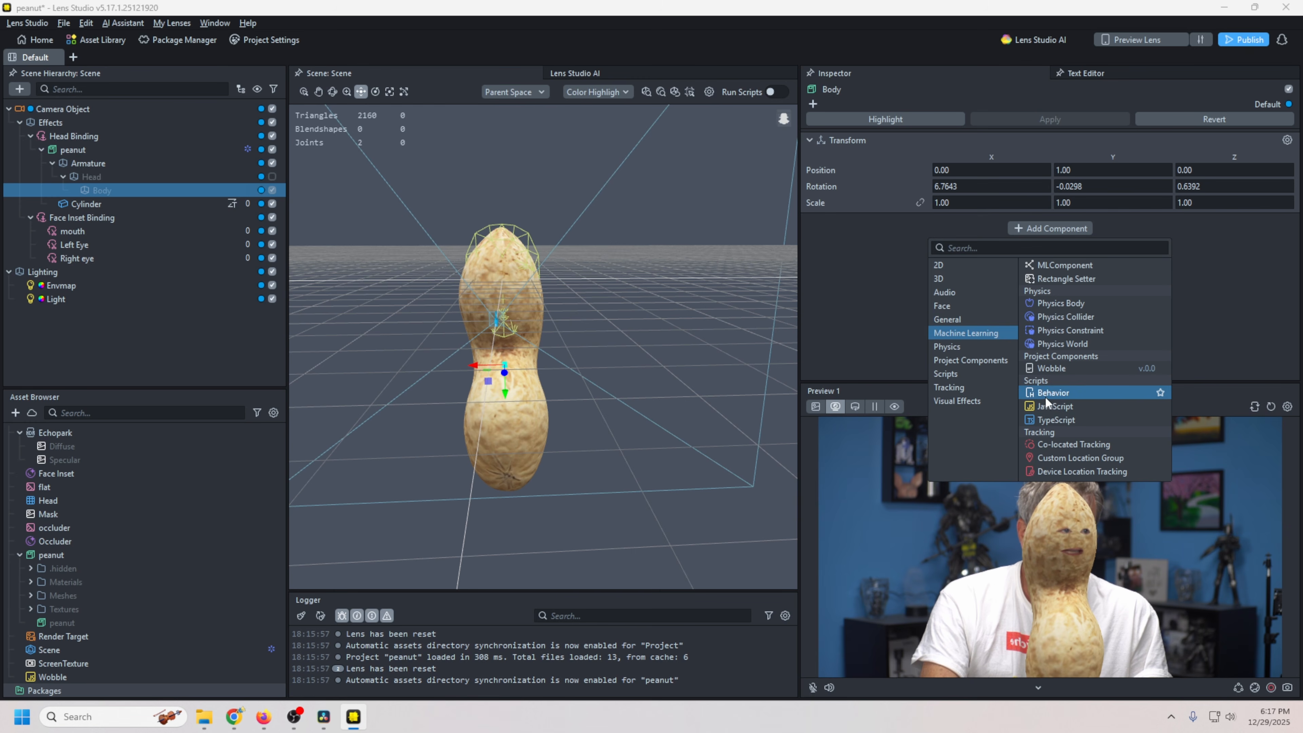
pyautogui.click(1042, 369)
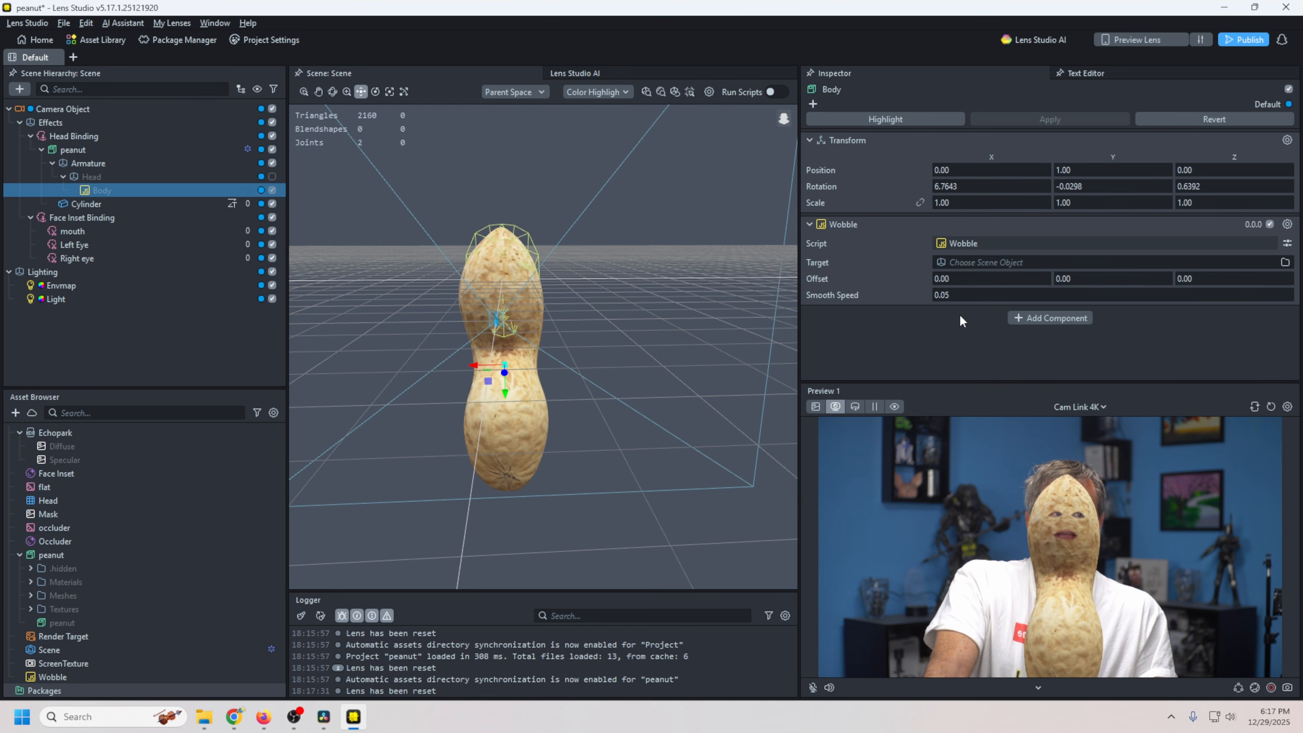
# Set the Wobble component's Target to Head Binding and enable the armature's Head bone.
pyautogui.click(975, 263)
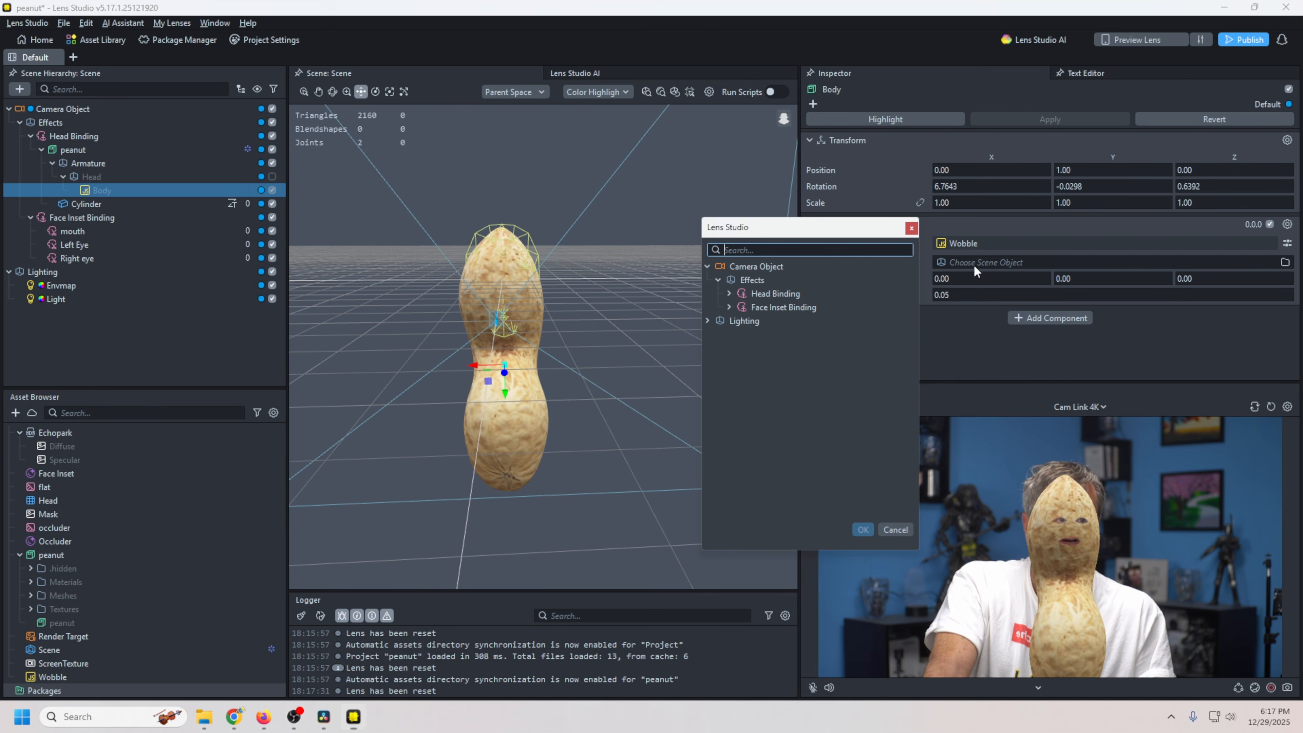
pyautogui.click(773, 293)
pyautogui.click(858, 528)
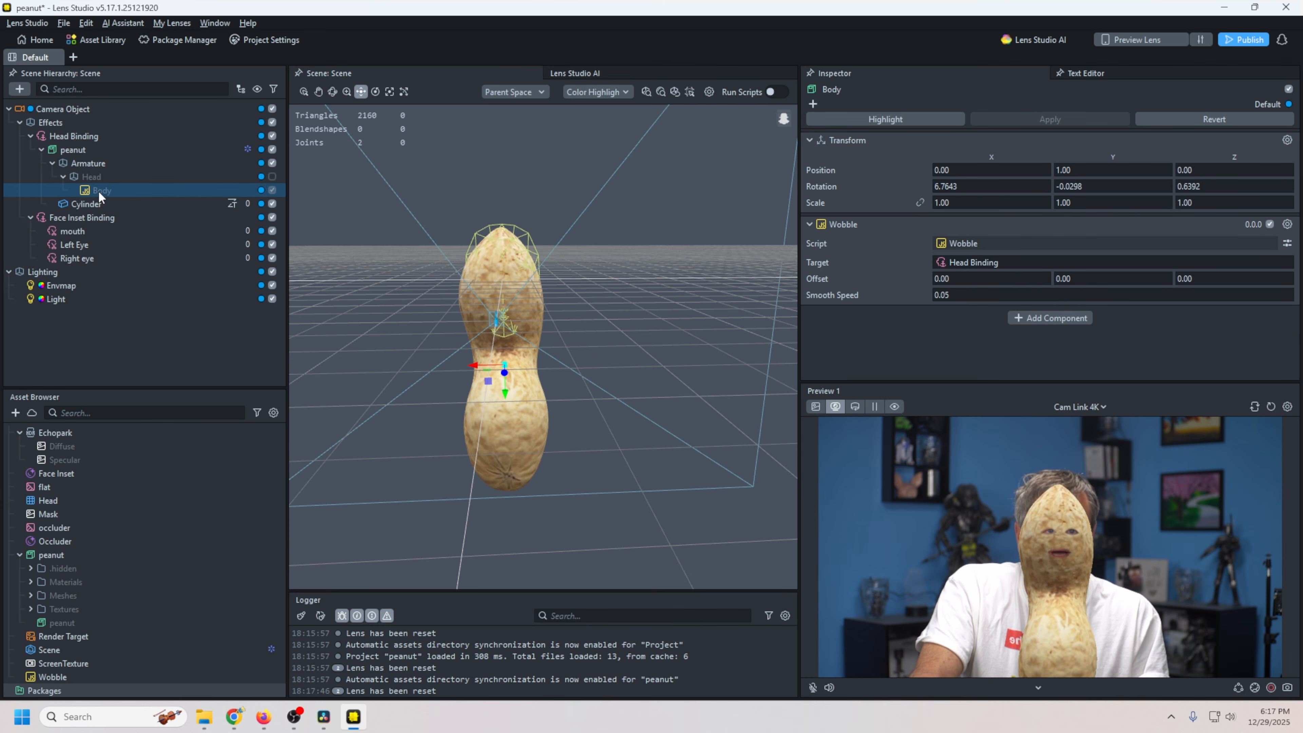
pyautogui.click(272, 177)
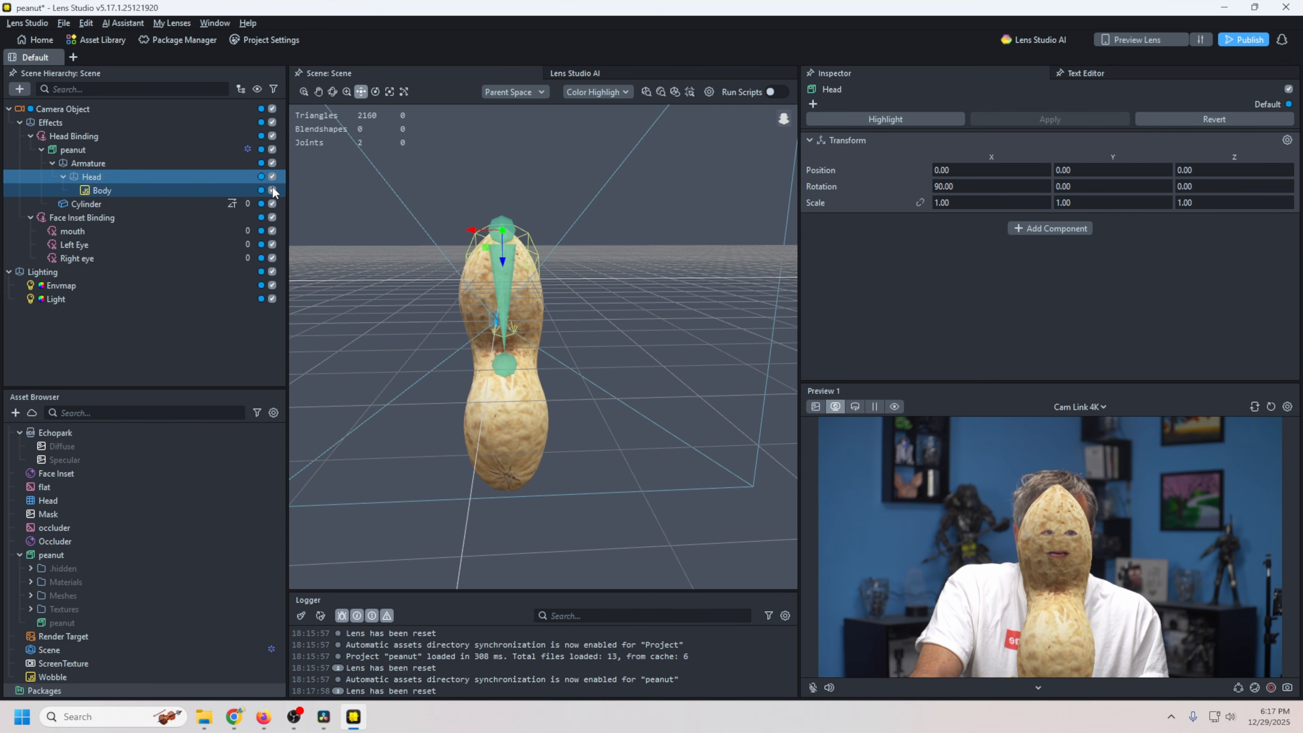
# Move the Body bone out of the armature's Head so it sits directly under Effects.
pyautogui.moveTo(97, 192); pyautogui.dragTo(45, 120)
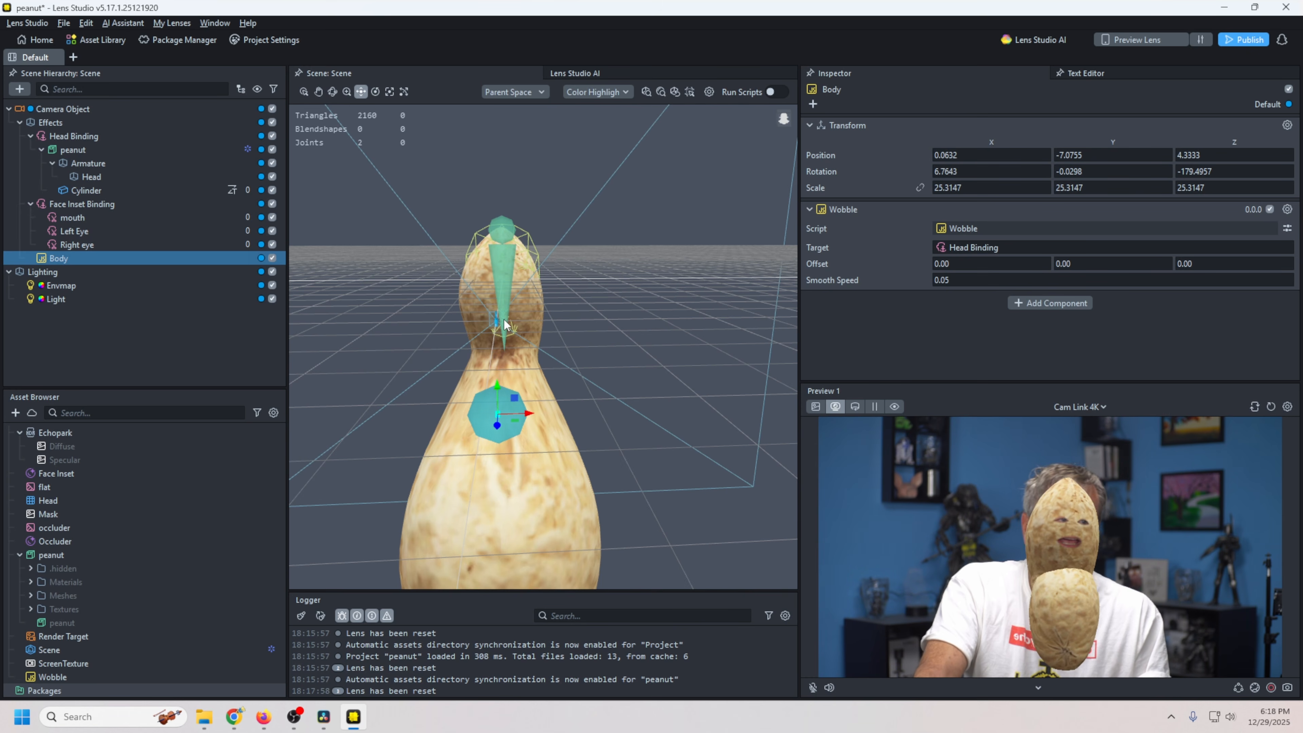
pyautogui.scroll(-5, 514, 472)
pyautogui.keyDown('alt'); pyautogui.moveTo(599, 447); pyautogui.dragTo(489, 444); pyautogui.keyUp('alt')
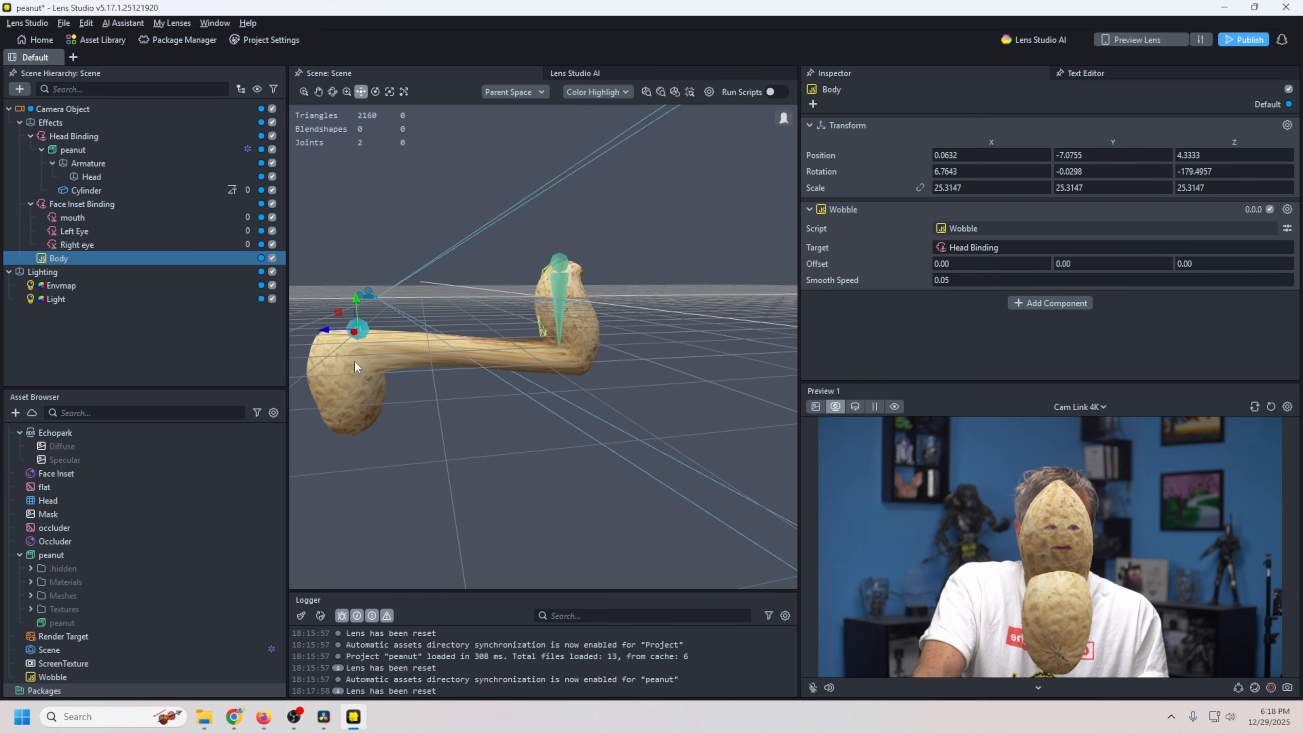
pyautogui.click(148, 264)
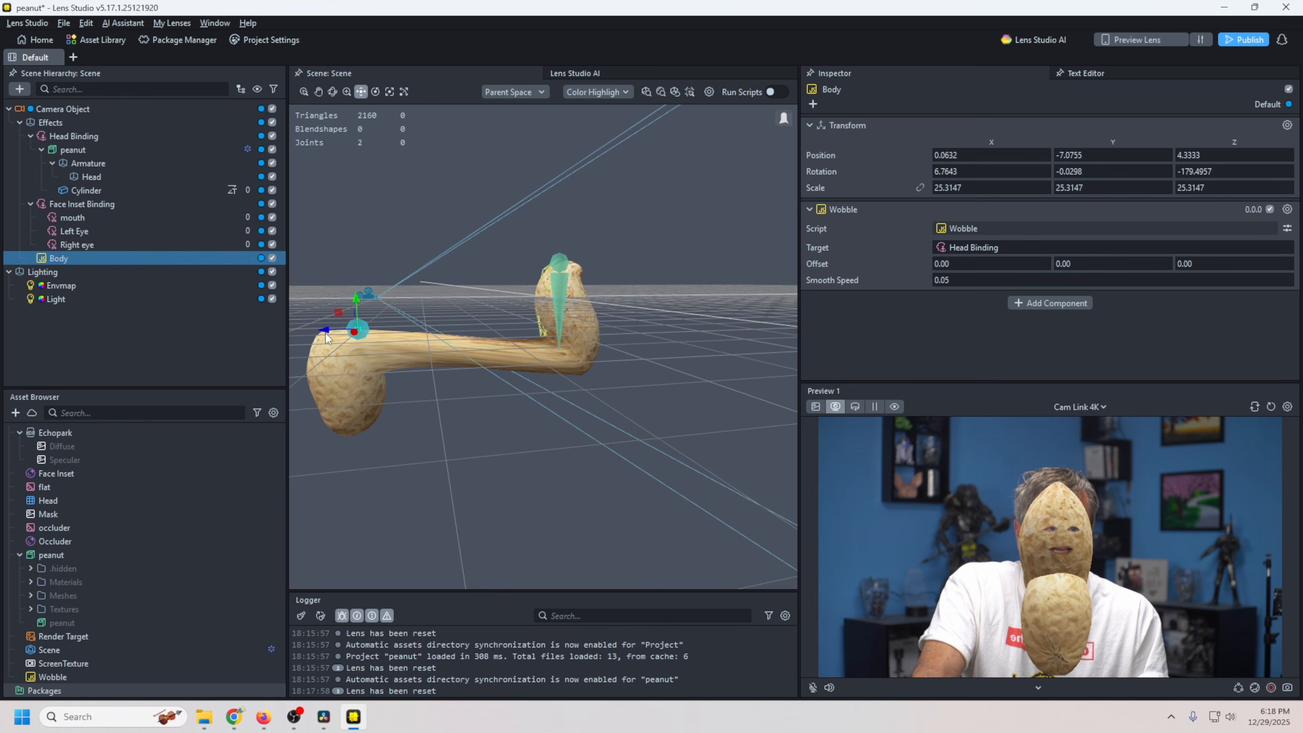
# Shift Body back to a Z position of about -49.4 and lower it to a Y position of about -18.5.
pyautogui.moveTo(326, 330); pyautogui.dragTo(546, 360)
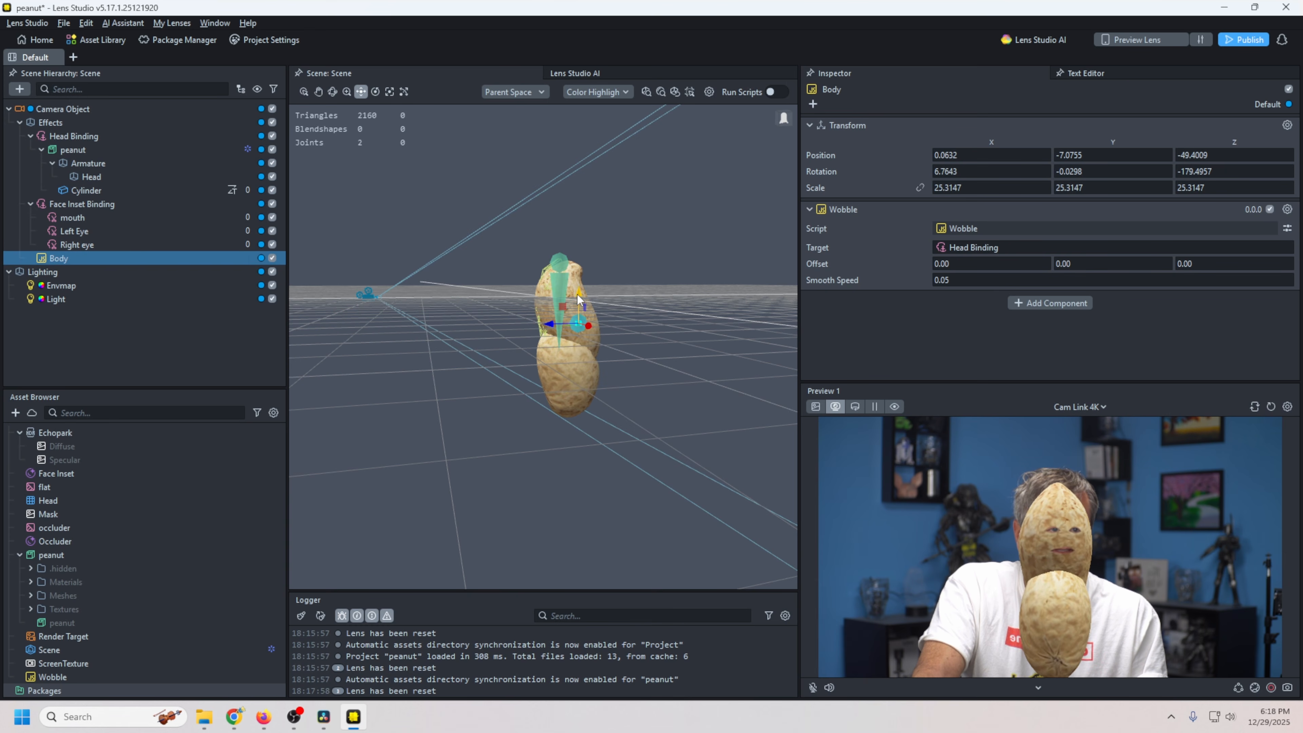
pyautogui.moveTo(579, 303); pyautogui.dragTo(582, 343)
pyautogui.keyDown('alt'); pyautogui.moveTo(582, 342); pyautogui.dragTo(559, 426, button='right'); pyautogui.keyUp('alt')
pyautogui.keyDown('alt'); pyautogui.moveTo(559, 425); pyautogui.dragTo(559, 370); pyautogui.keyUp('alt')
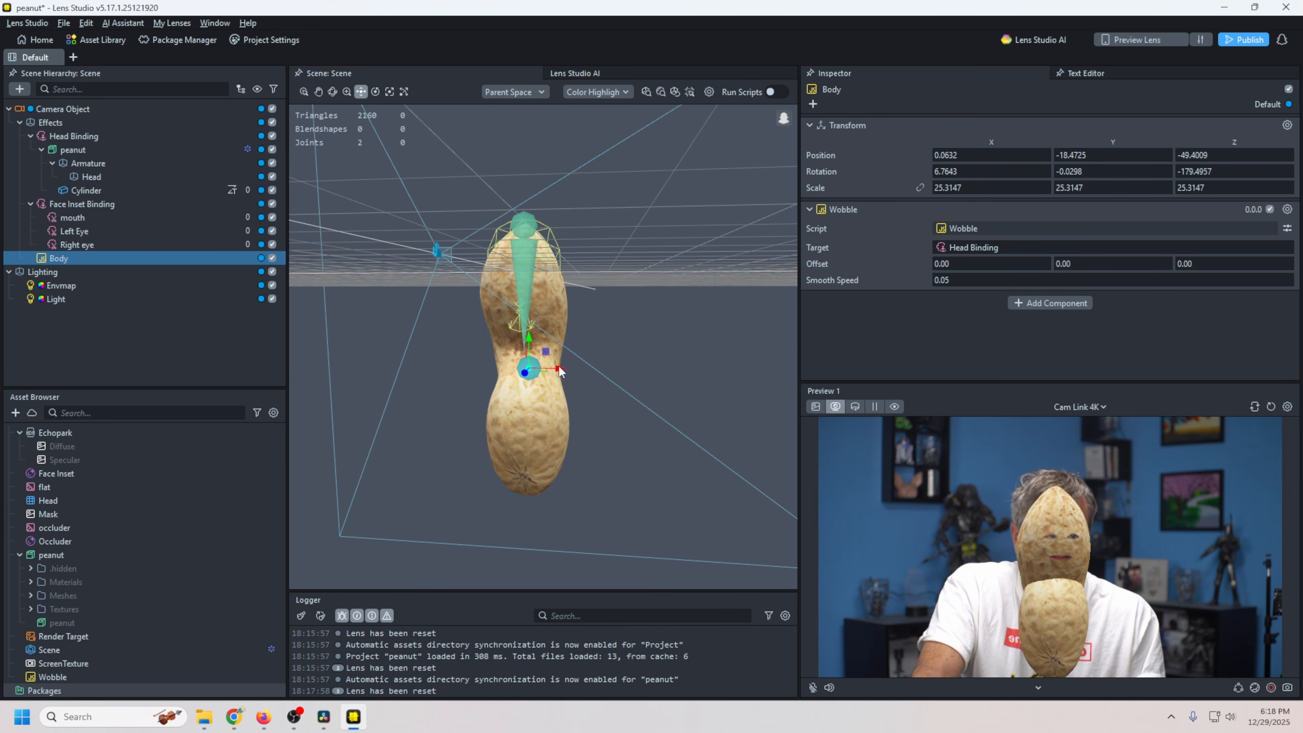
# Fine-tune Body under the peanut's head by moving it to about X -0.2 and Y -16.8.
pyautogui.click(558, 370)
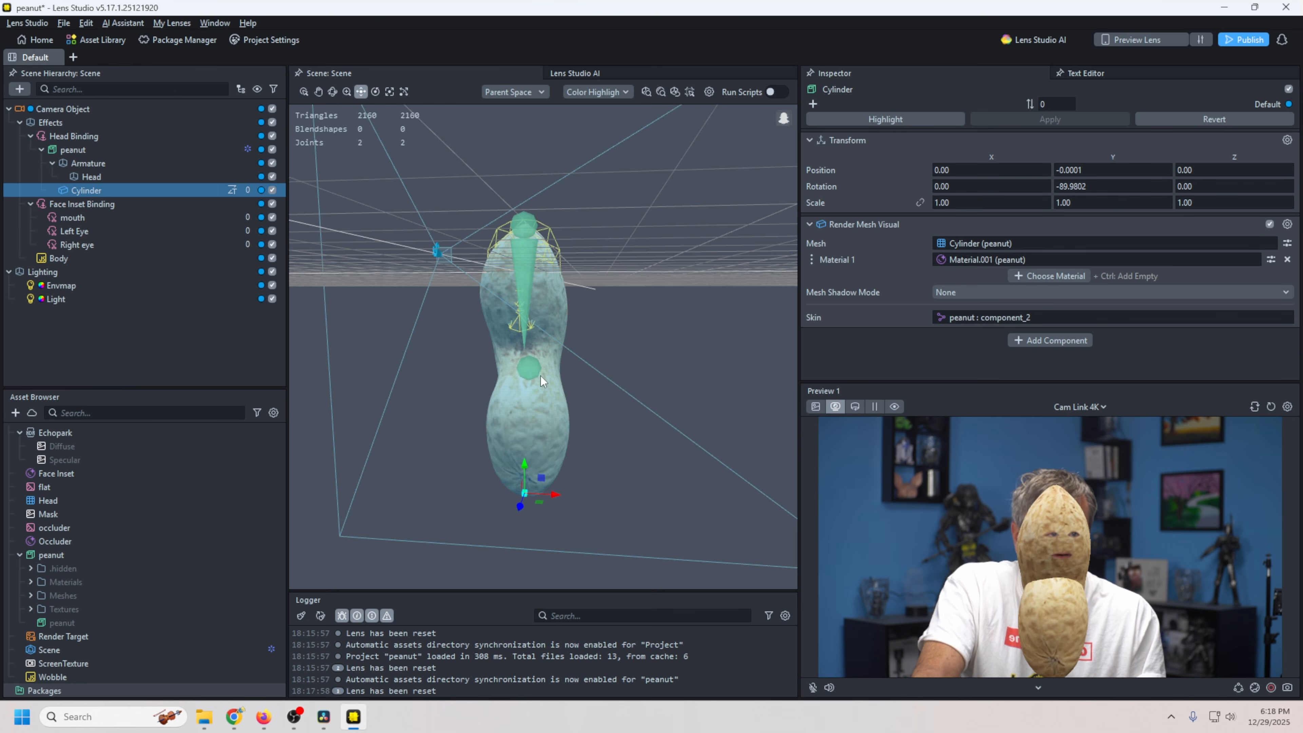
pyautogui.click(59, 259)
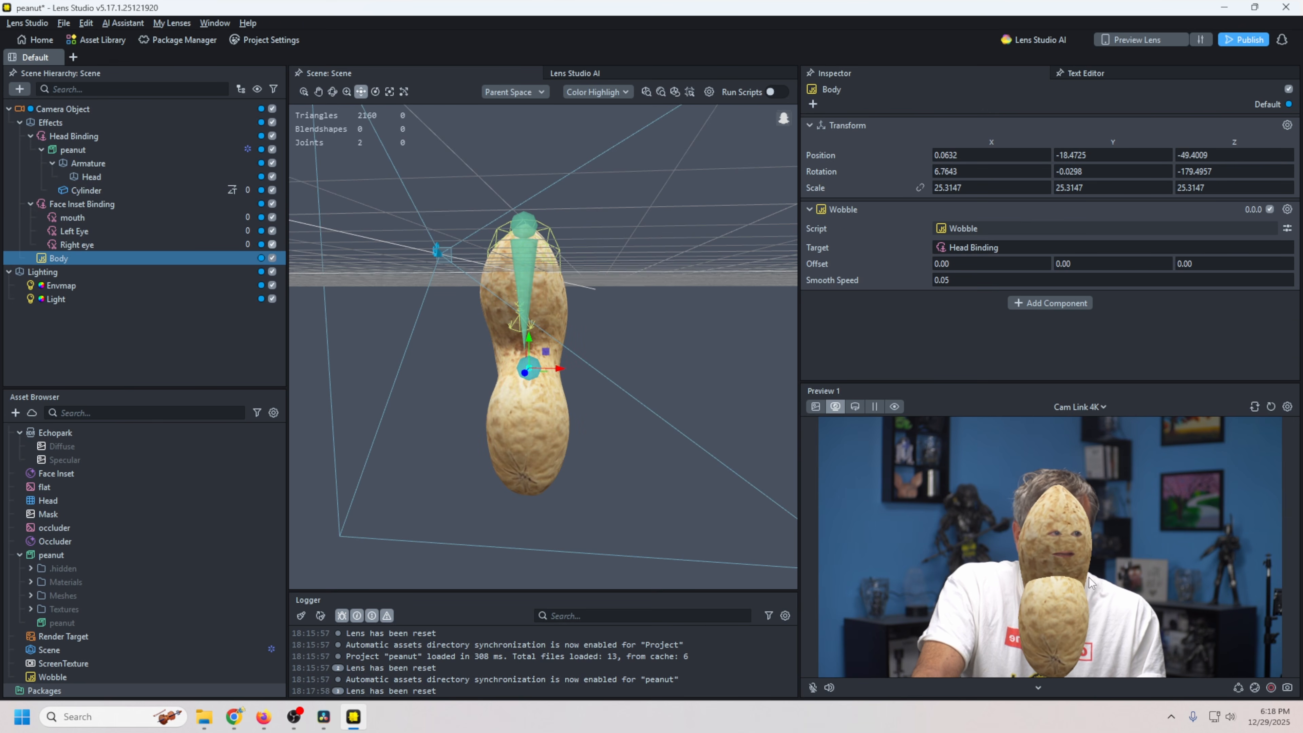
pyautogui.moveTo(563, 373); pyautogui.dragTo(559, 375)
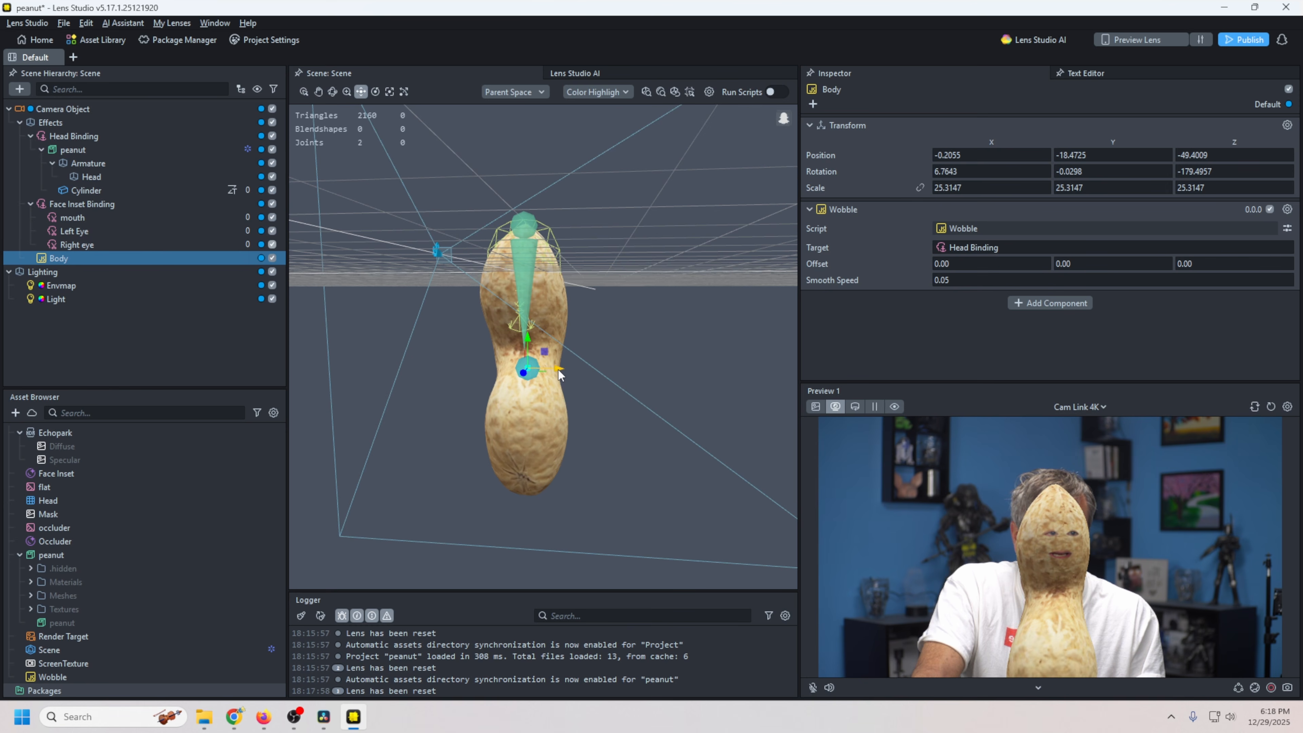
pyautogui.keyDown('alt'); pyautogui.moveTo(641, 392); pyautogui.dragTo(360, 368); pyautogui.keyUp('alt')
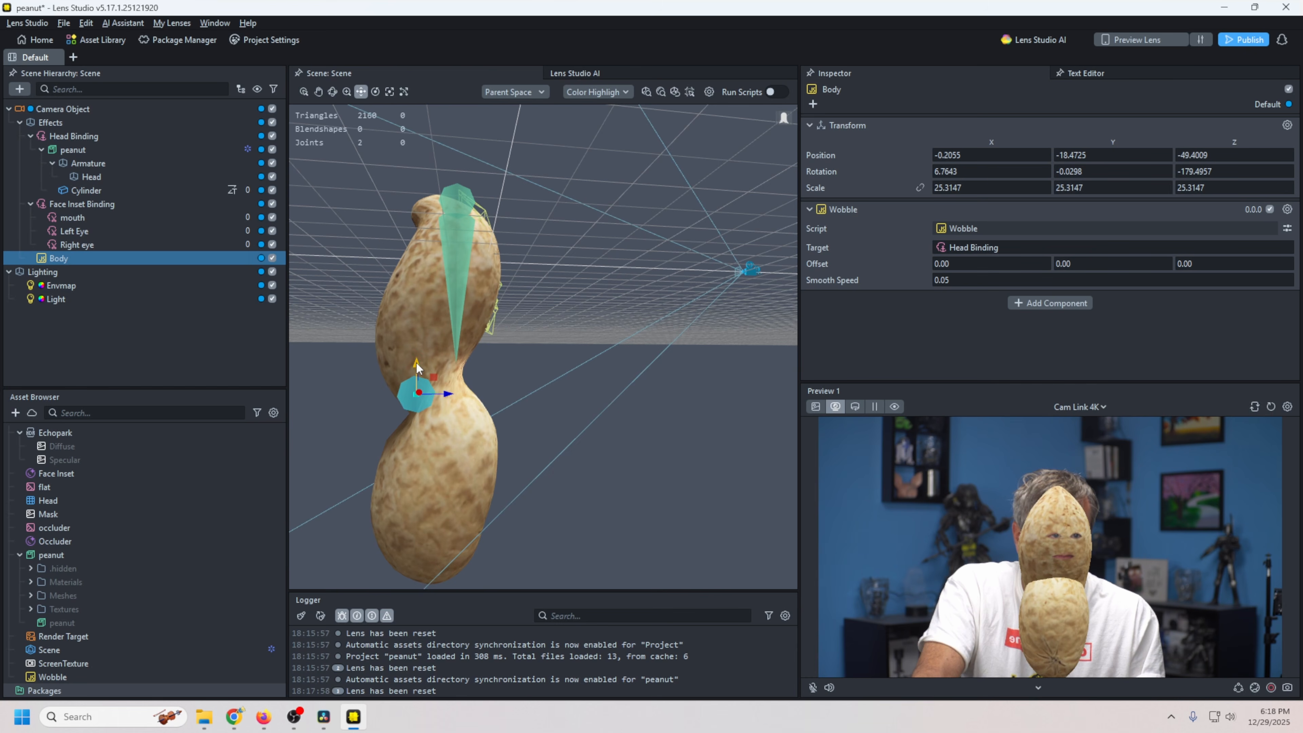
pyautogui.moveTo(417, 364); pyautogui.dragTo(417, 353)
pyautogui.keyDown('alt'); pyautogui.moveTo(516, 399); pyautogui.dragTo(484, 414); pyautogui.keyUp('alt')
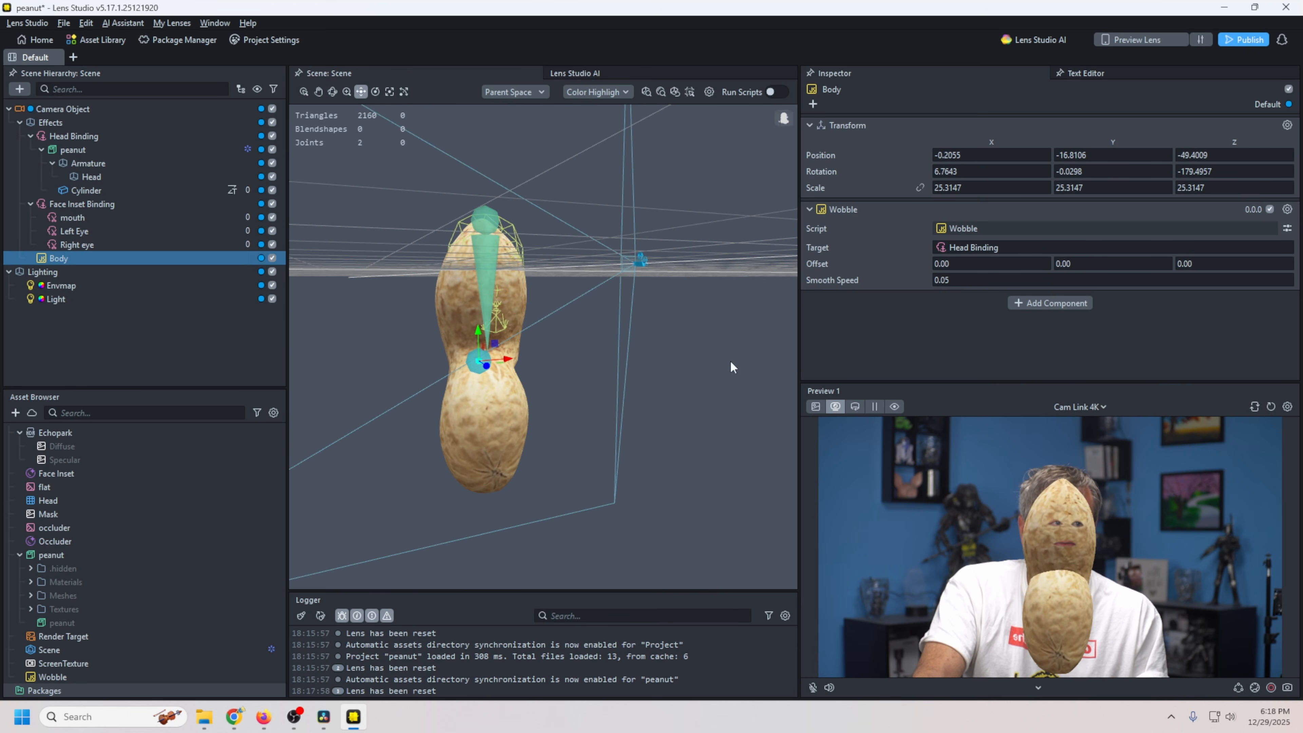
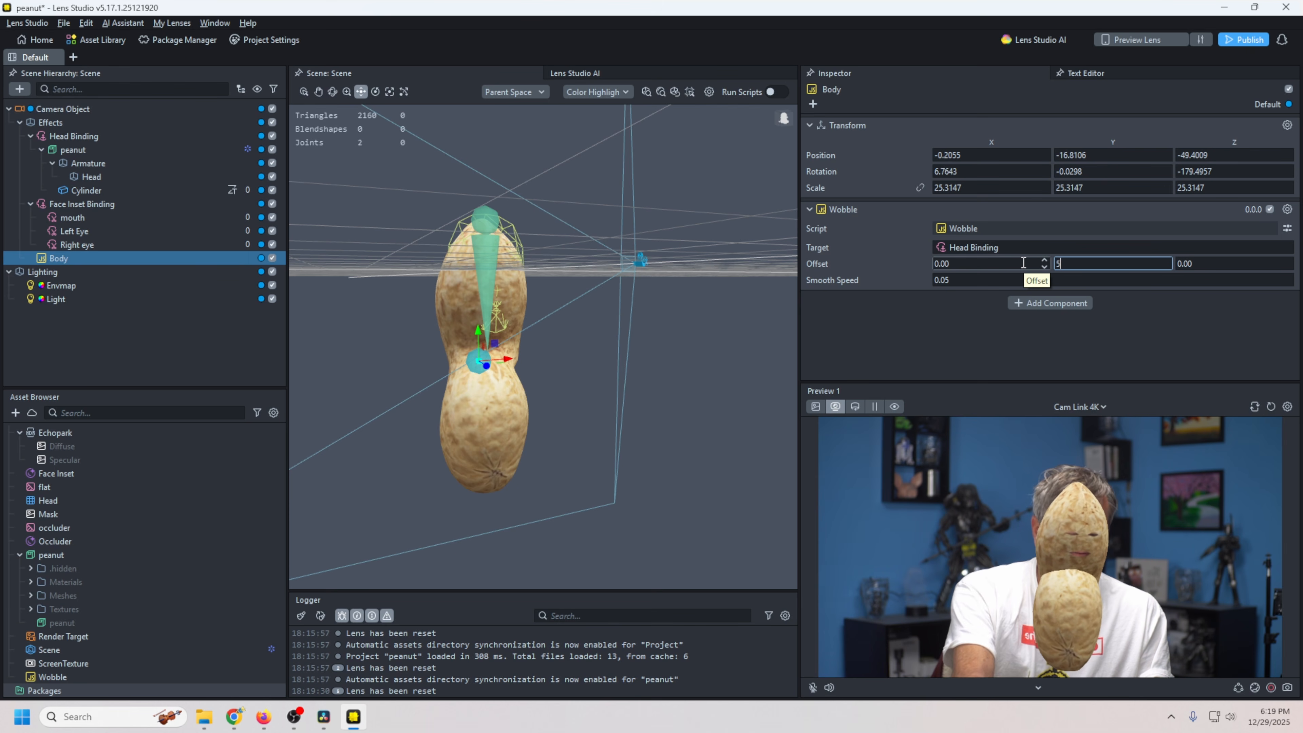
# Try the Wobble component's Y offset at 50 and at -50.
pyautogui.write('50')
pyautogui.press('Return')
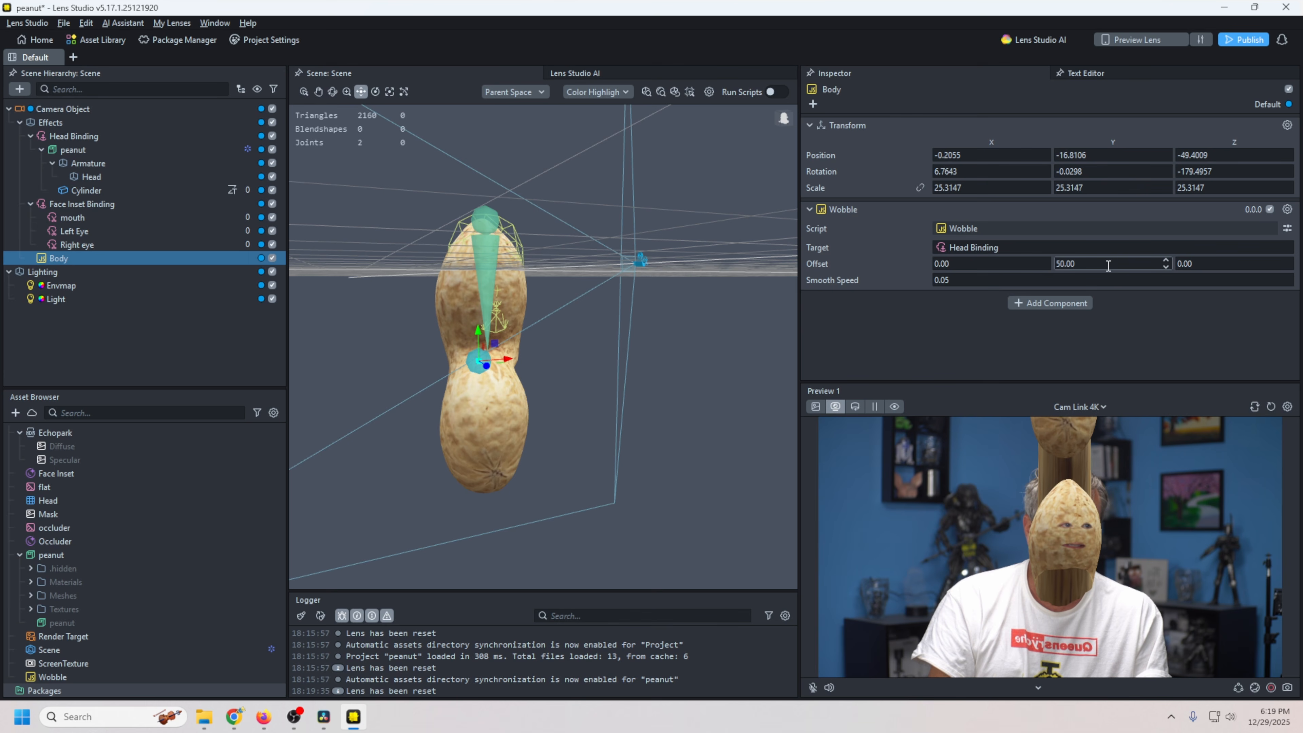
pyautogui.hotkey('ctrl', 'a')
pyautogui.write('-50')
pyautogui.press('Return')
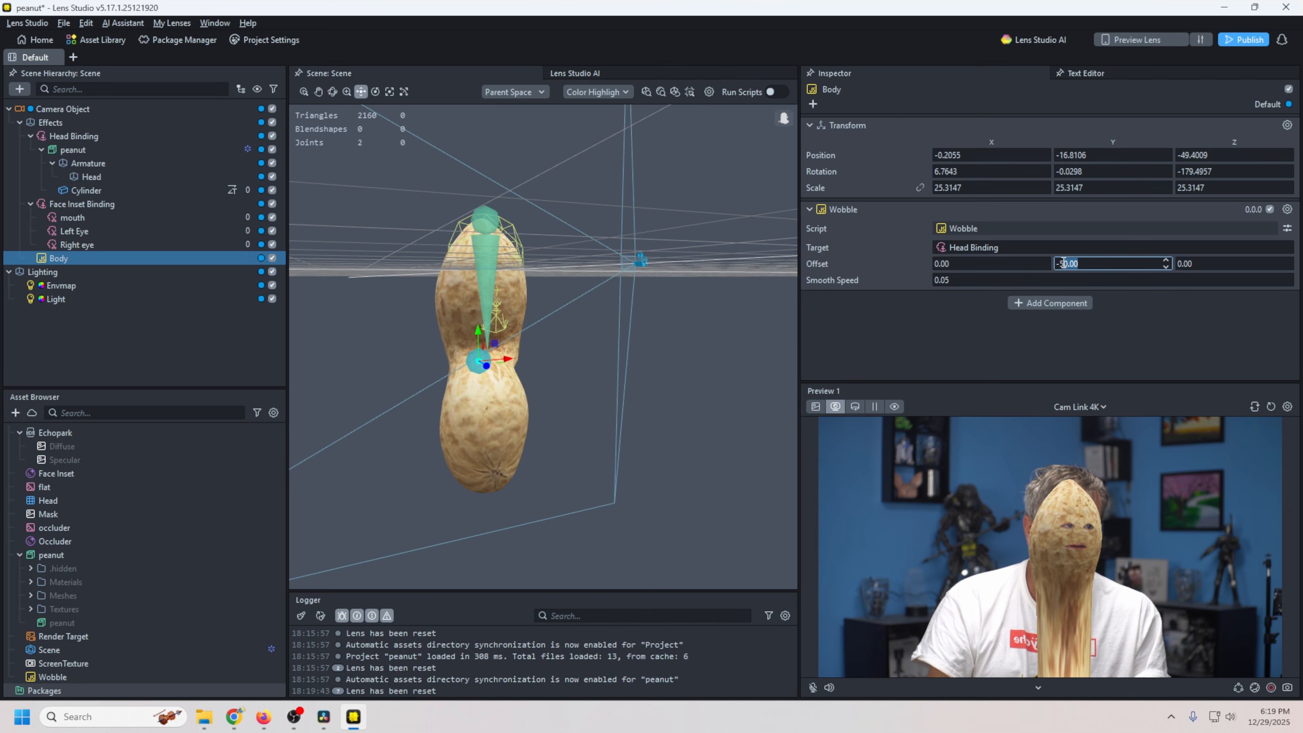
# Try smaller Y offsets of -10 and -5 on the Wobble component.
pyautogui.write('-10')
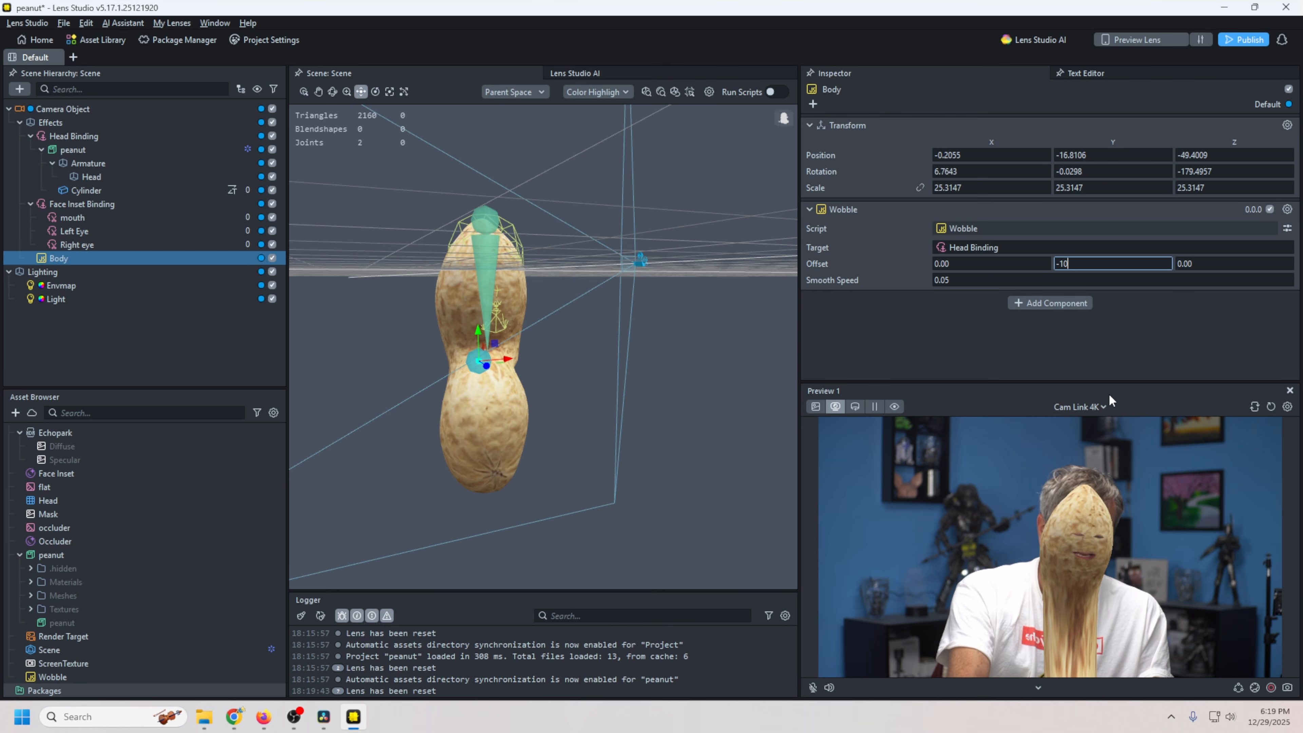
pyautogui.press('Return')
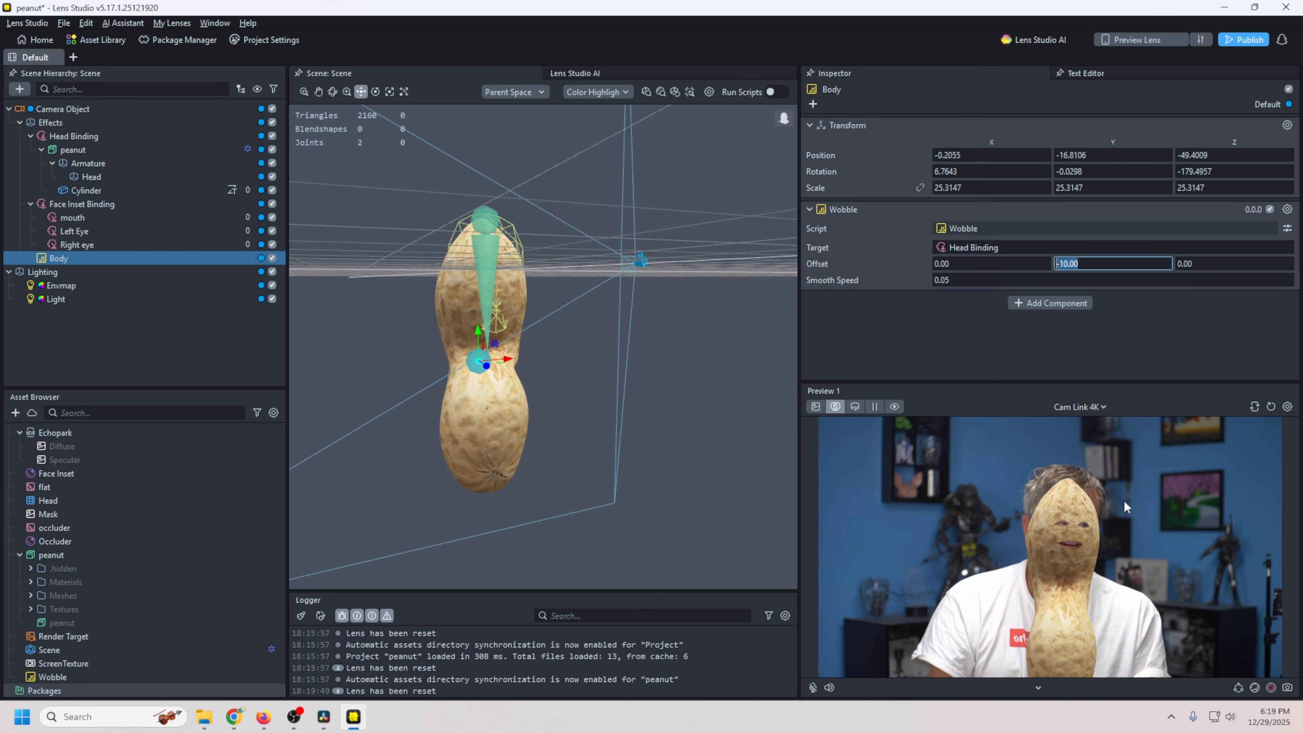
pyautogui.write('-5')
pyautogui.press('Return')
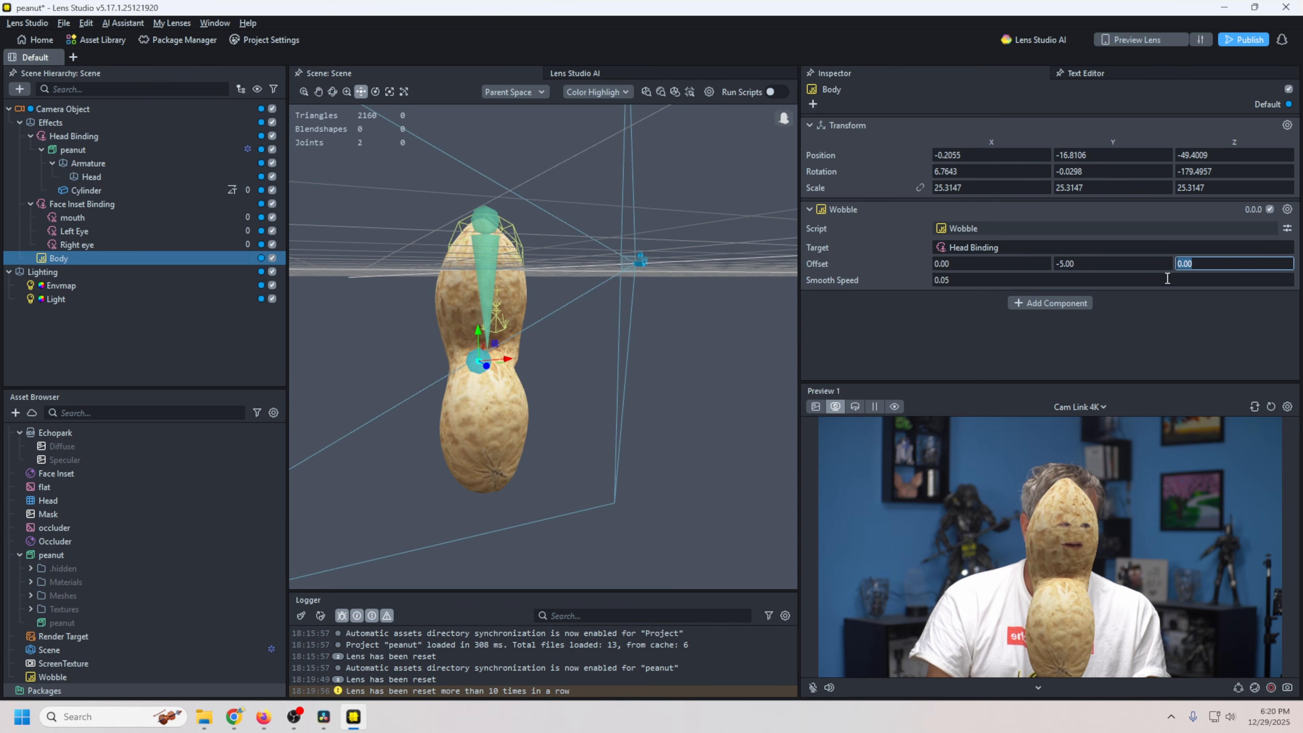
# Try the Wobble component's Z offset at 10 and at -10.
pyautogui.write('10')
pyautogui.press('Return')
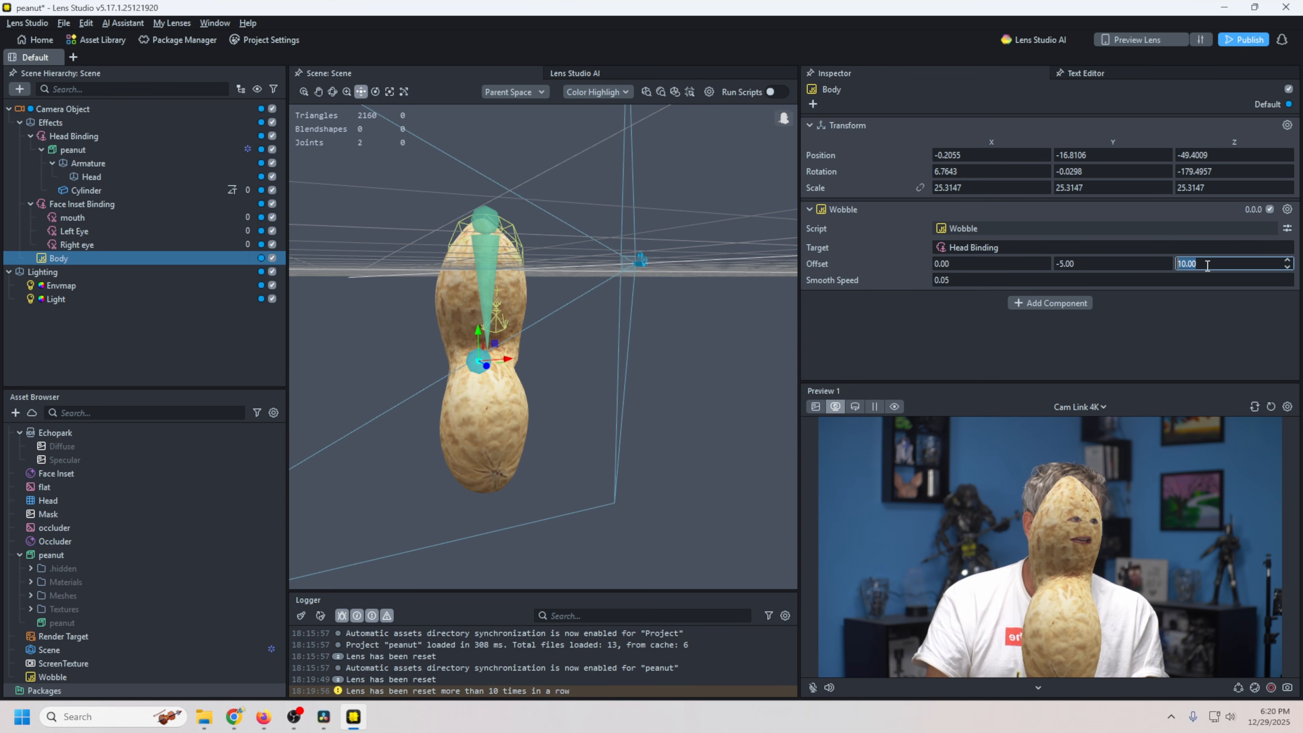
pyautogui.write('-10')
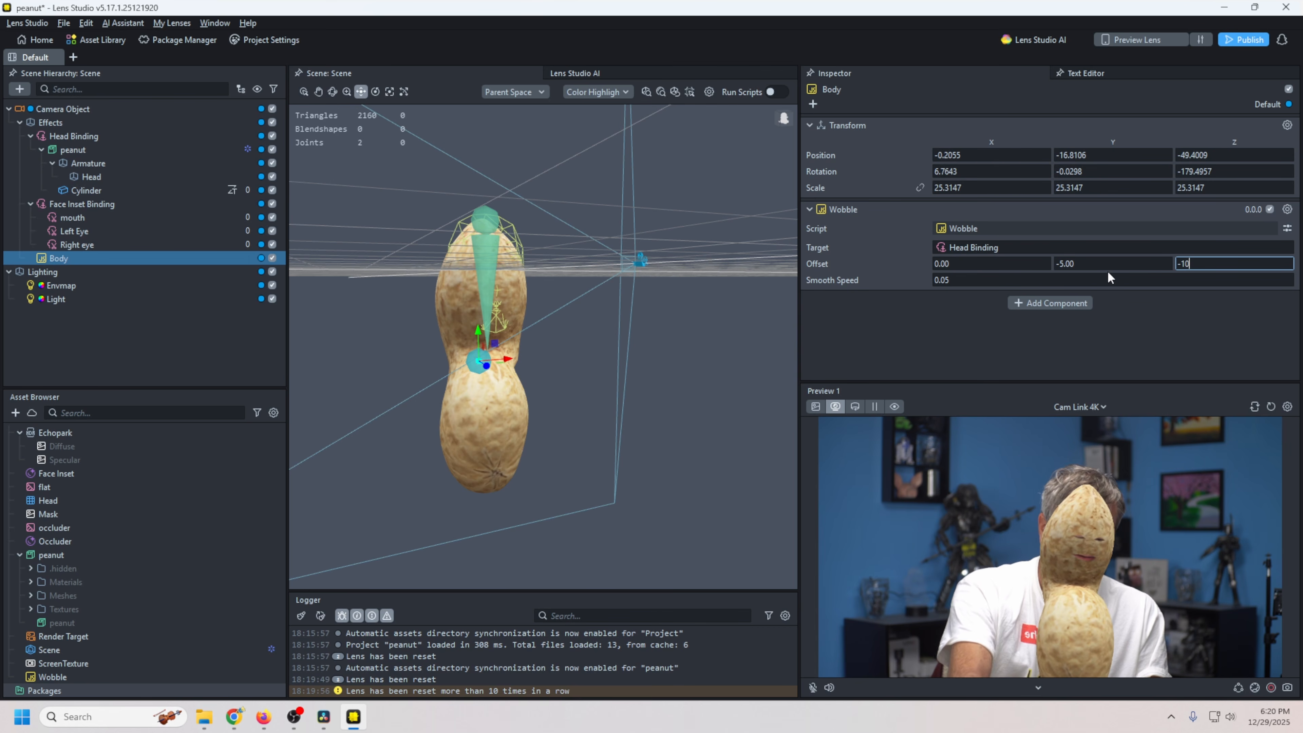
pyautogui.press('Return')
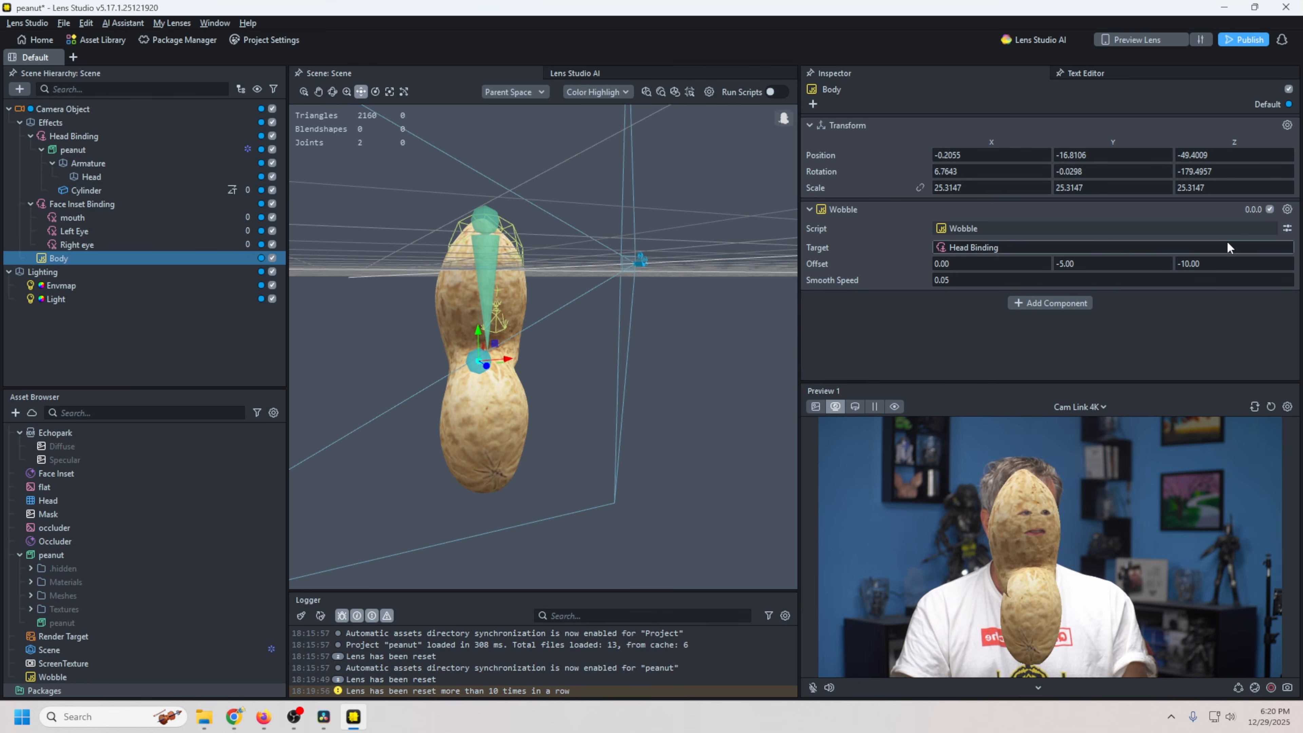
# Set the Wobble component's Z offset to -20 and its Y offset to -10.
pyautogui.click(1231, 263)
pyautogui.write('-20')
pyautogui.press('Return')
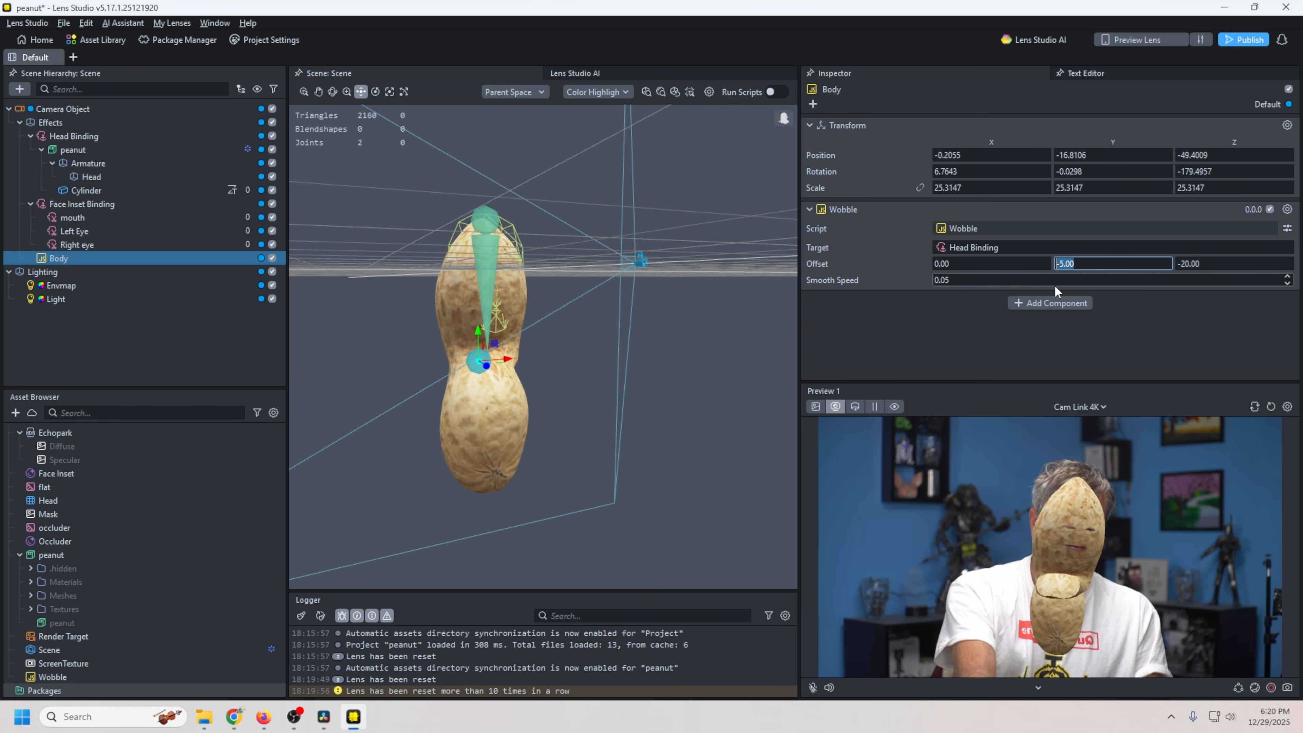
pyautogui.write('-10')
pyautogui.press('Return')
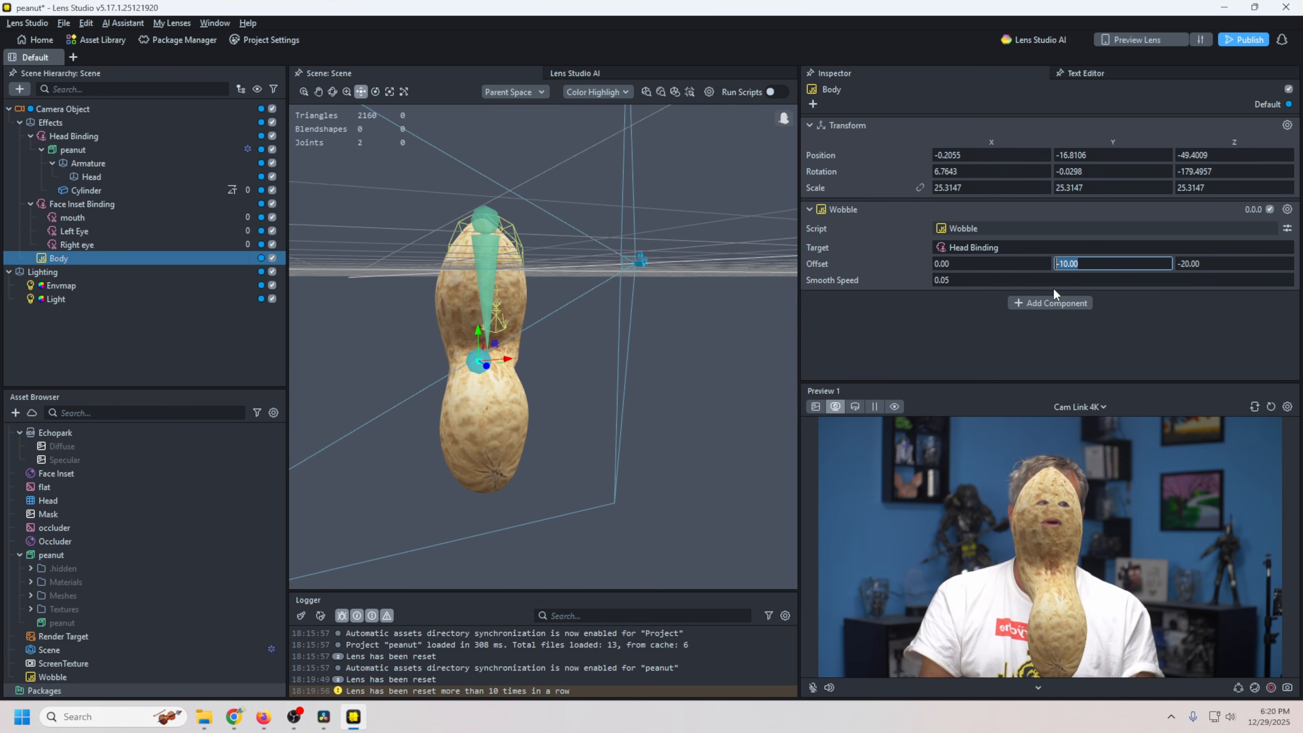
# Set the Wobble component's Z offset to -30.
pyautogui.click(1202, 264)
pyautogui.write('-')
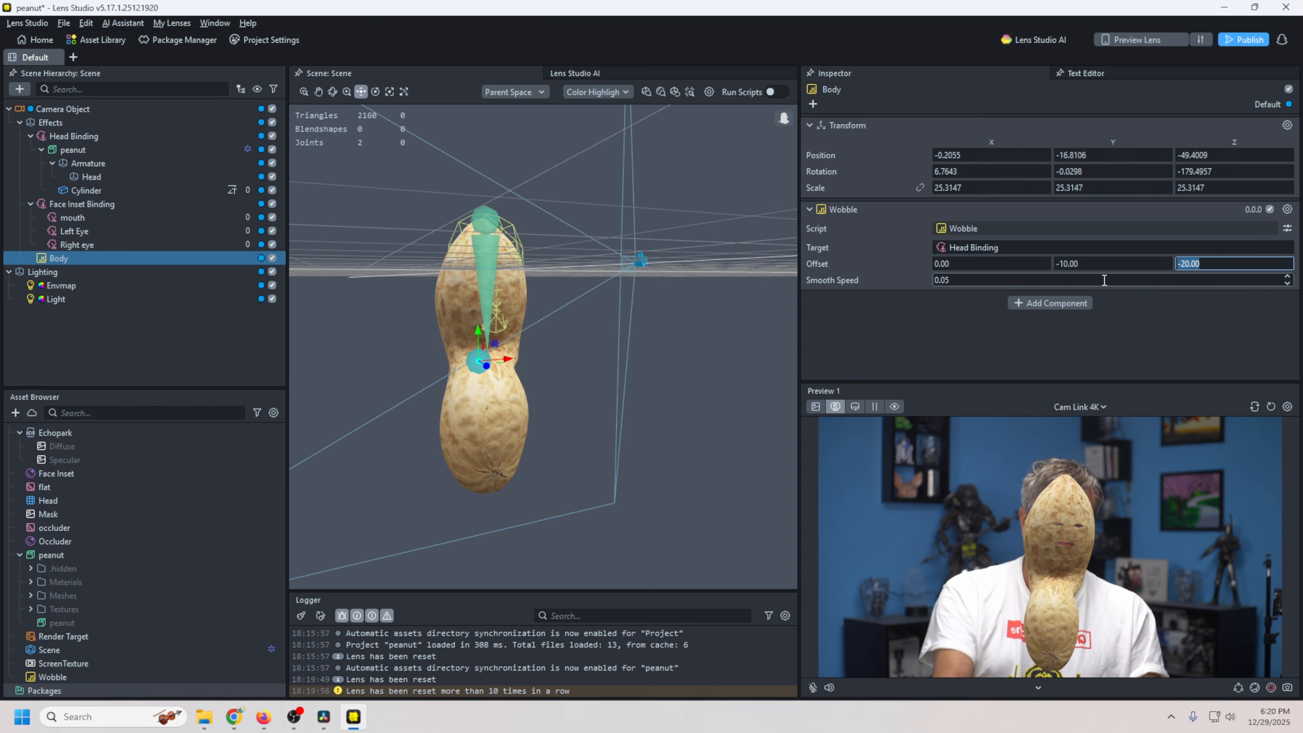
pyautogui.write('30')
pyautogui.press('Return')
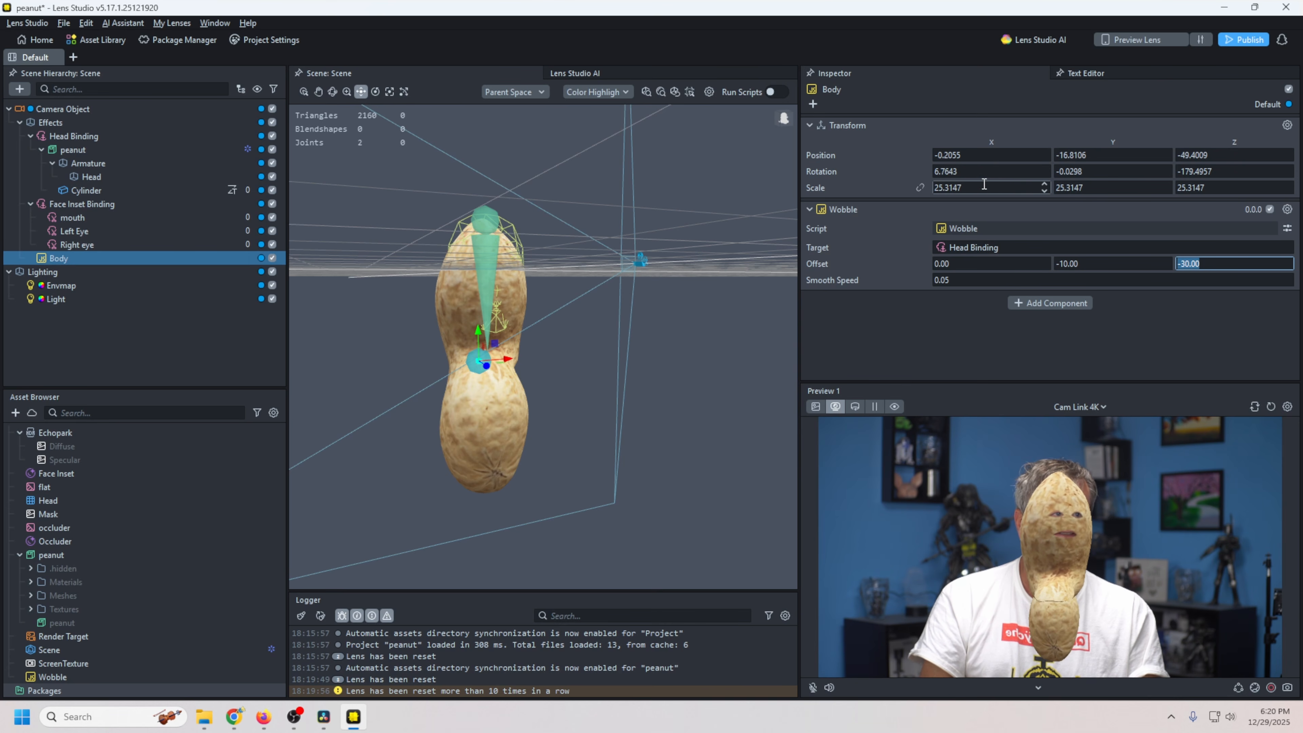
# Link Body's scale axes and enlarge it uniformly, first to 28 and finally to 30.
pyautogui.click(998, 189)
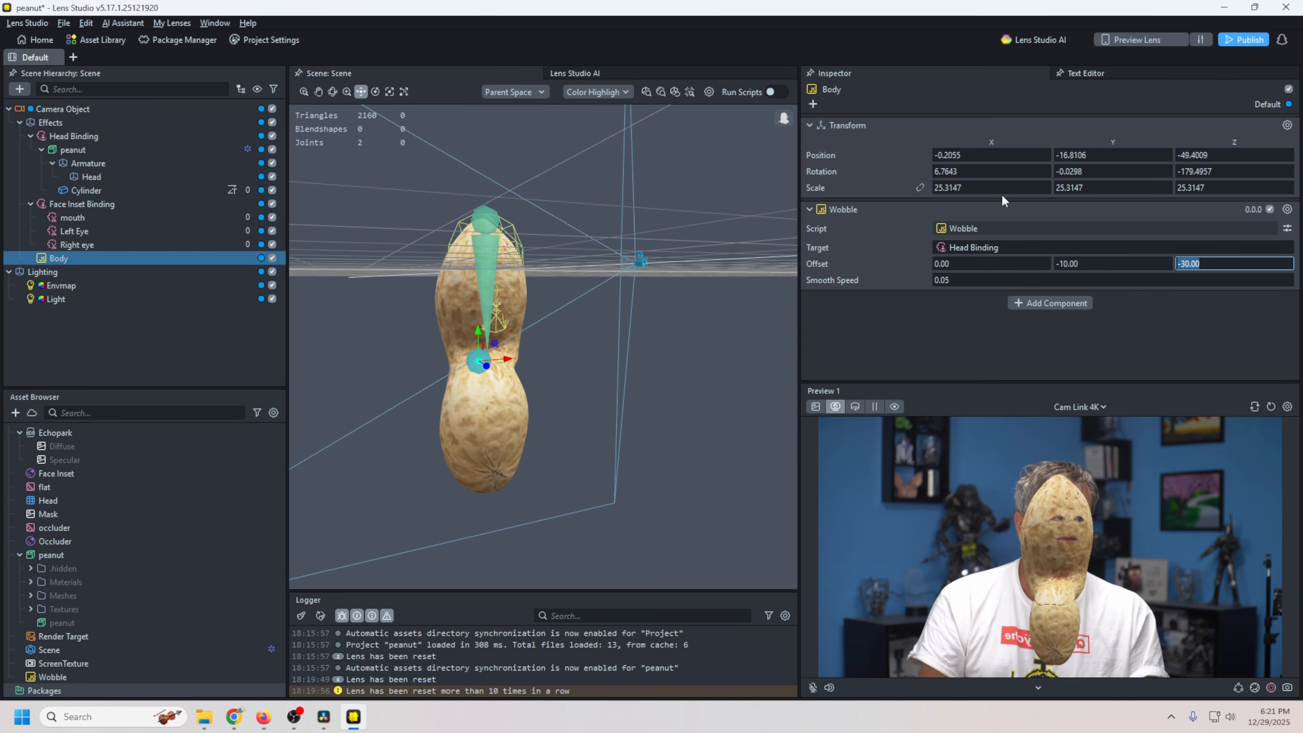
pyautogui.write('28')
pyautogui.press('Return')
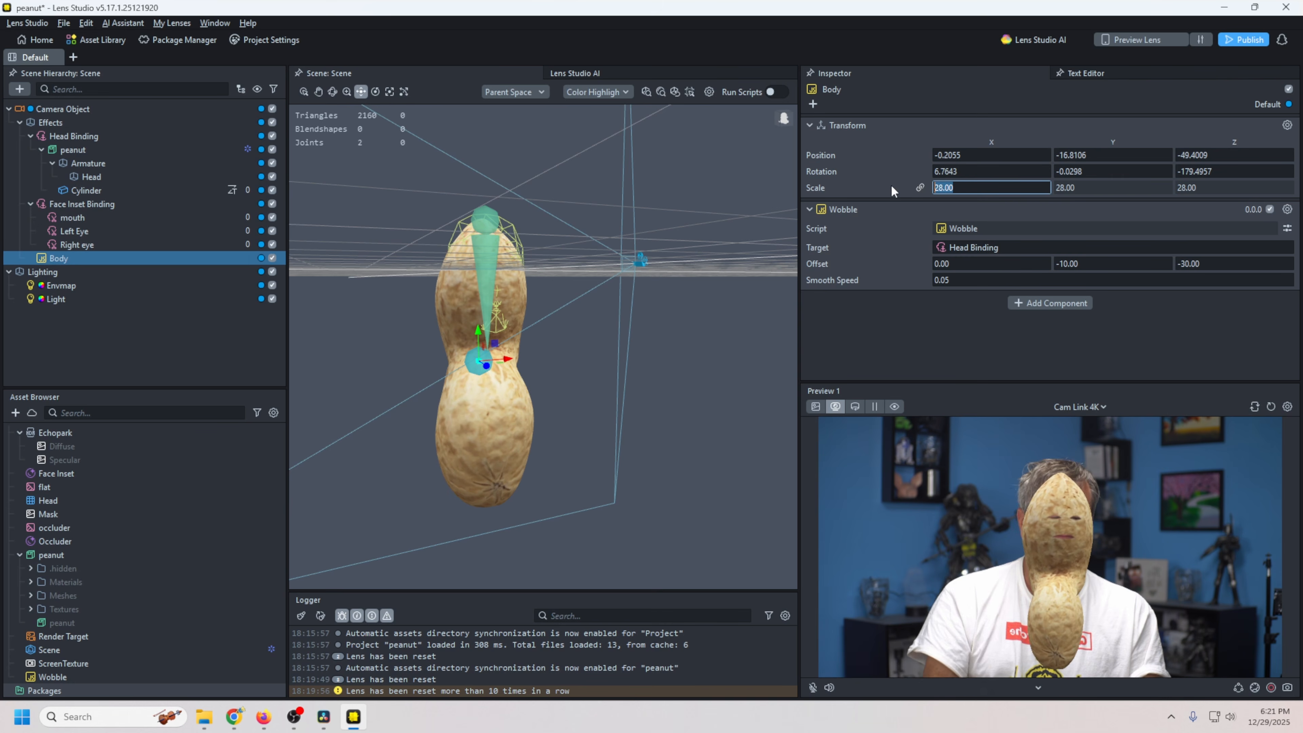
pyautogui.write('30')
pyautogui.press('Return')
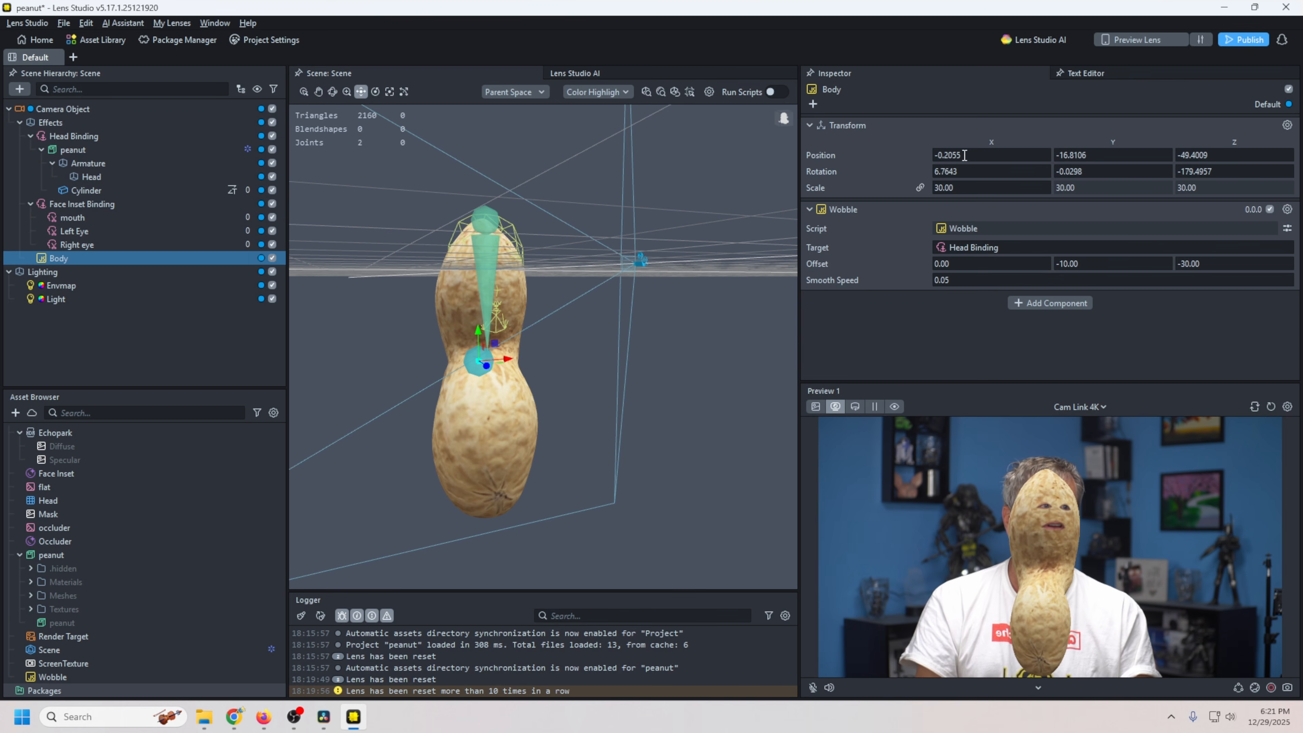
# Set the Wobble component's Z offset to -10 after trying -50, and move Body back to a Z position of about -54.1.
pyautogui.moveTo(1207, 264); pyautogui.dragTo(1122, 250)
pyautogui.write('-1')
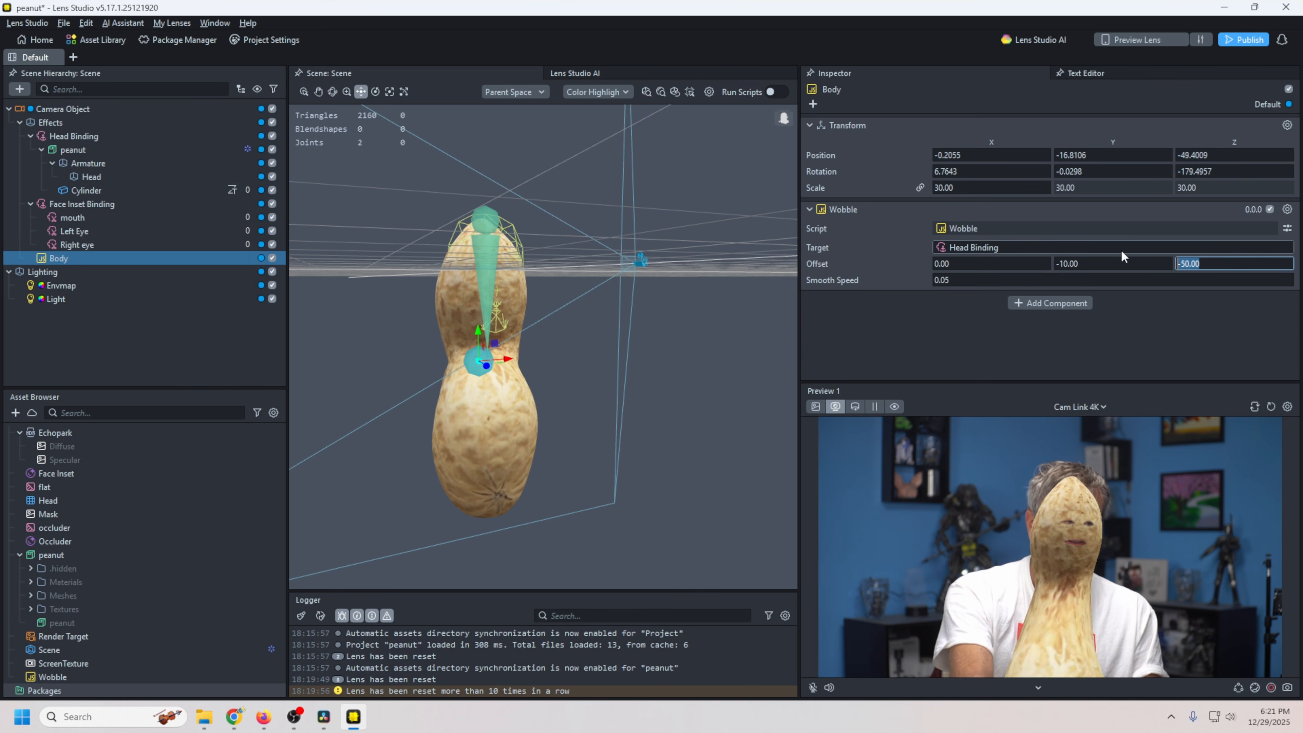
pyautogui.write('0')
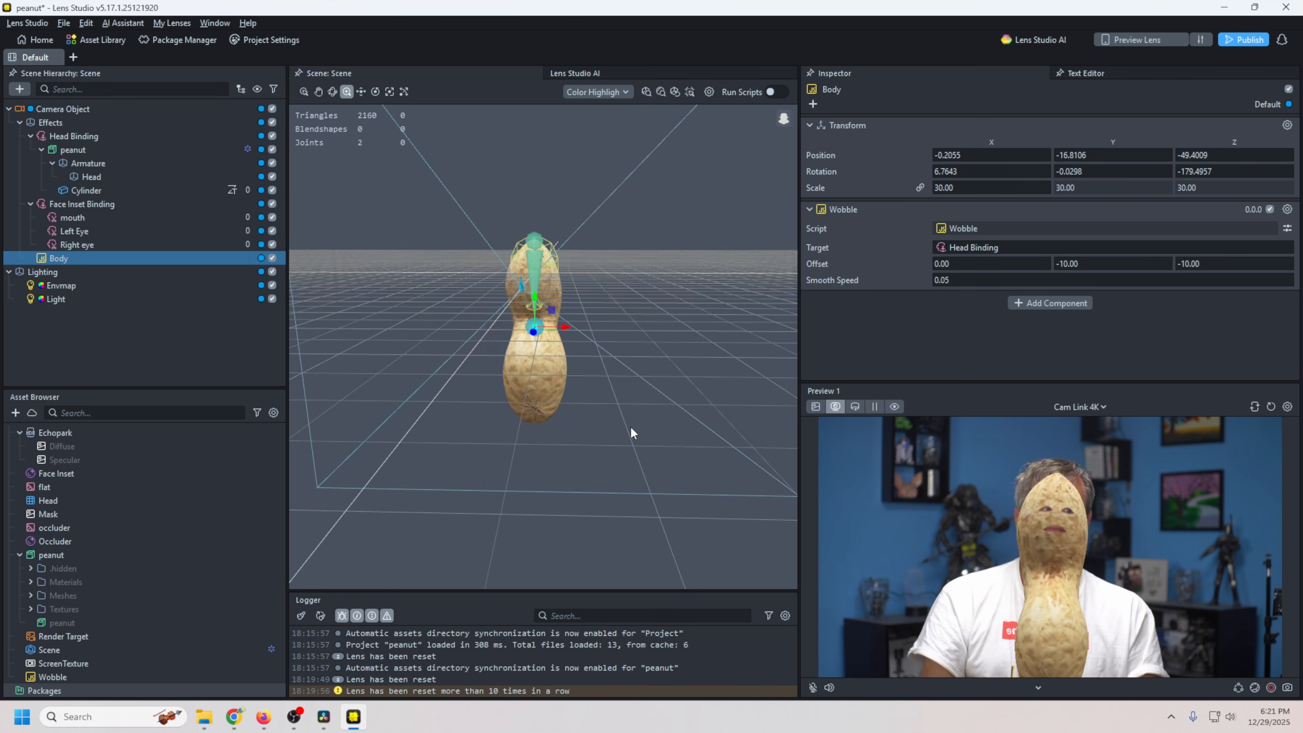
pyautogui.press('w')
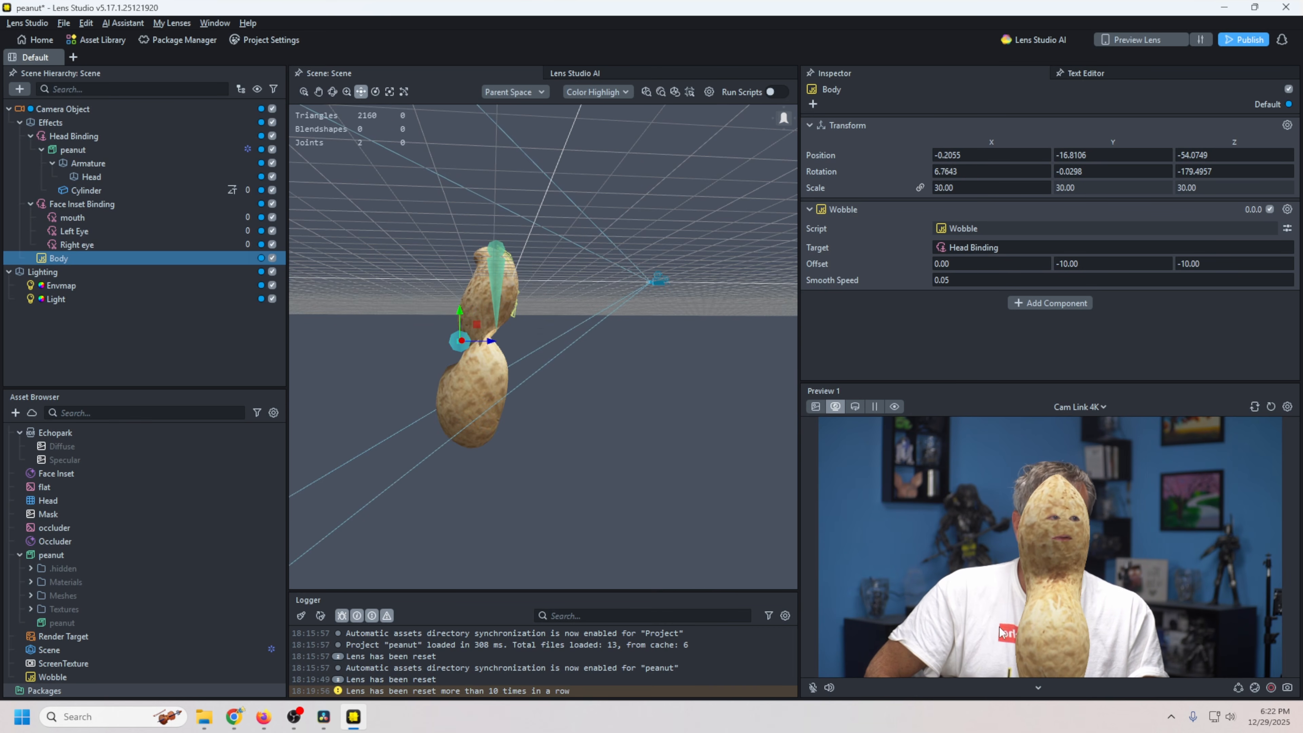
# Set the Wobble component's Smooth Speed to 1.
pyautogui.moveTo(933, 284); pyautogui.dragTo(840, 290)
pyautogui.write('0')
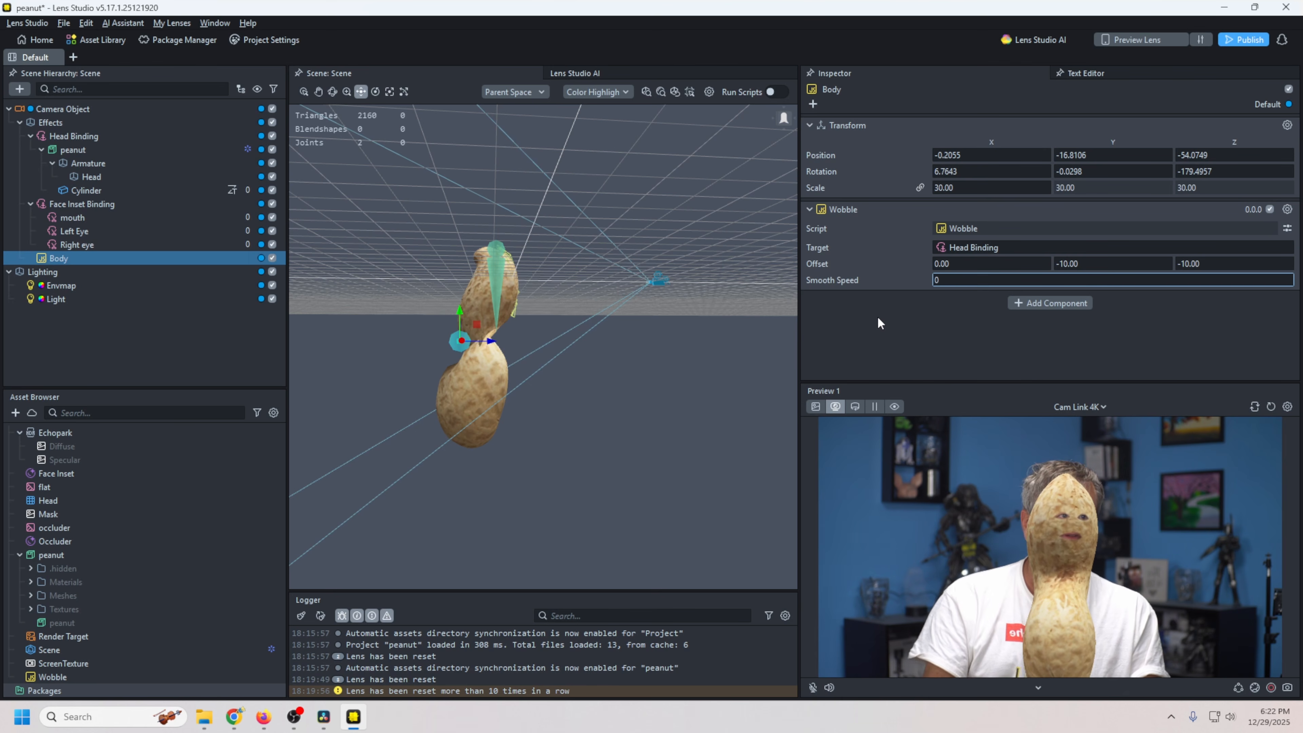
pyautogui.press('Return')
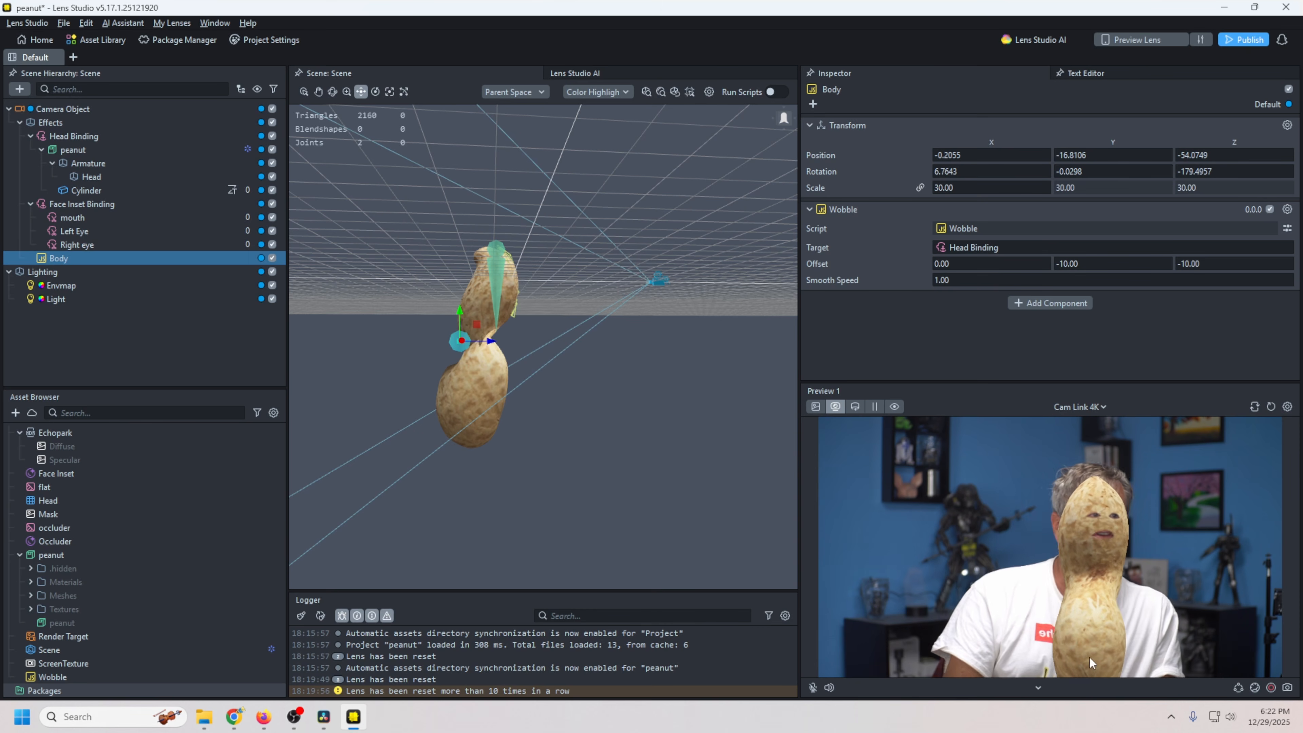
# Lower the Wobble component's Smooth Speed to 0.2 and move Body forward to a Z position of about -49.
pyautogui.click(976, 281)
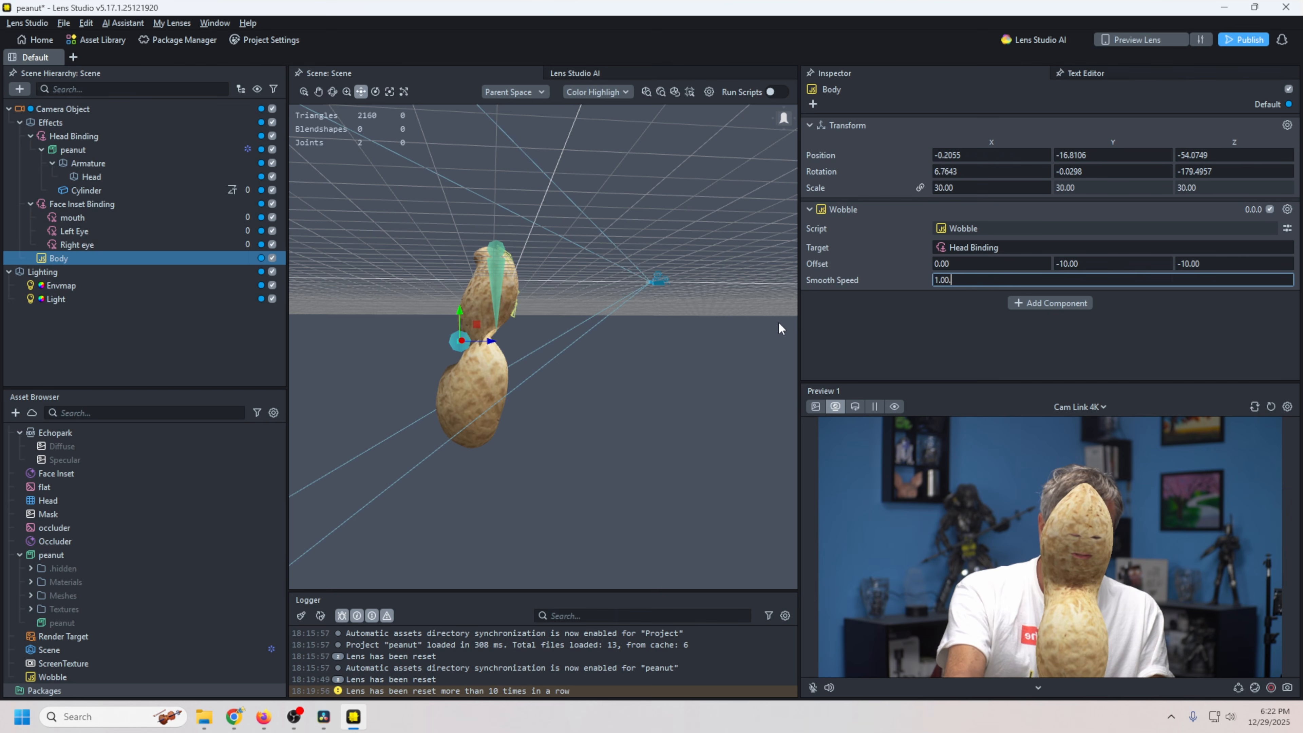
pyautogui.press('BackSpace')
pyautogui.press('BackSpace')
pyautogui.press('BackSpace')
pyautogui.press('BackSpace')
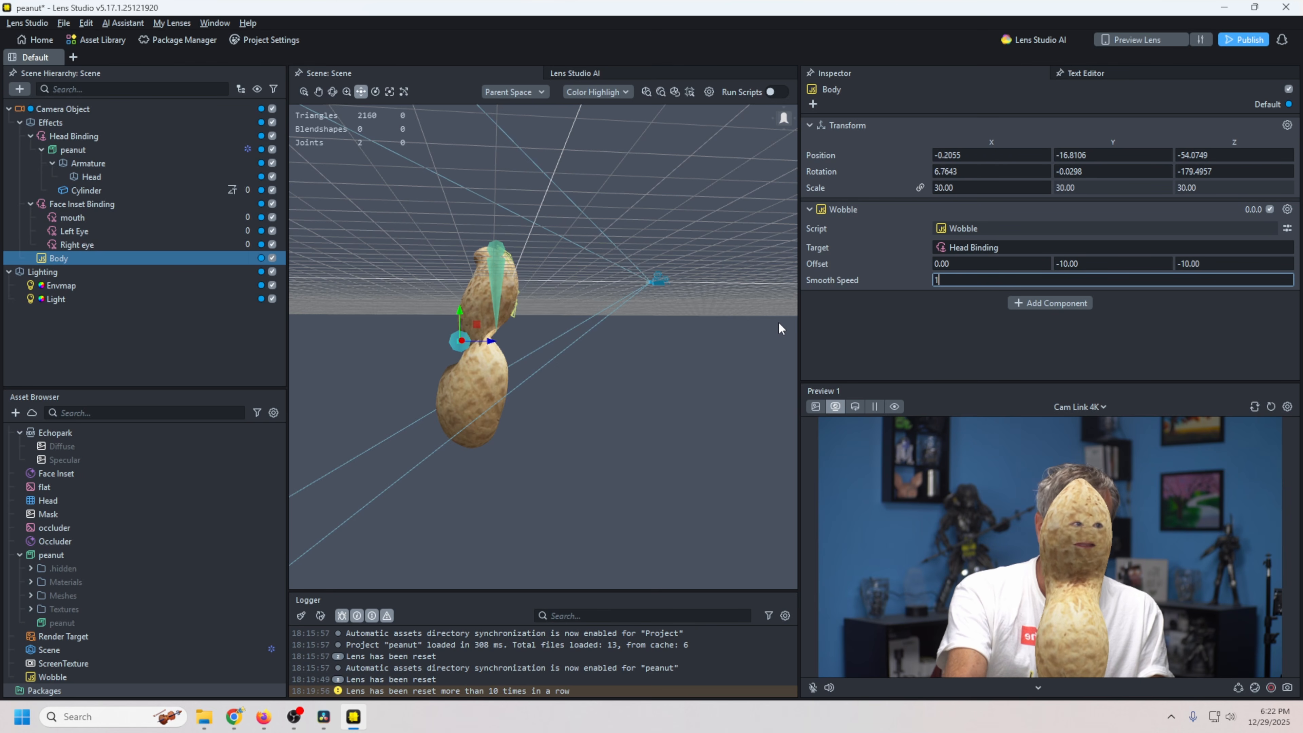
pyautogui.write('0.5')
pyautogui.press('Return')
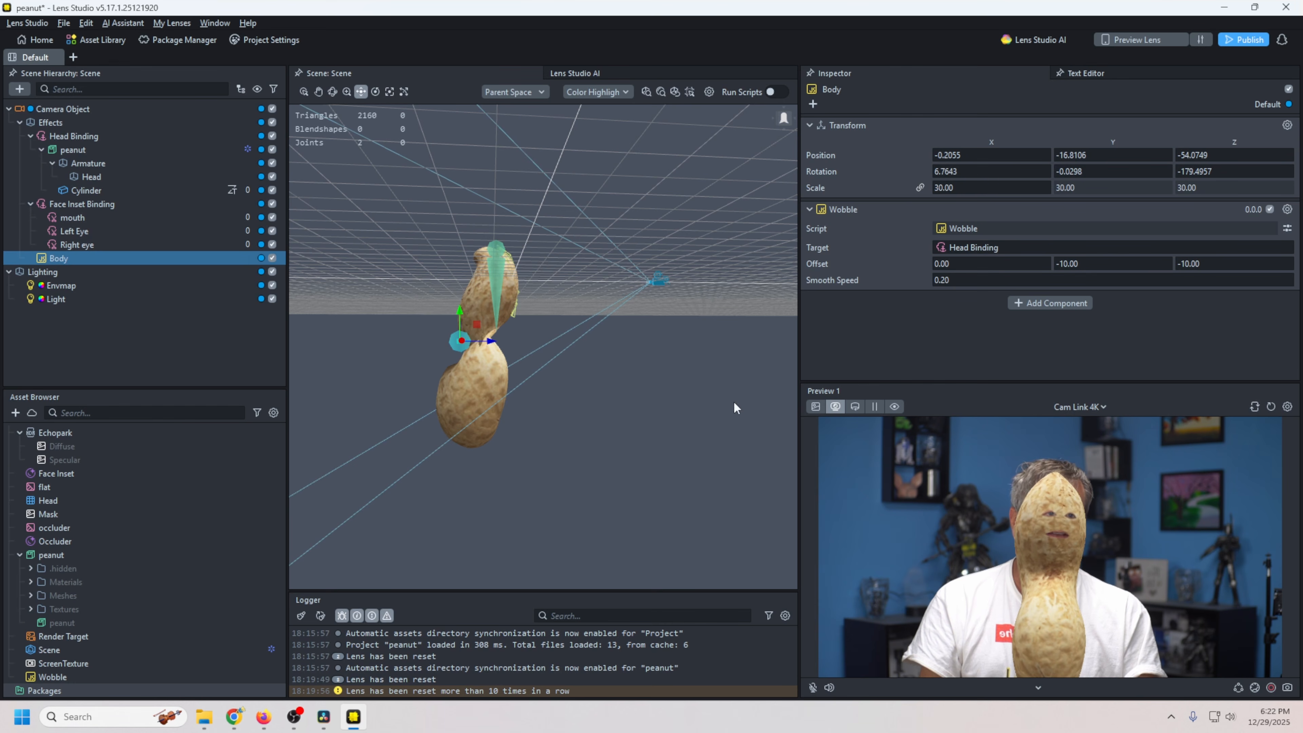
pyautogui.moveTo(490, 340); pyautogui.dragTo(509, 342)
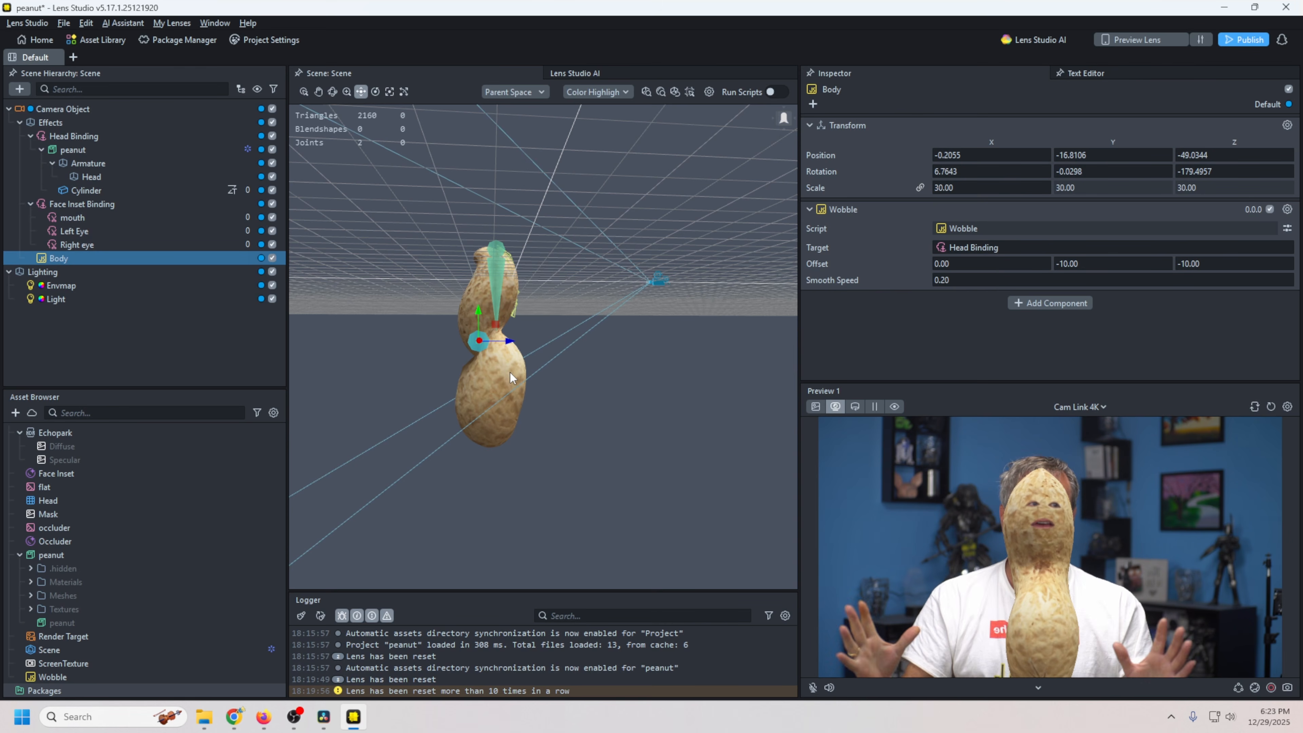
# Set the Camera Object's Clear Color Option to Color and its Clear Color to pure green with a Green value of 255.
pyautogui.click(85, 111)
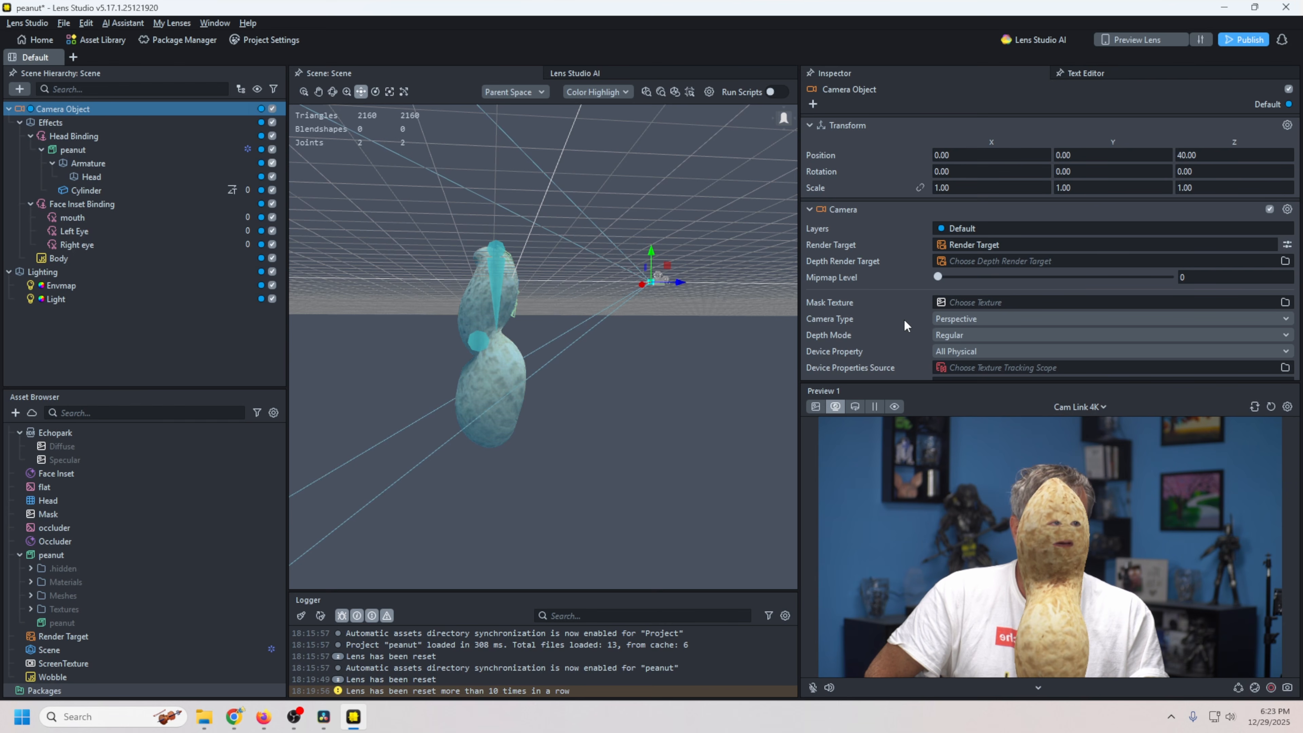
pyautogui.scroll(-2, 889, 333)
pyautogui.click(961, 297)
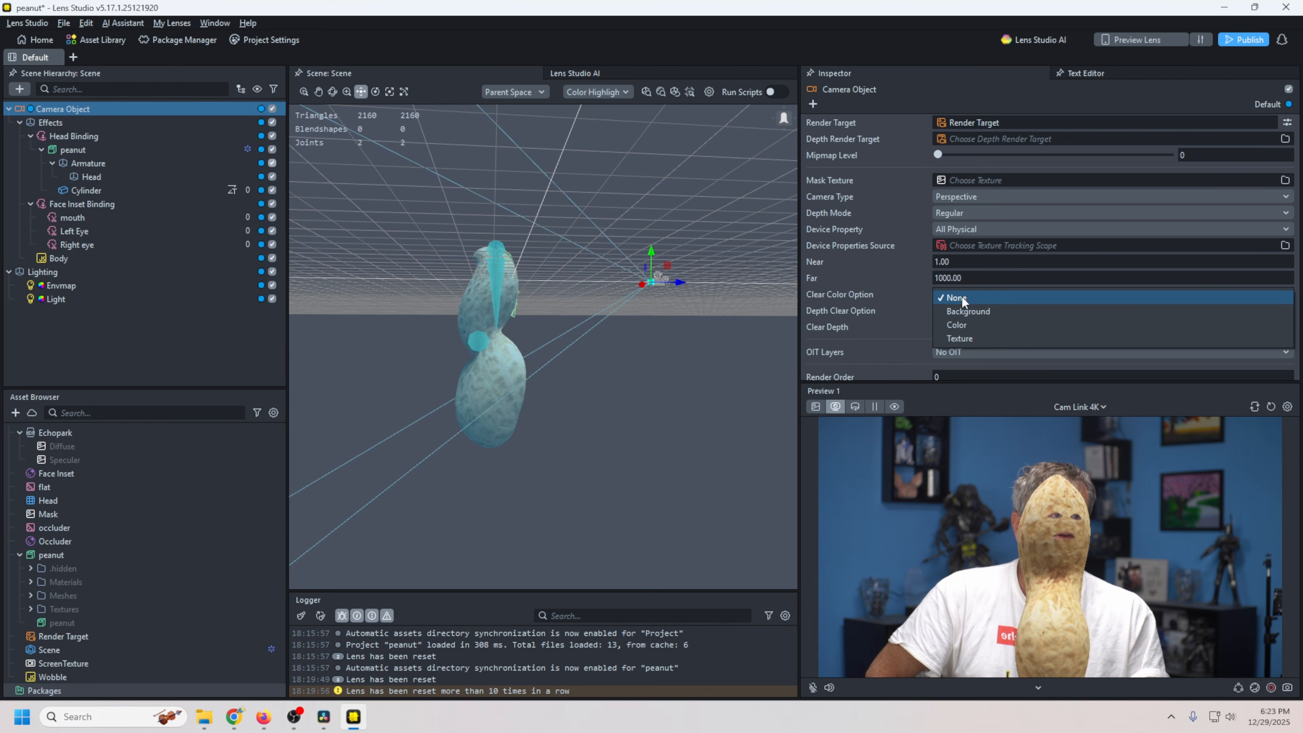
pyautogui.click(958, 324)
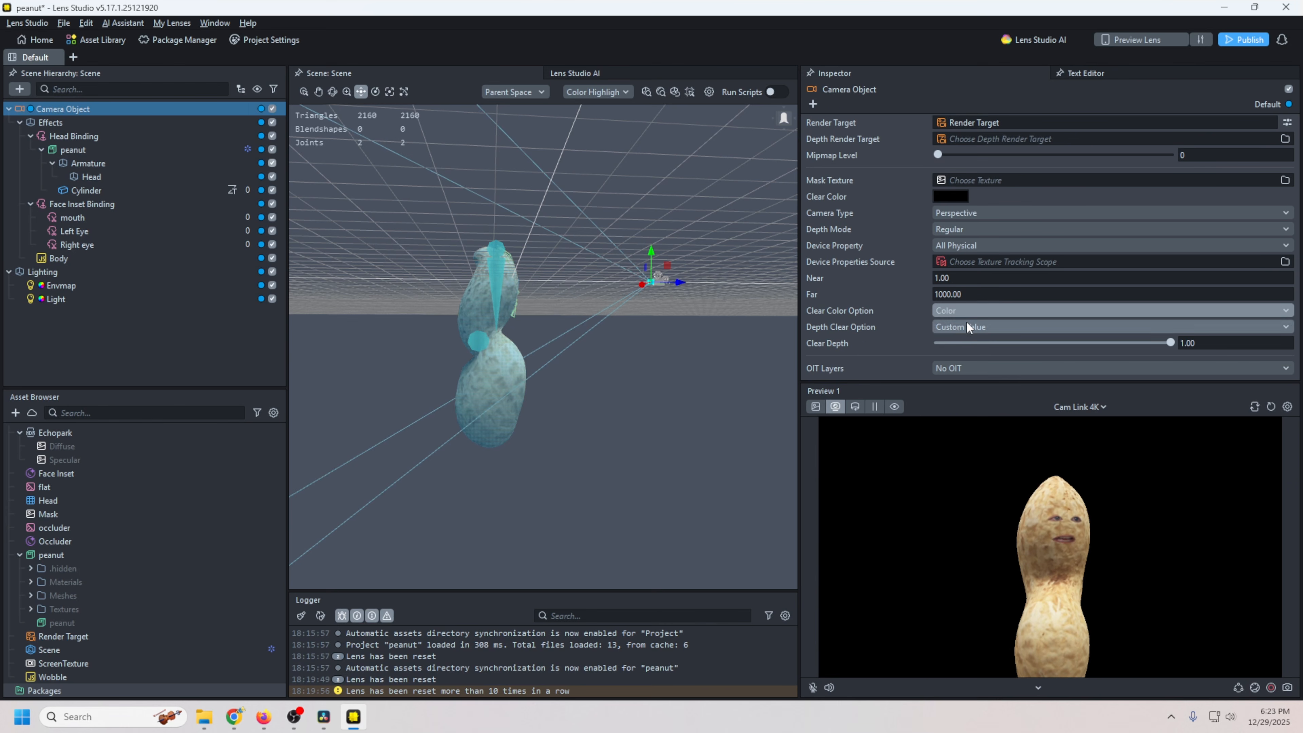
pyautogui.click(951, 196)
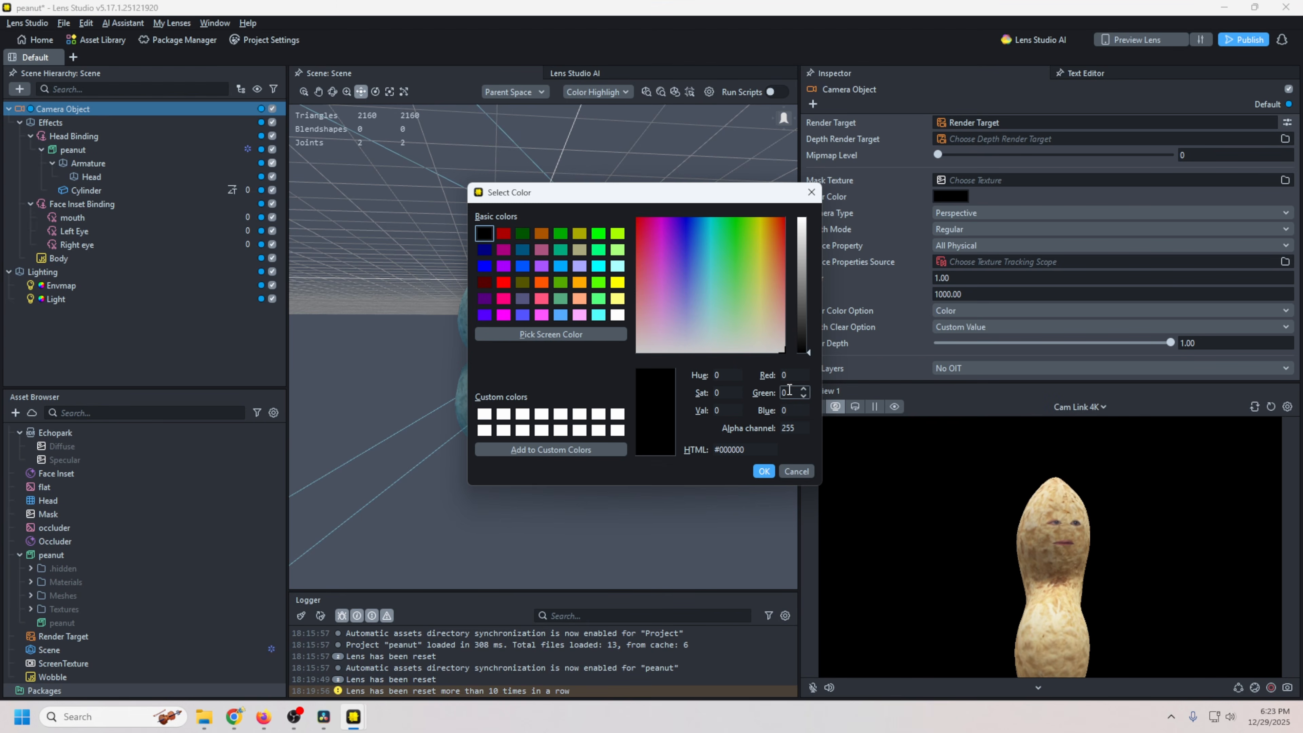
pyautogui.write('255')
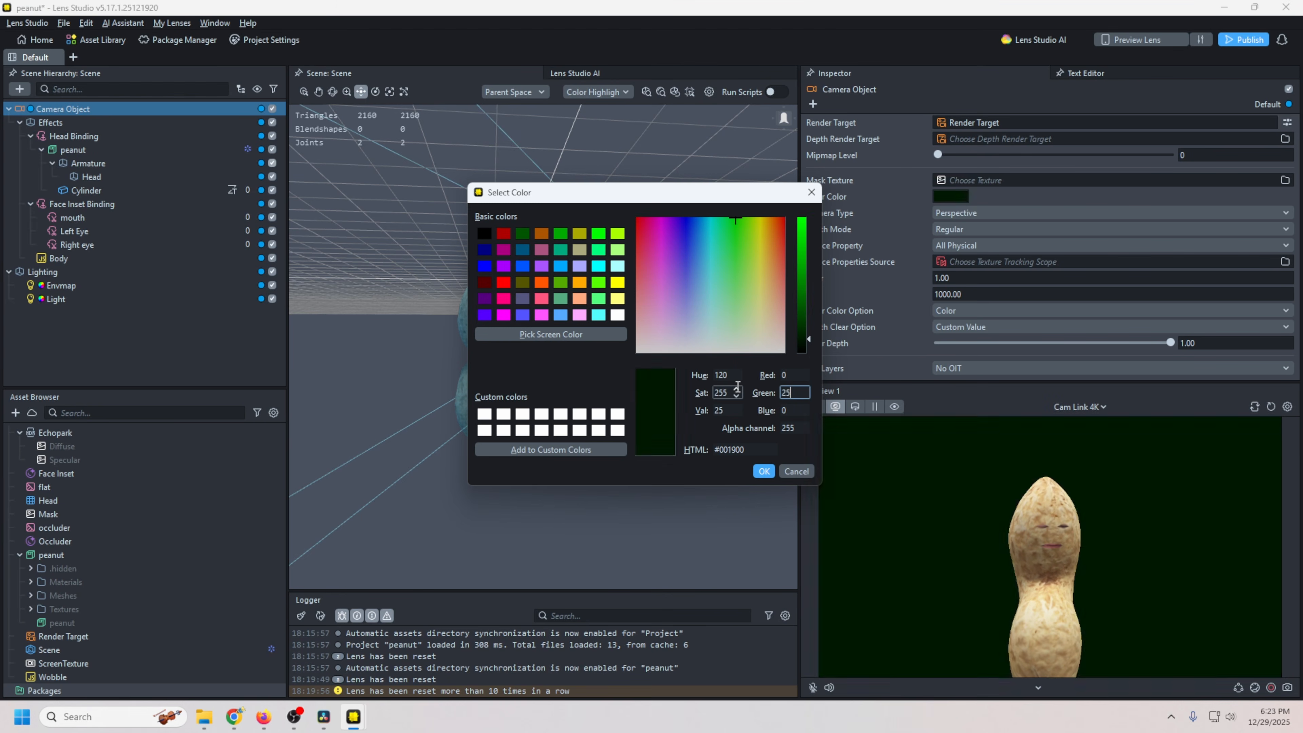
pyautogui.click(763, 472)
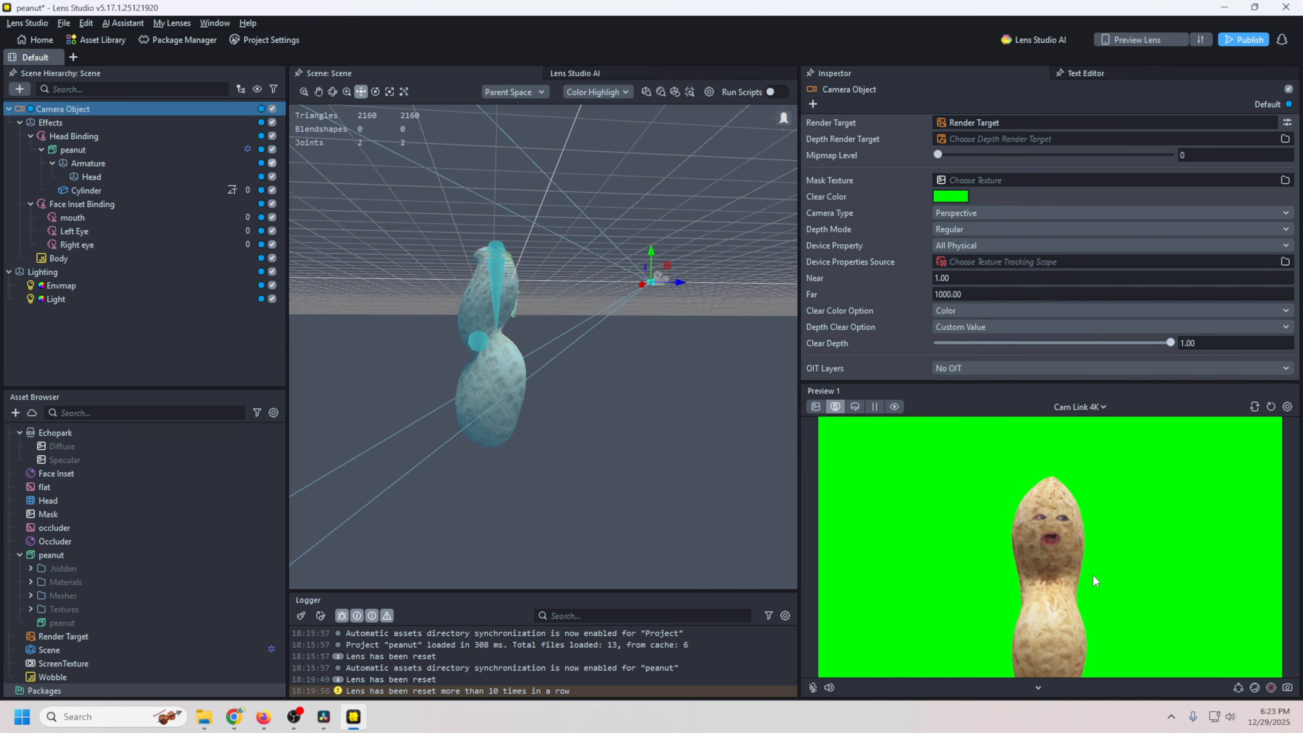
# Detach the lens preview into a floating panel, save the project, and enlarge the preview.
pyautogui.moveTo(965, 391); pyautogui.dragTo(507, 304)
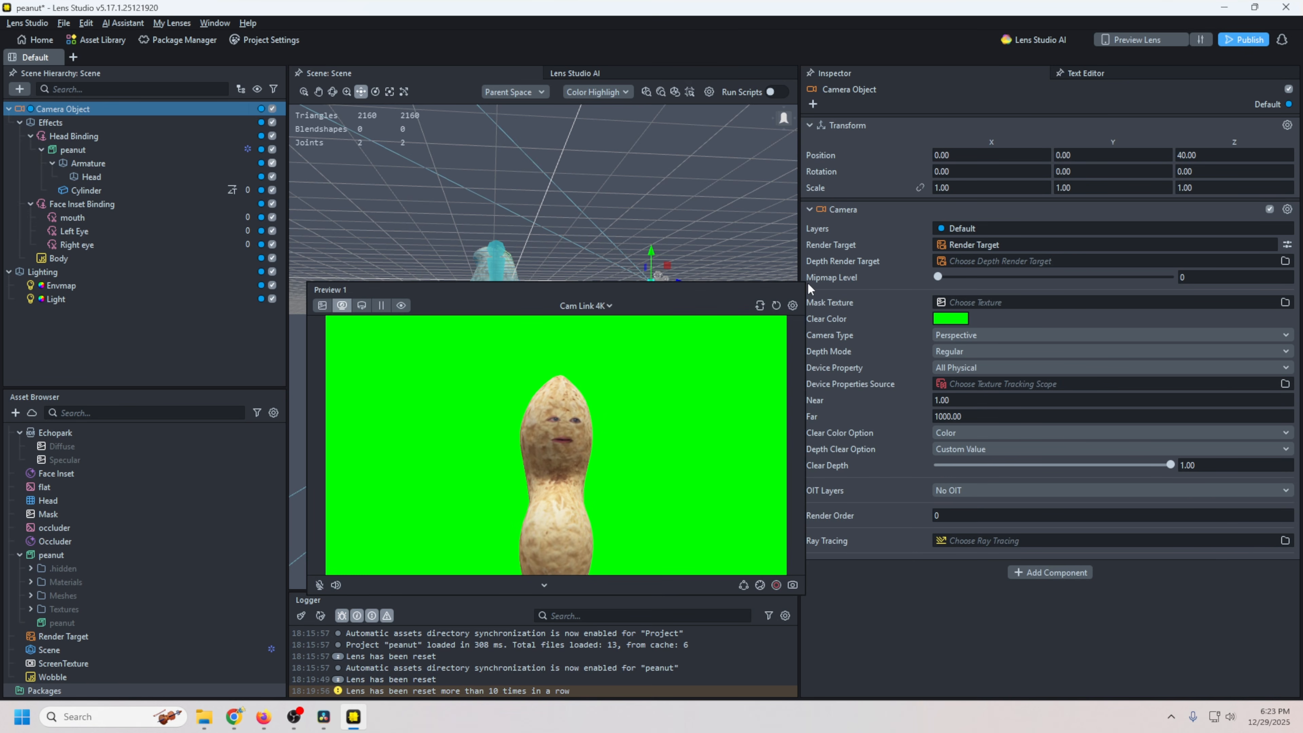
pyautogui.click(64, 24)
pyautogui.click(84, 102)
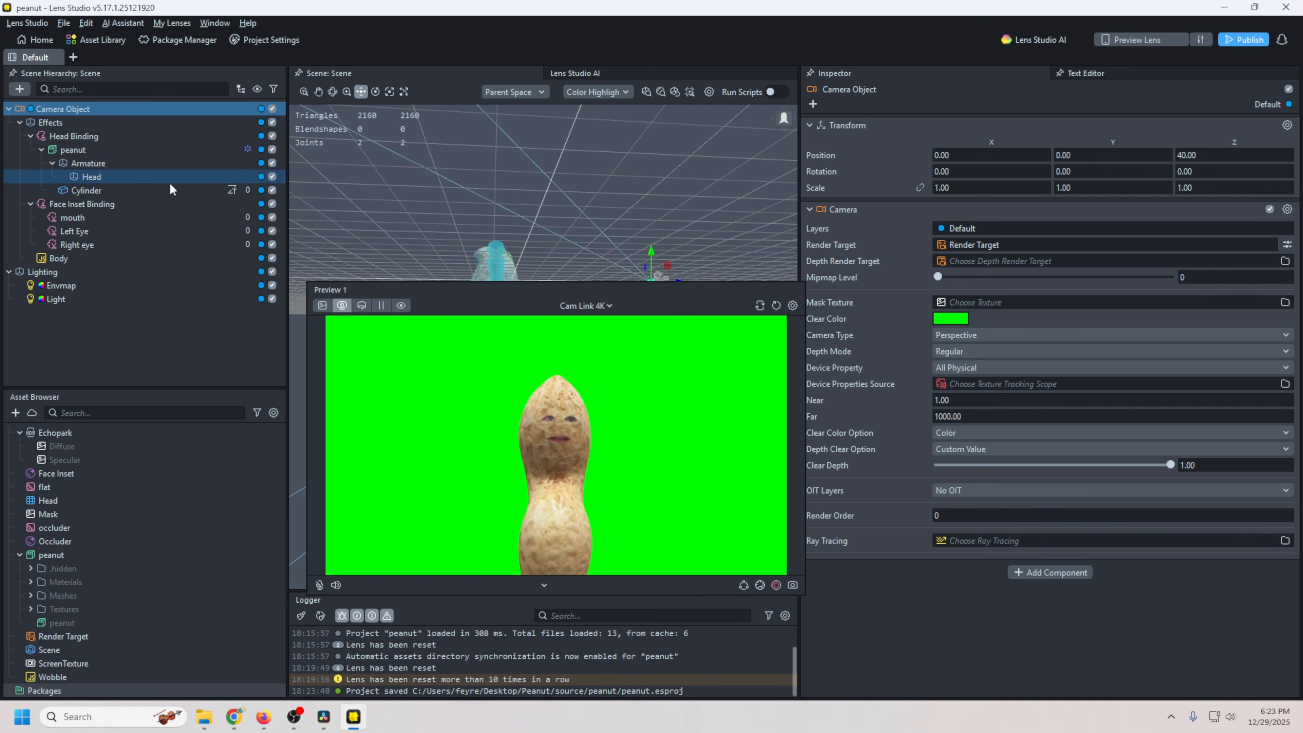
pyautogui.moveTo(803, 287); pyautogui.dragTo(1242, 101)
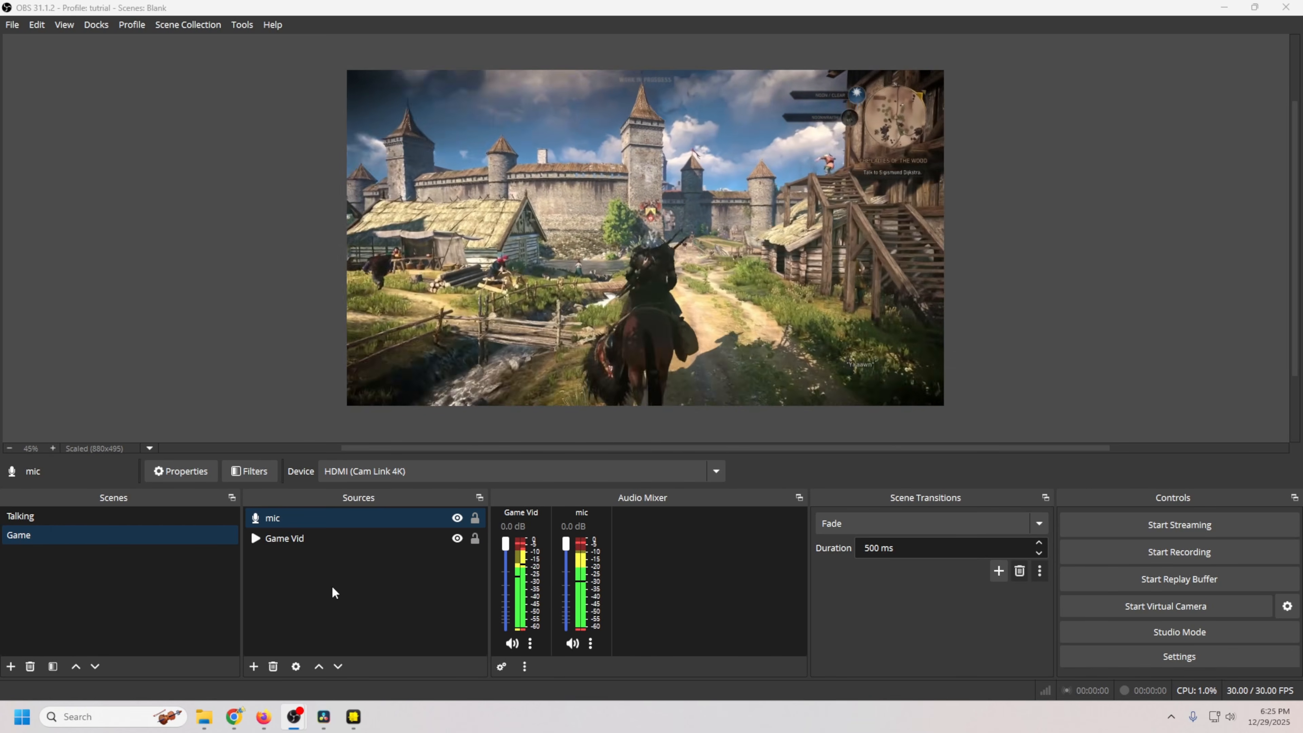
# In OBS, add a Window Capture source named peanut to the Game scene, capturing the Lens Studio window.
pyautogui.click(253, 666)
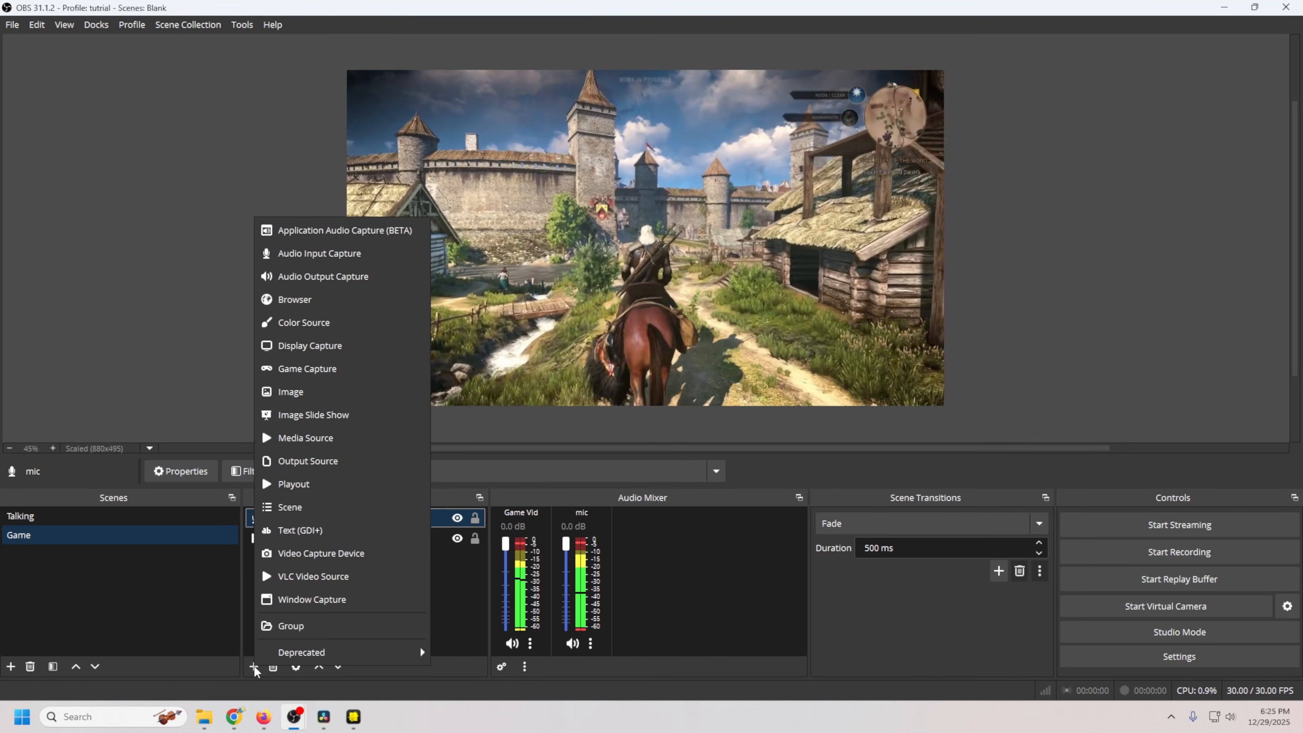
pyautogui.click(327, 601)
pyautogui.write('peanut')
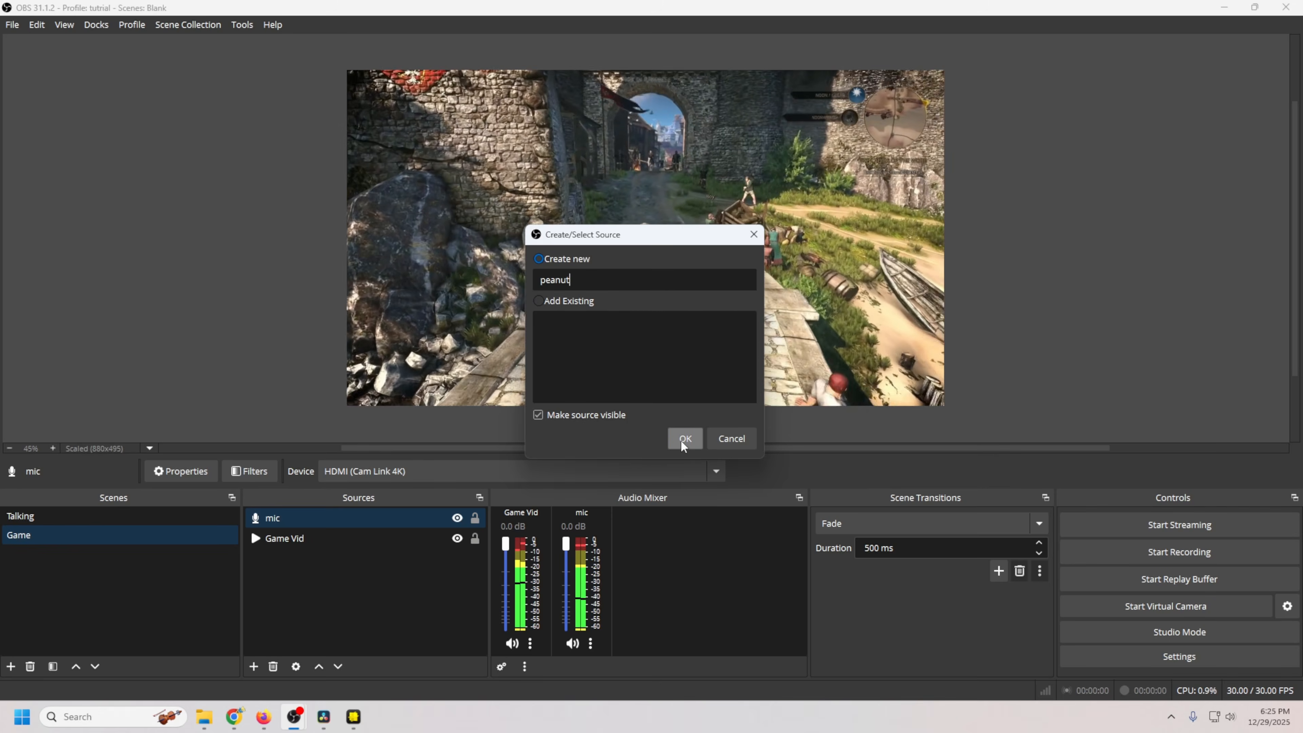
pyautogui.click(684, 438)
pyautogui.click(682, 359)
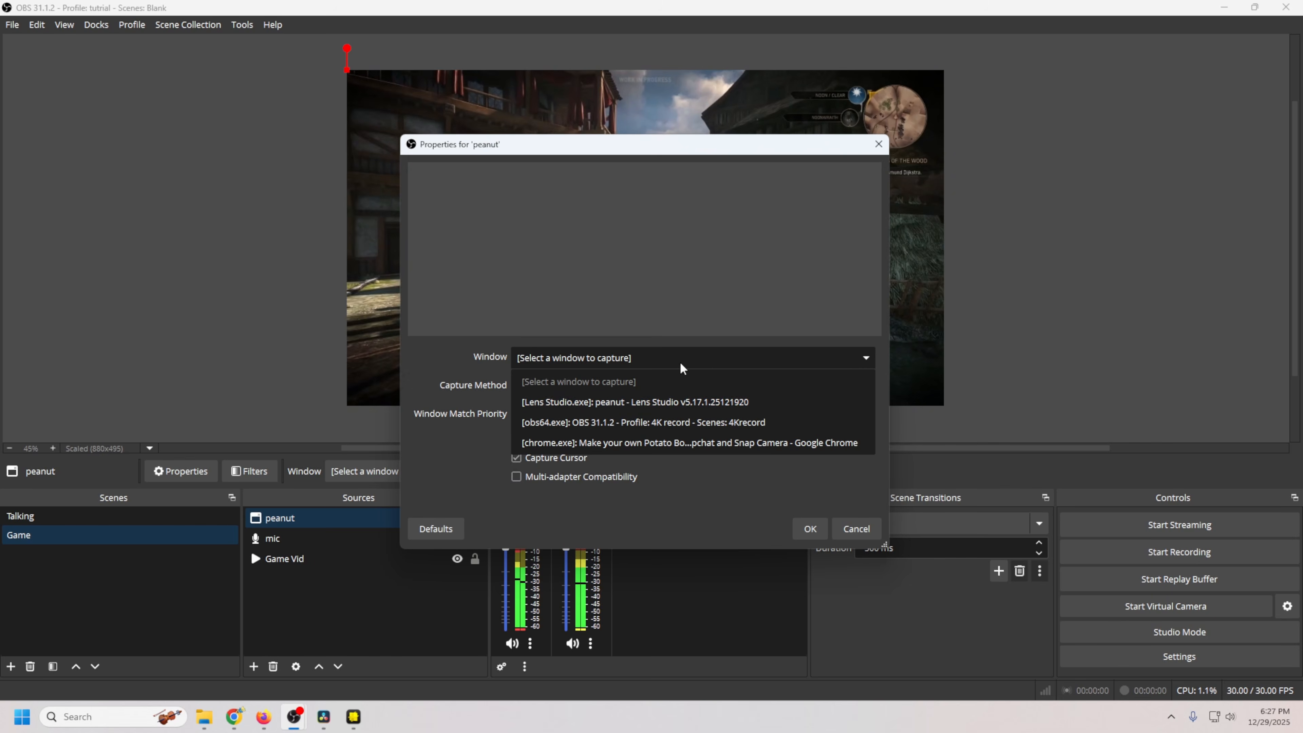
pyautogui.click(588, 405)
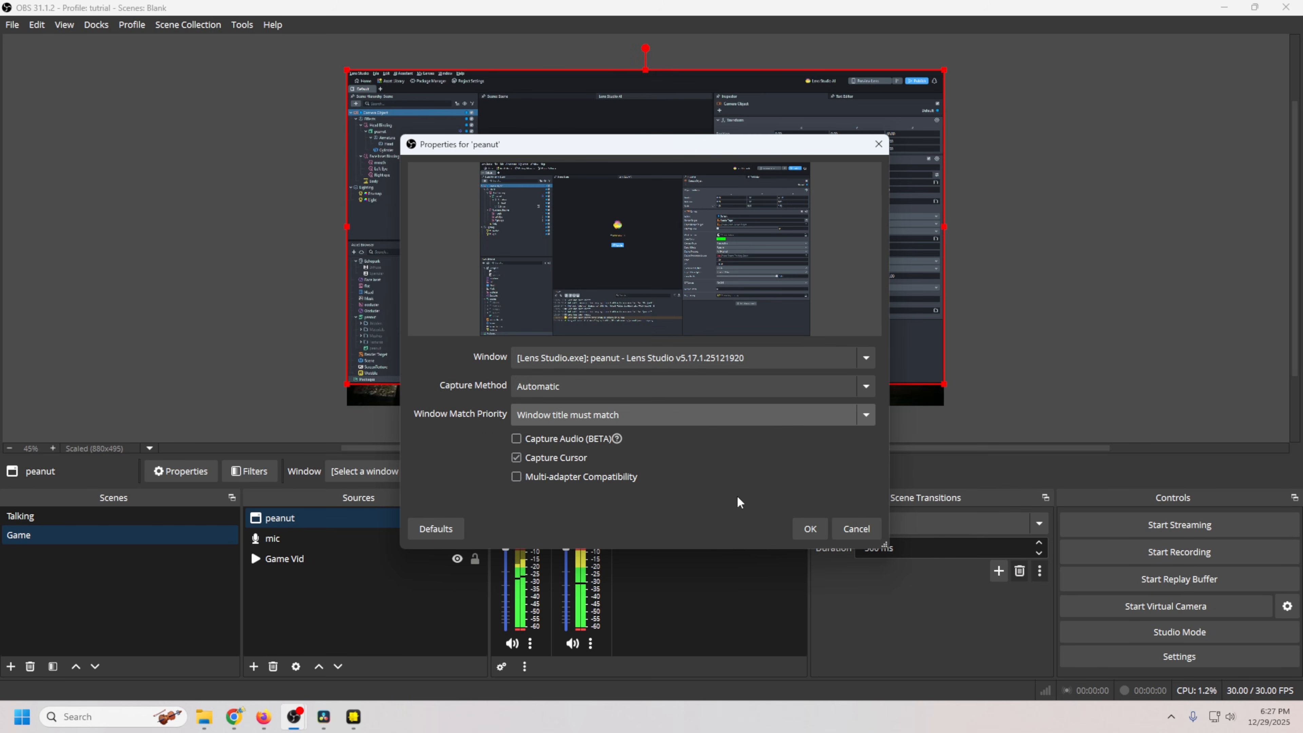
pyautogui.click(811, 530)
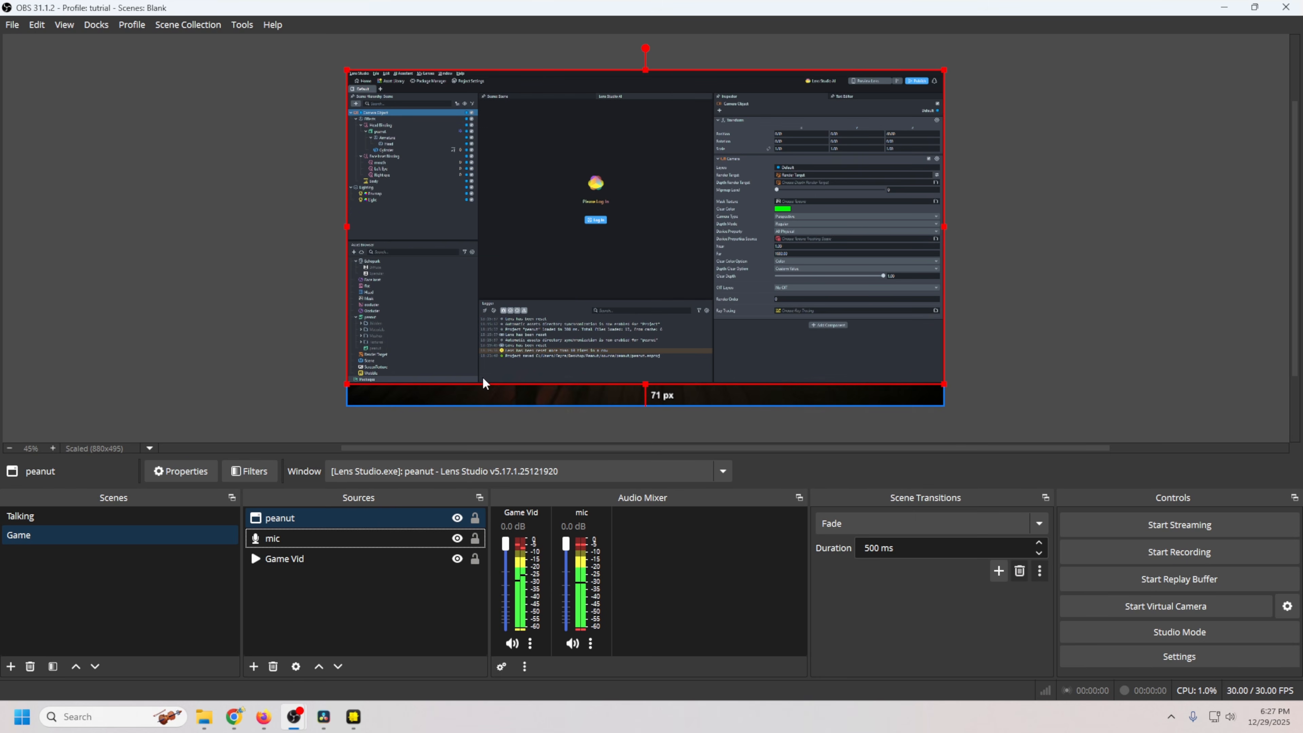
# In Lens Studio, dock the preview, then close the Logger, Inspector and Text Editor and narrow the hierarchy area to maximize the preview.
pyautogui.click(353, 716)
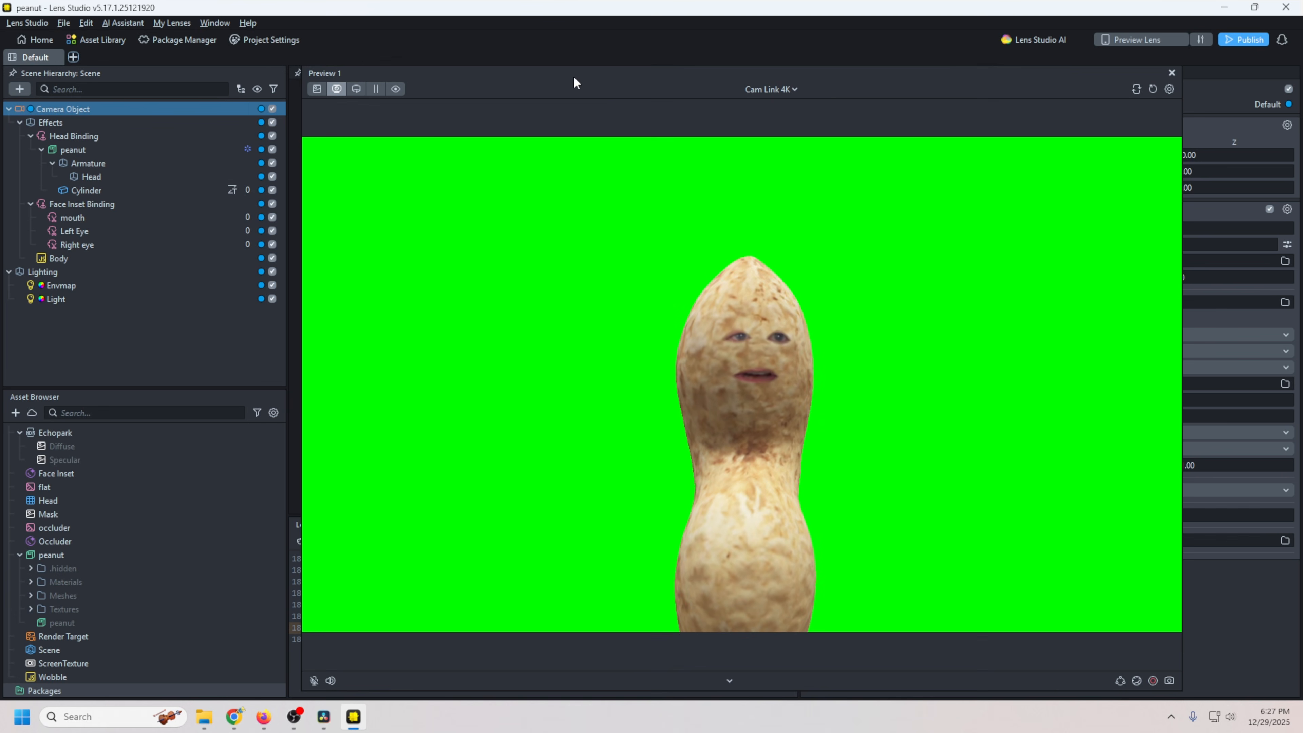
pyautogui.doubleClick(614, 71)
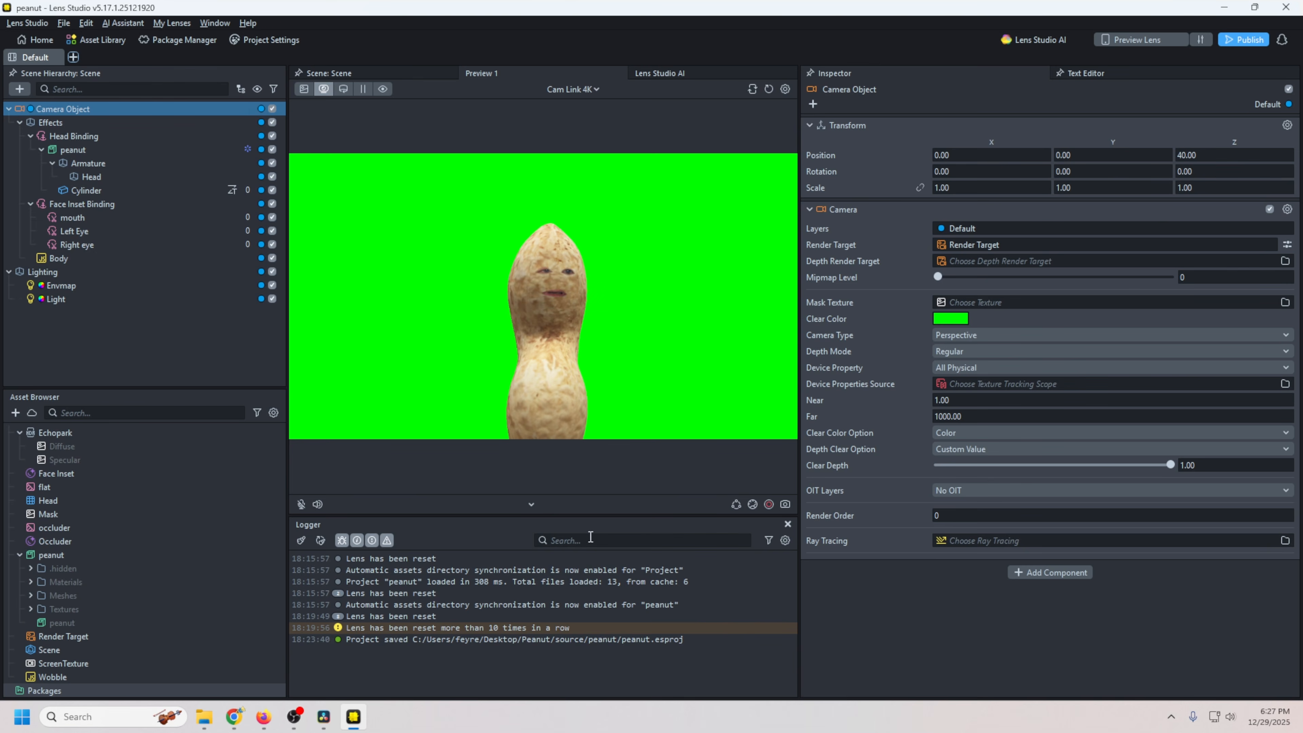
pyautogui.click(788, 525)
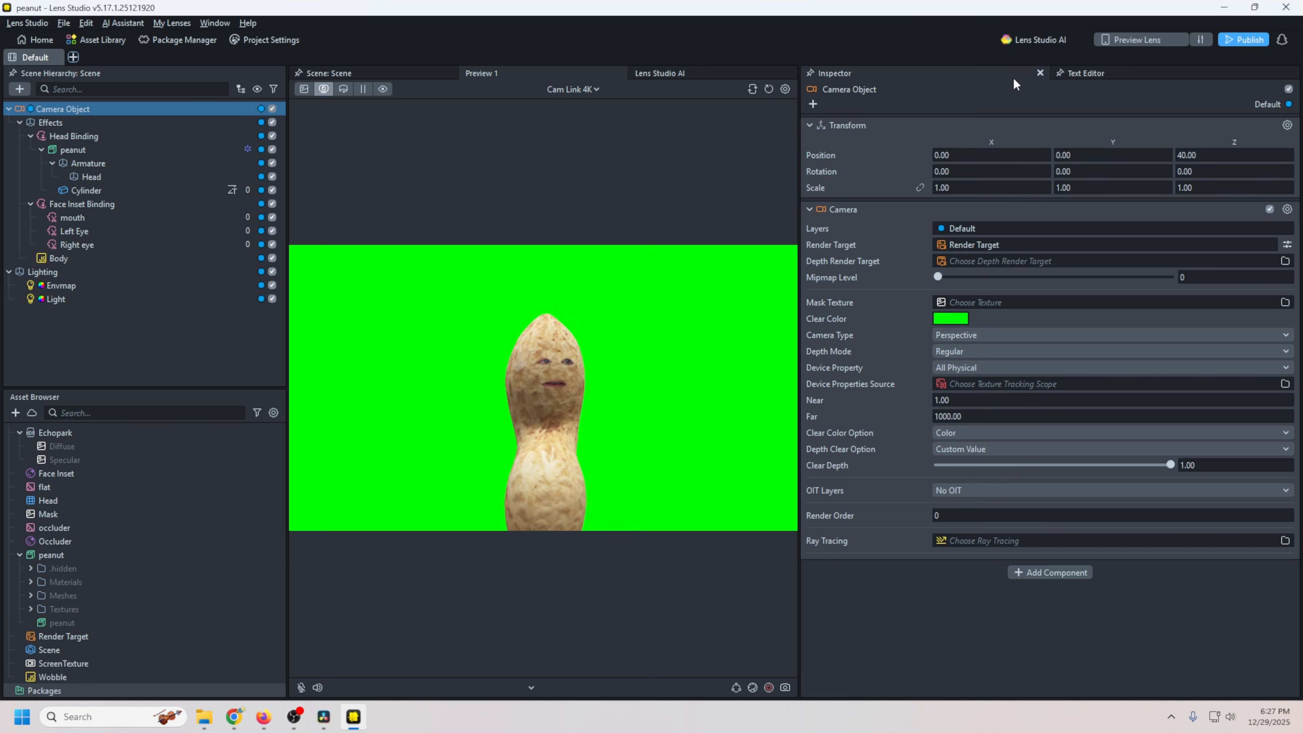
pyautogui.click(1039, 72)
pyautogui.click(1290, 73)
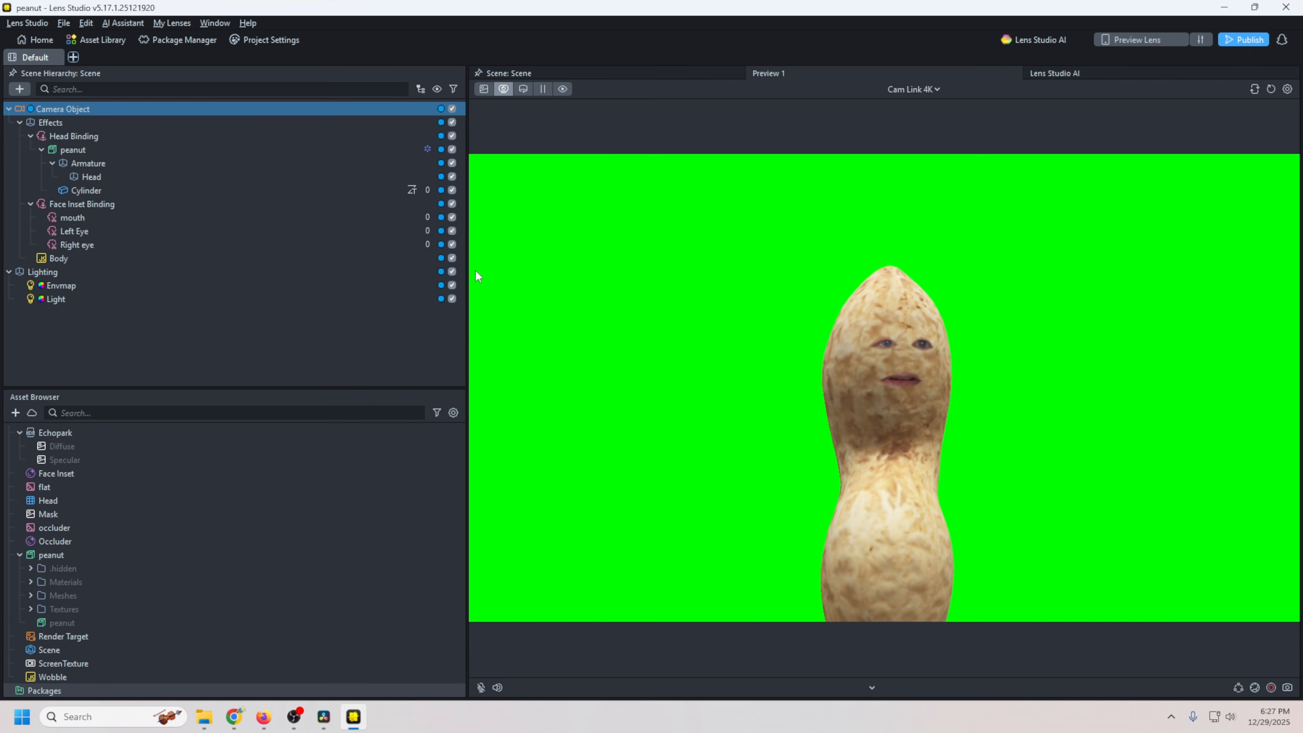
pyautogui.moveTo(467, 134); pyautogui.dragTo(235, 136)
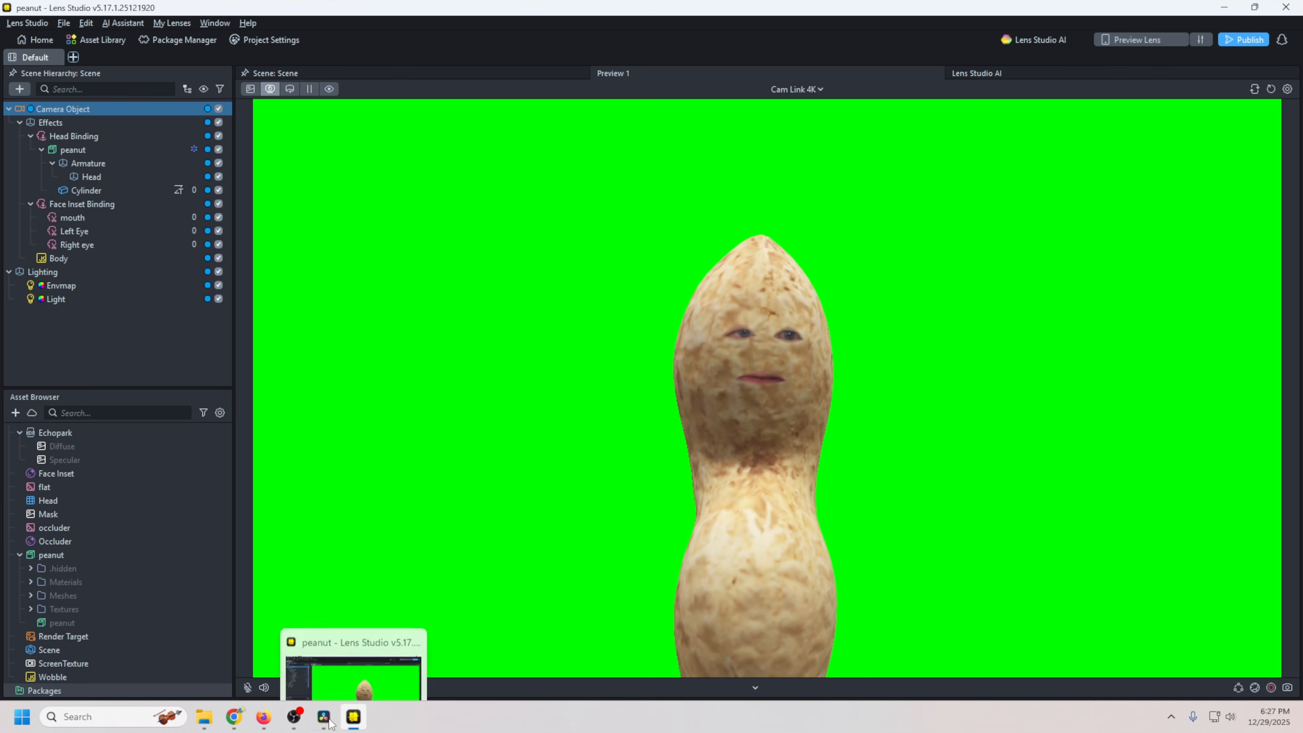
# Switch to the OBS window with the tutorial profile and add a Chroma Key effect filter keyed to green to the peanut source.
pyautogui.moveTo(296, 722)
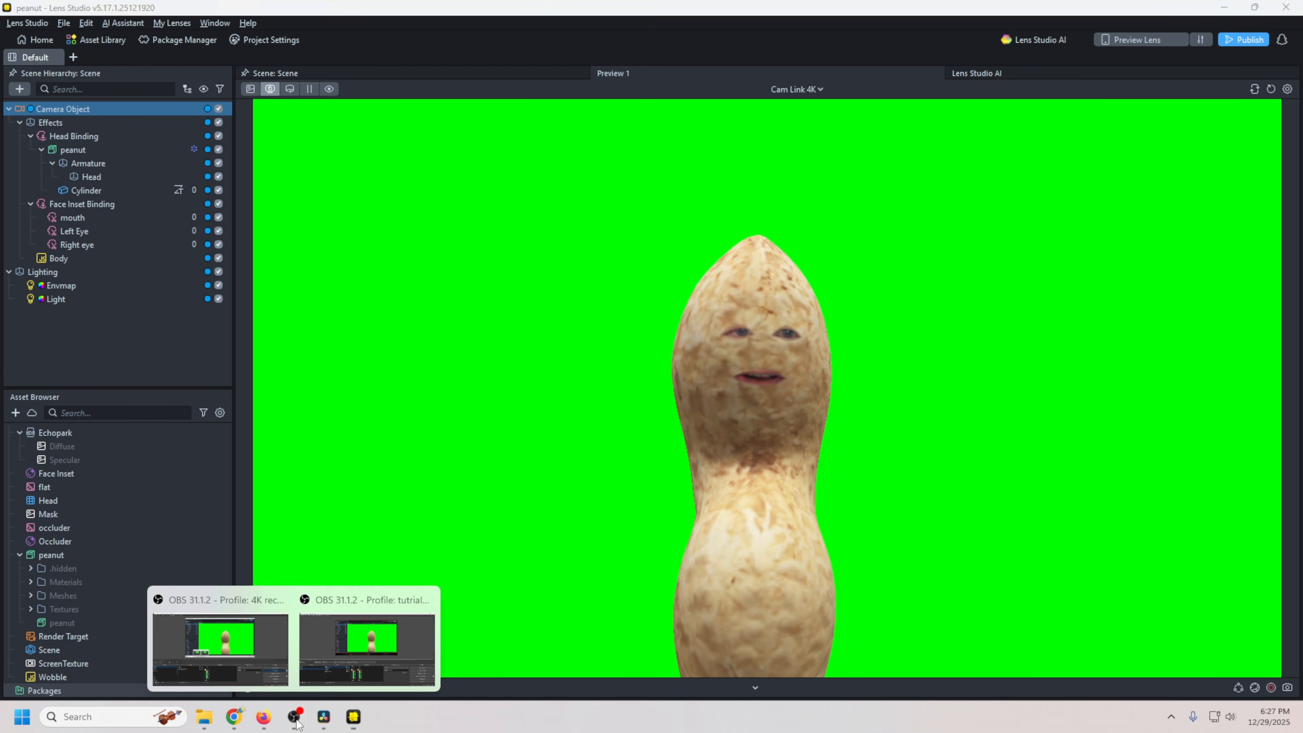
pyautogui.click(367, 649)
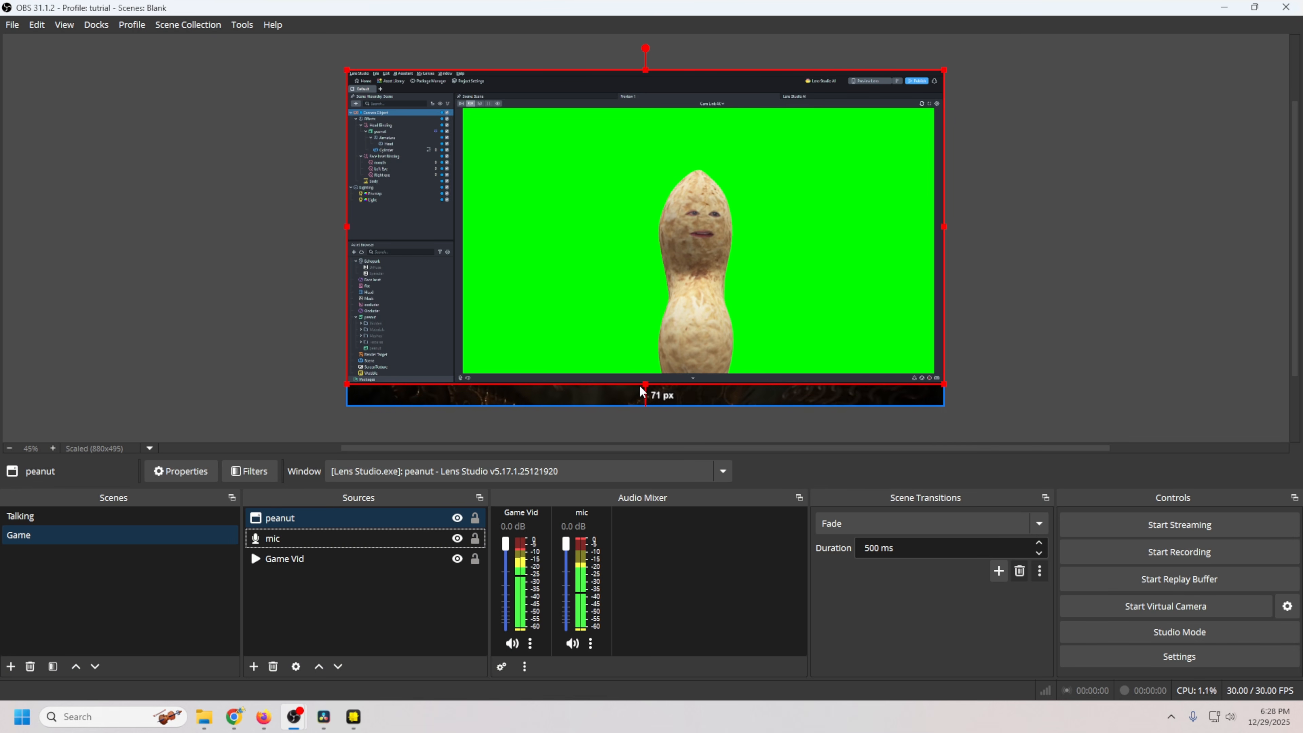
pyautogui.rightClick(348, 522)
pyautogui.click(390, 536)
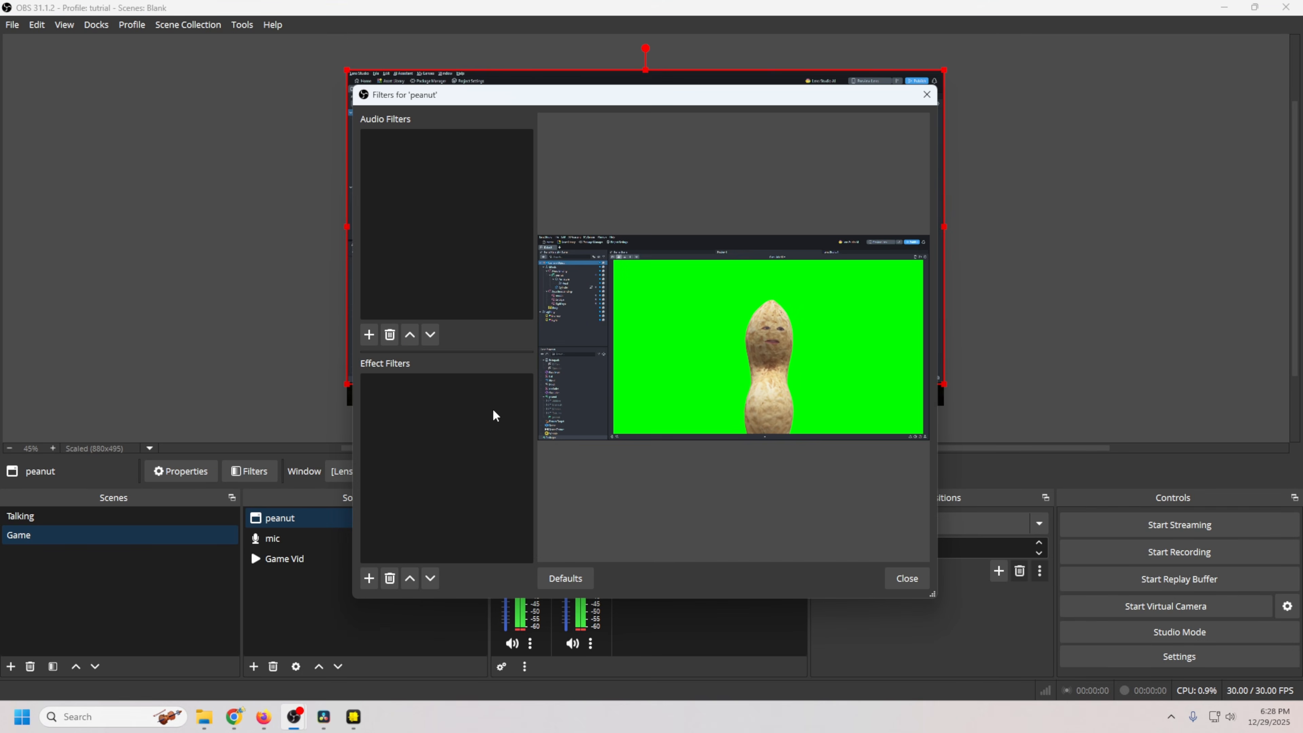
pyautogui.click(366, 579)
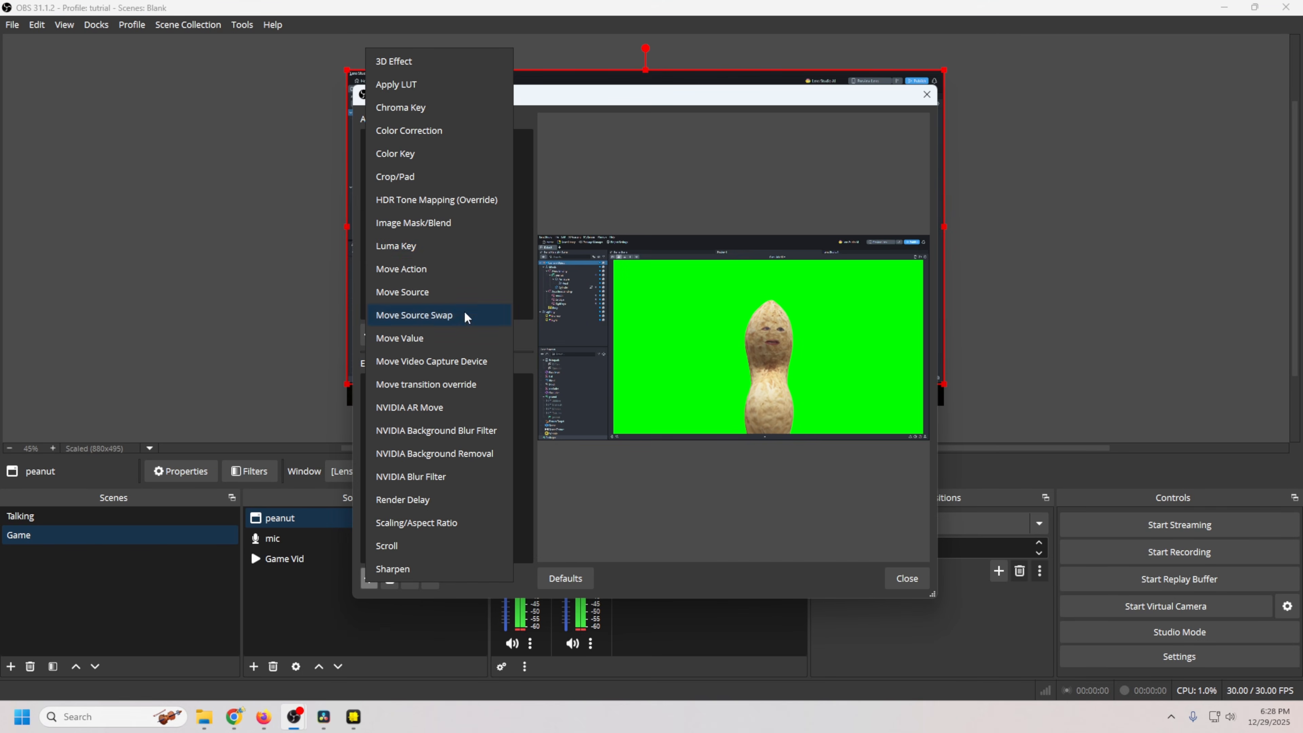
pyautogui.click(401, 107)
pyautogui.click(608, 371)
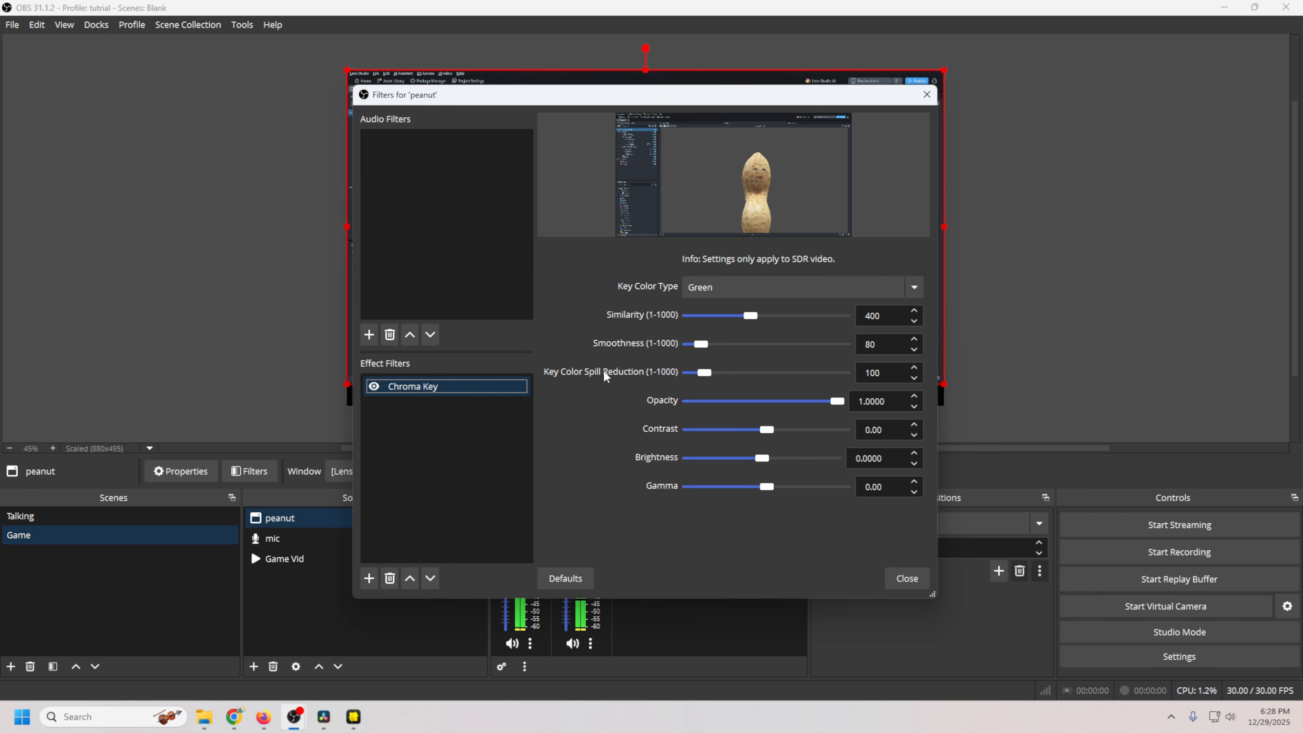
pyautogui.click(895, 585)
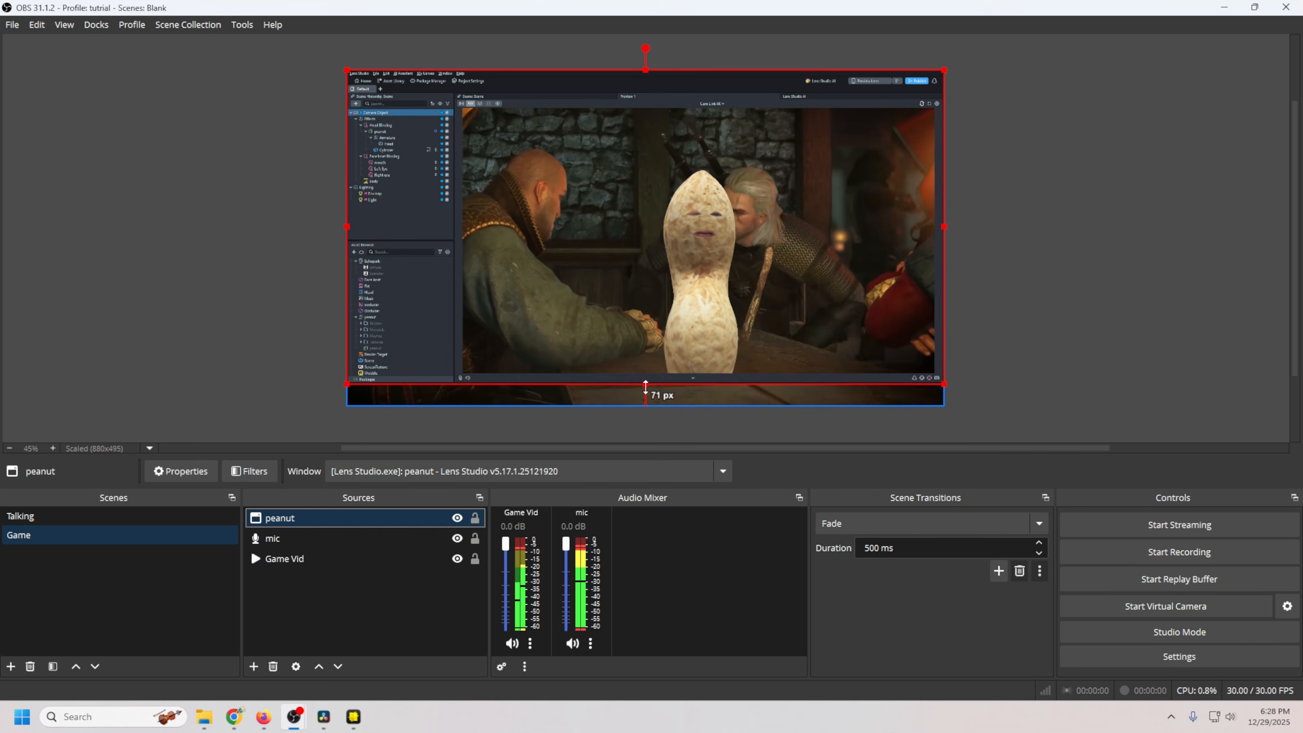
# Crop the peanut source's left, top and bottom edges to the preview area and move it toward the game scene's lower-left corner.
pyautogui.keyDown('alt'); pyautogui.moveTo(645, 385); pyautogui.dragTo(648, 368); pyautogui.keyUp('alt')
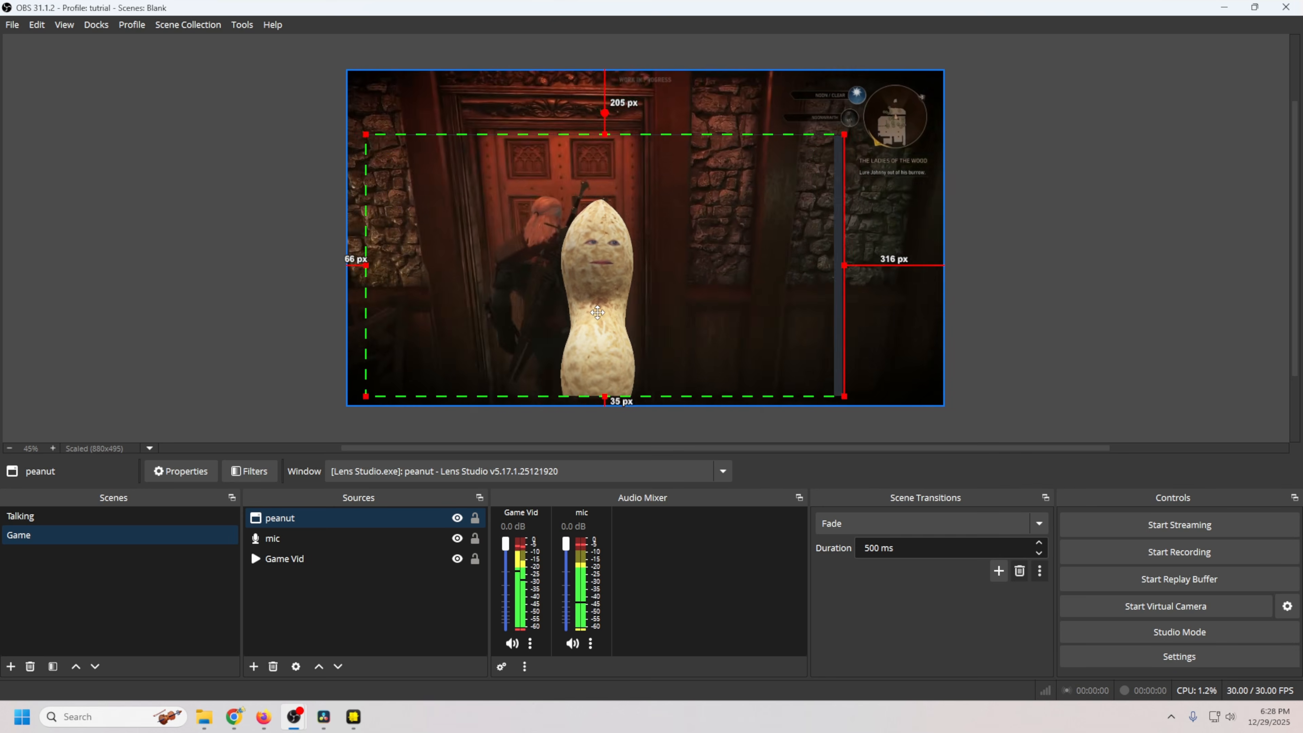
pyautogui.moveTo(570, 320); pyautogui.dragTo(483, 364)
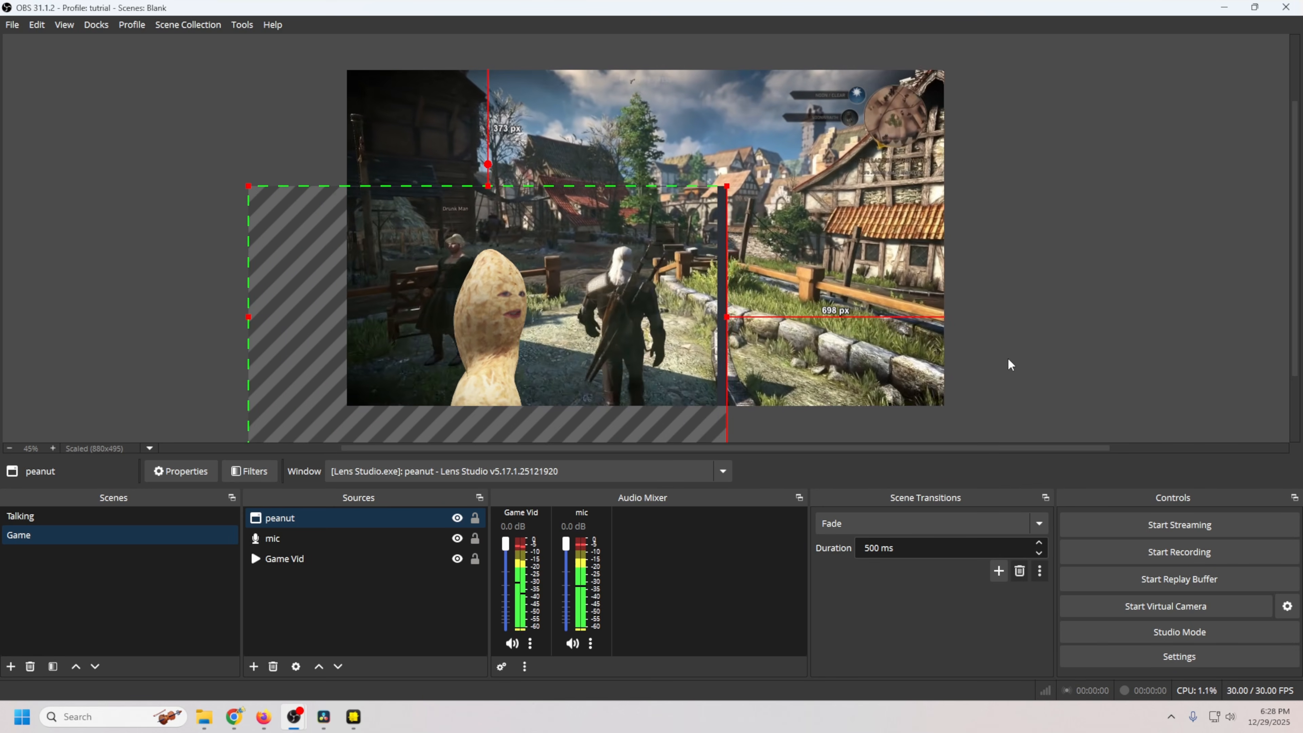